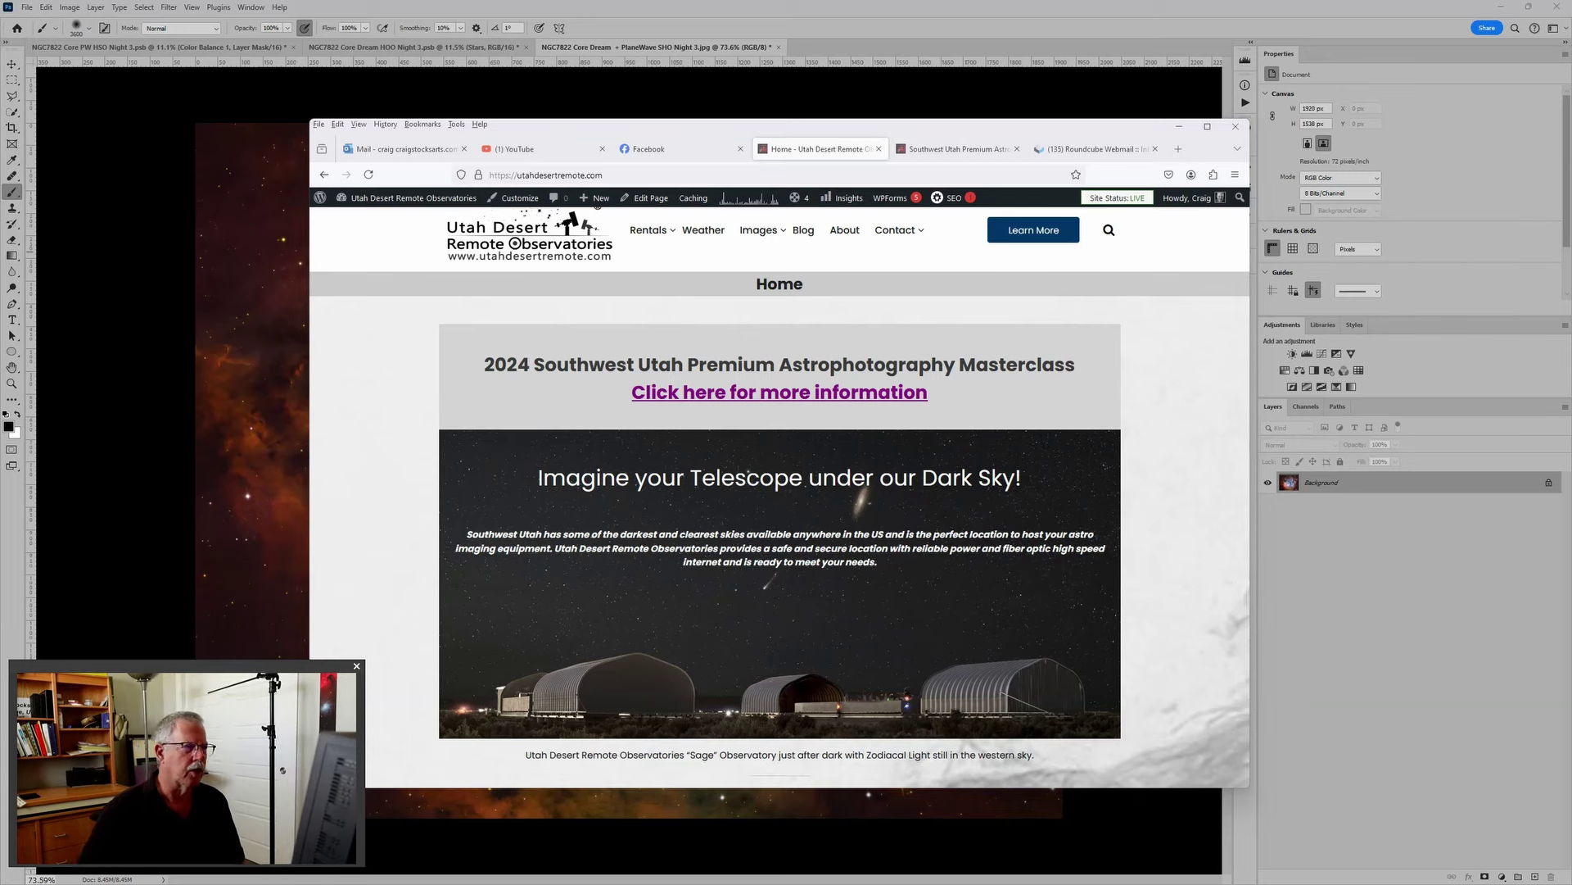
Step: Brush the PW HSO composite's Color Balance 1 mask over the nebula, then bring up Dream HOO
{"action": "left_click", "coordinate": [841, 101]}
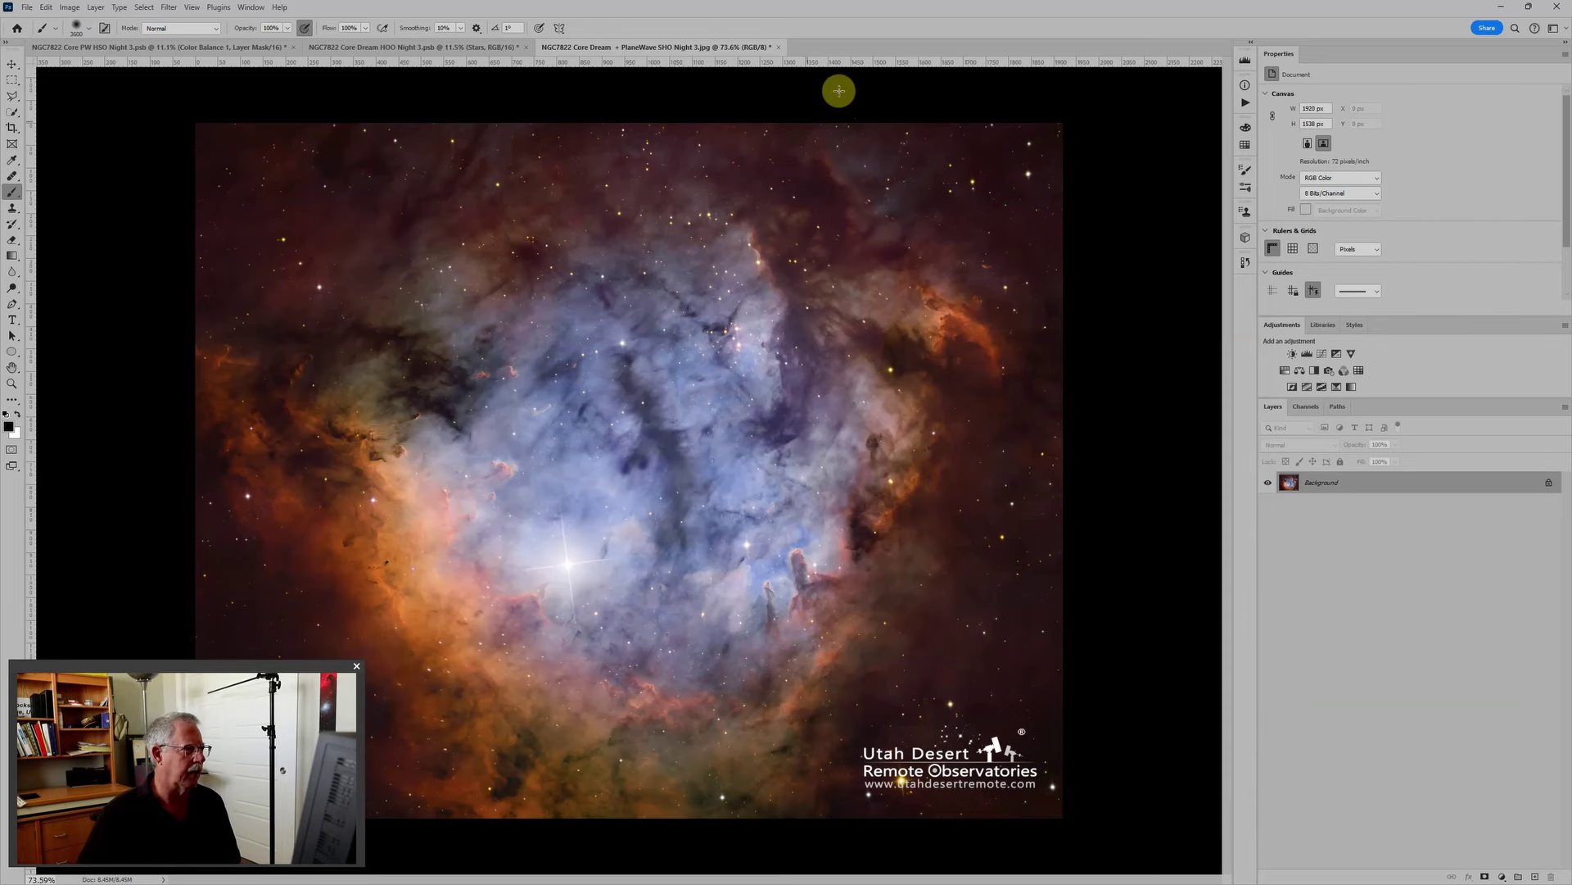
{"action": "left_click", "coordinate": [201, 49]}
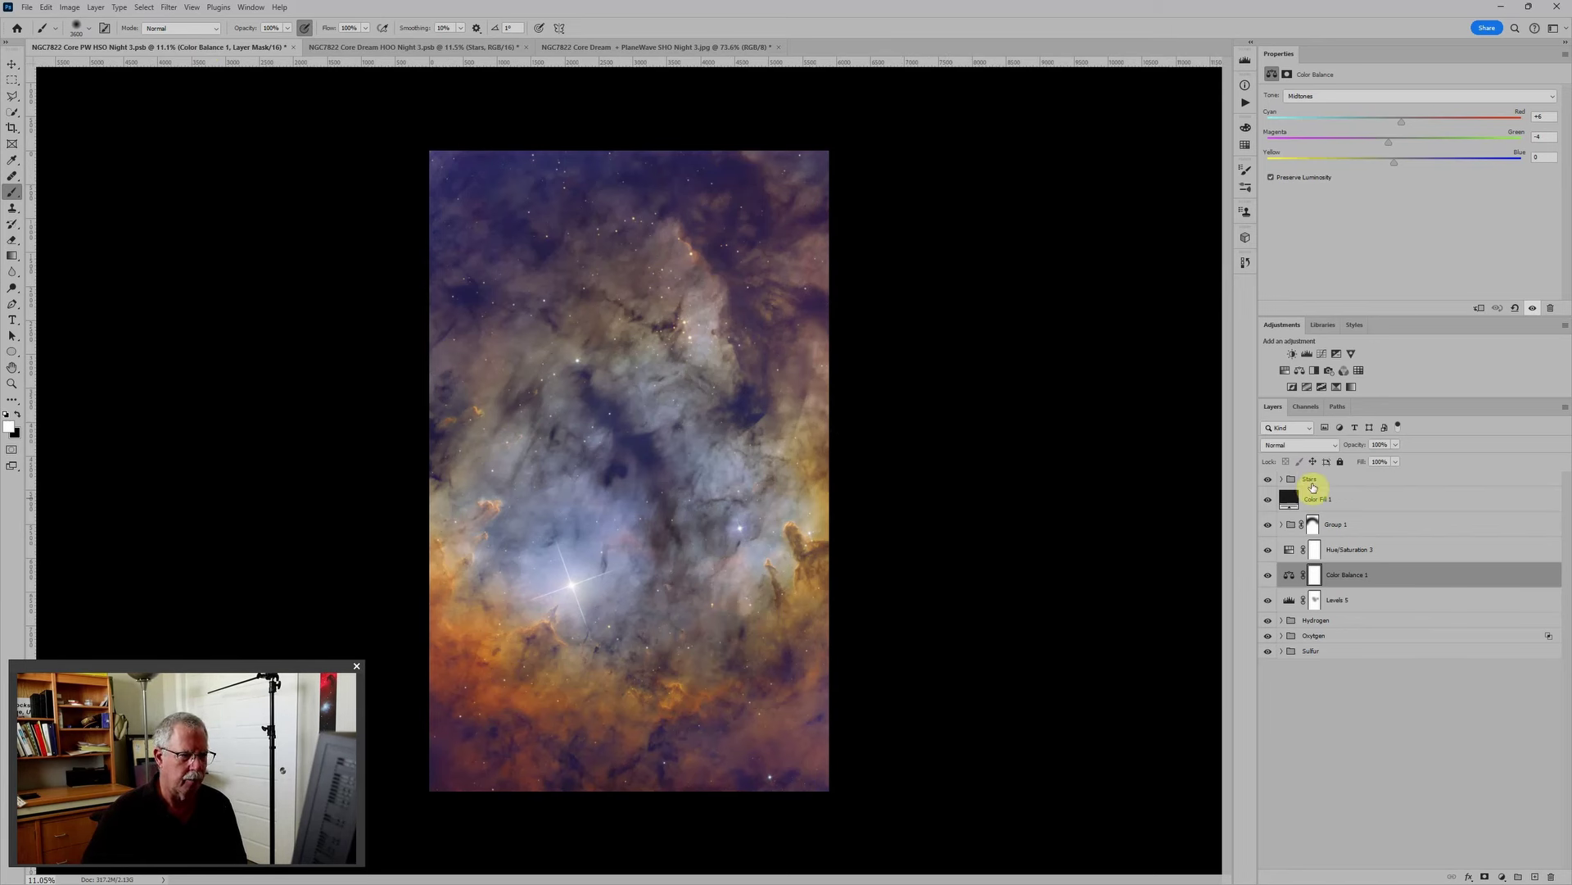
{"action": "mouse_move", "coordinate": [690, 620]}
{"action": "left_mouse_down"}
{"action": "mouse_move", "coordinate": [755, 598]}
{"action": "mouse_move", "coordinate": [762, 548]}
{"action": "mouse_move", "coordinate": [745, 499]}
{"action": "left_mouse_up"}
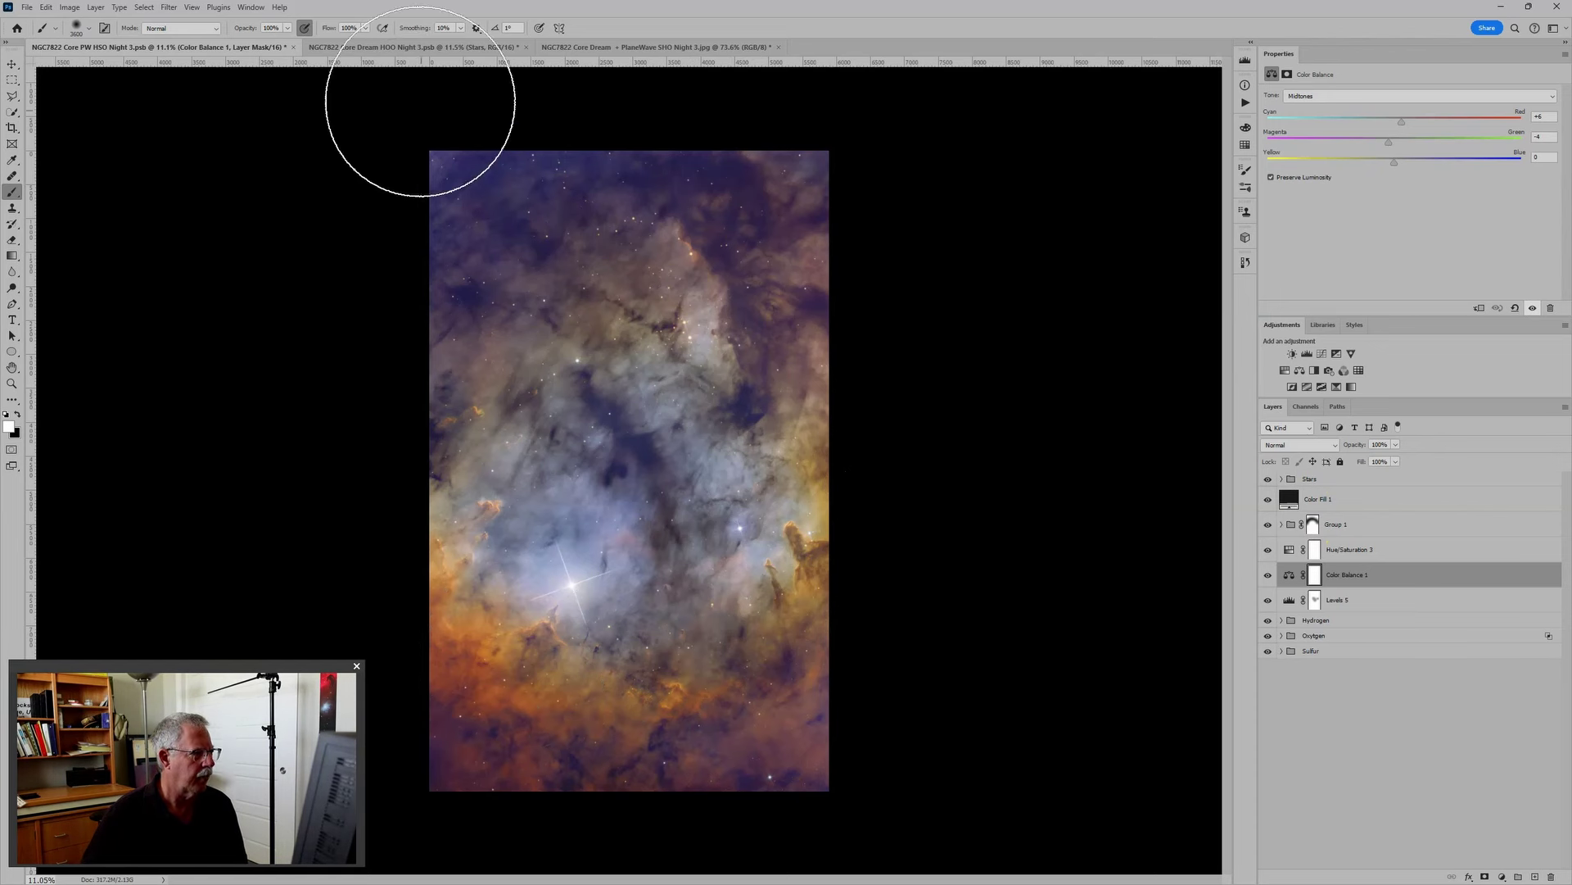
{"action": "left_click", "coordinate": [415, 47]}
{"action": "left_click", "coordinate": [679, 254]}
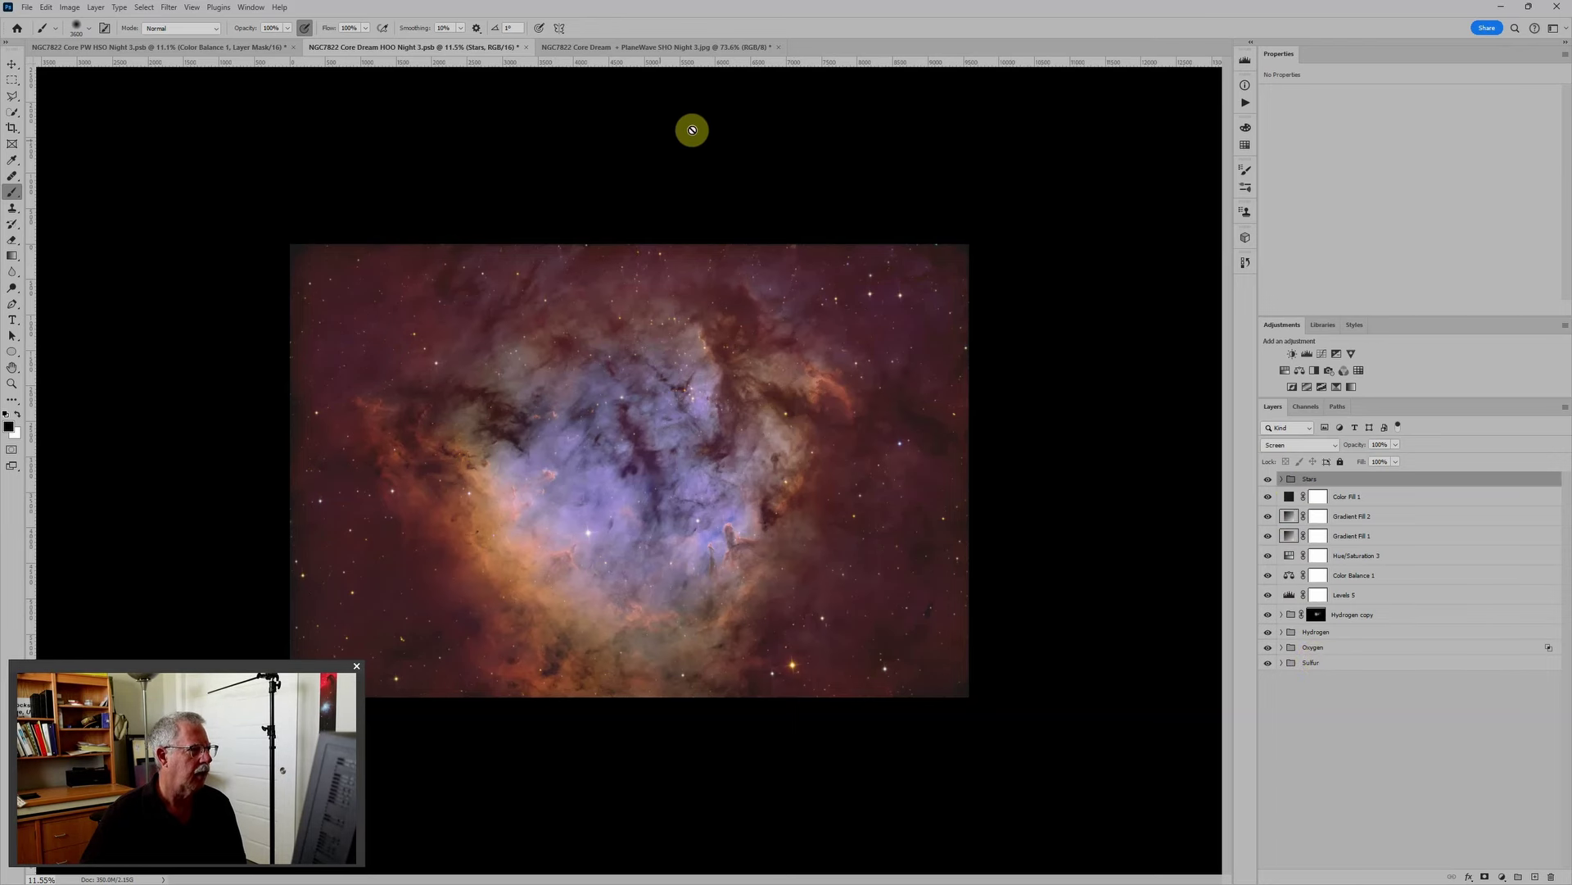
Step: Bring up the finished PlaneWave SHO Night 3.jpg reference image
{"action": "left_click", "coordinate": [659, 46]}
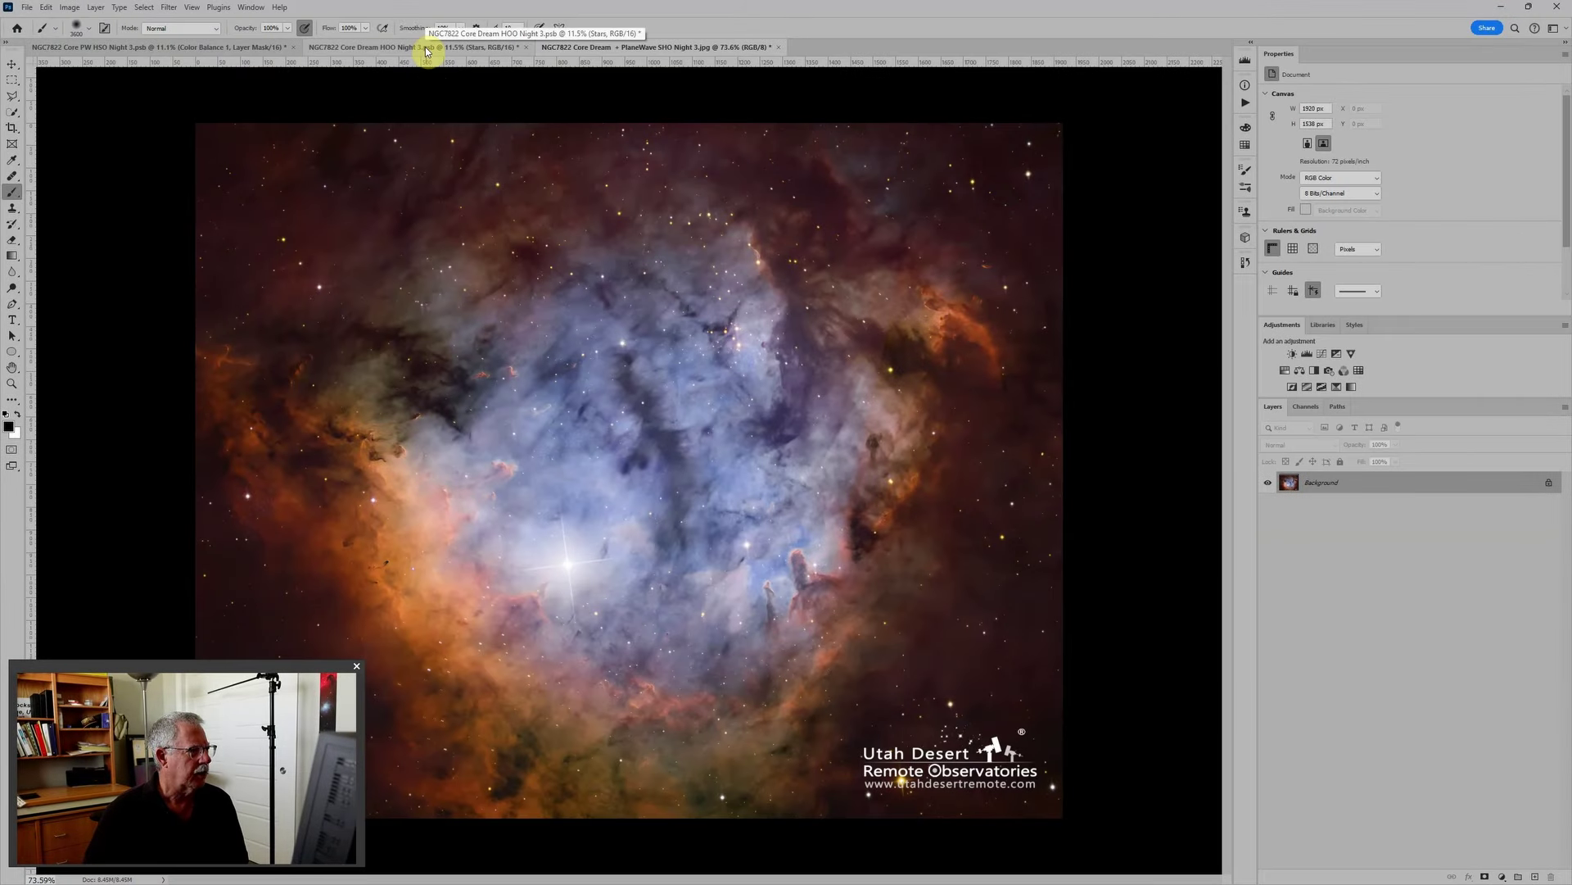
Step: Check Dream HOO's Oxygen, Hydrogen and Stars groups, then return to PW HSO with colours swapped
{"action": "left_click", "coordinate": [425, 48]}
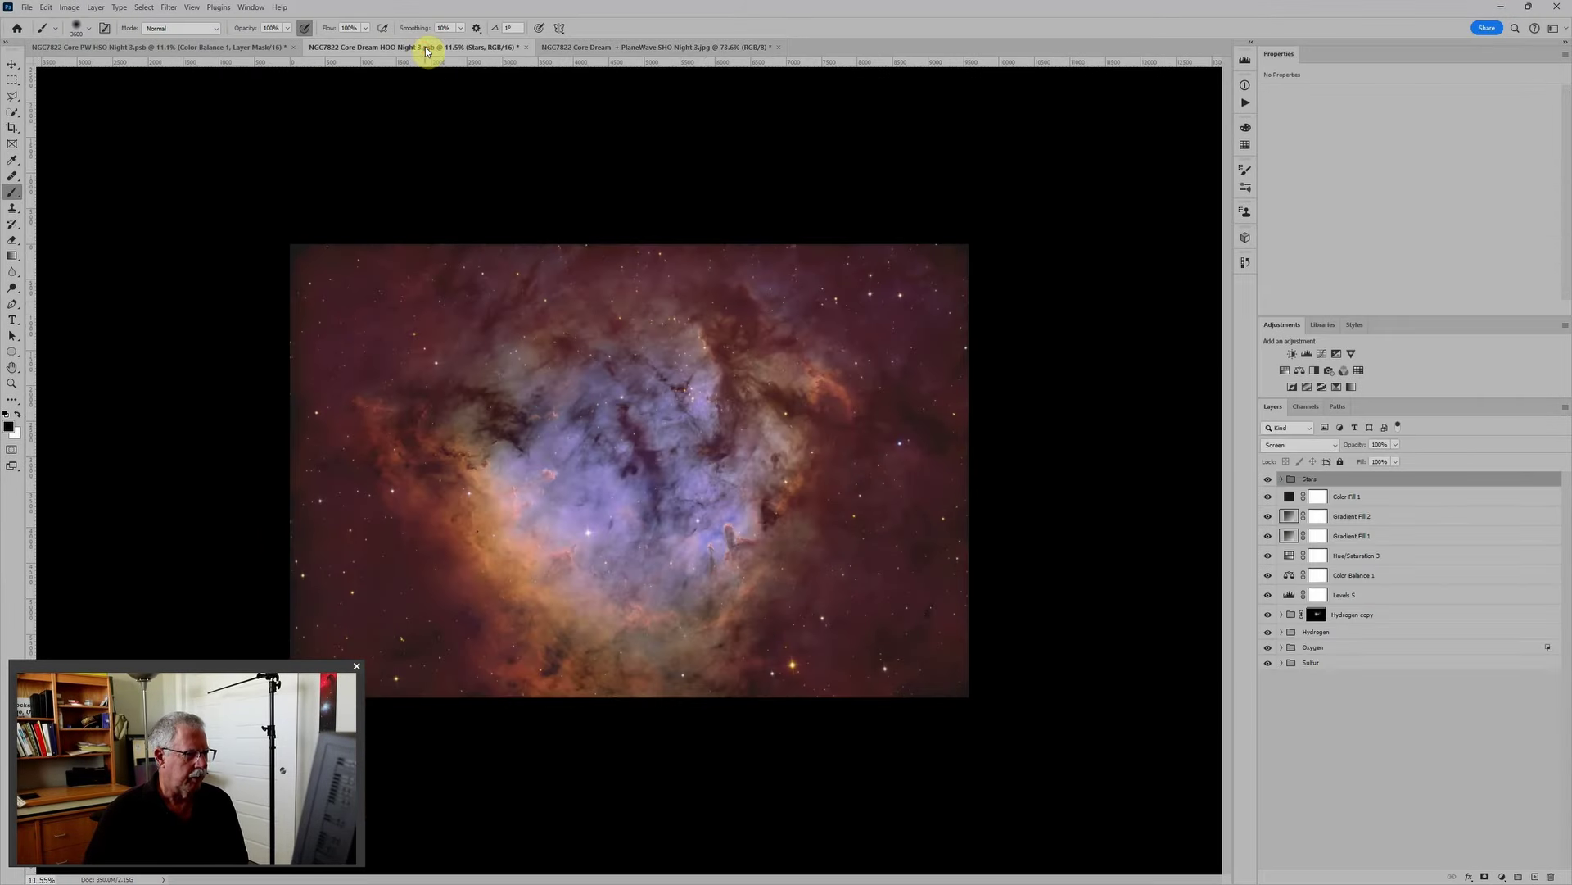
{"action": "left_click", "coordinate": [1324, 649]}
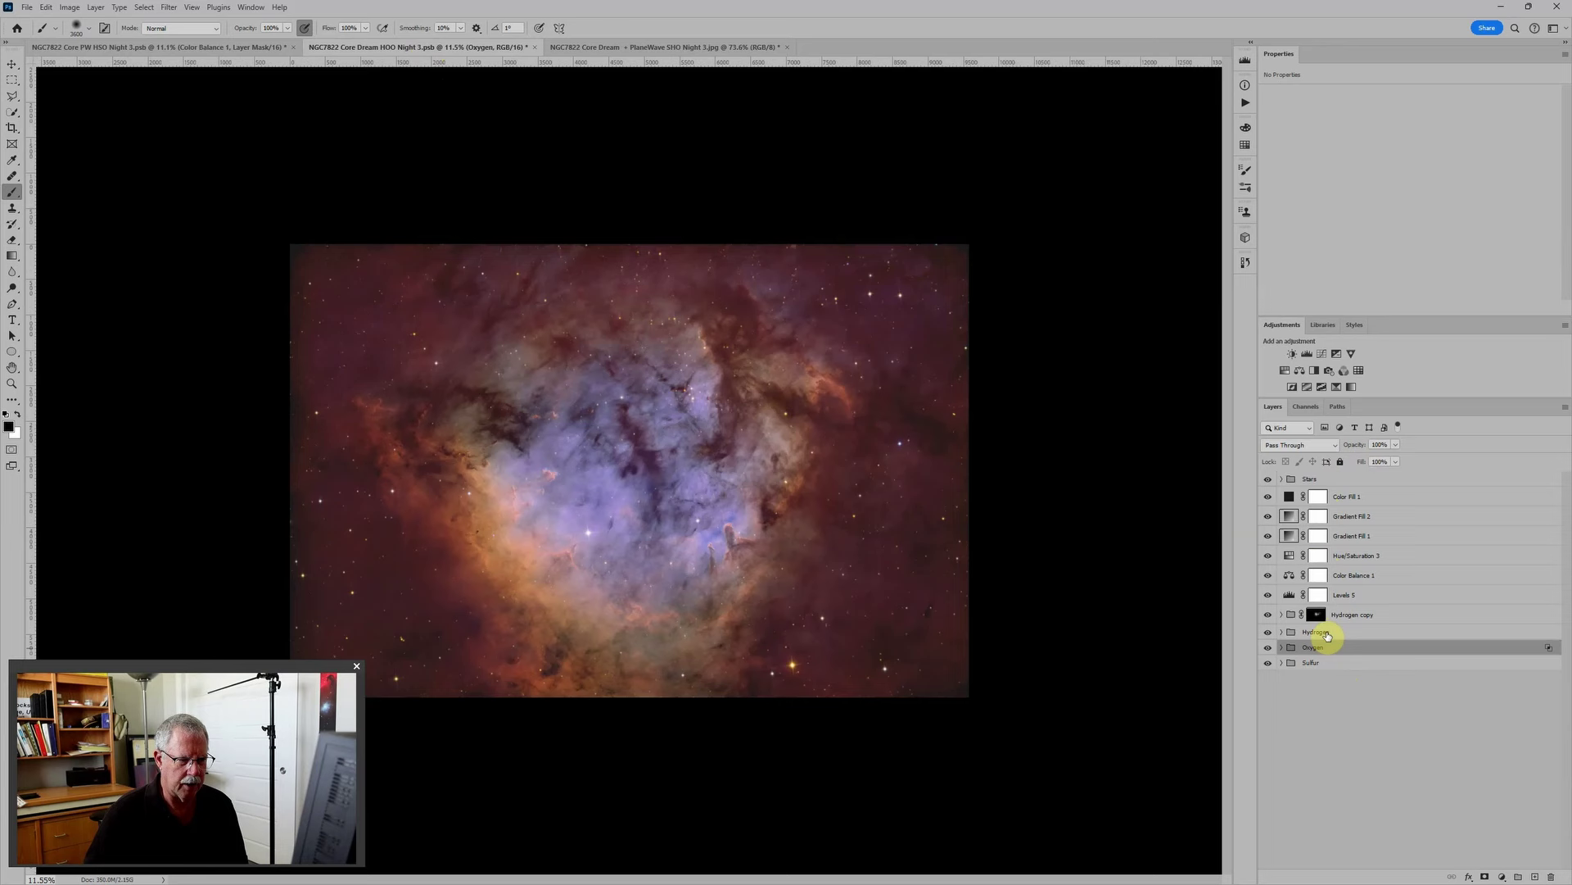
{"action": "left_click", "coordinate": [1326, 633]}
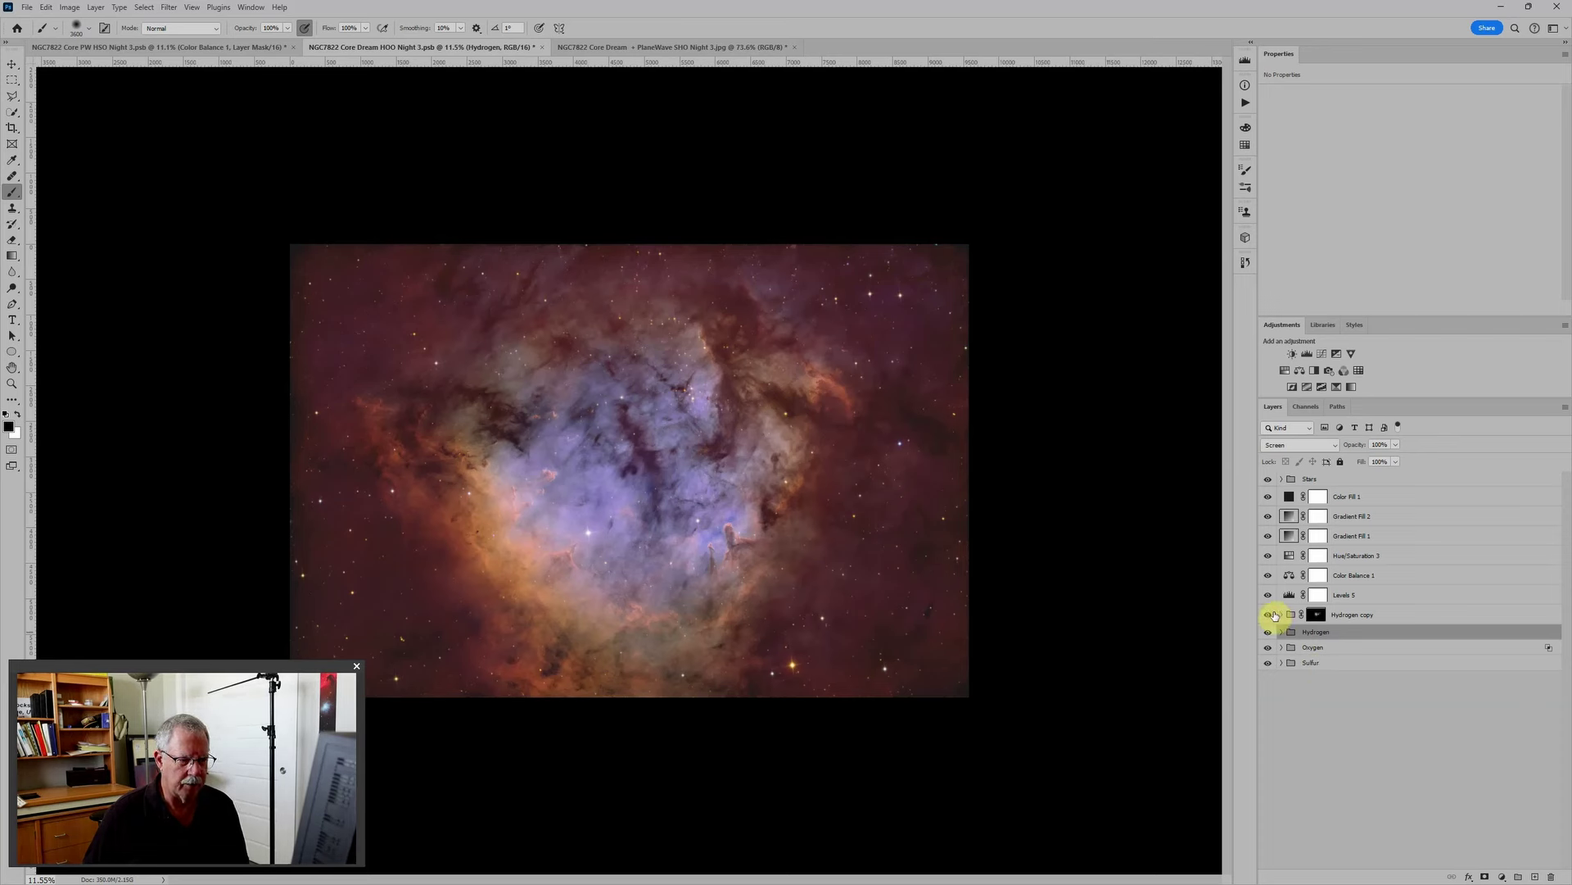
{"action": "left_click", "coordinate": [1270, 480]}
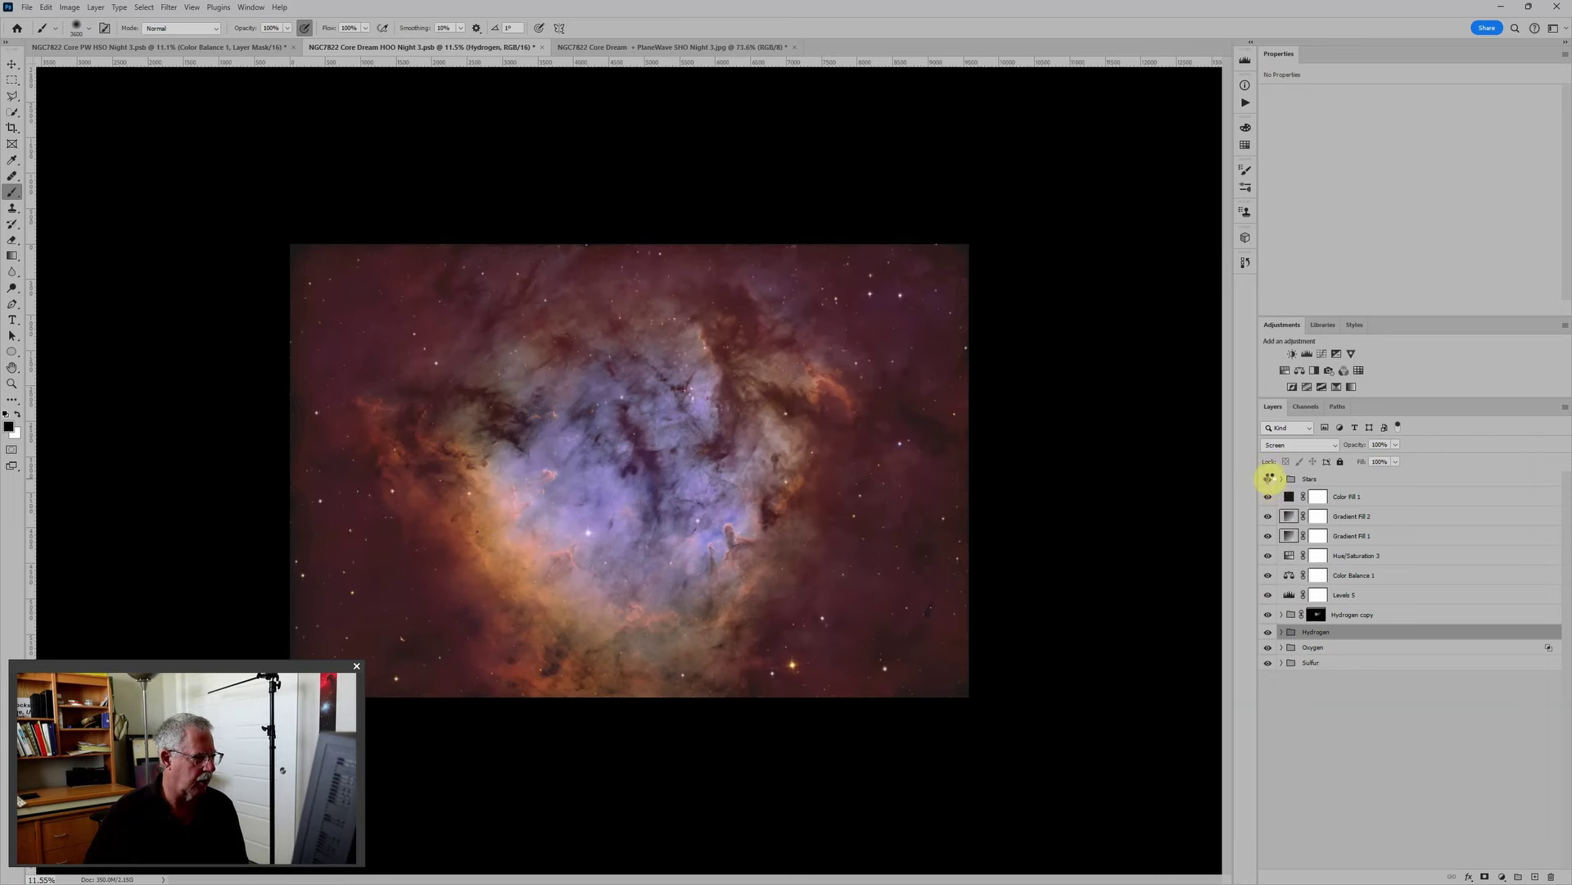
{"action": "left_click", "coordinate": [1269, 479]}
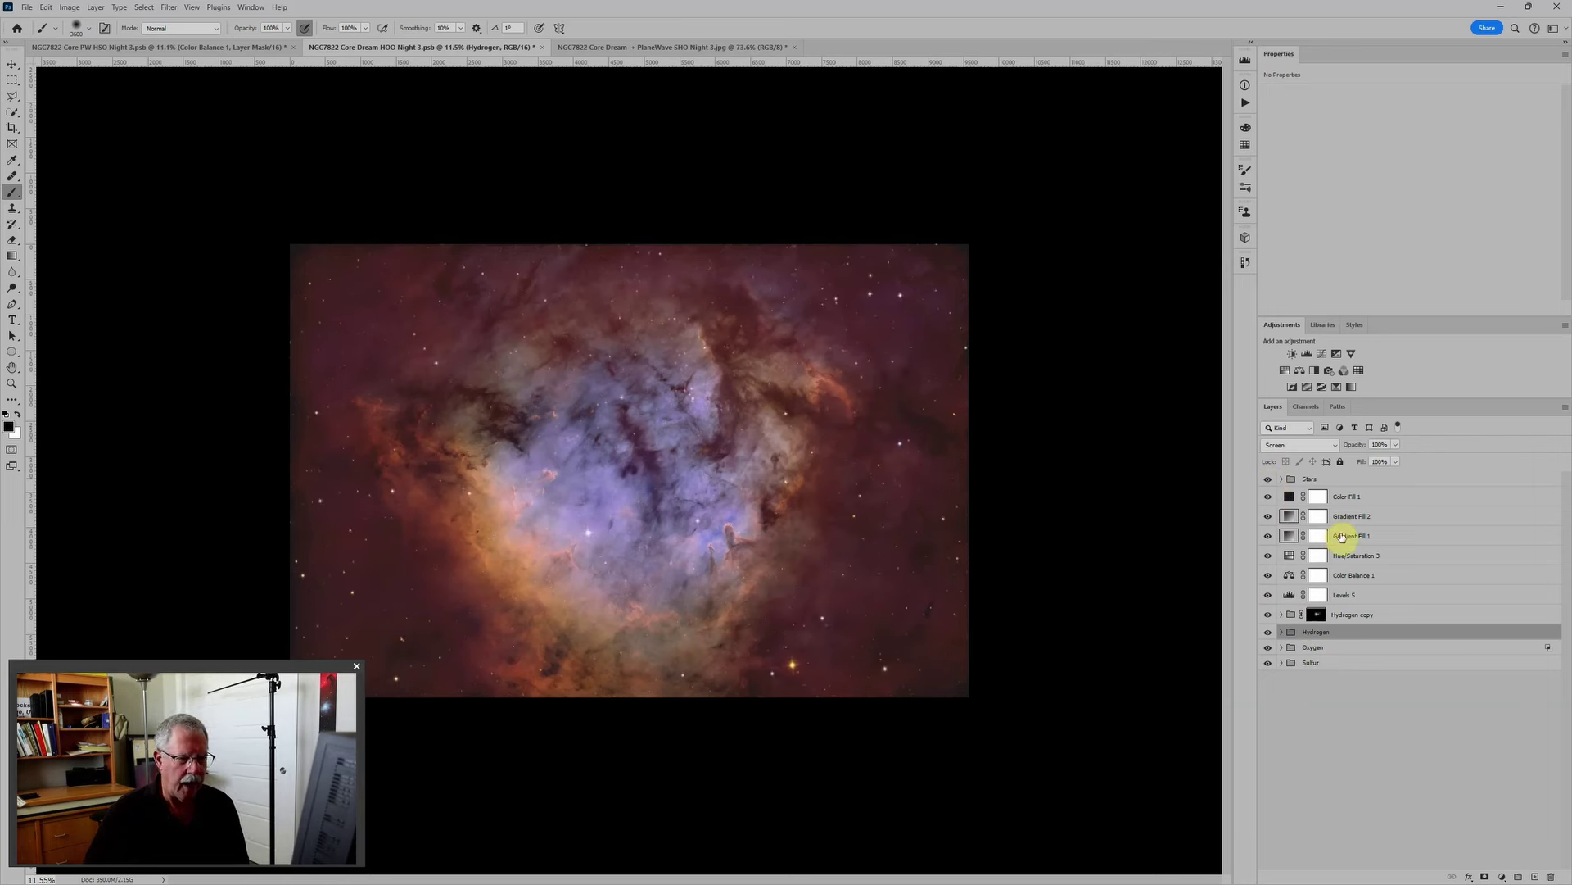
{"action": "left_click", "coordinate": [190, 48]}
{"action": "key", "text": "x"}
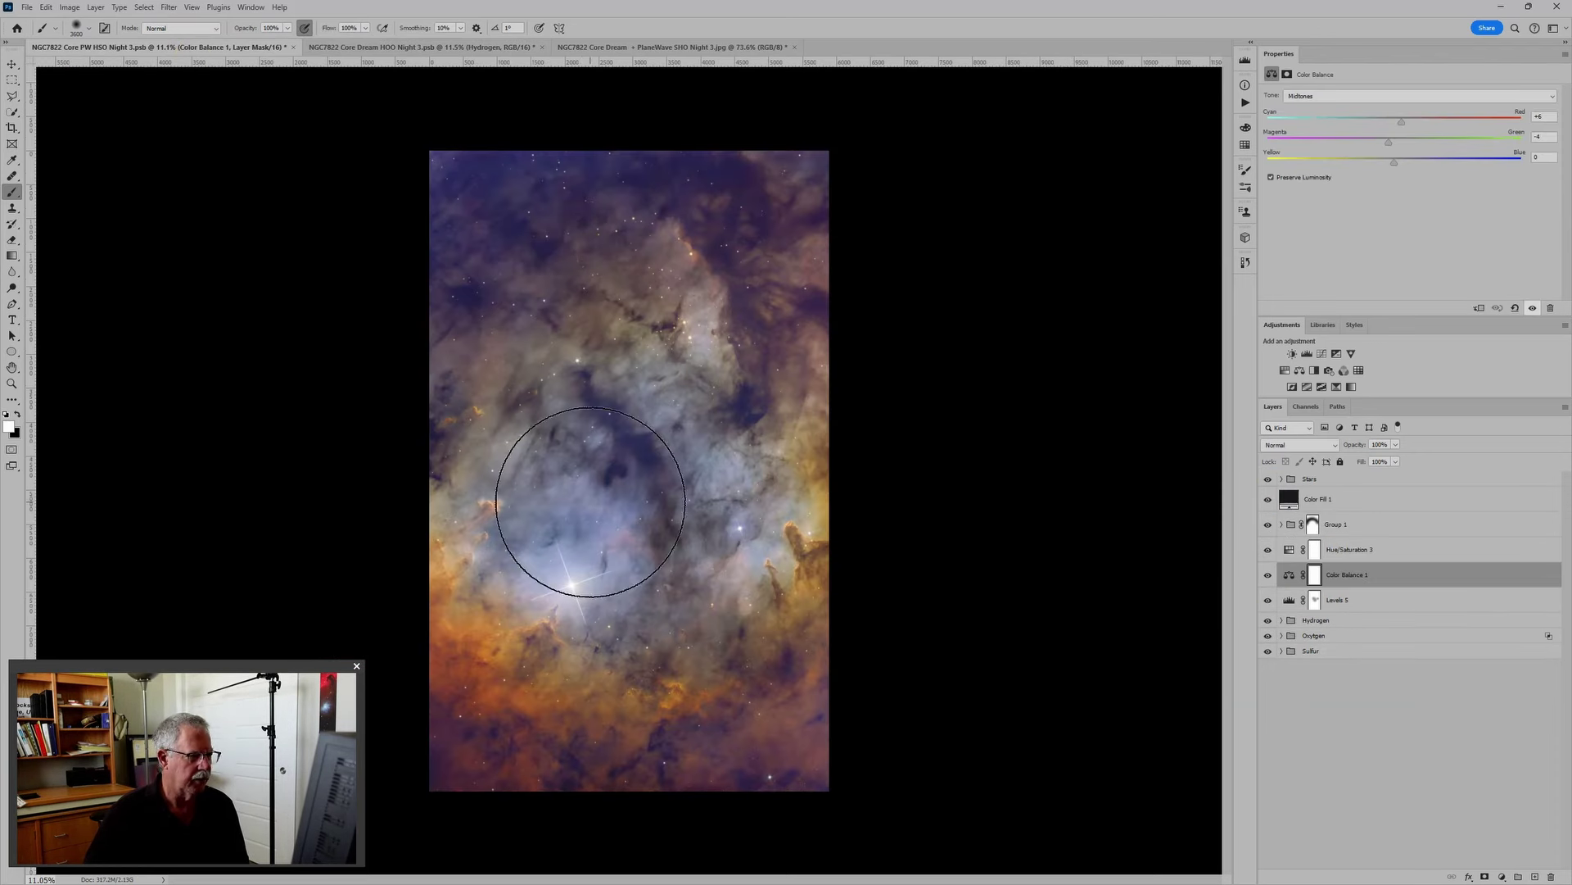
Step: Compare the Sulfur group on and off, then expand it to show Levels 2 and the sulfur master light
{"action": "left_click", "coordinate": [1350, 649]}
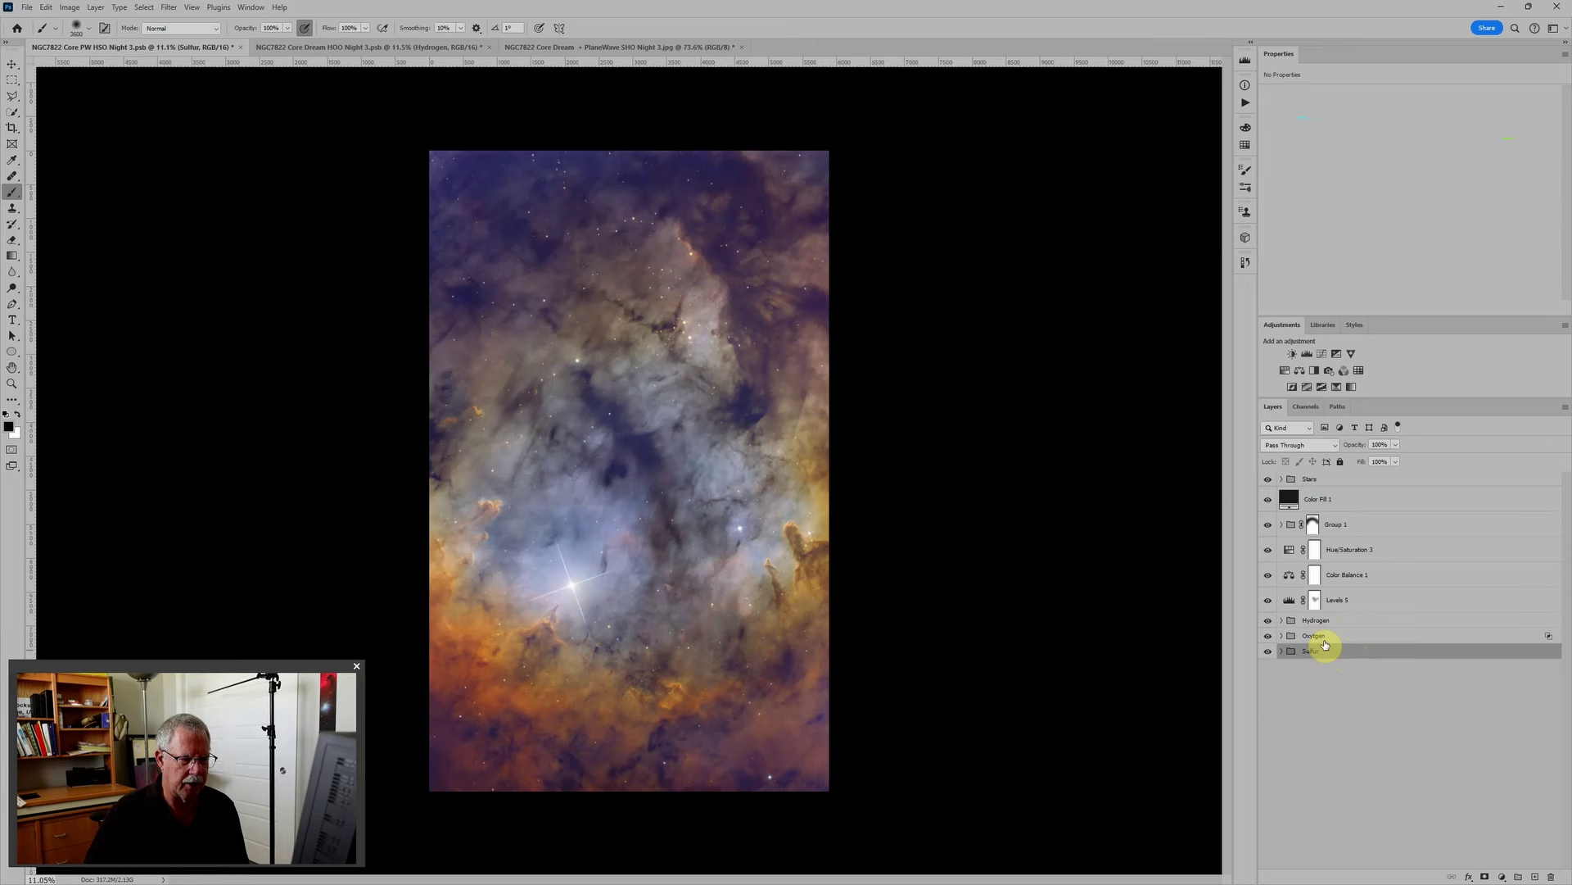
{"action": "left_click", "coordinate": [1270, 653]}
{"action": "left_click", "coordinate": [1269, 653]}
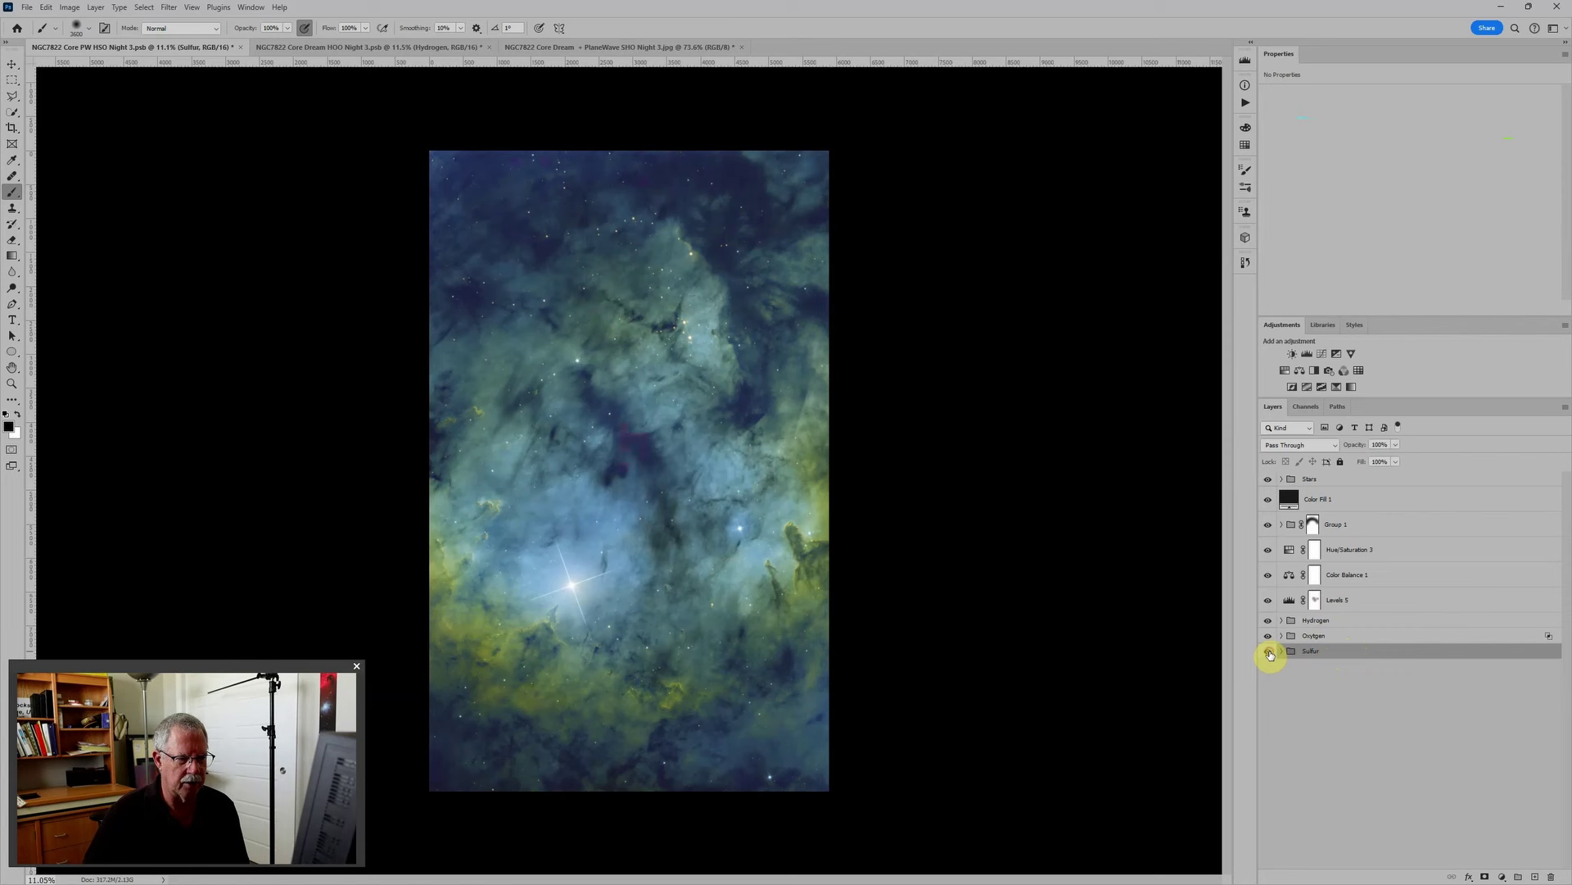
{"action": "left_click", "coordinate": [1282, 651]}
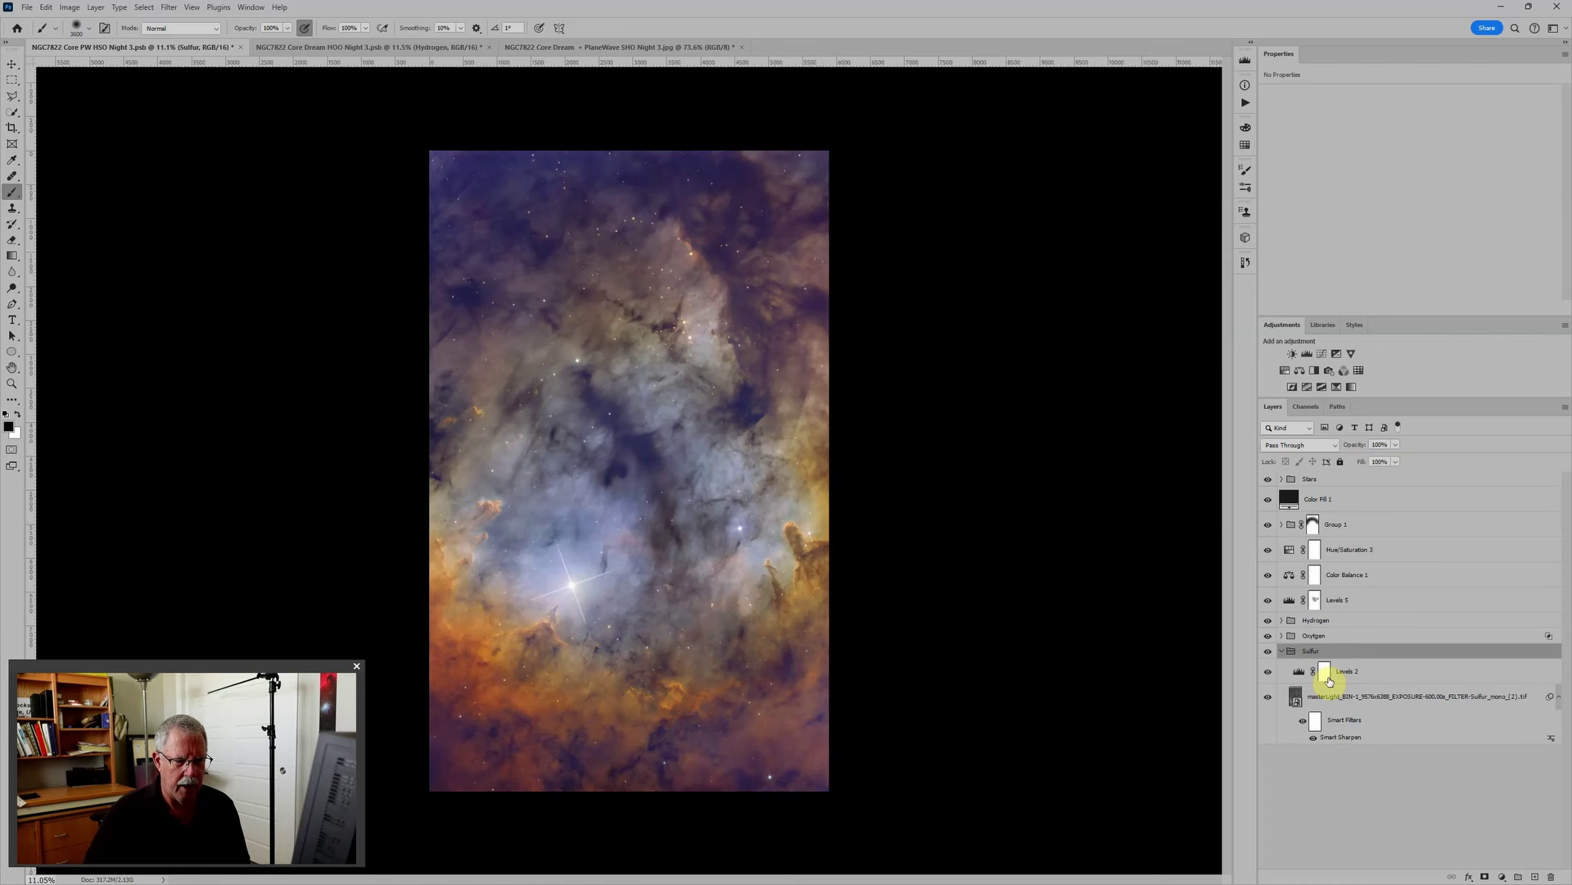
Step: Lower the sulfur master light's Smart Sharpen radius from 3.5 px to 2.5 px
{"action": "double_click", "coordinate": [1344, 740]}
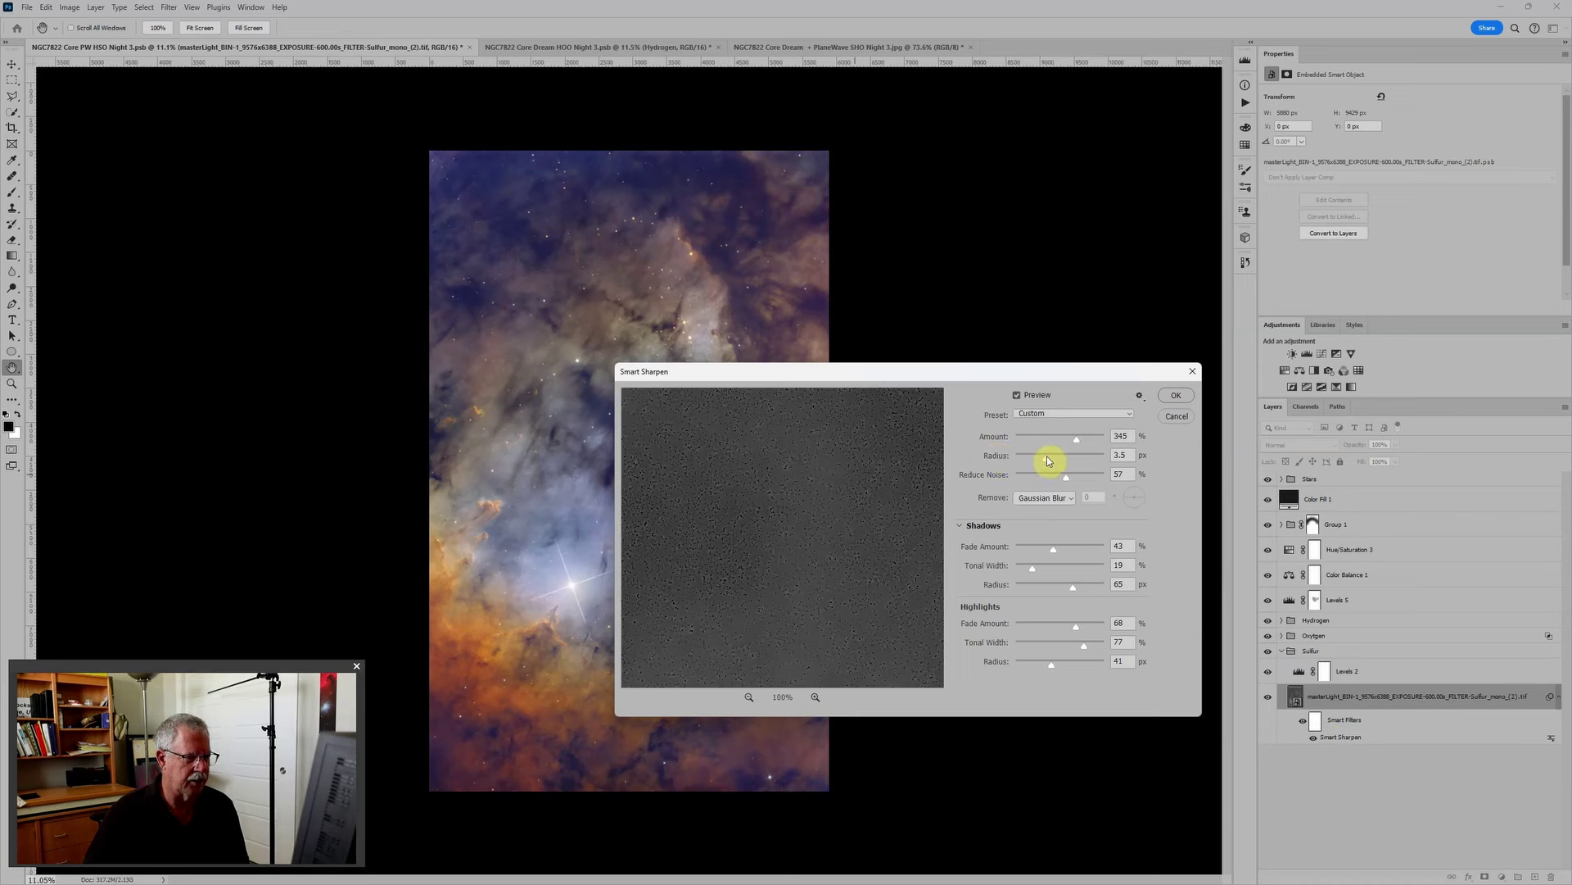
{"action": "left_click_drag", "start_coordinate": [1050, 461], "coordinate": [1041, 457]}
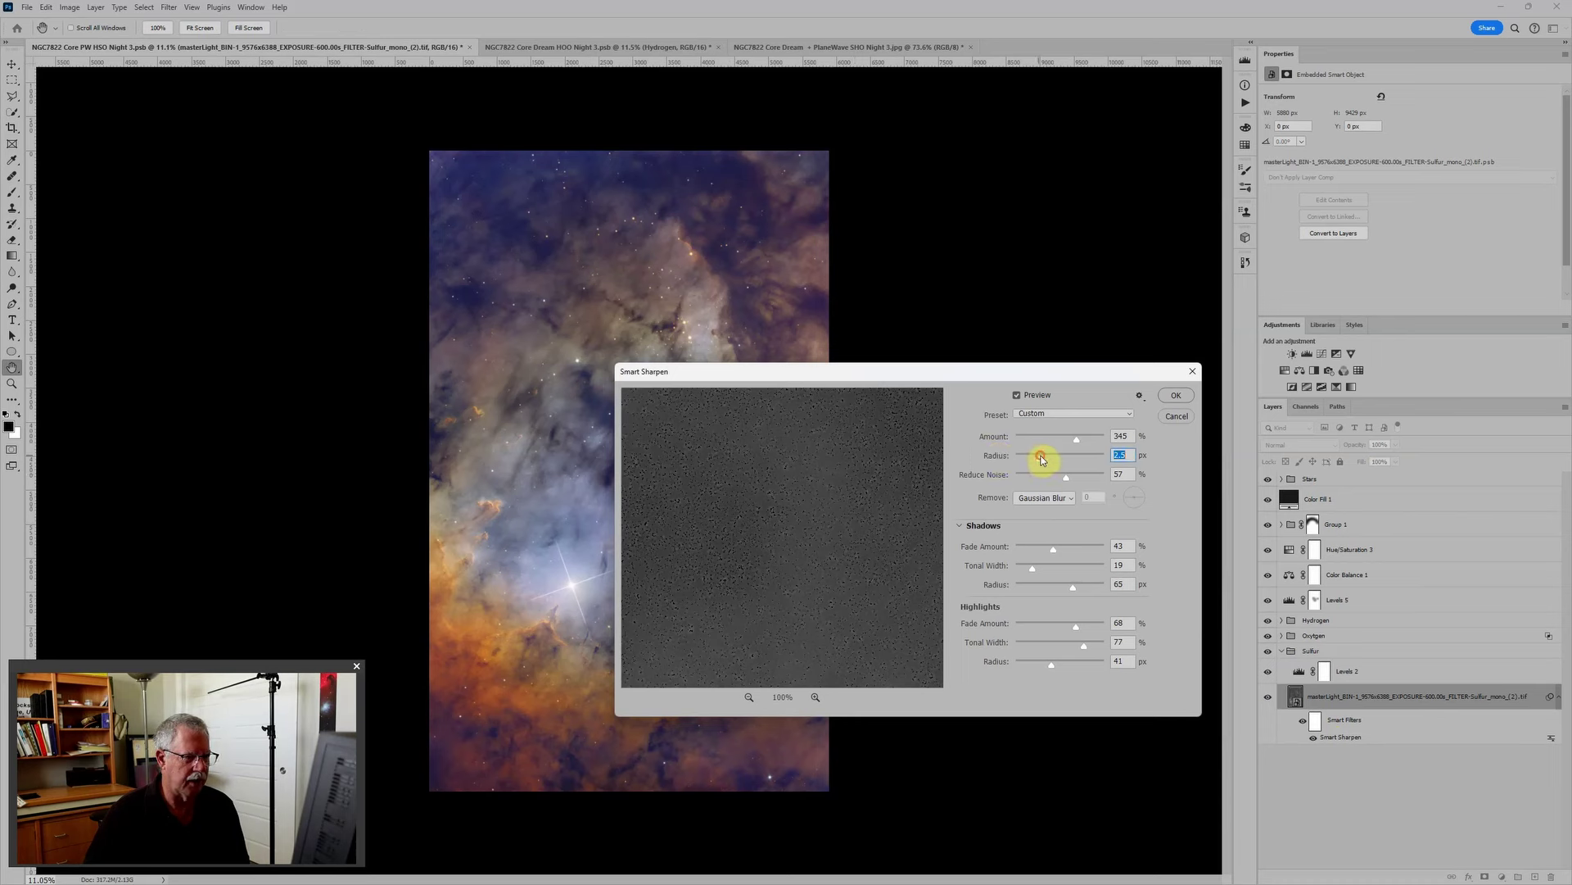
{"action": "left_click", "coordinate": [1174, 395]}
{"action": "key", "text": "b"}
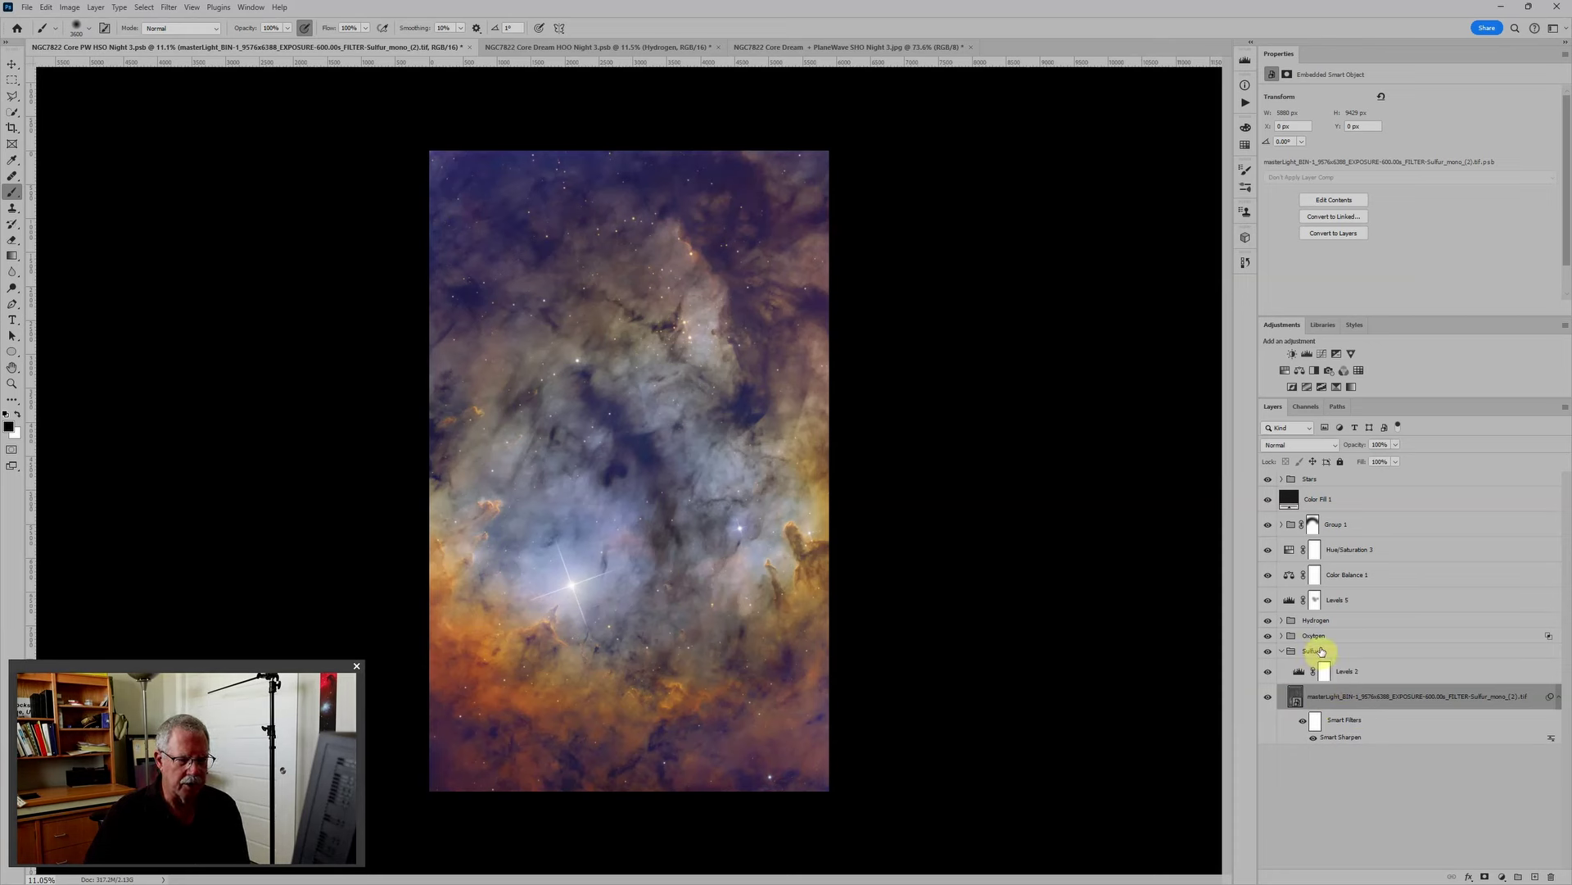
Step: Collapse the Sulfur group, solo it briefly with Alt, then restore all layers
{"action": "left_click", "coordinate": [1283, 652]}
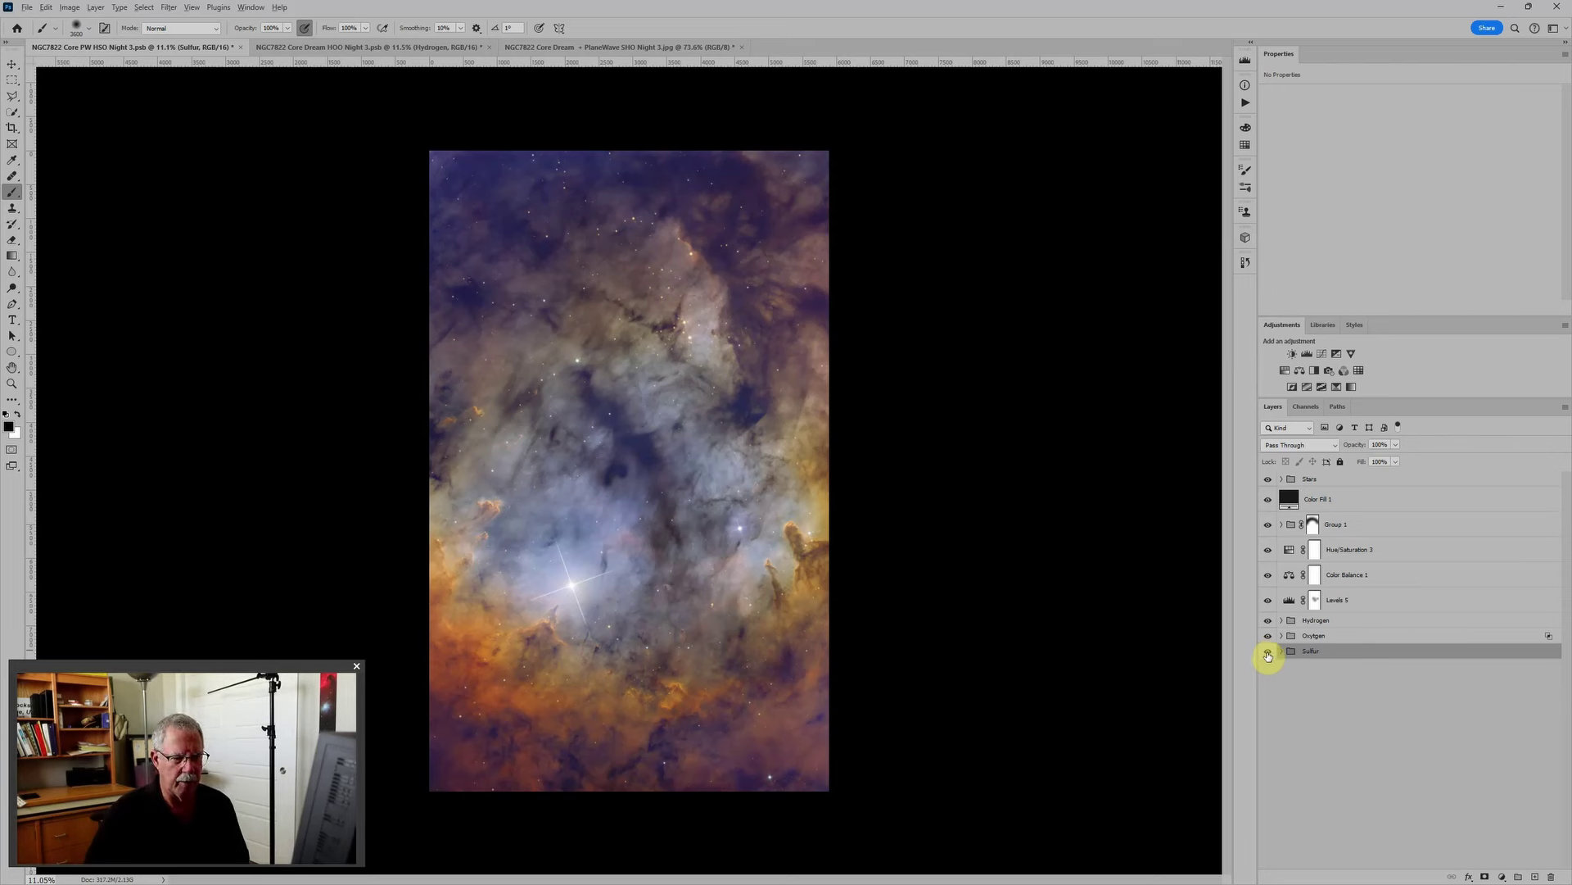
{"action": "left_click", "coordinate": [1268, 652], "text": "alt"}
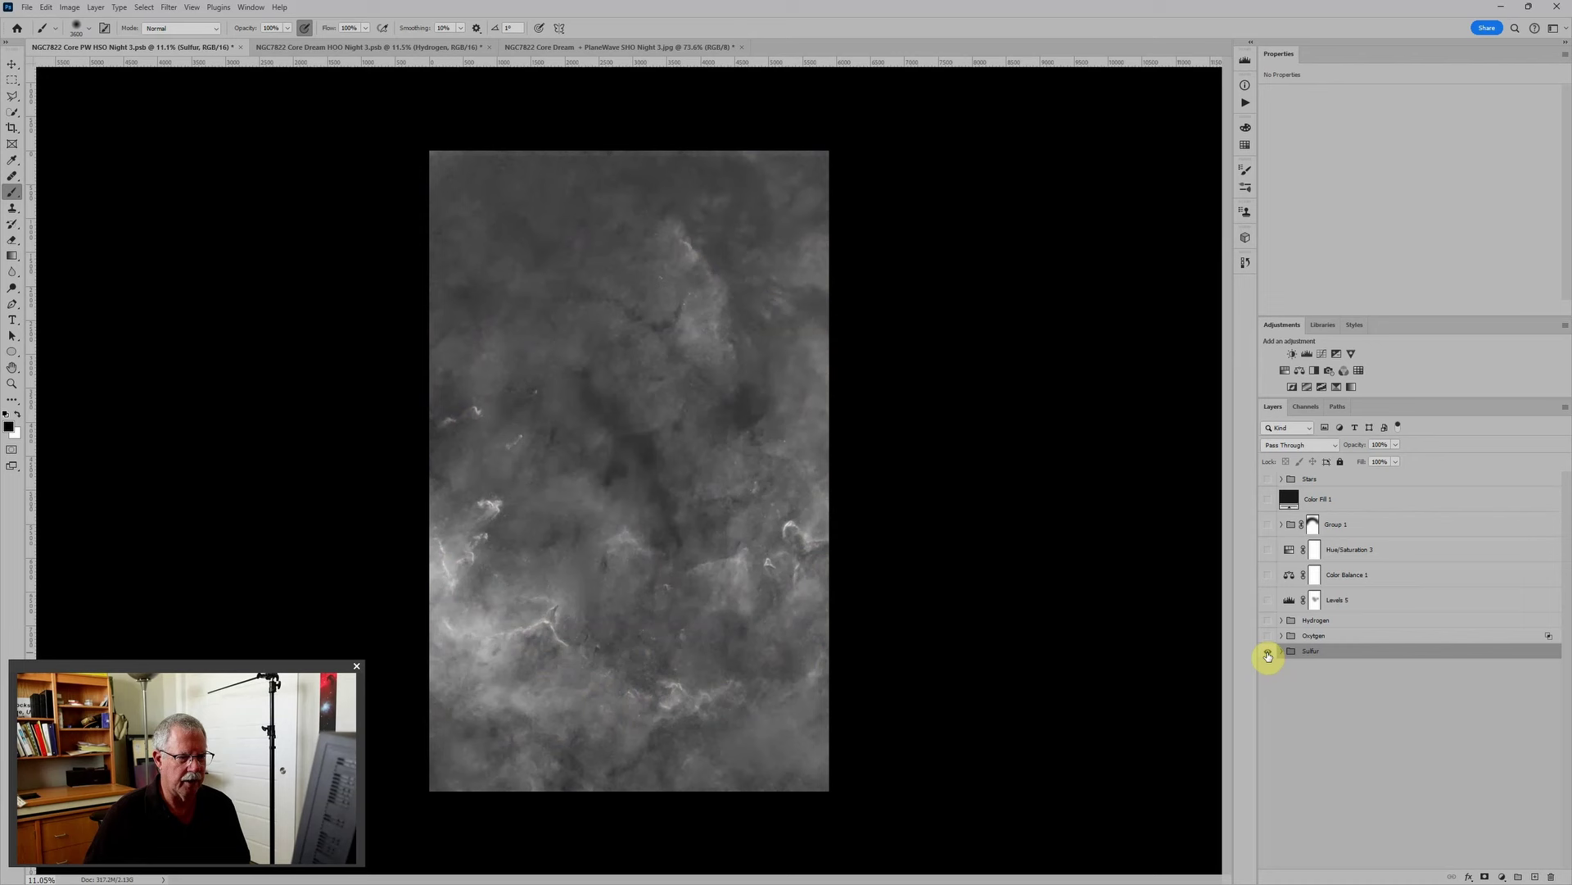
{"action": "left_click", "coordinate": [1268, 653], "text": "alt"}
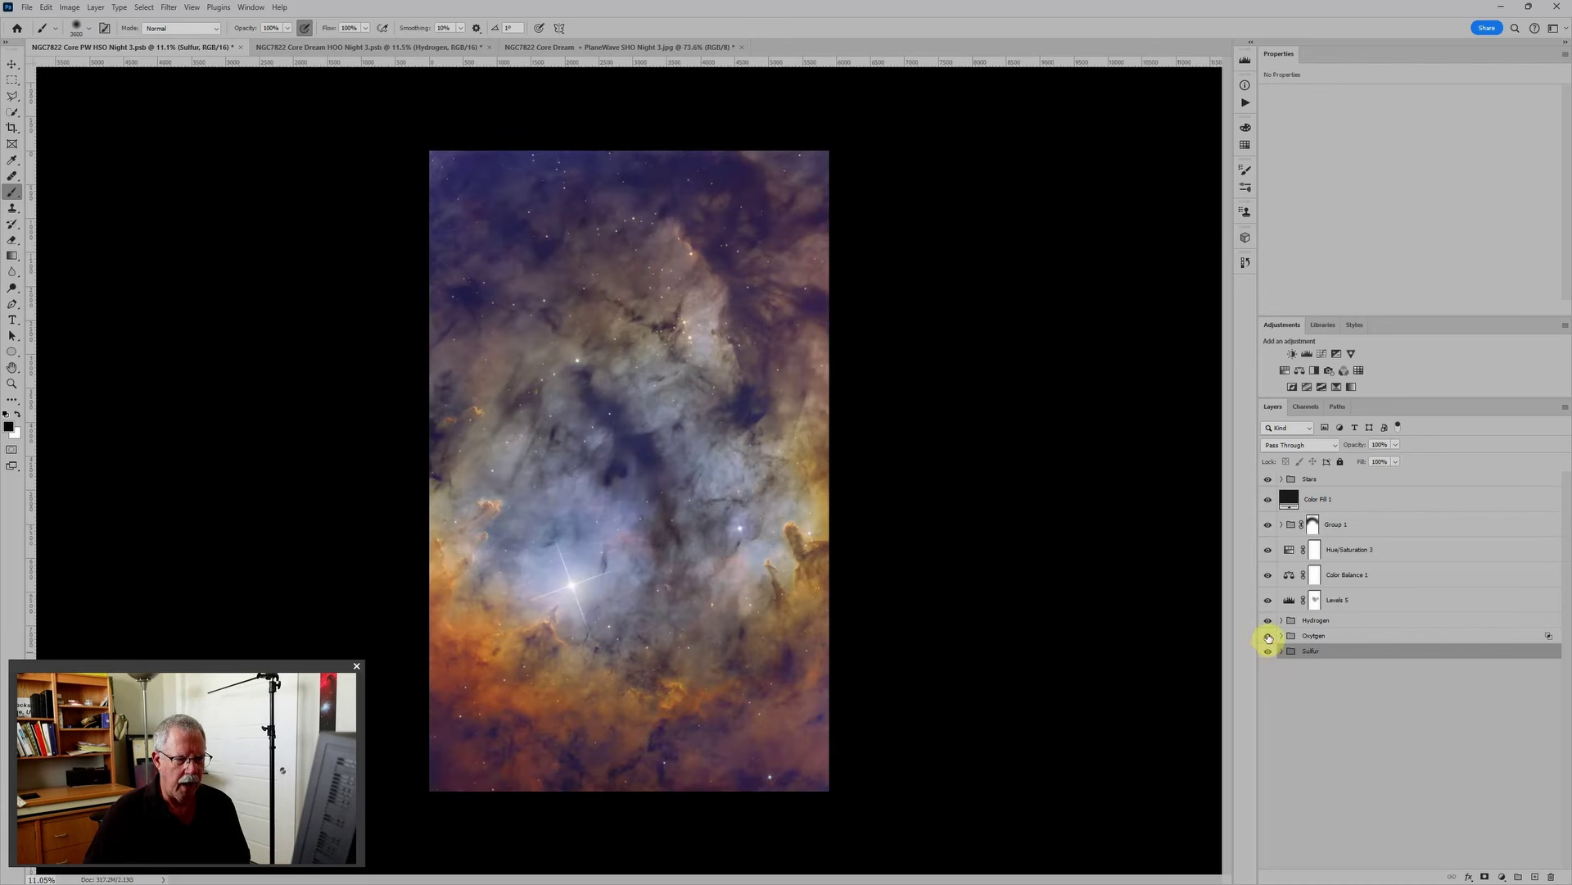
Step: Expand the Oxygen group and step through its smart object, Levels 3 and Layer 1
{"action": "left_click", "coordinate": [1282, 636]}
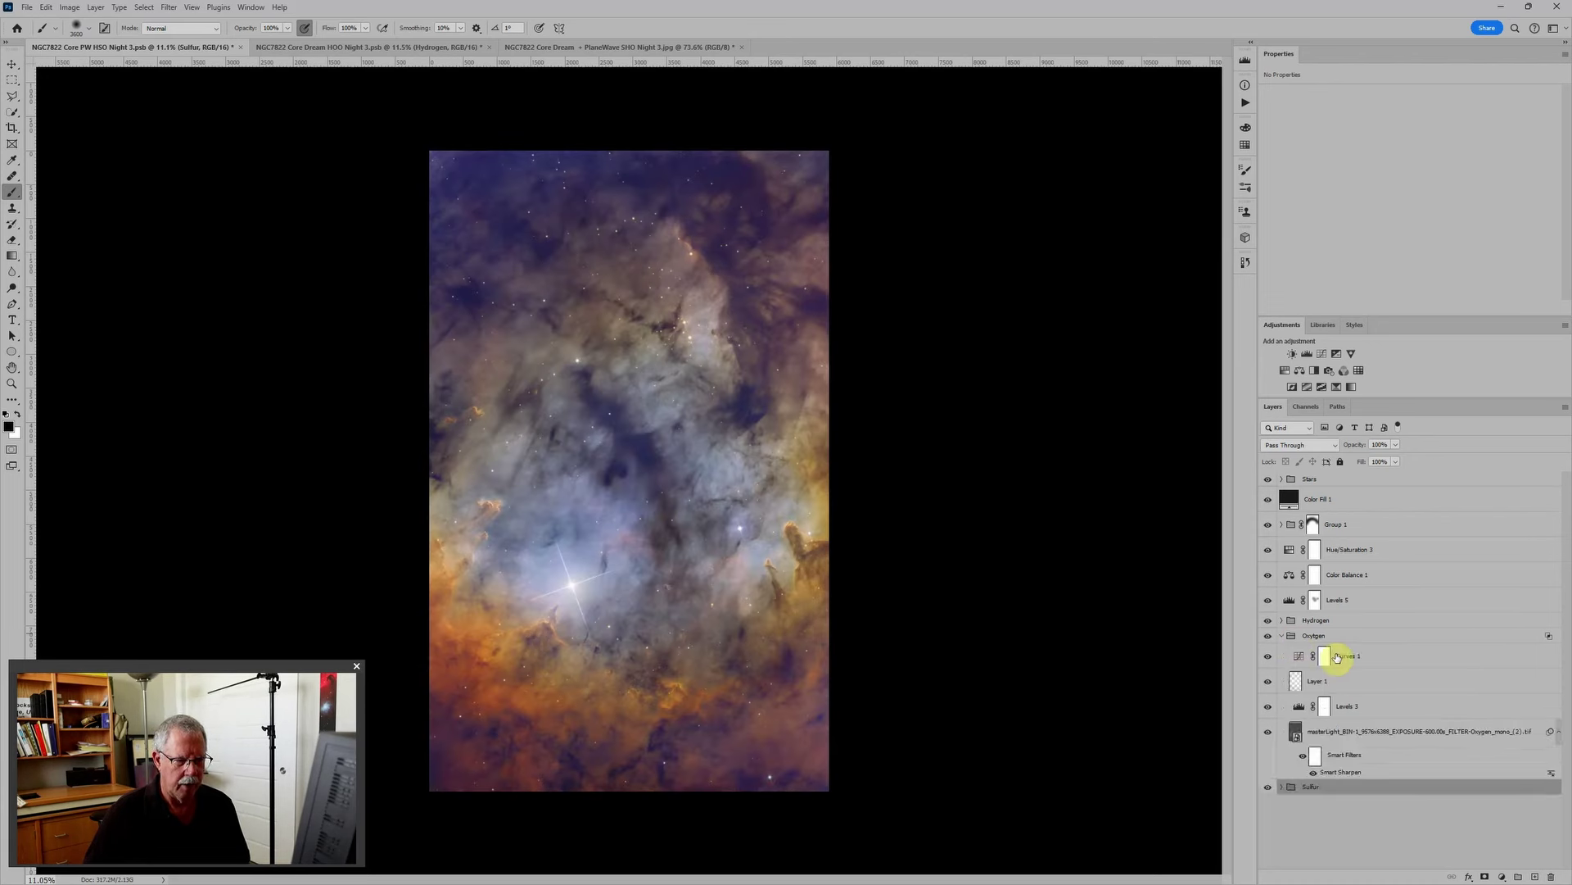
{"action": "left_click", "coordinate": [1330, 731]}
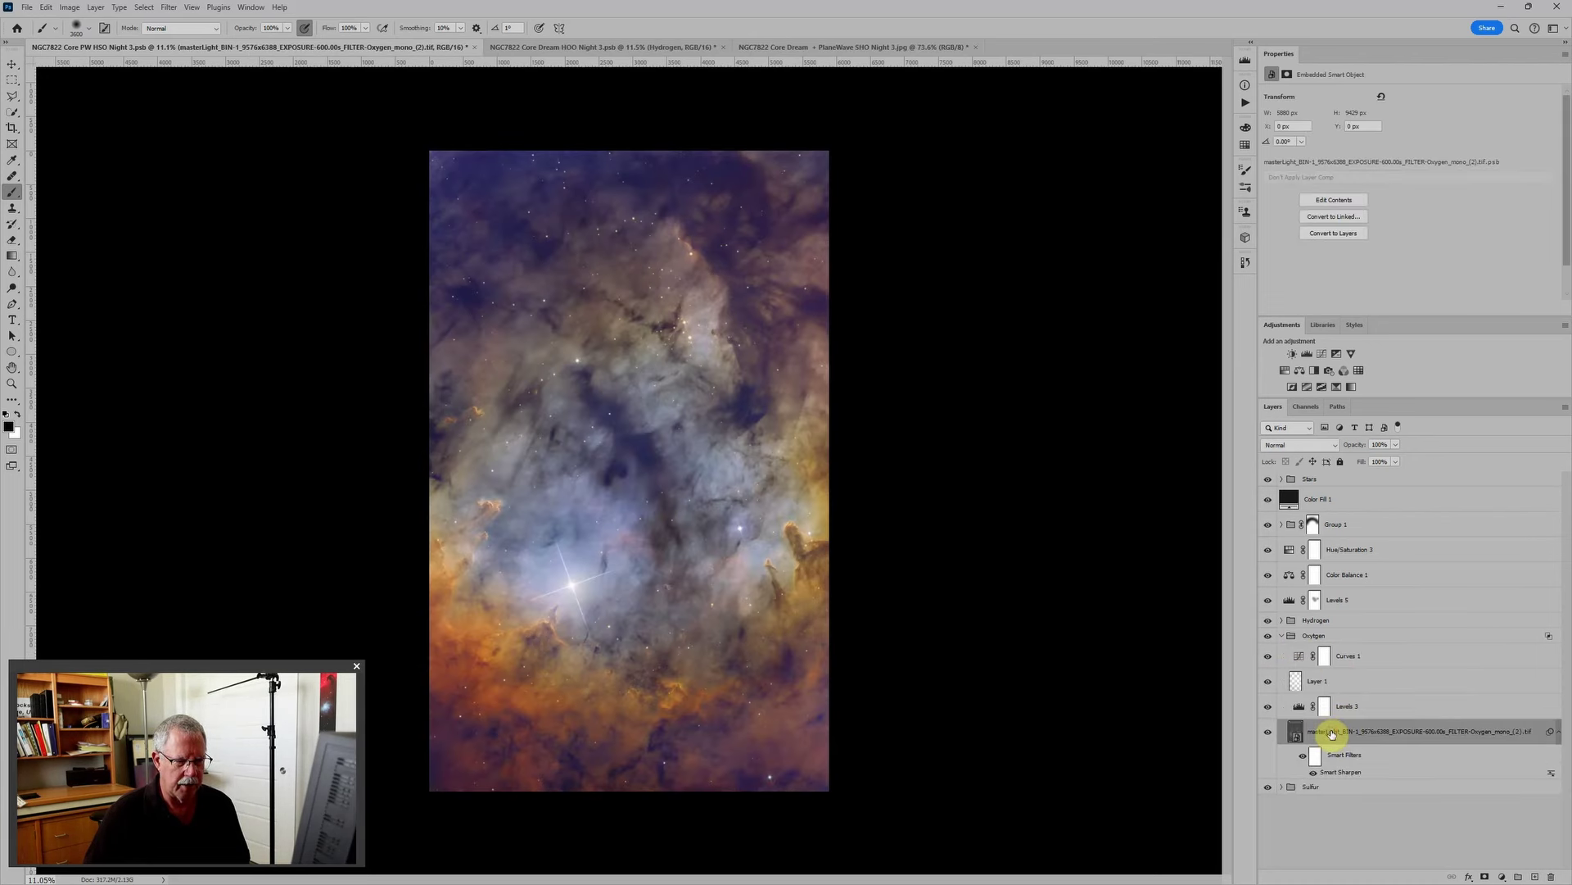
{"action": "left_click", "coordinate": [1371, 706]}
{"action": "left_click", "coordinate": [1344, 683]}
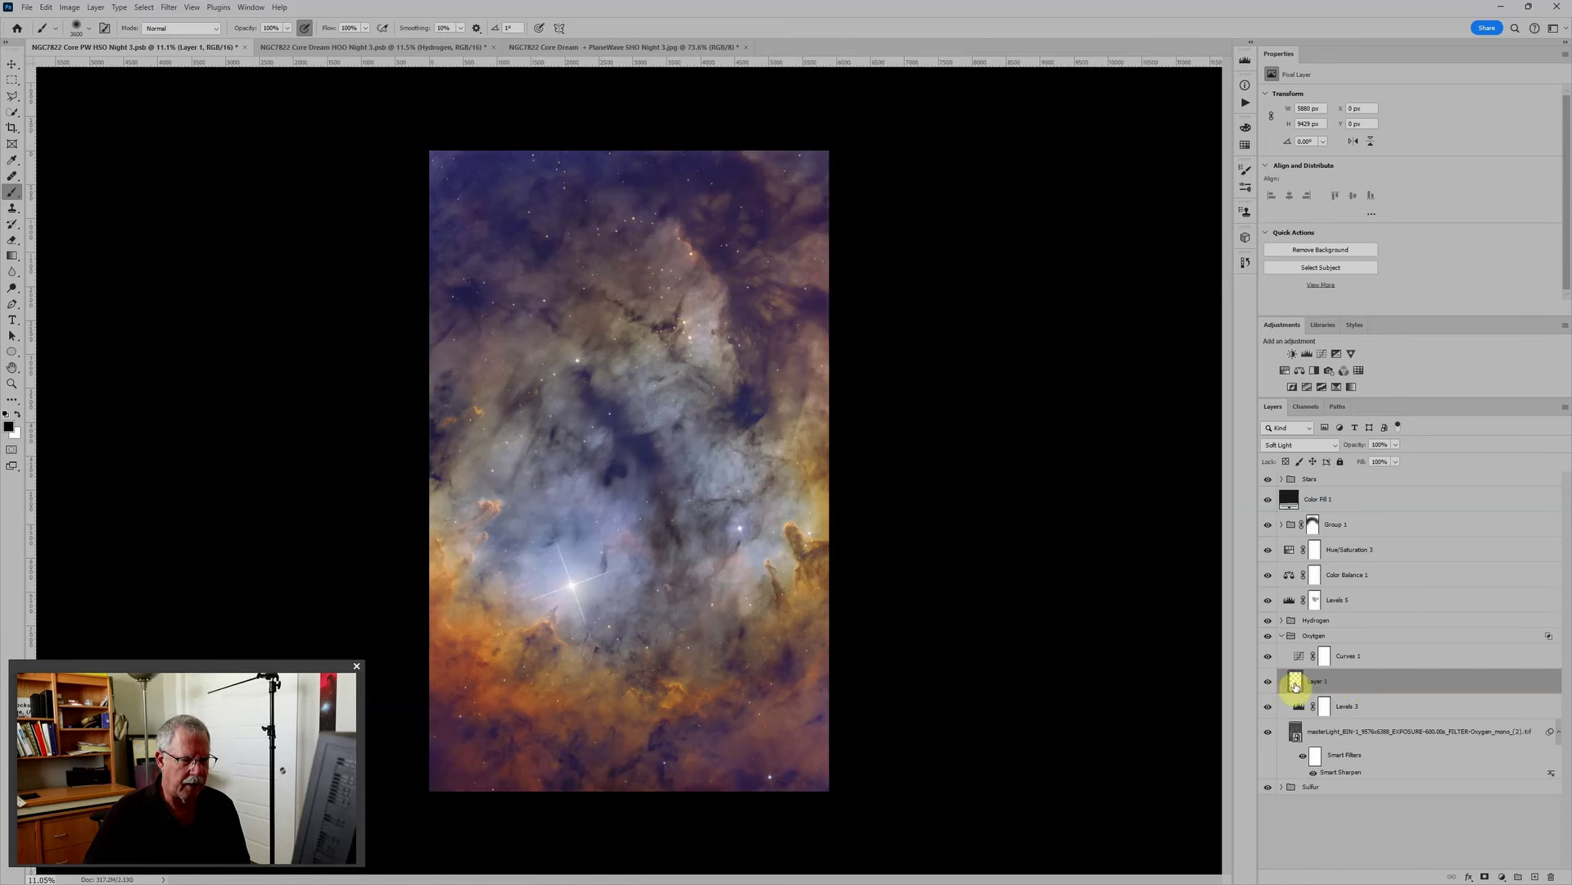
Step: Compare Soft Light Layer 1 on and off repeatedly, then select Curves 1 and the Oxygen group
{"action": "left_click", "coordinate": [1268, 683]}
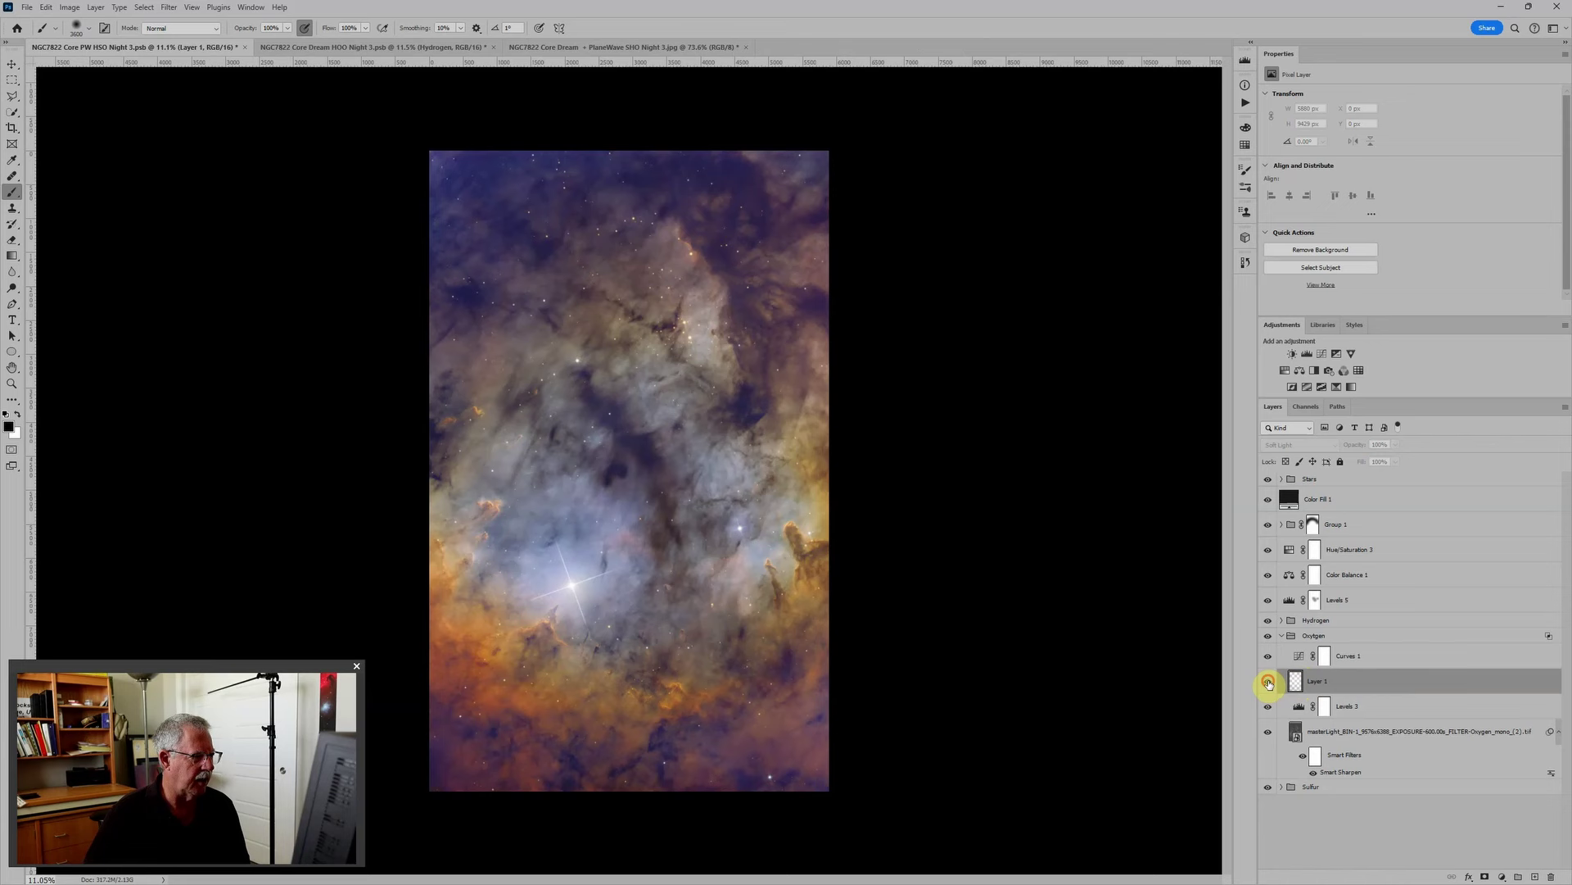
{"action": "left_click", "coordinate": [1268, 683]}
{"action": "left_click", "coordinate": [1268, 683]}
{"action": "left_click", "coordinate": [1268, 683]}
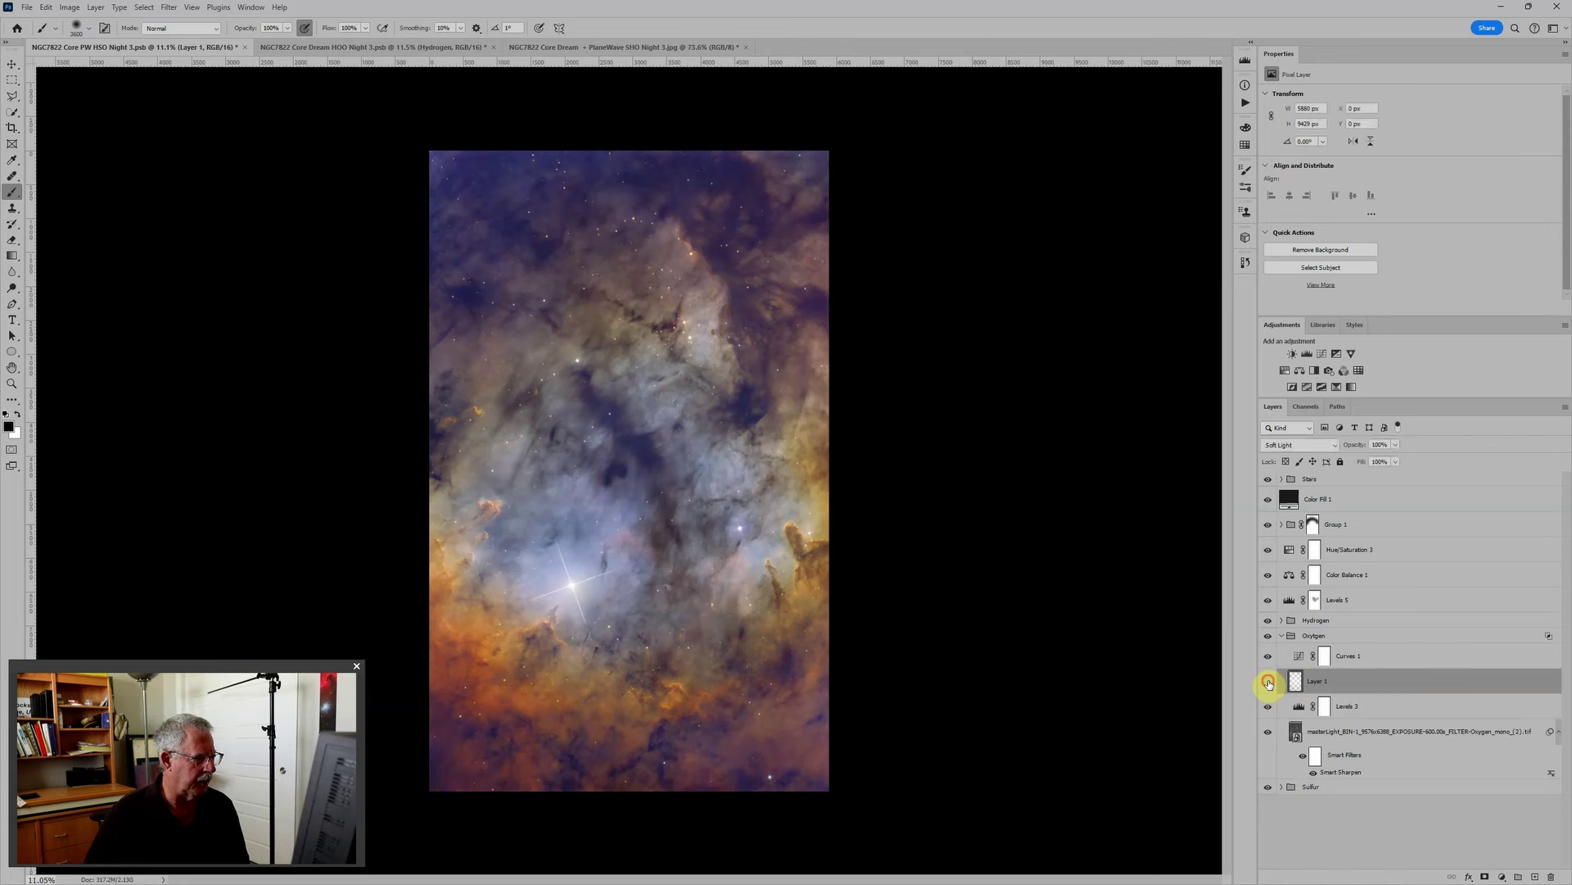
{"action": "left_click", "coordinate": [1268, 683]}
{"action": "left_click", "coordinate": [1268, 683]}
{"action": "left_click", "coordinate": [1268, 683]}
{"action": "left_click", "coordinate": [1267, 683]}
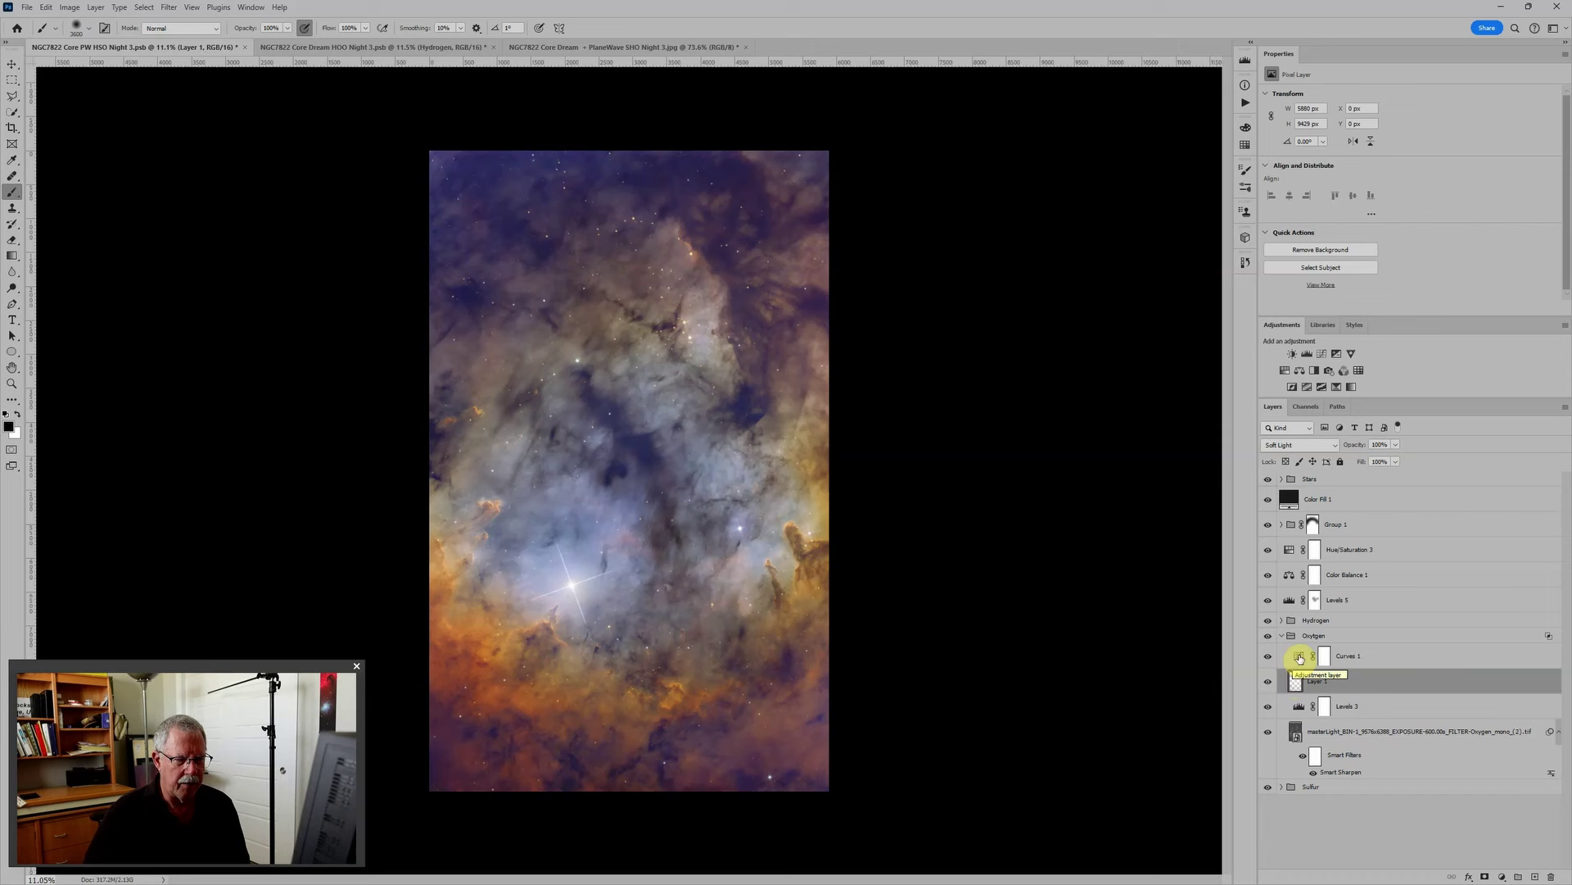
{"action": "left_click", "coordinate": [1299, 656]}
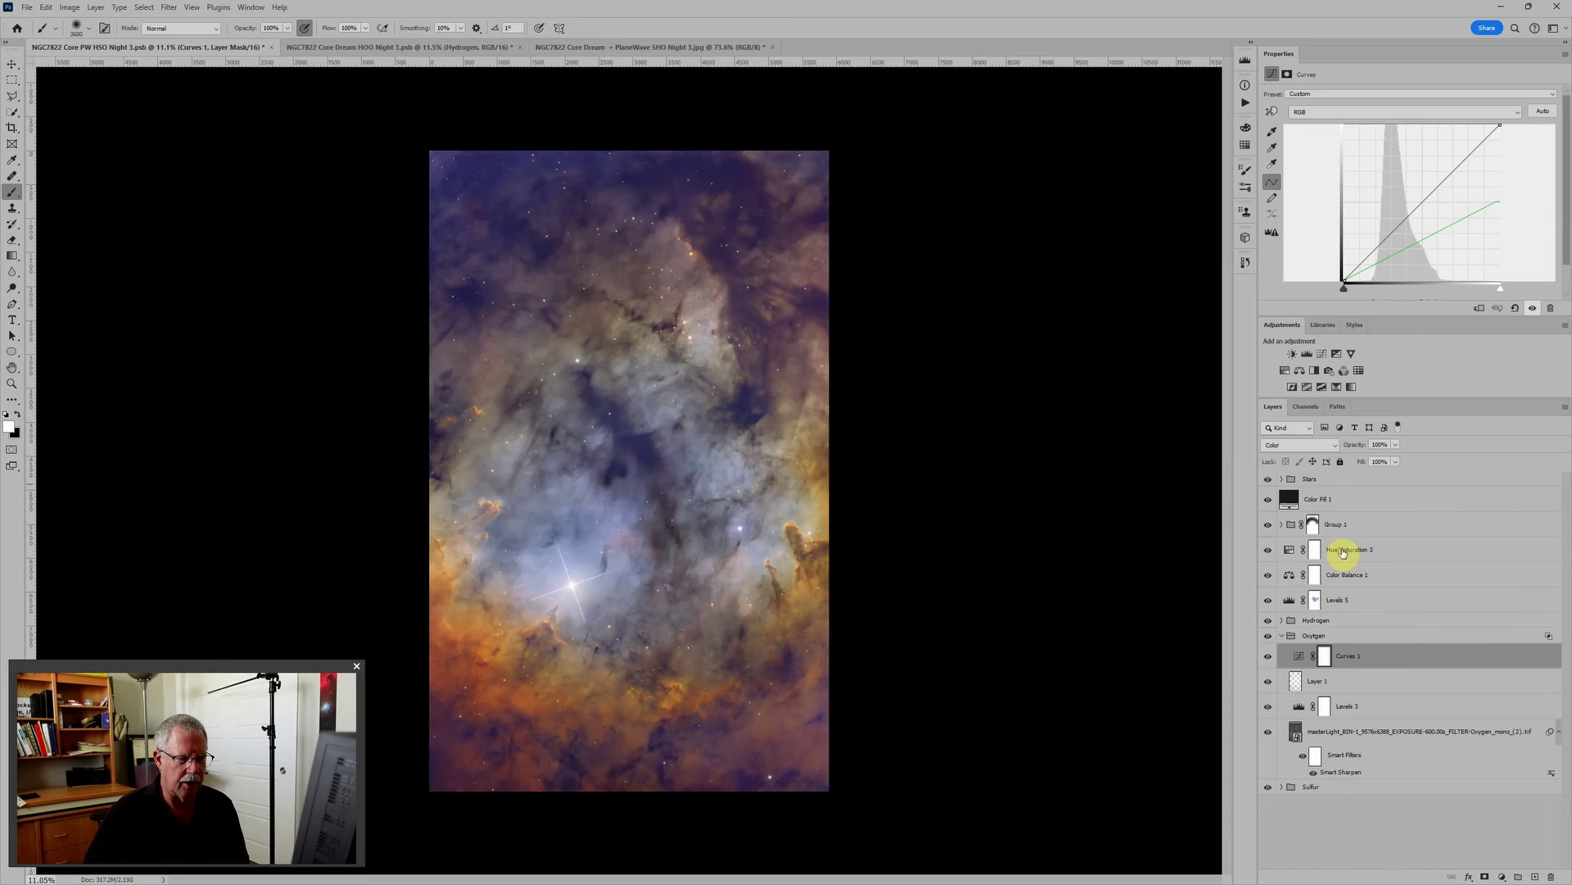
{"action": "left_click", "coordinate": [1361, 639]}
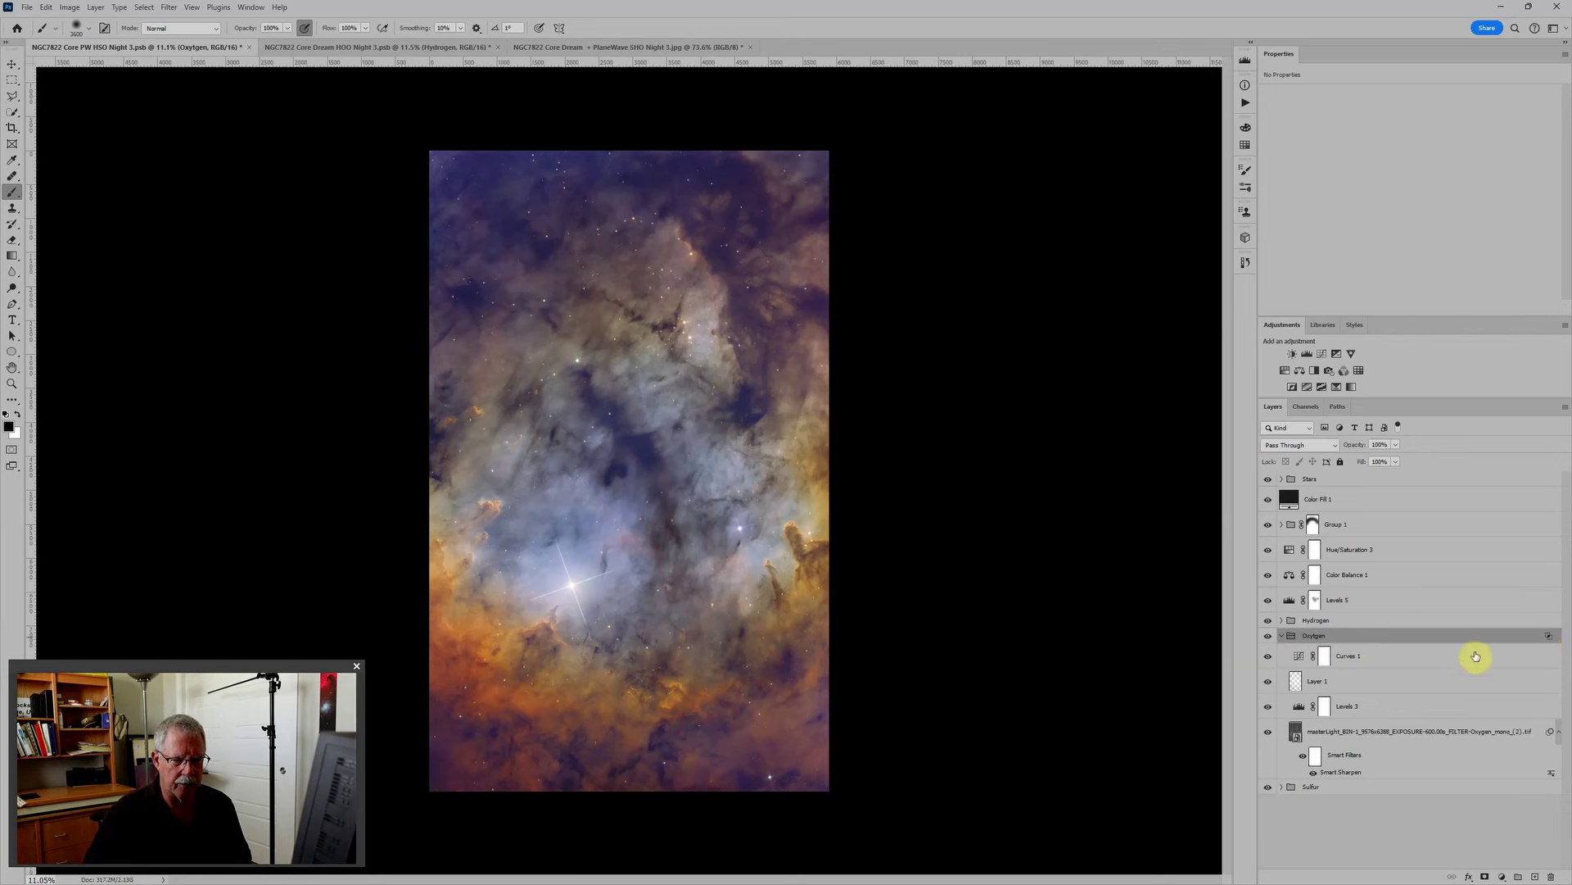
{"action": "double_click", "coordinate": [1421, 638]}
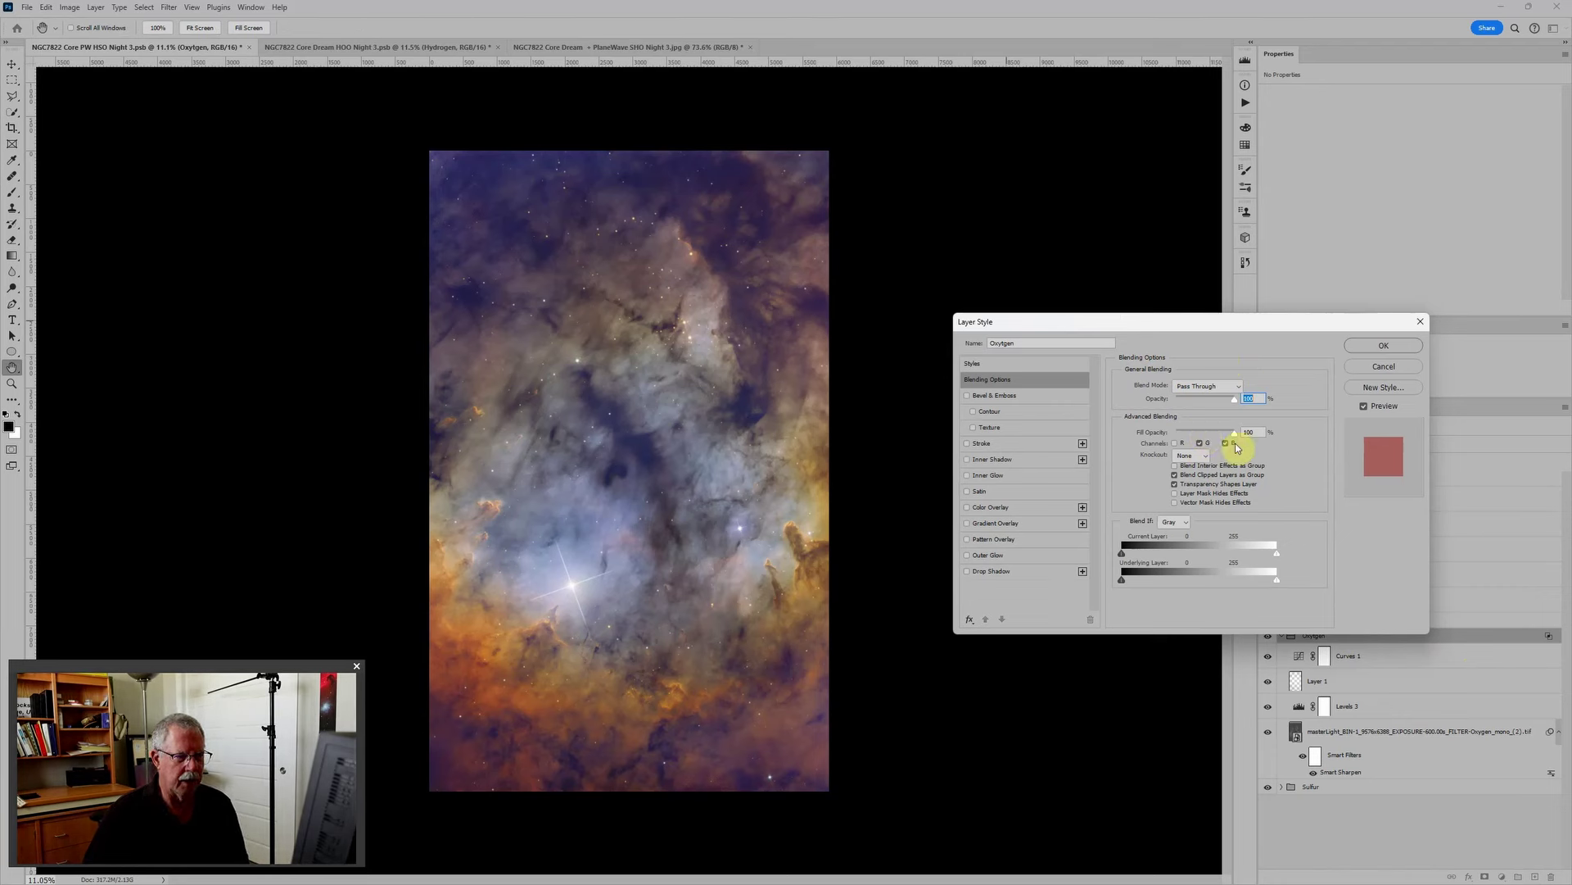
{"action": "left_click", "coordinate": [1382, 370]}
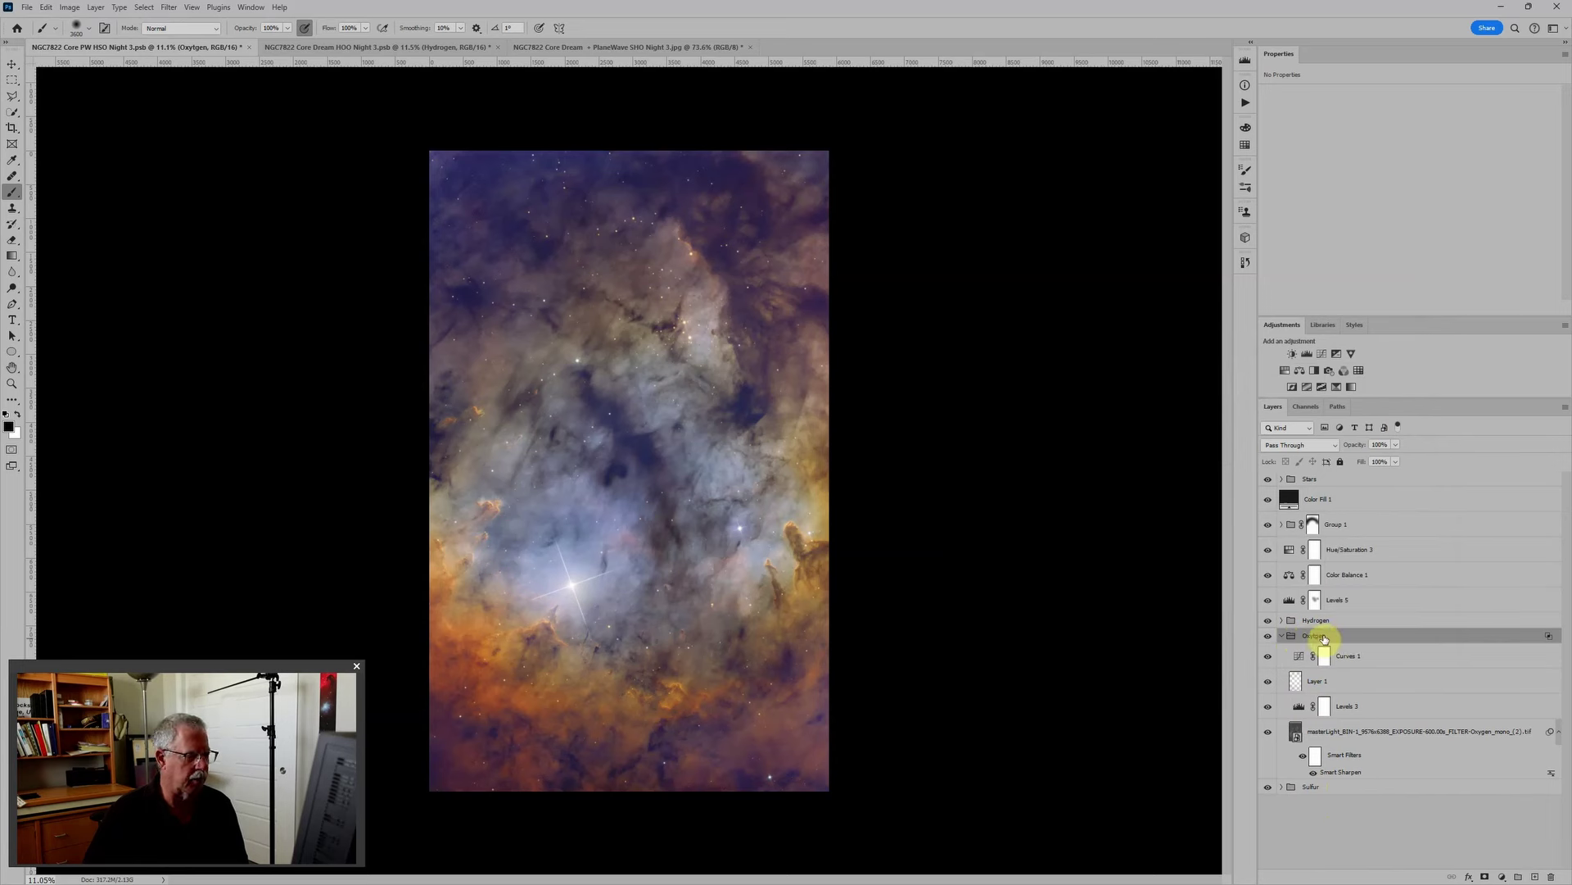
Step: Raise the top point of Curves 1's Green channel in the Oxygen group, then fold the group
{"action": "left_click", "coordinate": [1299, 656]}
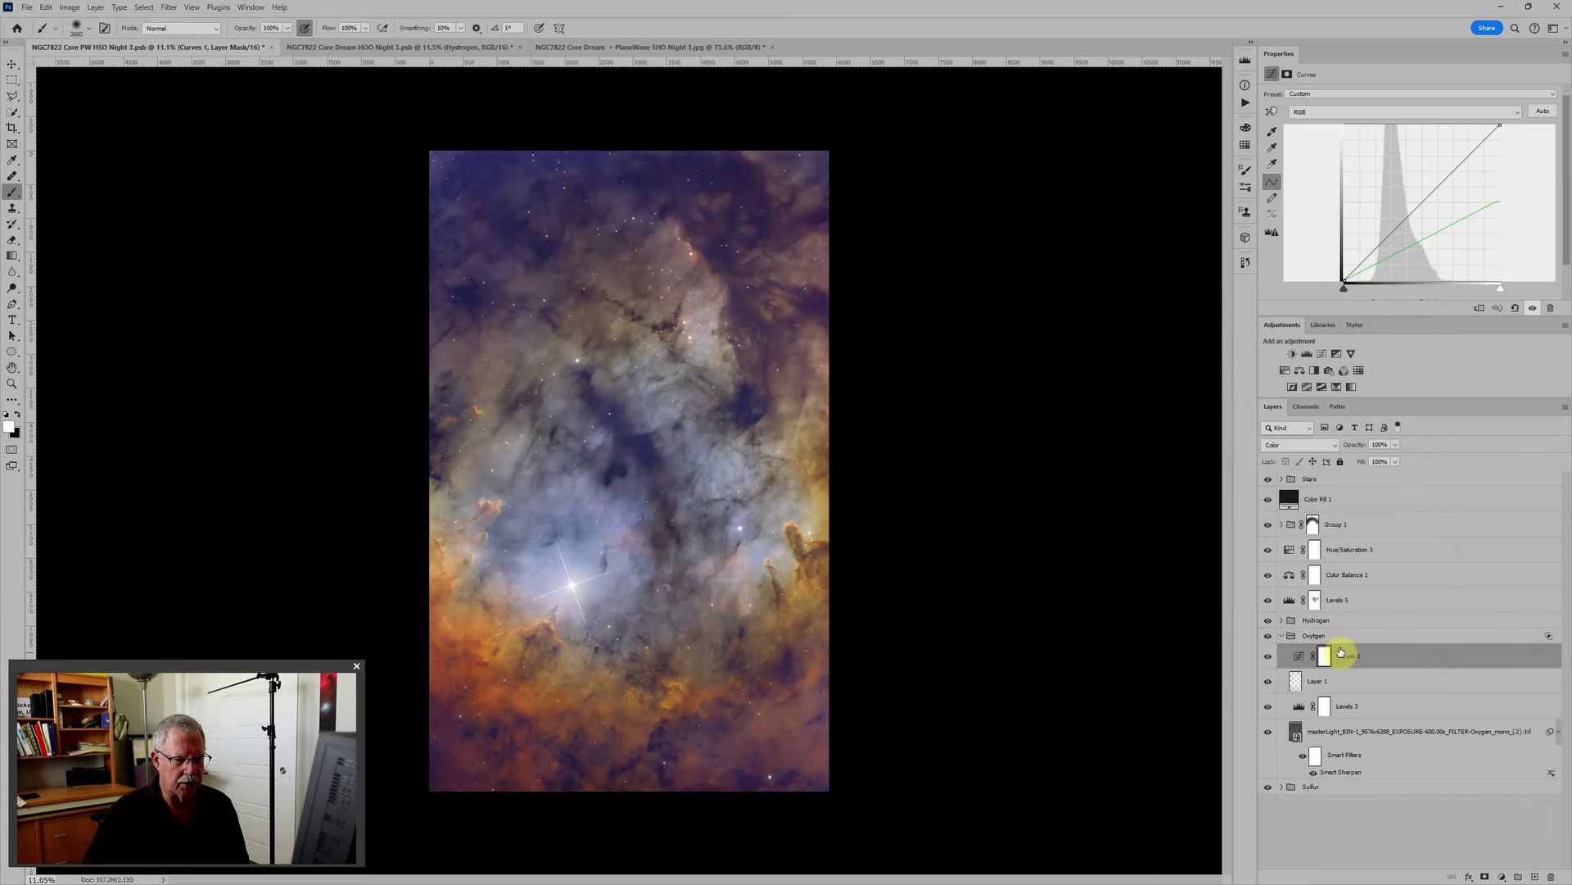
{"action": "left_click", "coordinate": [1441, 116]}
{"action": "left_click", "coordinate": [1355, 147]}
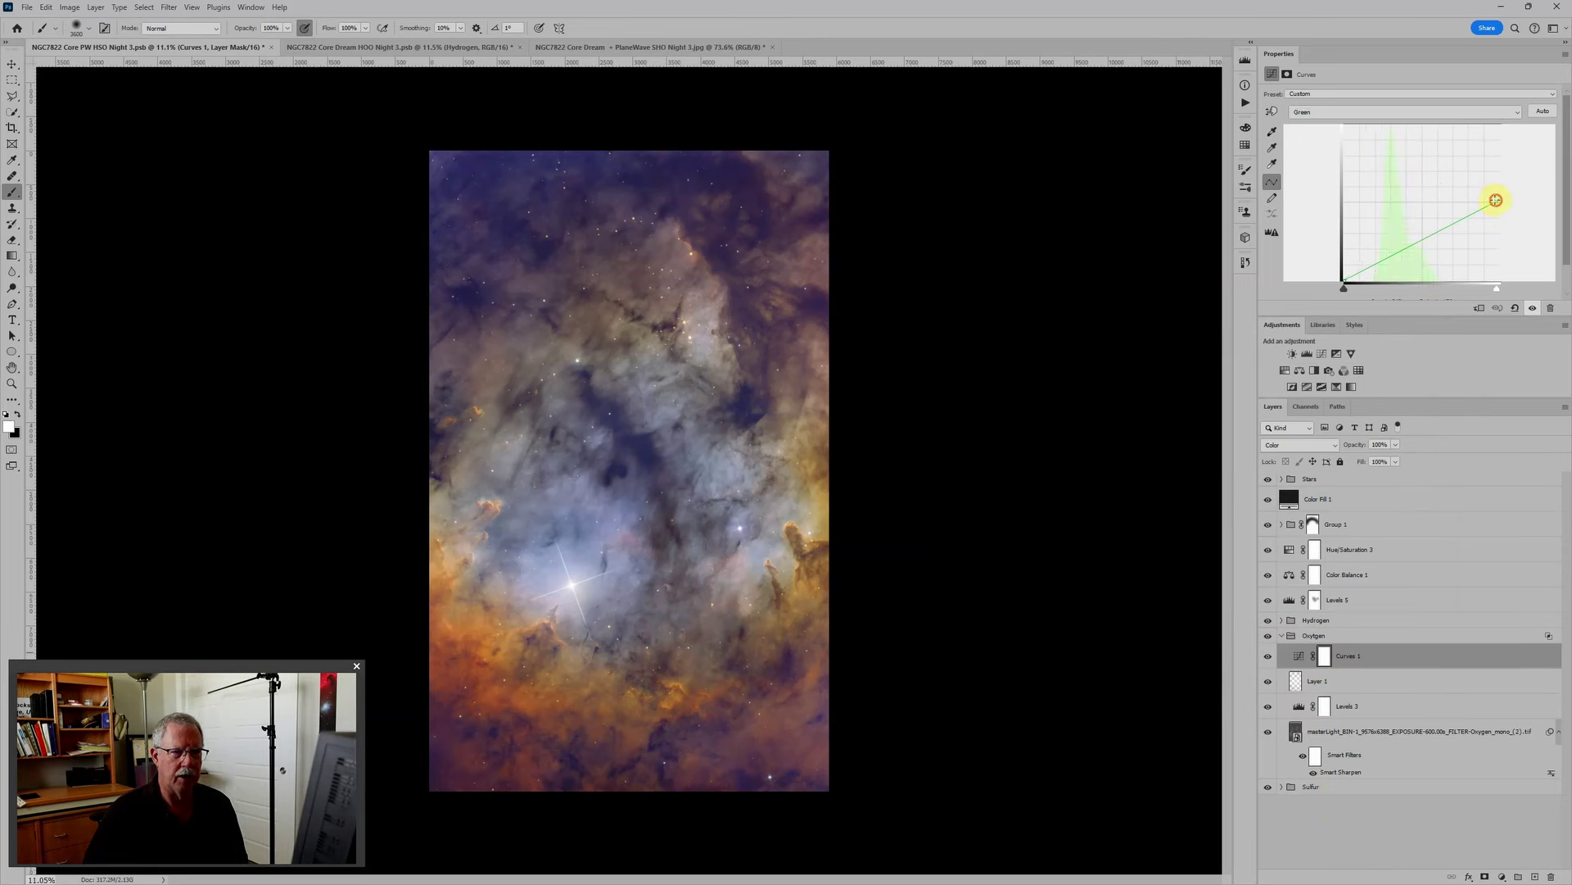
{"action": "mouse_move", "coordinate": [1493, 199]}
{"action": "left_mouse_down"}
{"action": "mouse_move", "coordinate": [1508, 186]}
{"action": "mouse_move", "coordinate": [1513, 210]}
{"action": "left_mouse_up"}
{"action": "scroll", "coordinate": [1042, 323], "scroll_direction": "down", "scroll_amount": 2}
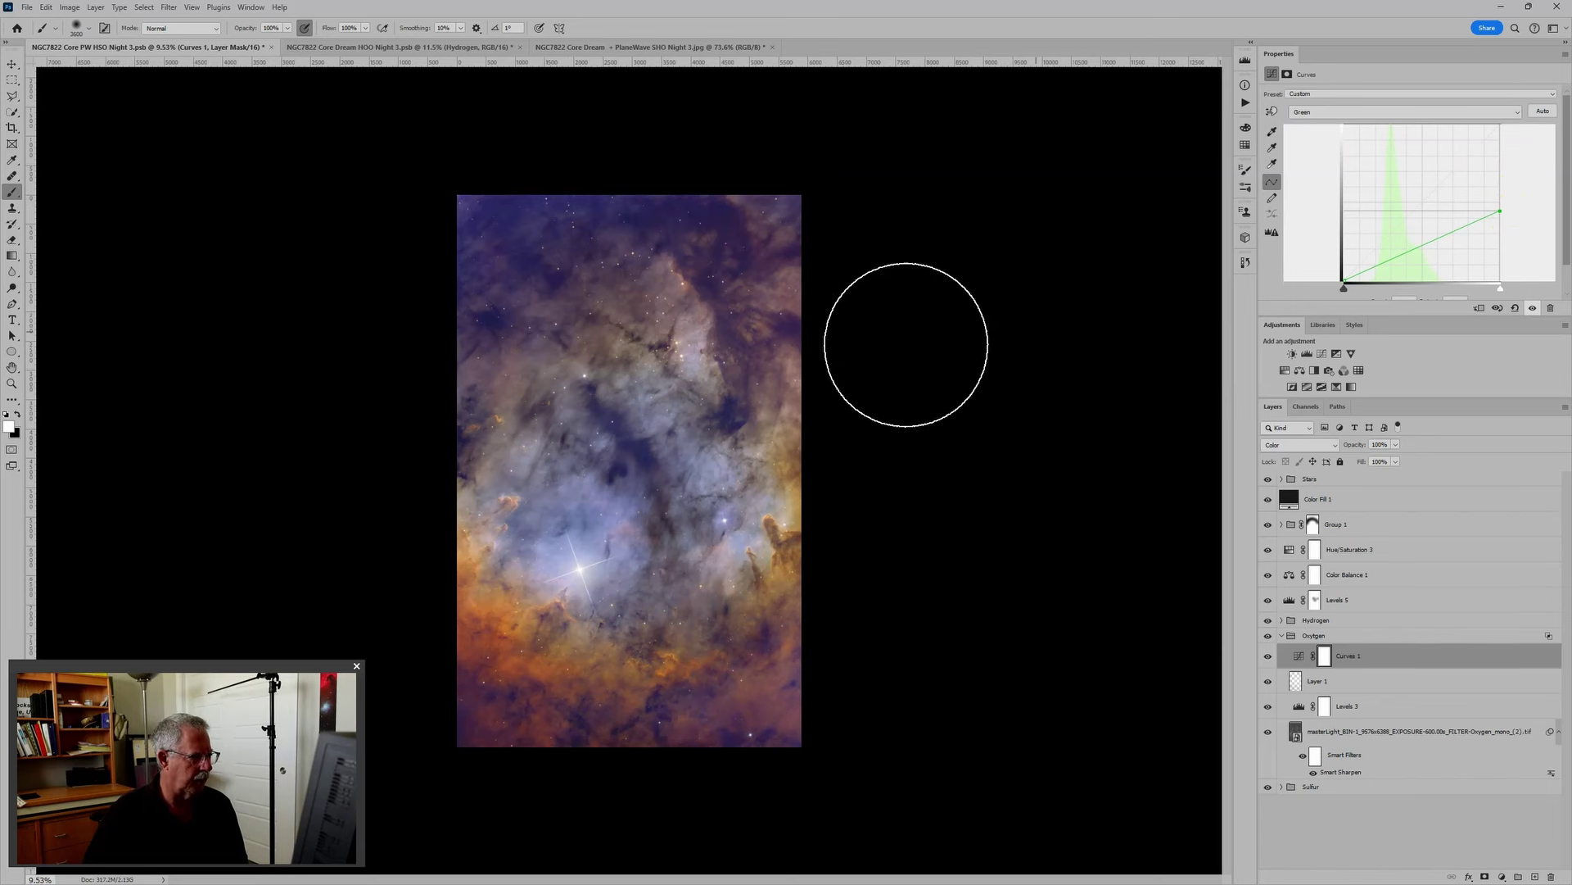
{"action": "scroll", "coordinate": [905, 344], "scroll_direction": "up", "scroll_amount": 2}
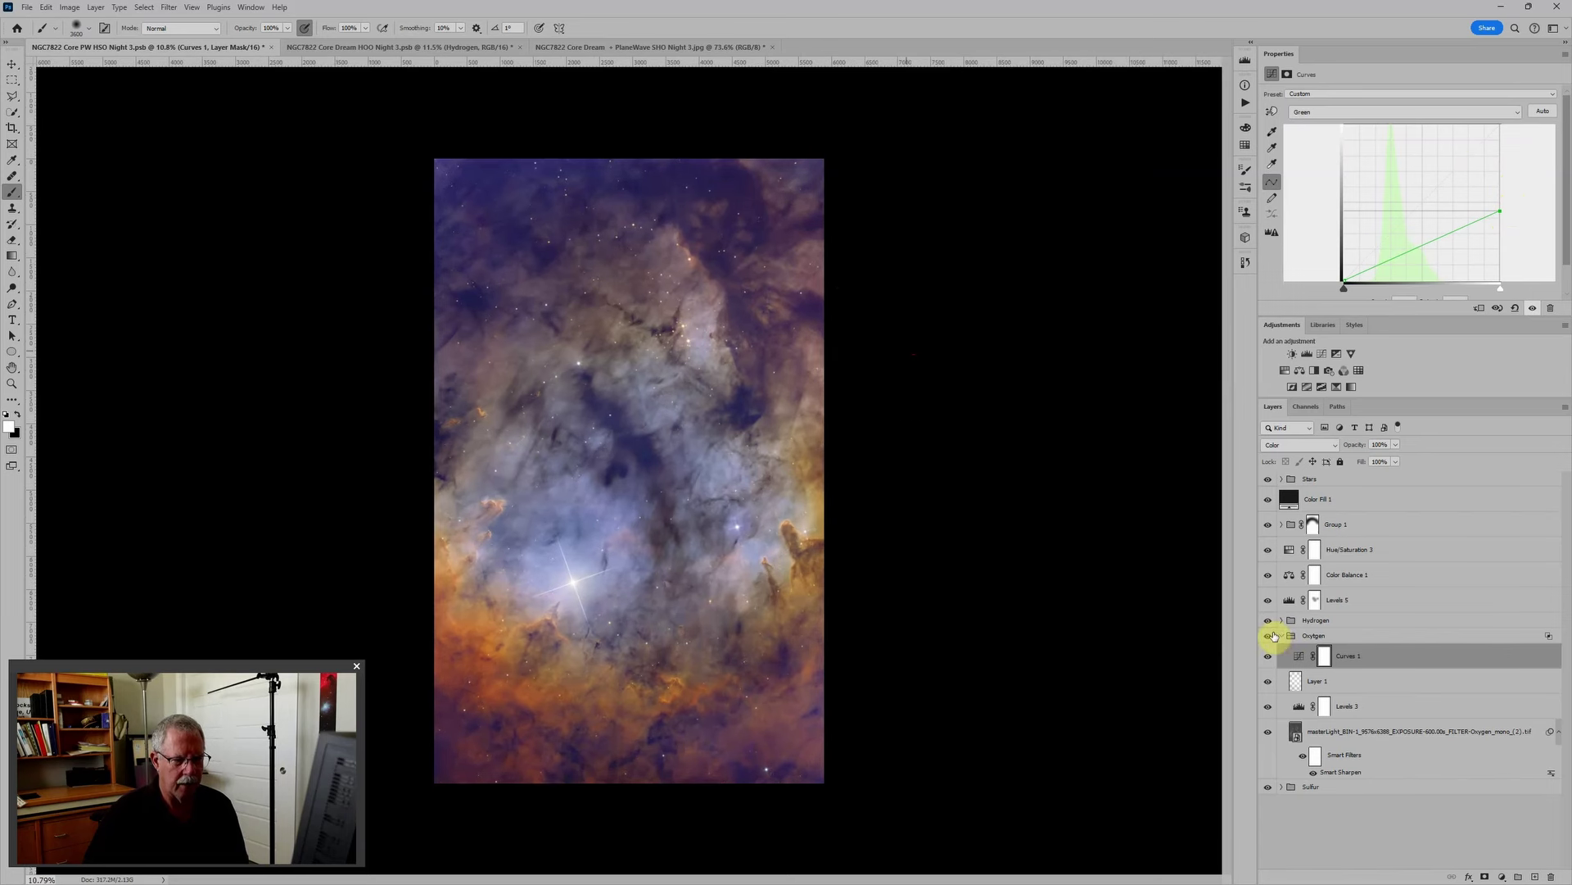
{"action": "left_click", "coordinate": [1281, 636]}
Step: Set the Hydrogen group's Hue/Saturation 1 colorize hue to 73 for warmer gold, then collapse it
{"action": "left_click", "coordinate": [1336, 620]}
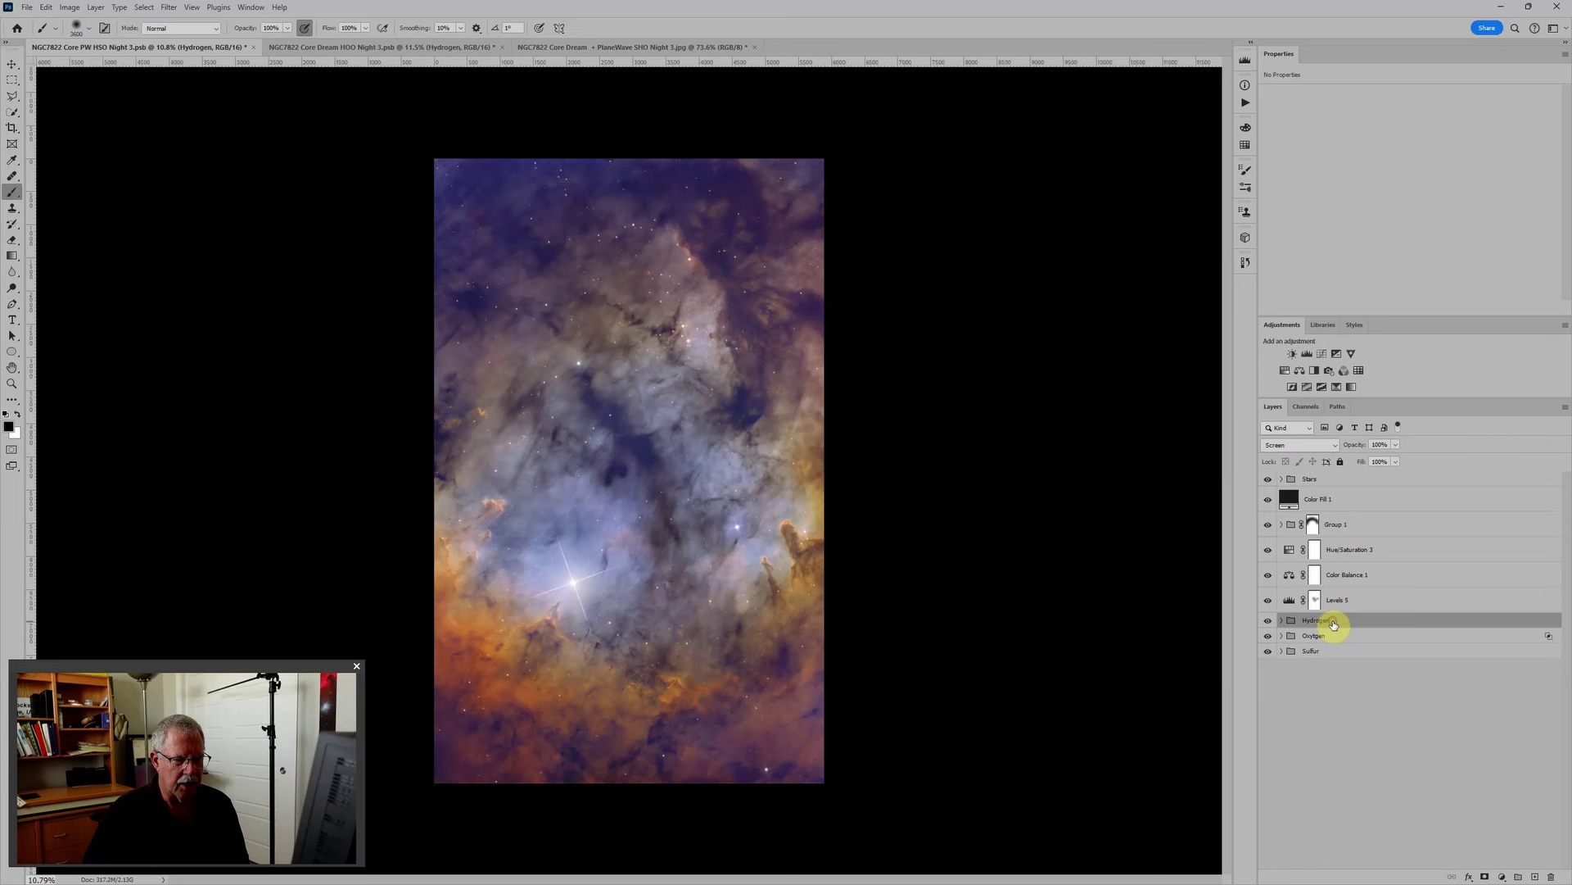
{"action": "left_click", "coordinate": [1281, 620]}
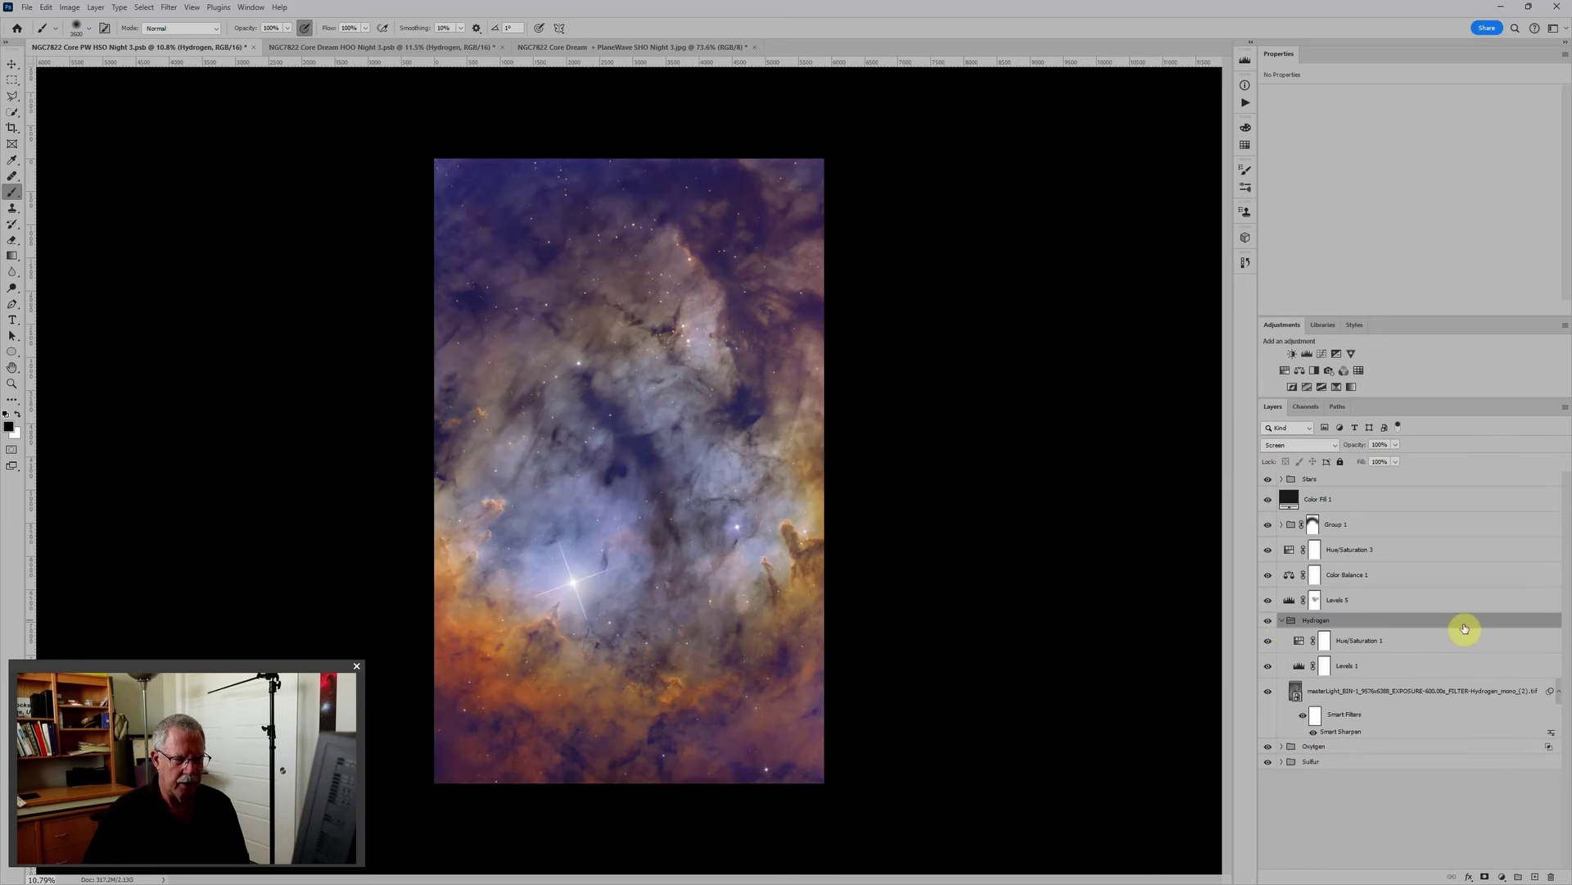
{"action": "left_click", "coordinate": [1343, 692]}
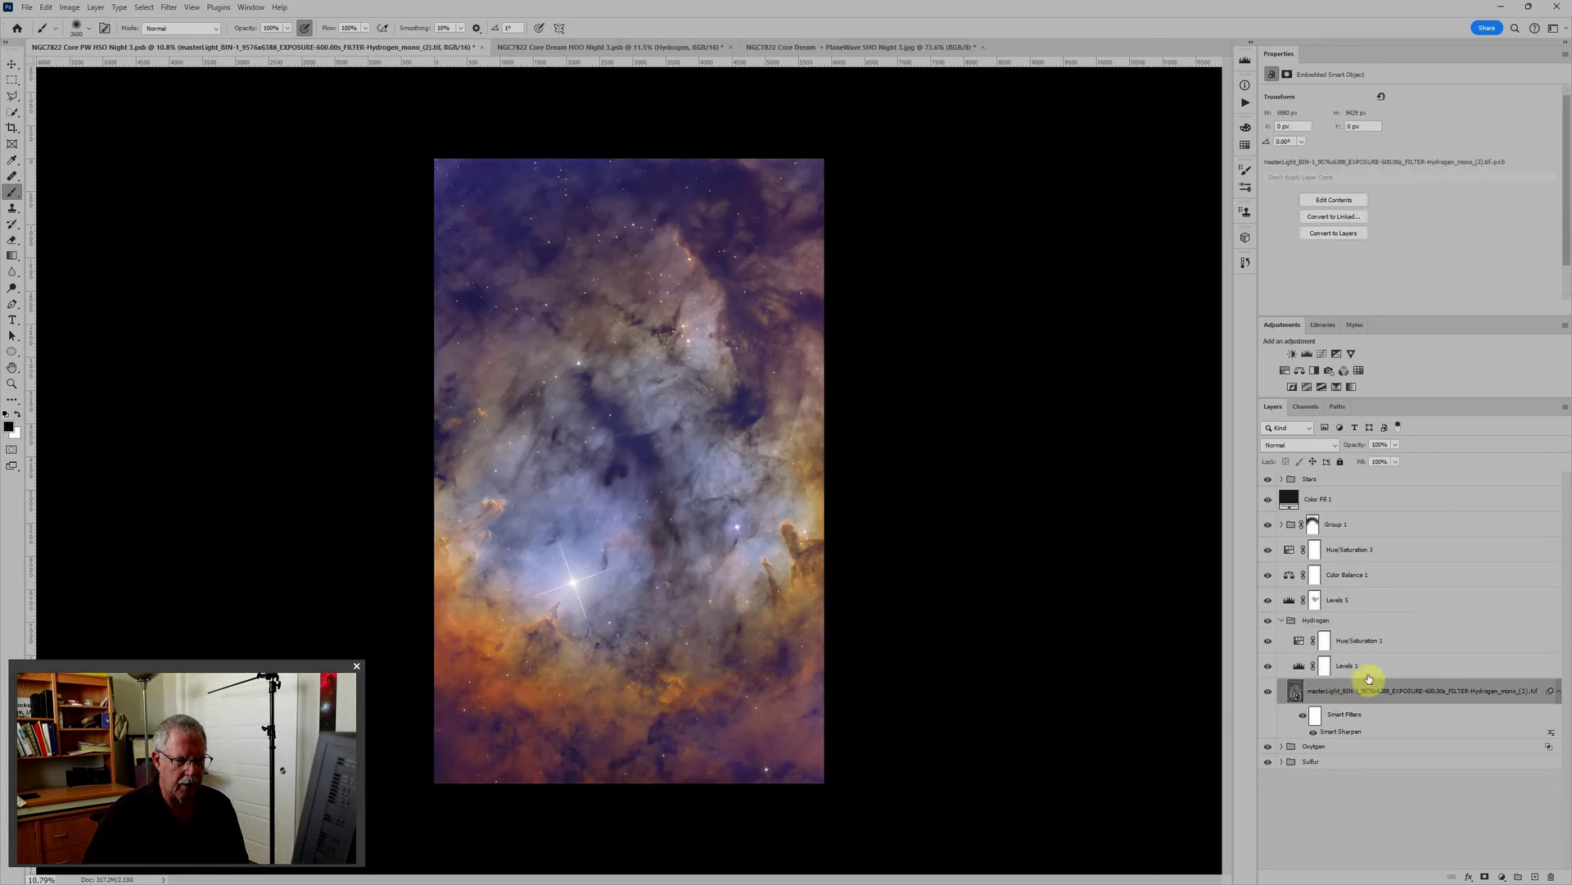
{"action": "left_click", "coordinate": [1369, 676]}
{"action": "left_click", "coordinate": [1386, 641]}
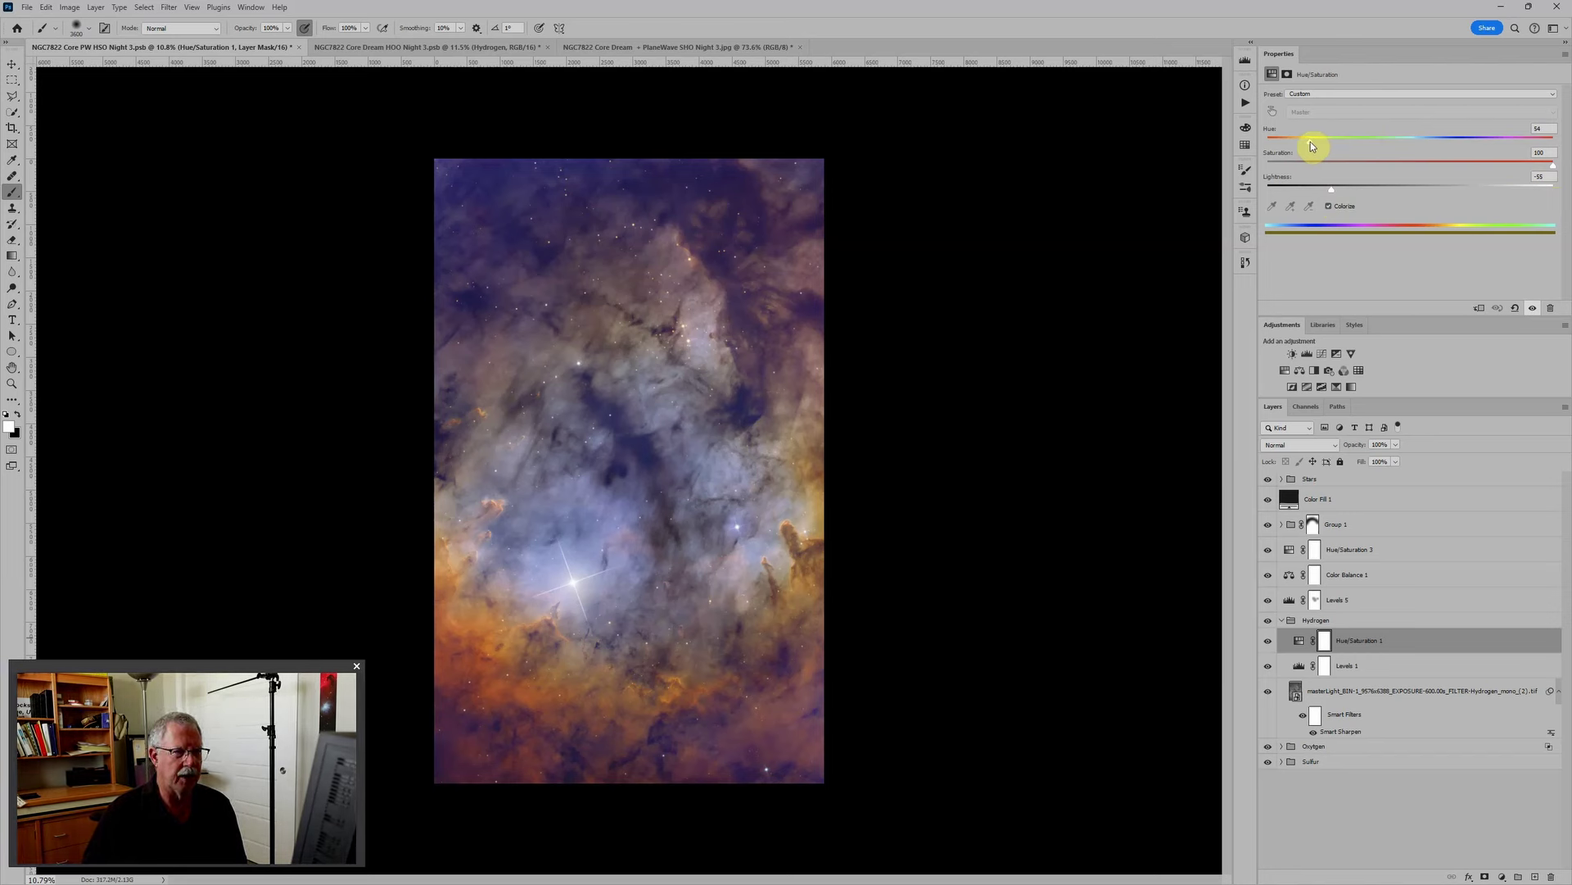
{"action": "mouse_move", "coordinate": [1311, 141]}
{"action": "left_mouse_down"}
{"action": "mouse_move", "coordinate": [1334, 144]}
{"action": "mouse_move", "coordinate": [1314, 146]}
{"action": "left_mouse_up"}
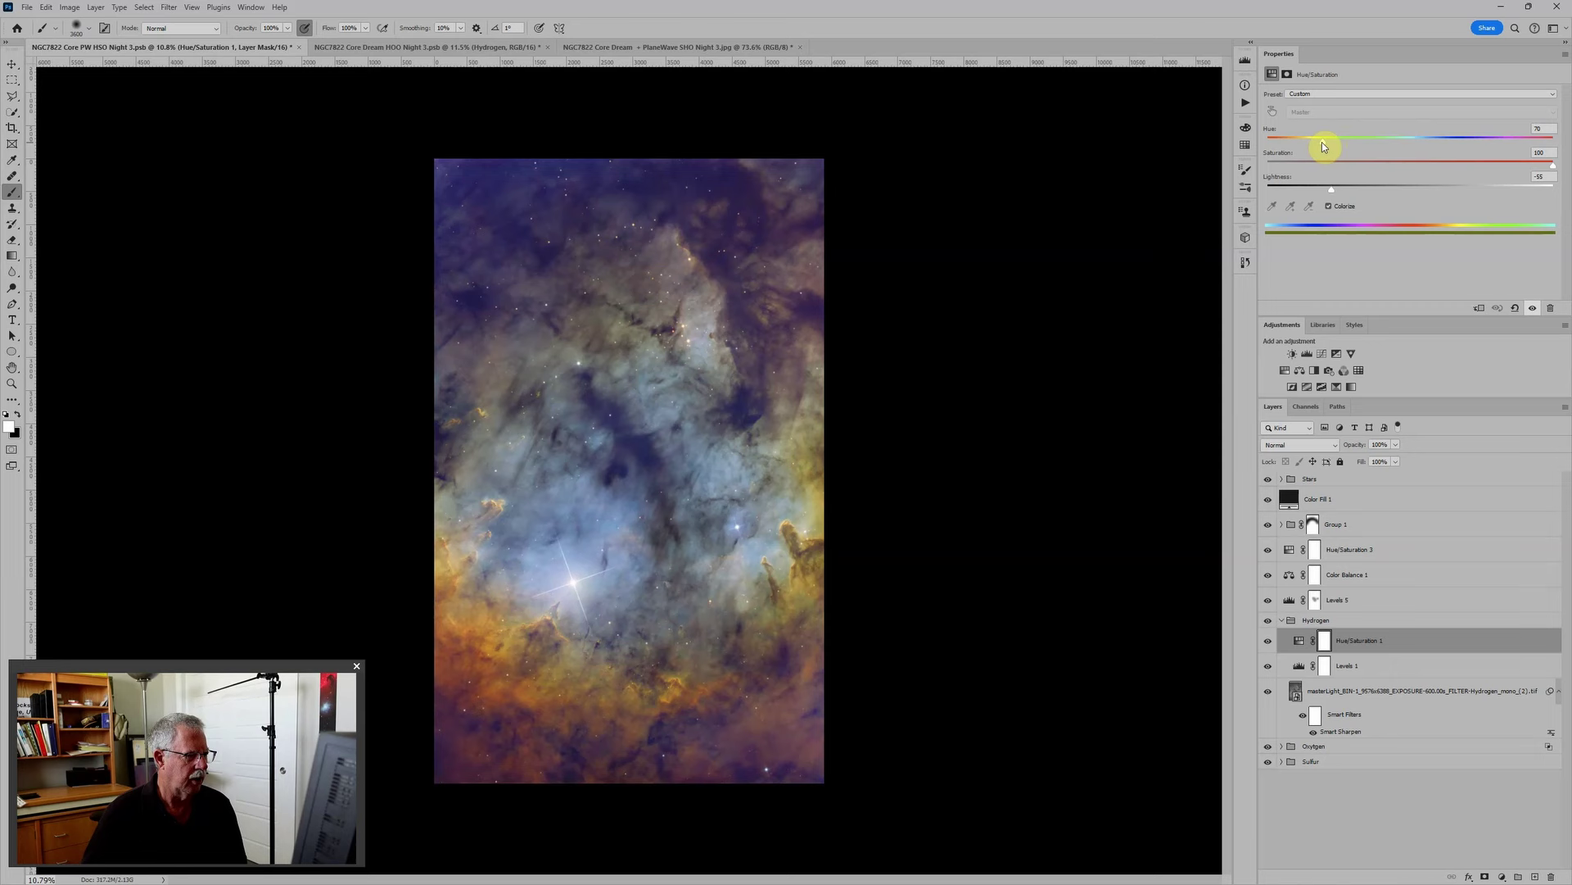
{"action": "left_click_drag", "start_coordinate": [1326, 142], "coordinate": [1324, 142]}
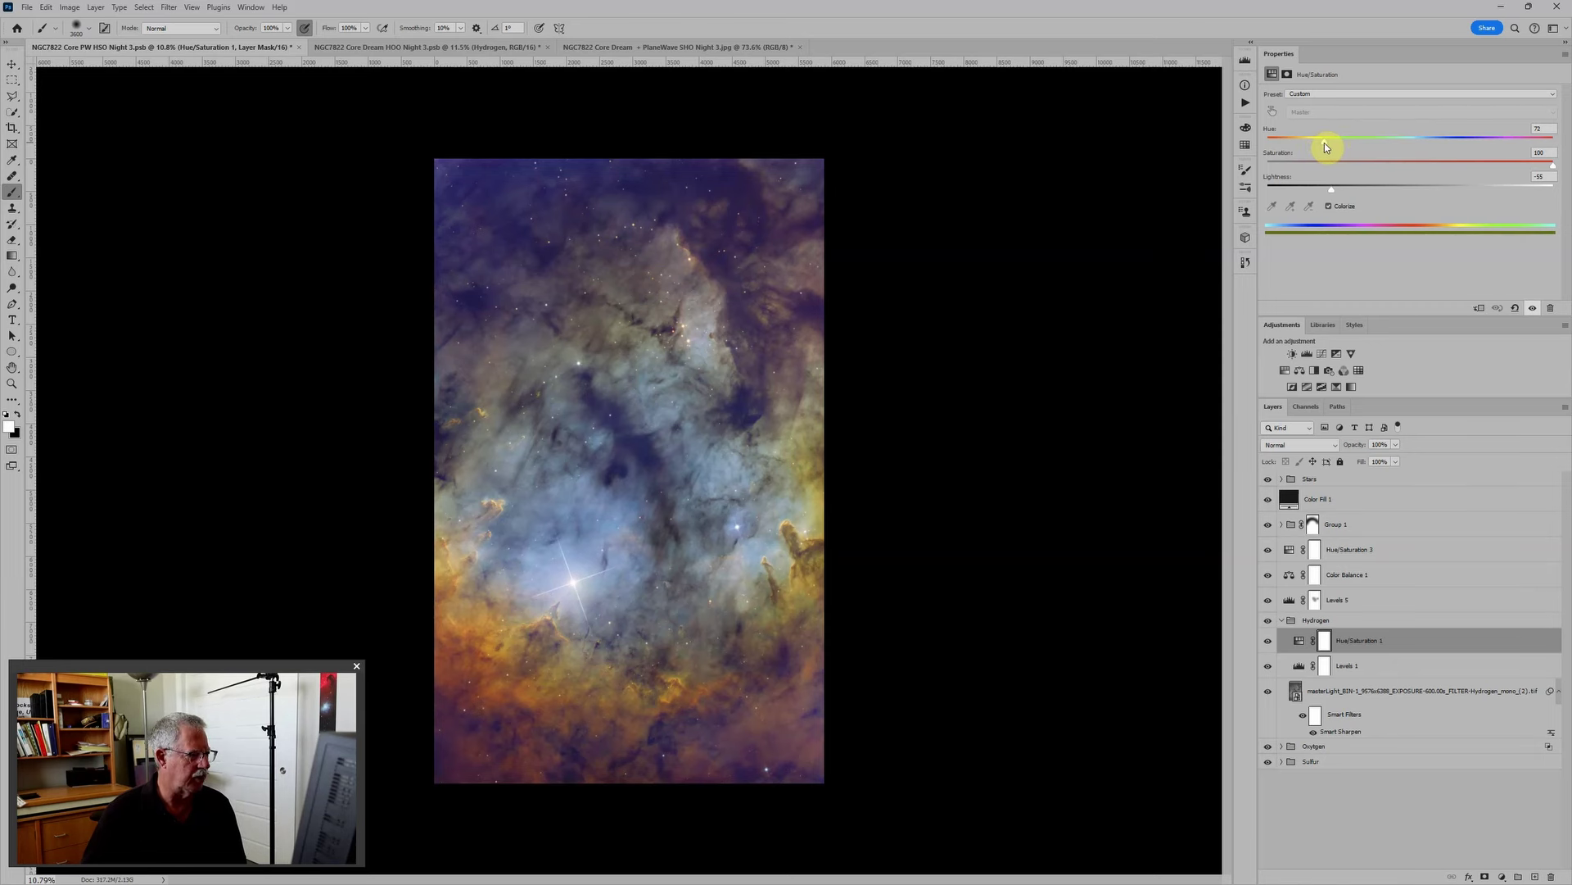
{"action": "scroll", "coordinate": [608, 602], "scroll_direction": "down", "scroll_amount": 2}
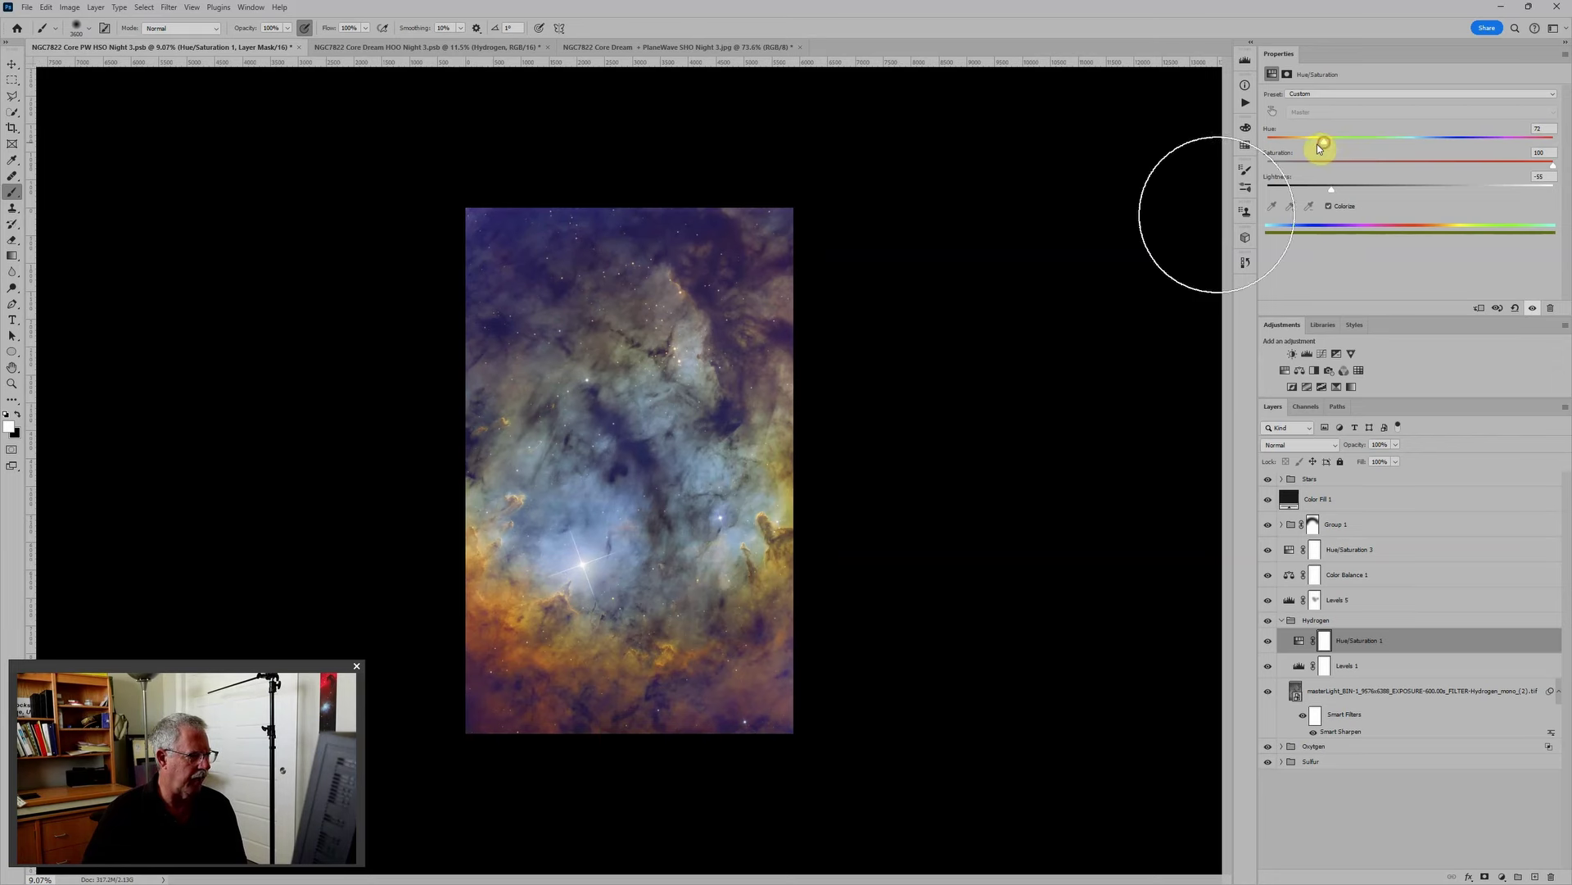
{"action": "scroll", "coordinate": [666, 579], "scroll_direction": "up", "scroll_amount": 2}
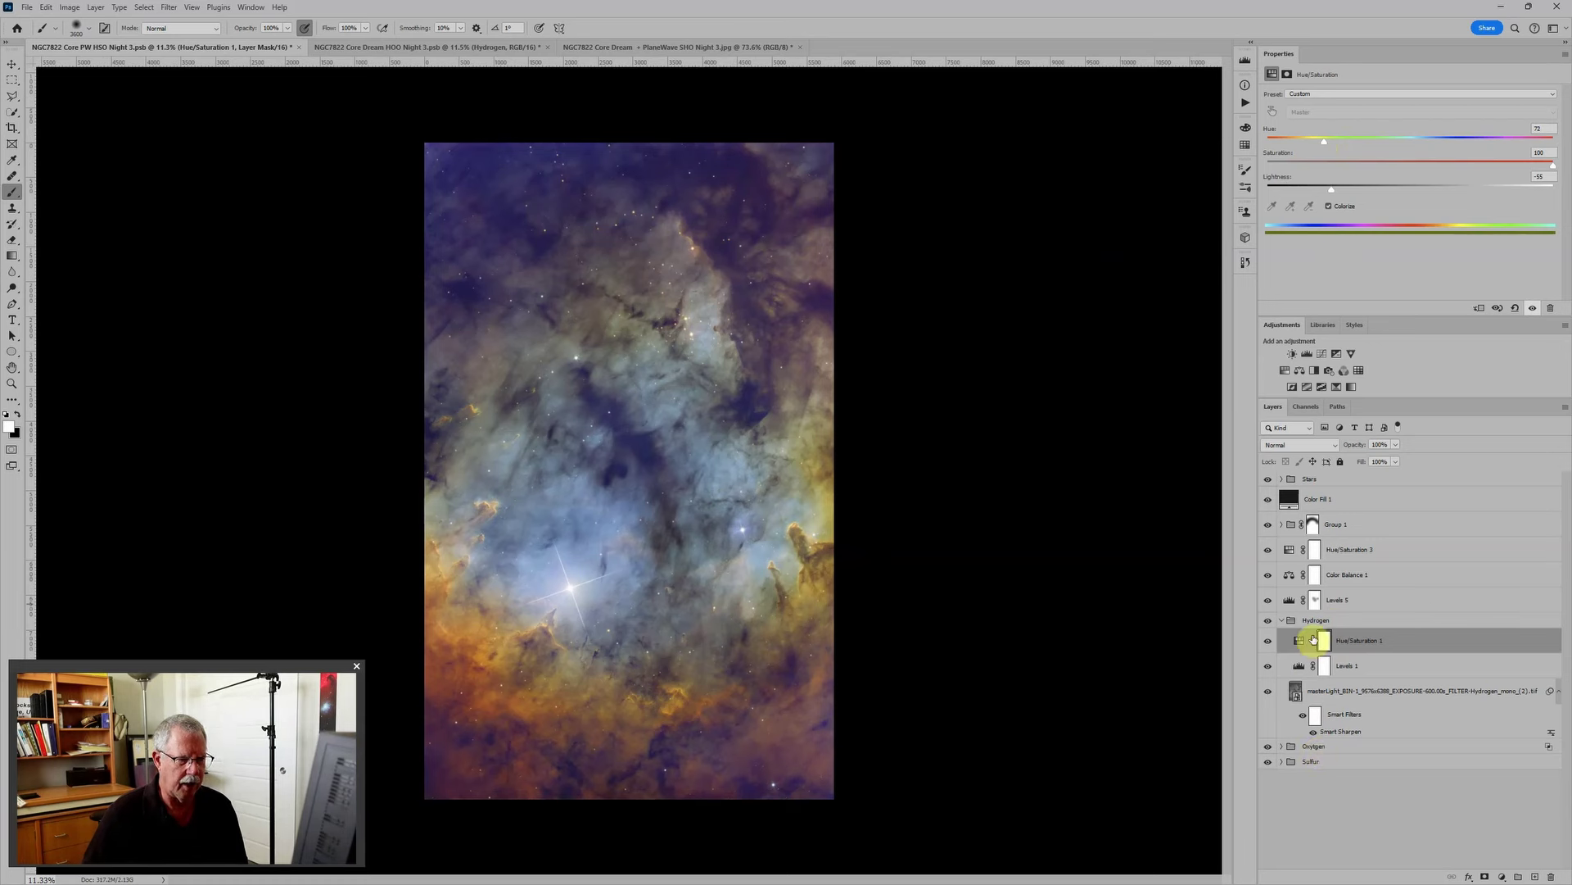
{"action": "left_click", "coordinate": [1283, 620]}
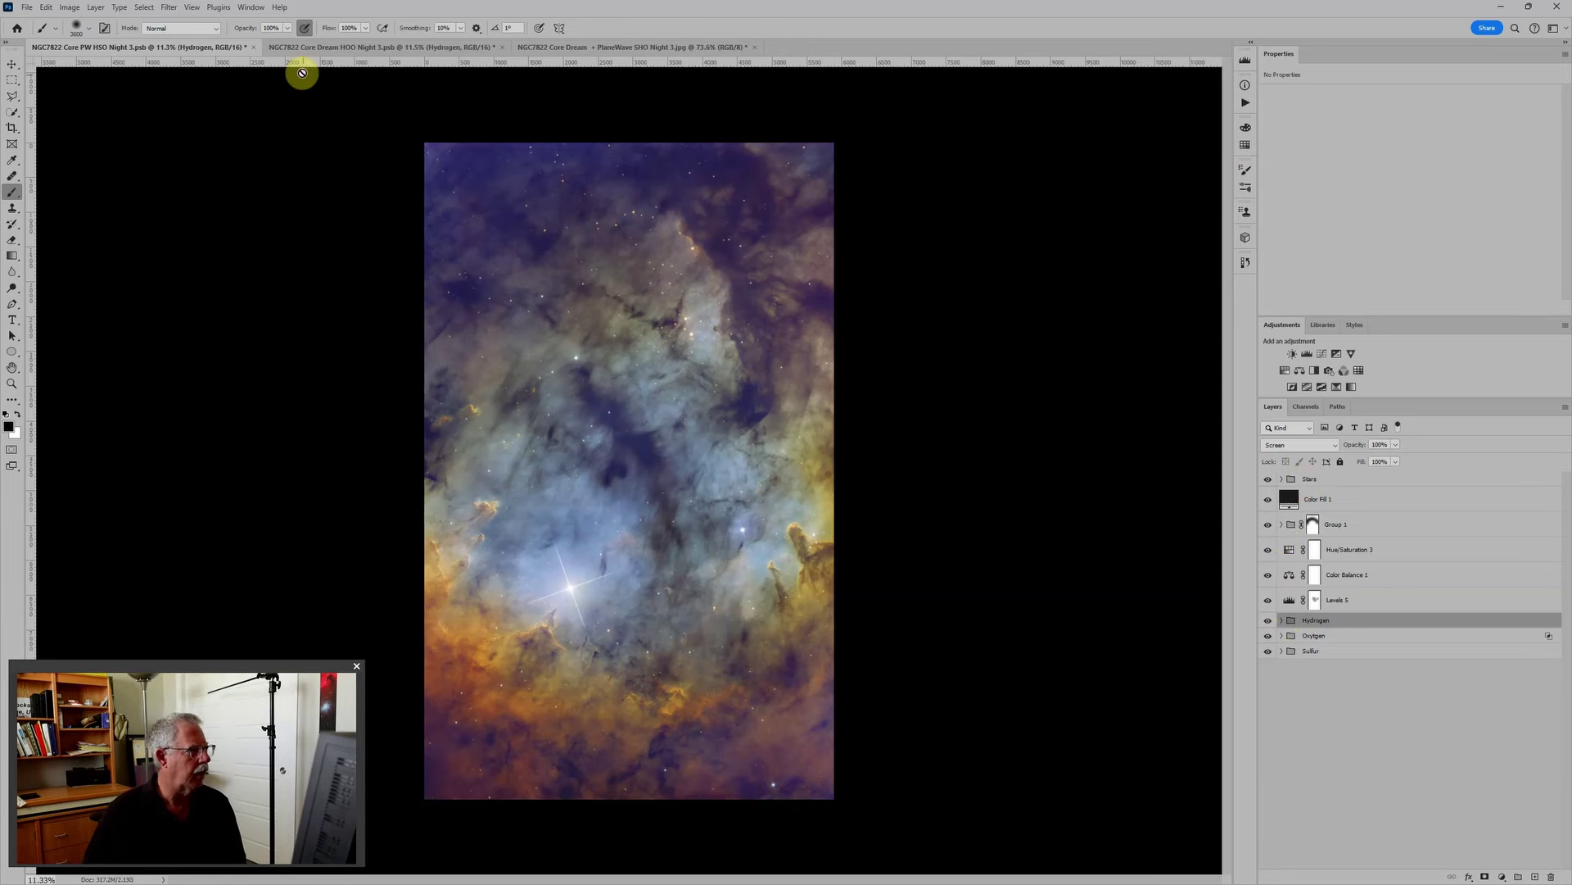
Step: On Core Dream HOO Night 3, compare the image with the Hydrogen copy layer hidden and shown
{"action": "left_click", "coordinate": [327, 48]}
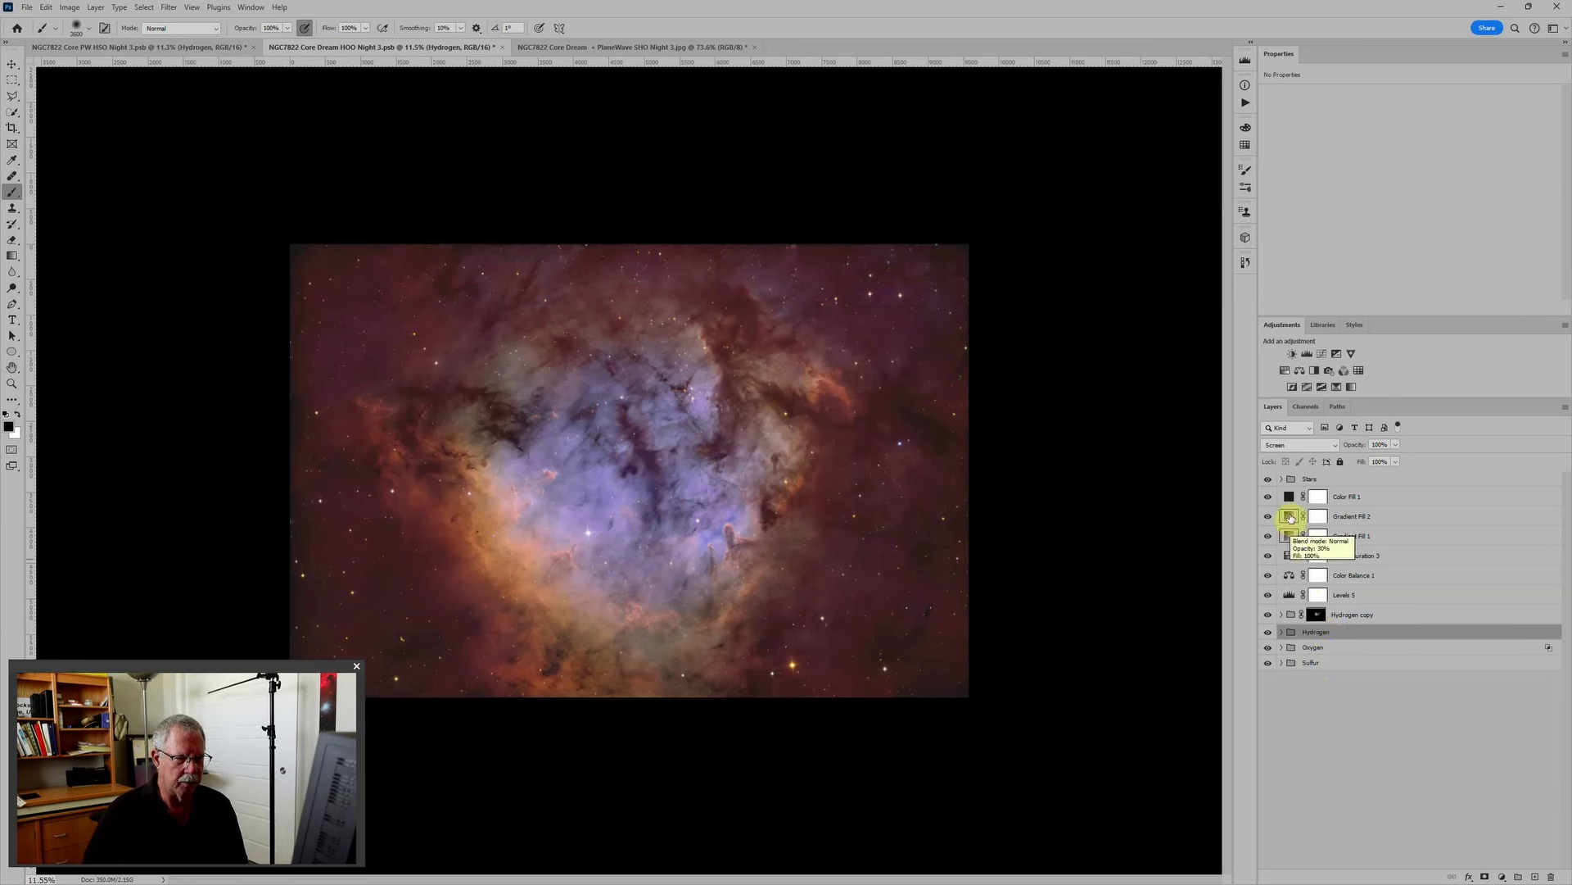
{"action": "left_click", "coordinate": [1364, 615]}
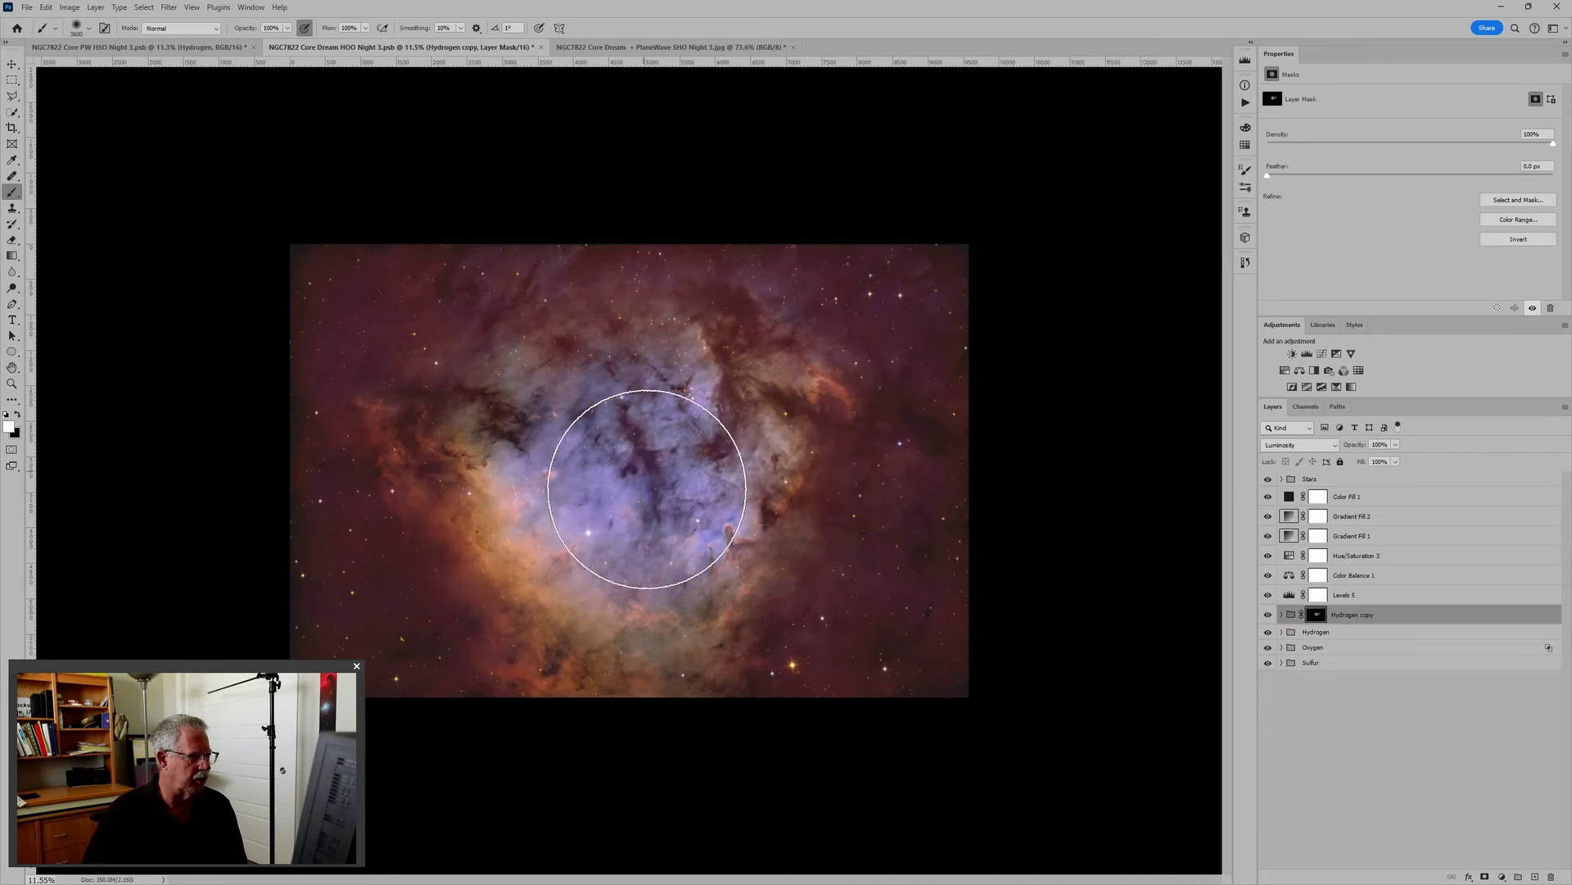
{"action": "scroll", "coordinate": [643, 499], "scroll_direction": "up", "scroll_amount": 1}
{"action": "scroll", "coordinate": [643, 499], "scroll_direction": "up", "scroll_amount": 5}
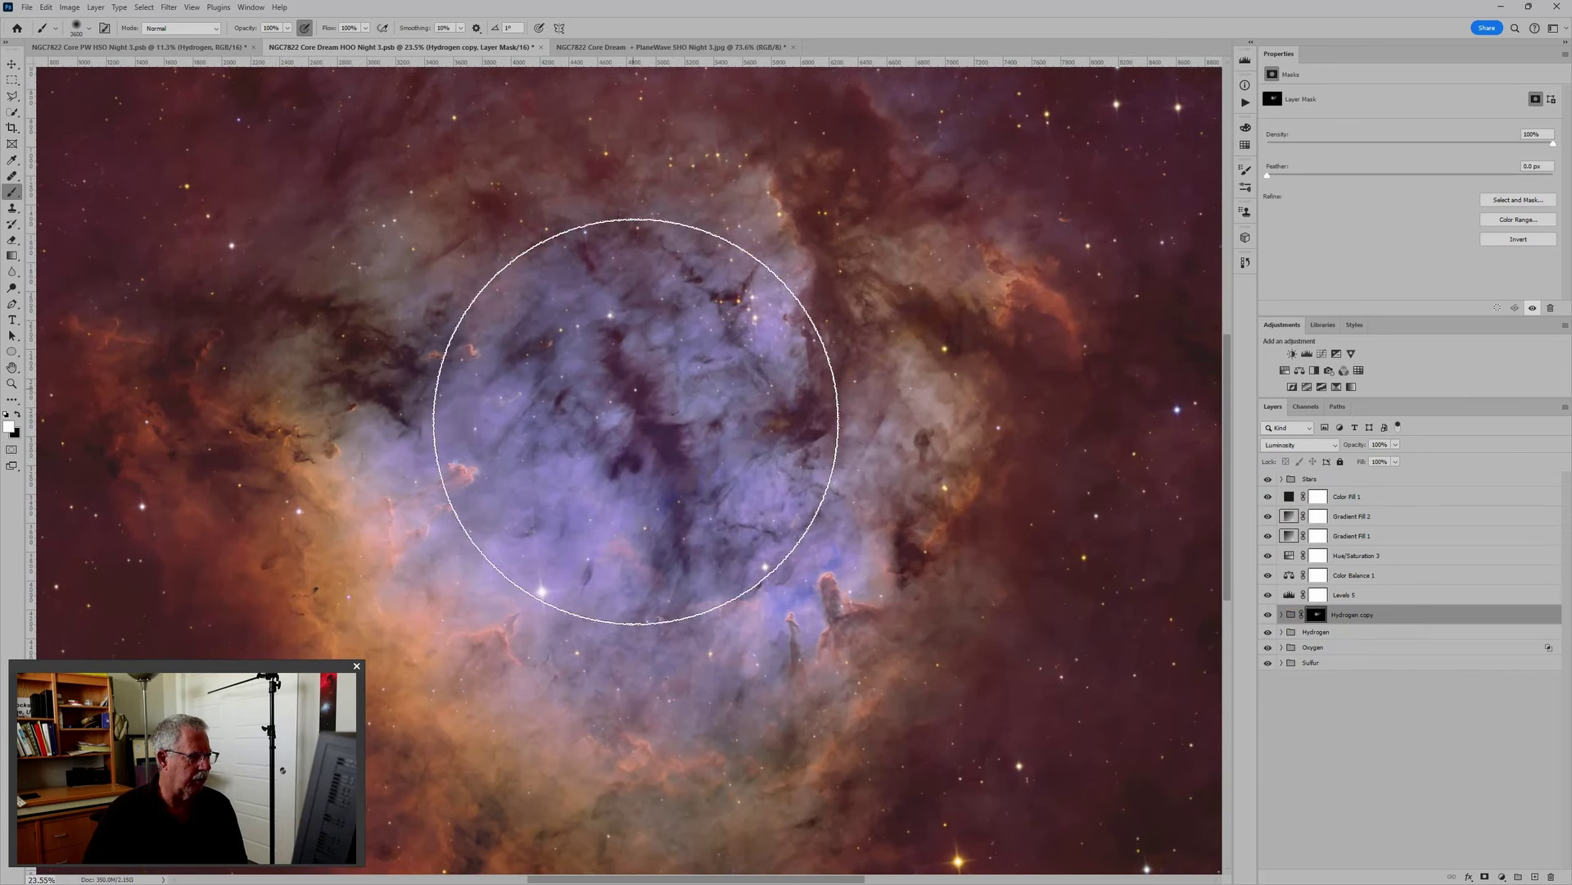
{"action": "left_click", "coordinate": [1268, 615]}
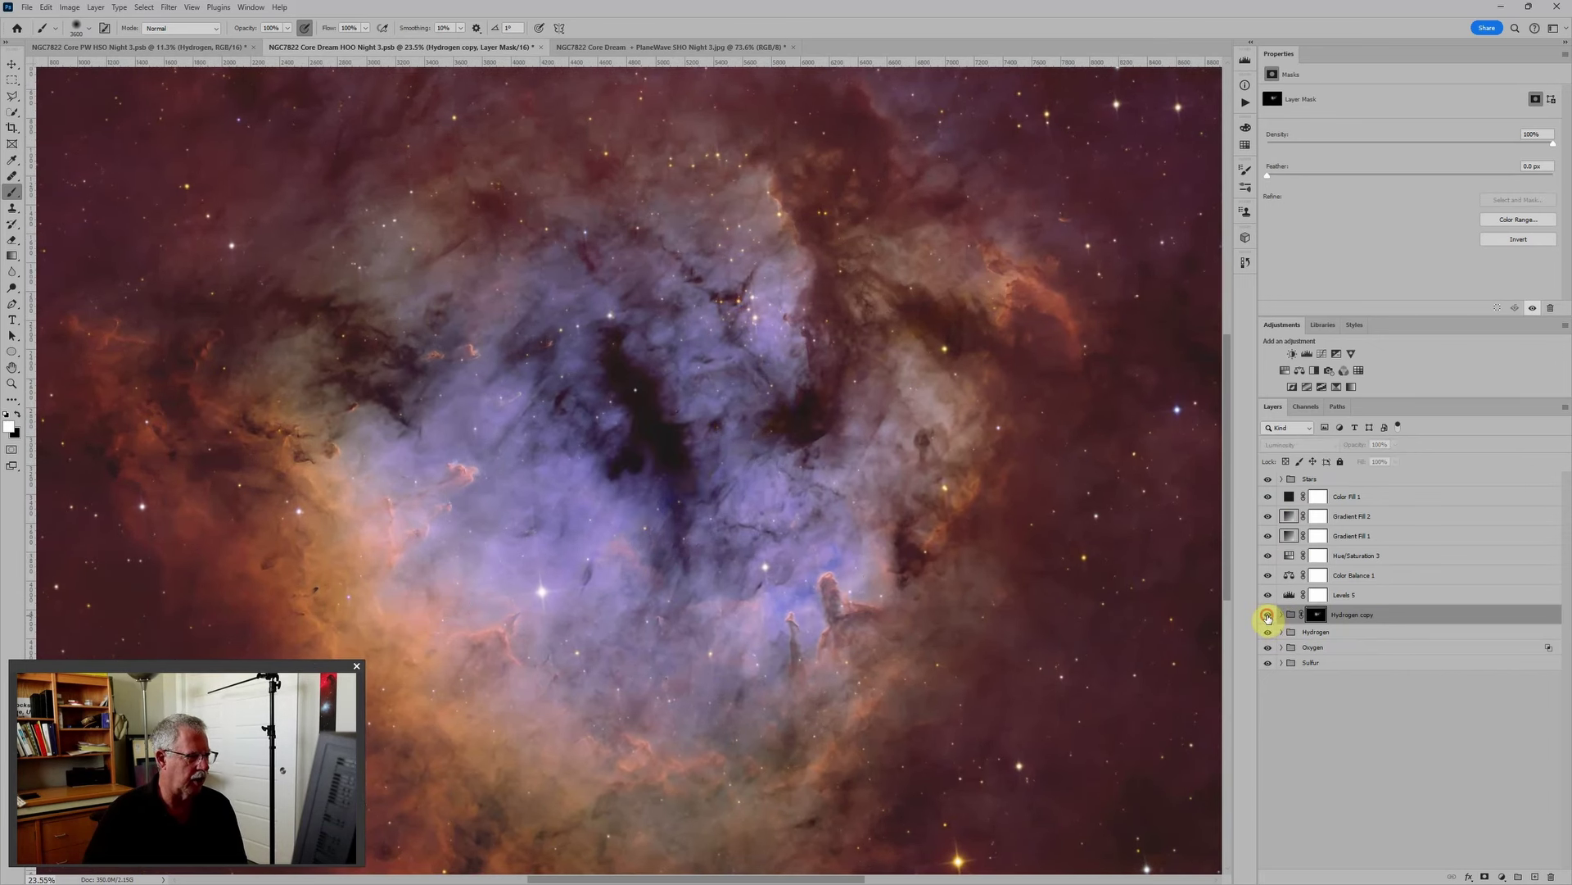
{"action": "left_click", "coordinate": [1268, 615]}
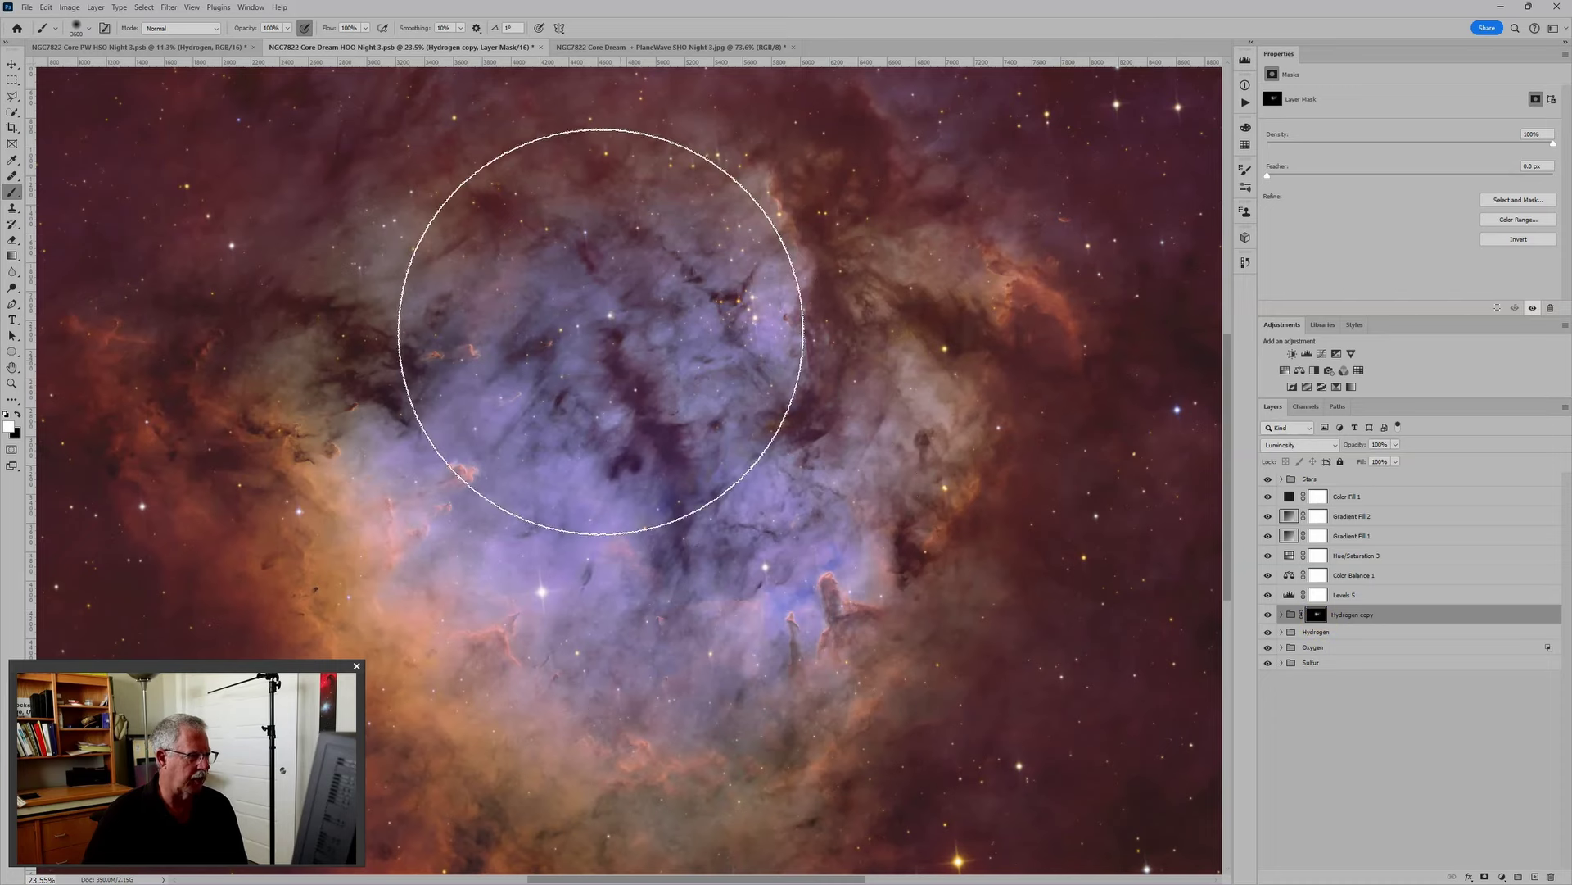
{"action": "scroll", "coordinate": [723, 491], "scroll_direction": "down", "scroll_amount": 3}
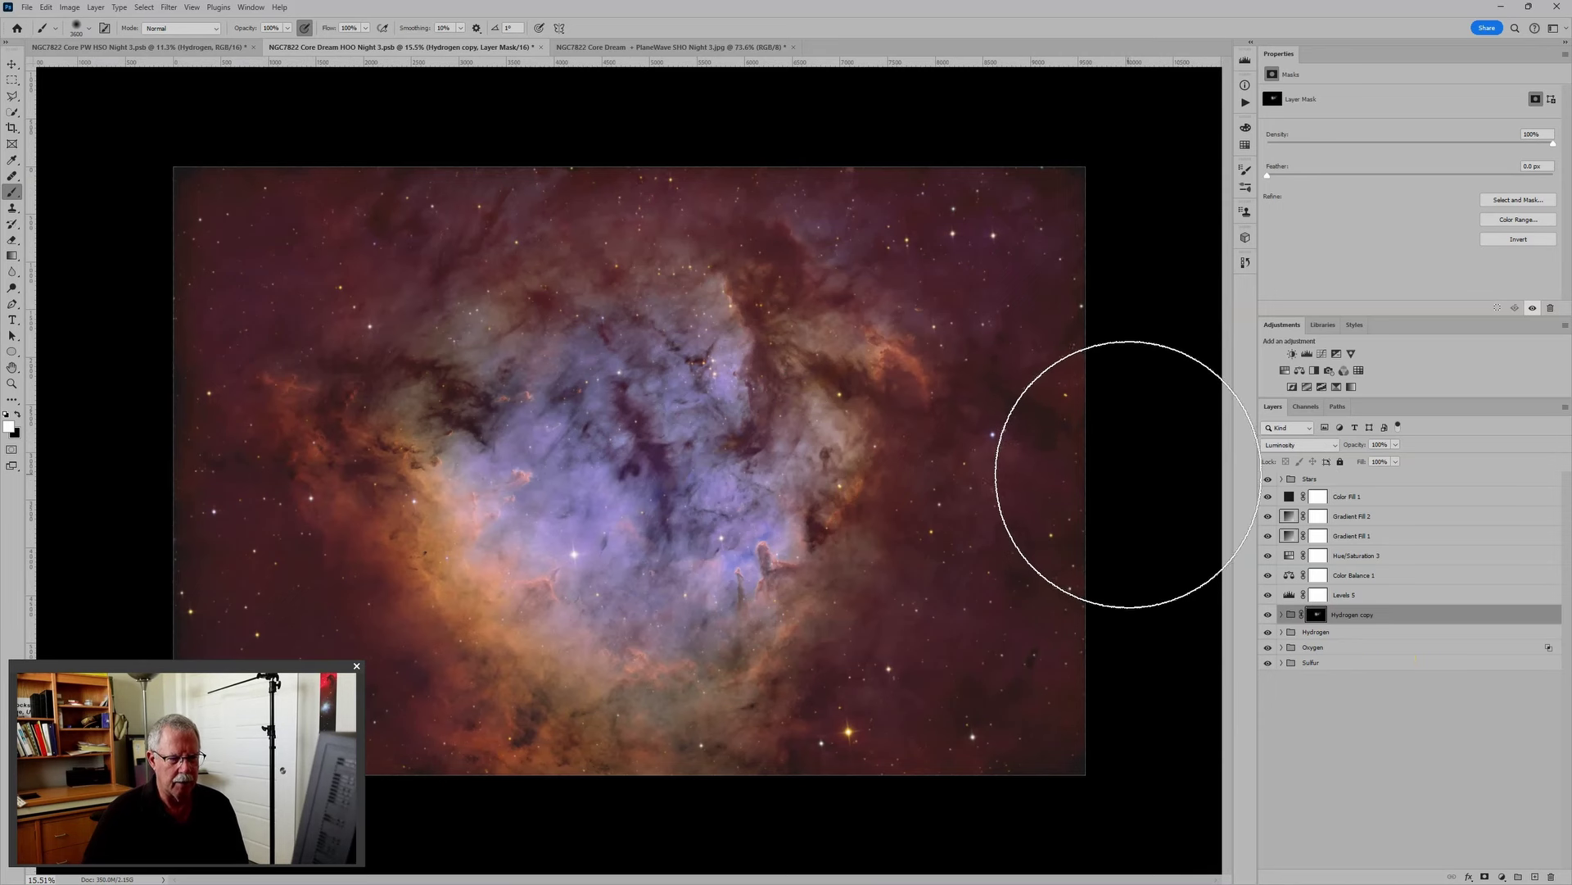
Step: Compare against PW HSO, then dab the Hydrogen copy mask near the nebula's lower centre
{"action": "left_click", "coordinate": [170, 48]}
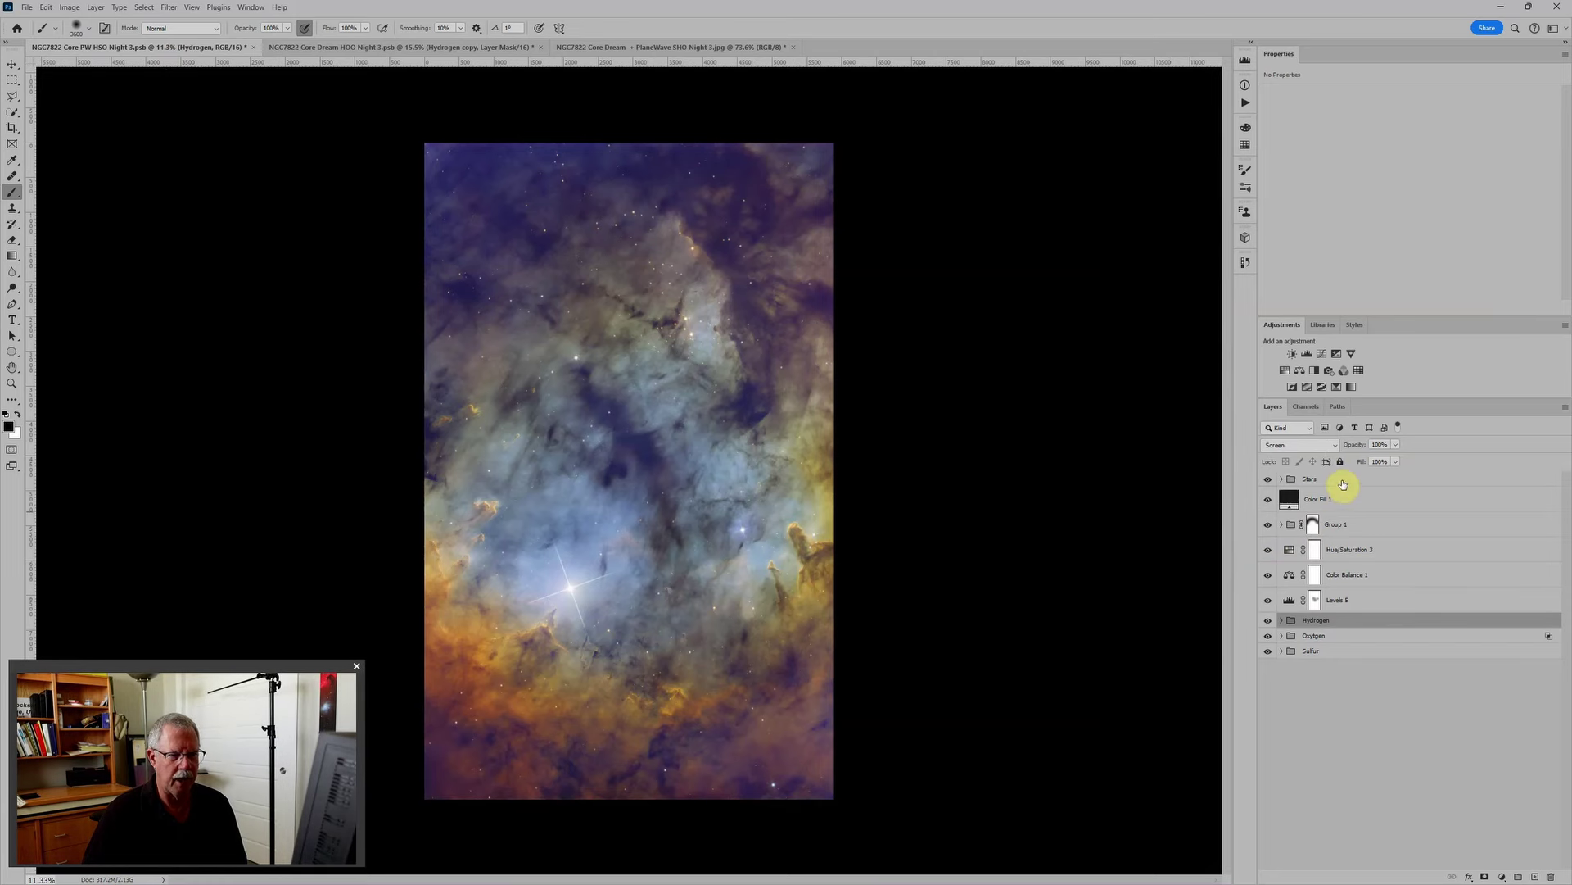
{"action": "left_click", "coordinate": [398, 48]}
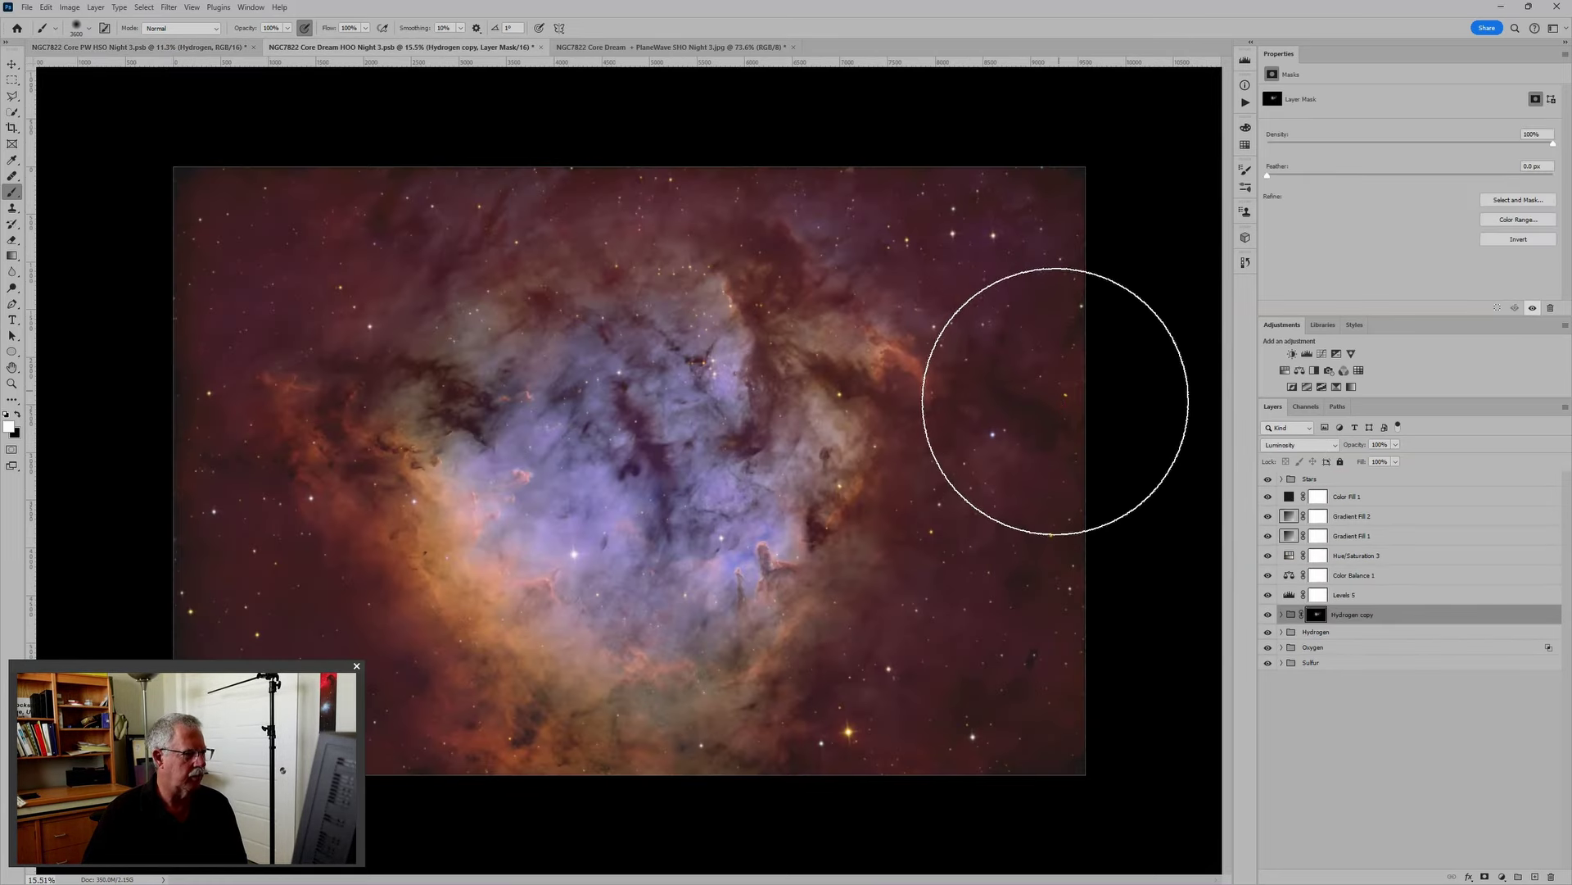
{"action": "scroll", "coordinate": [1055, 402], "scroll_direction": "down", "scroll_amount": 1}
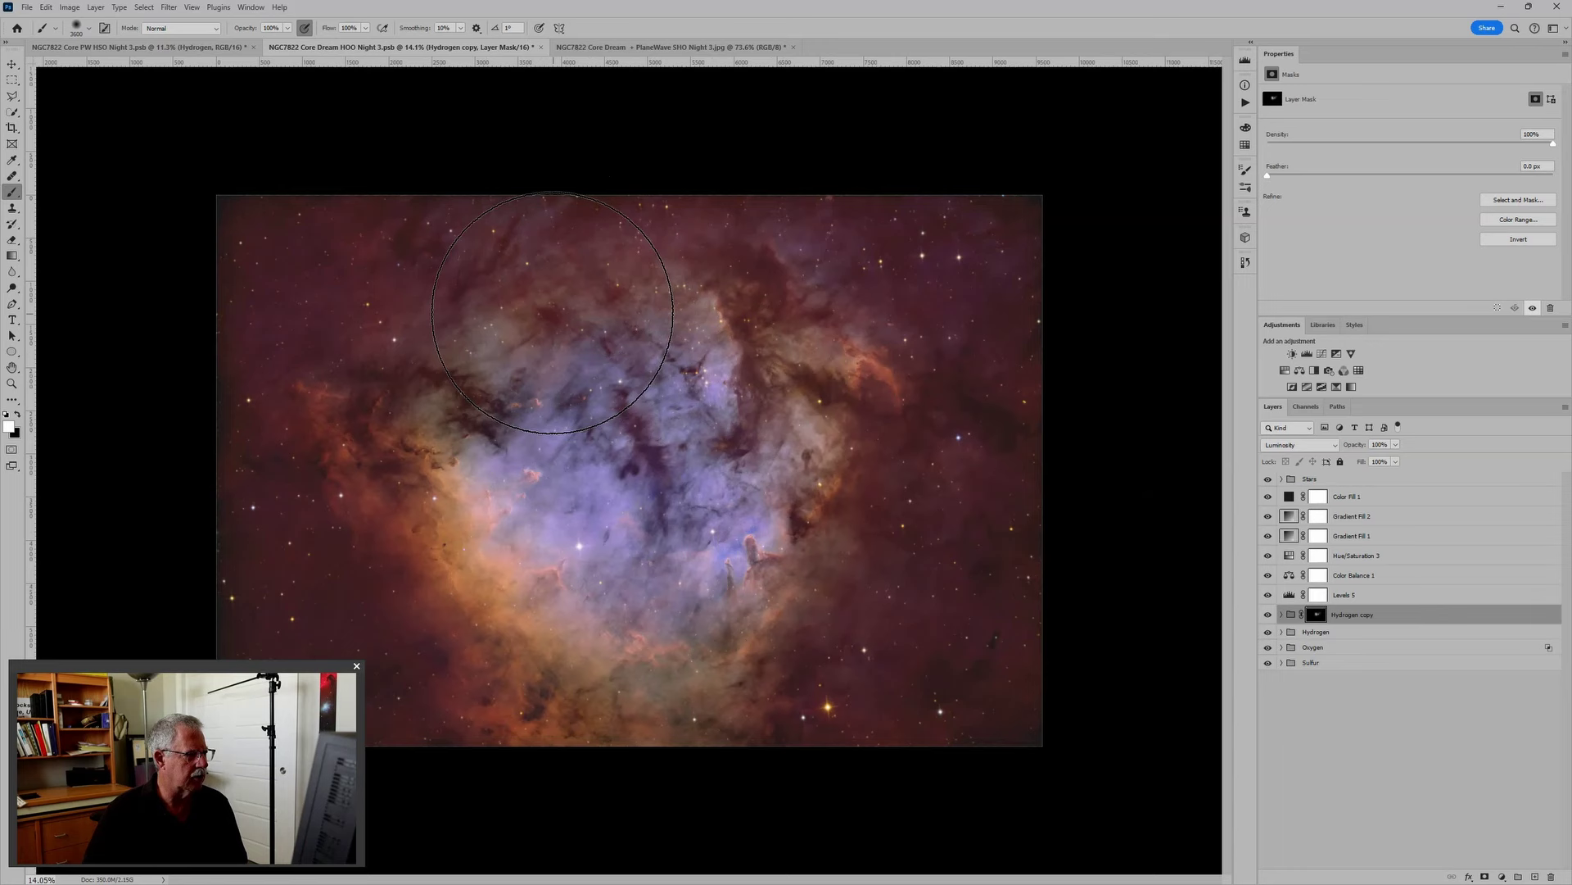
{"action": "left_click", "coordinate": [163, 49]}
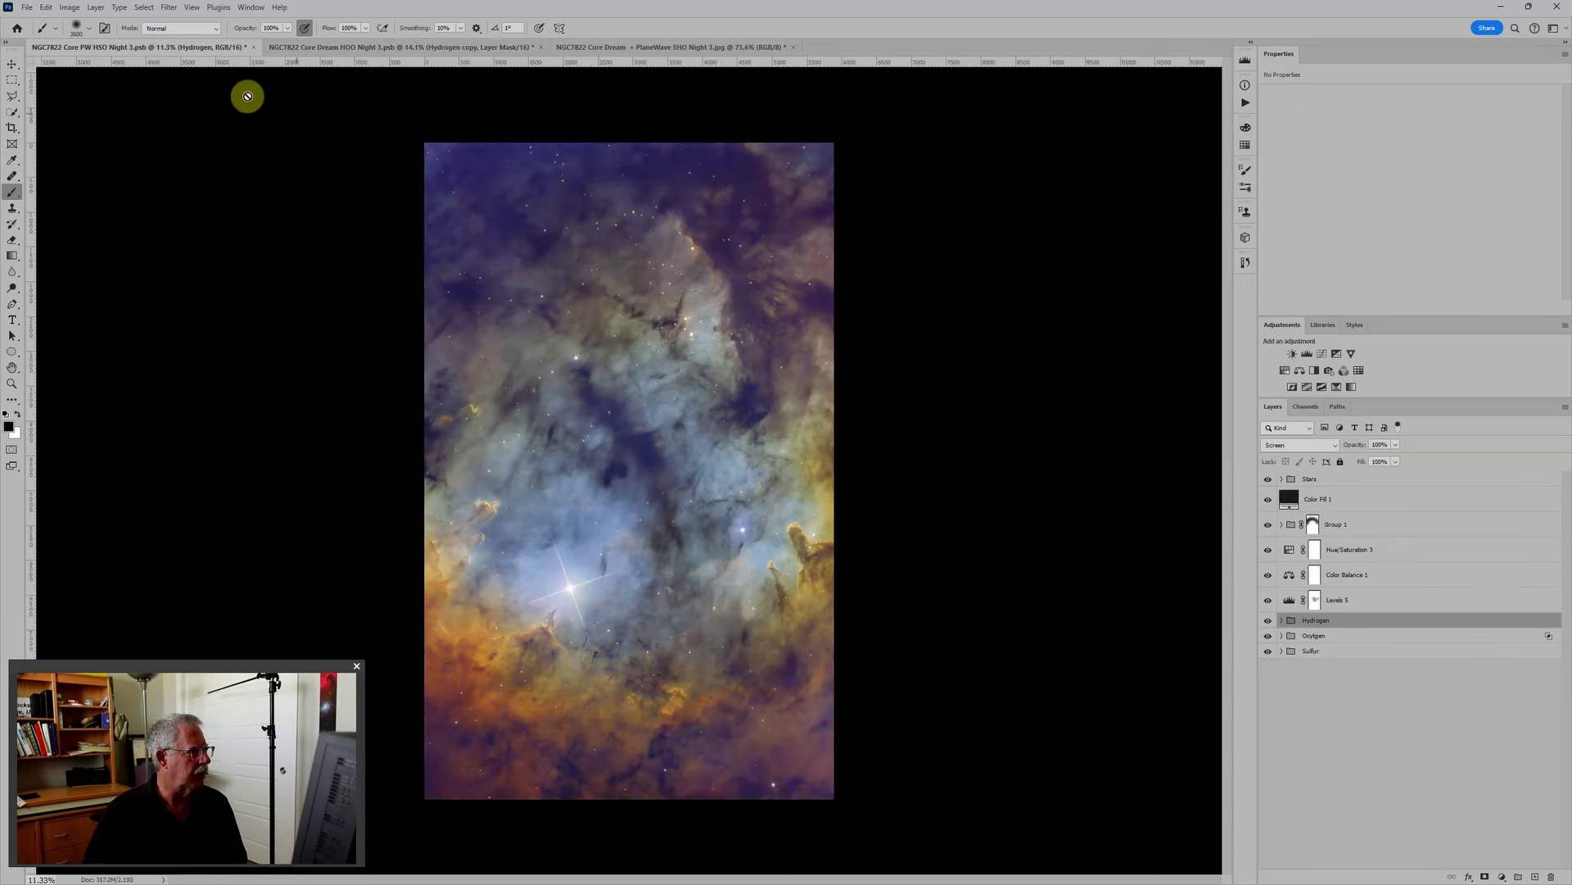
{"action": "left_click", "coordinate": [424, 48]}
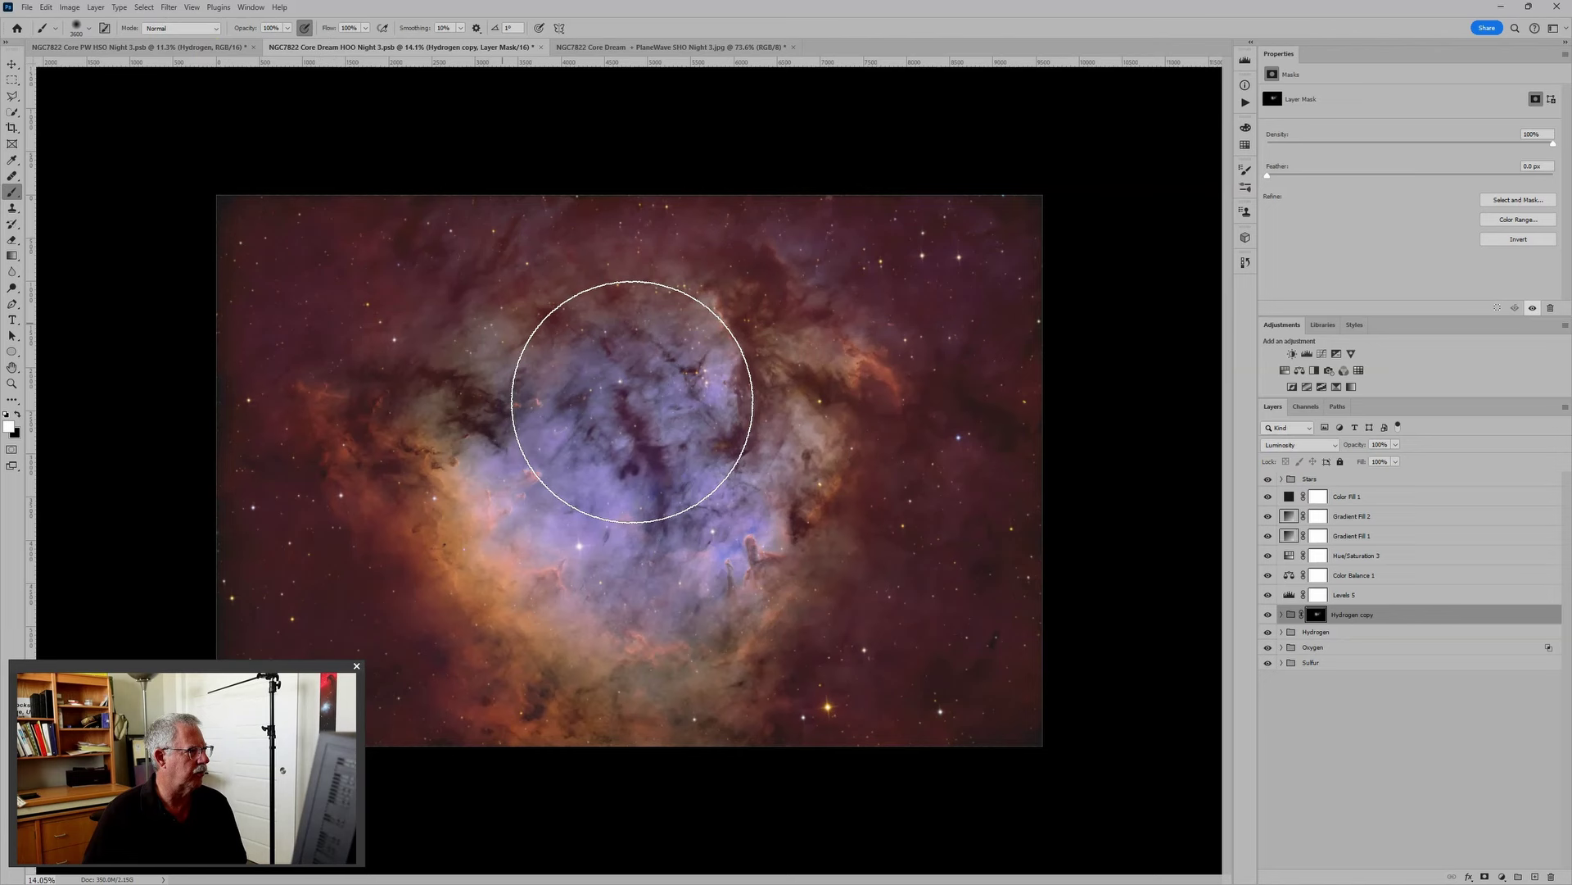
{"action": "left_click", "coordinate": [184, 52]}
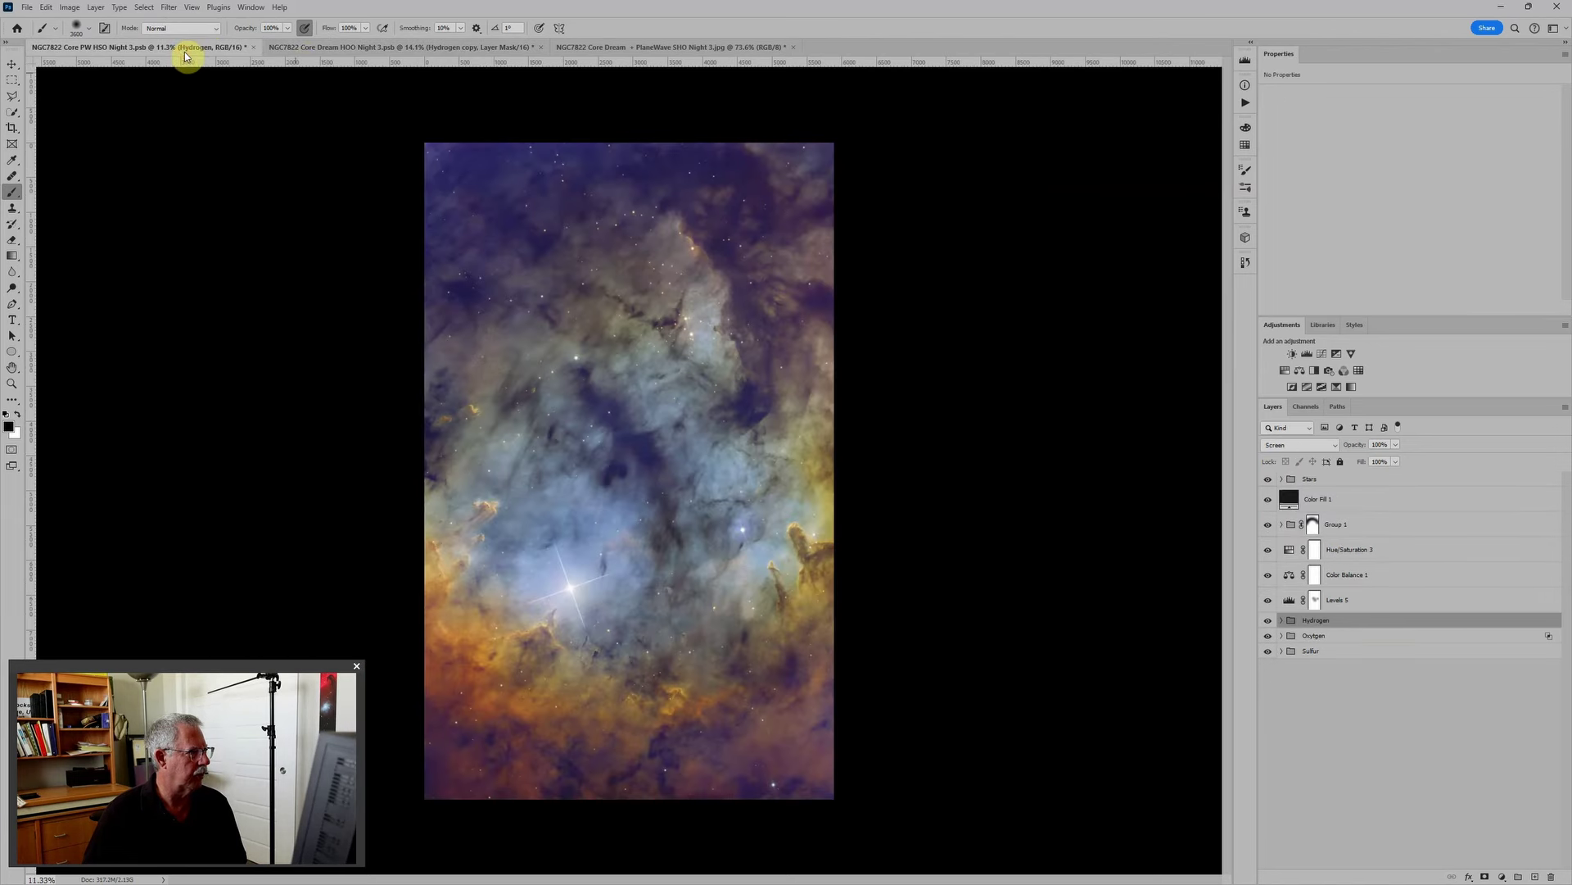
{"action": "left_click", "coordinate": [312, 47]}
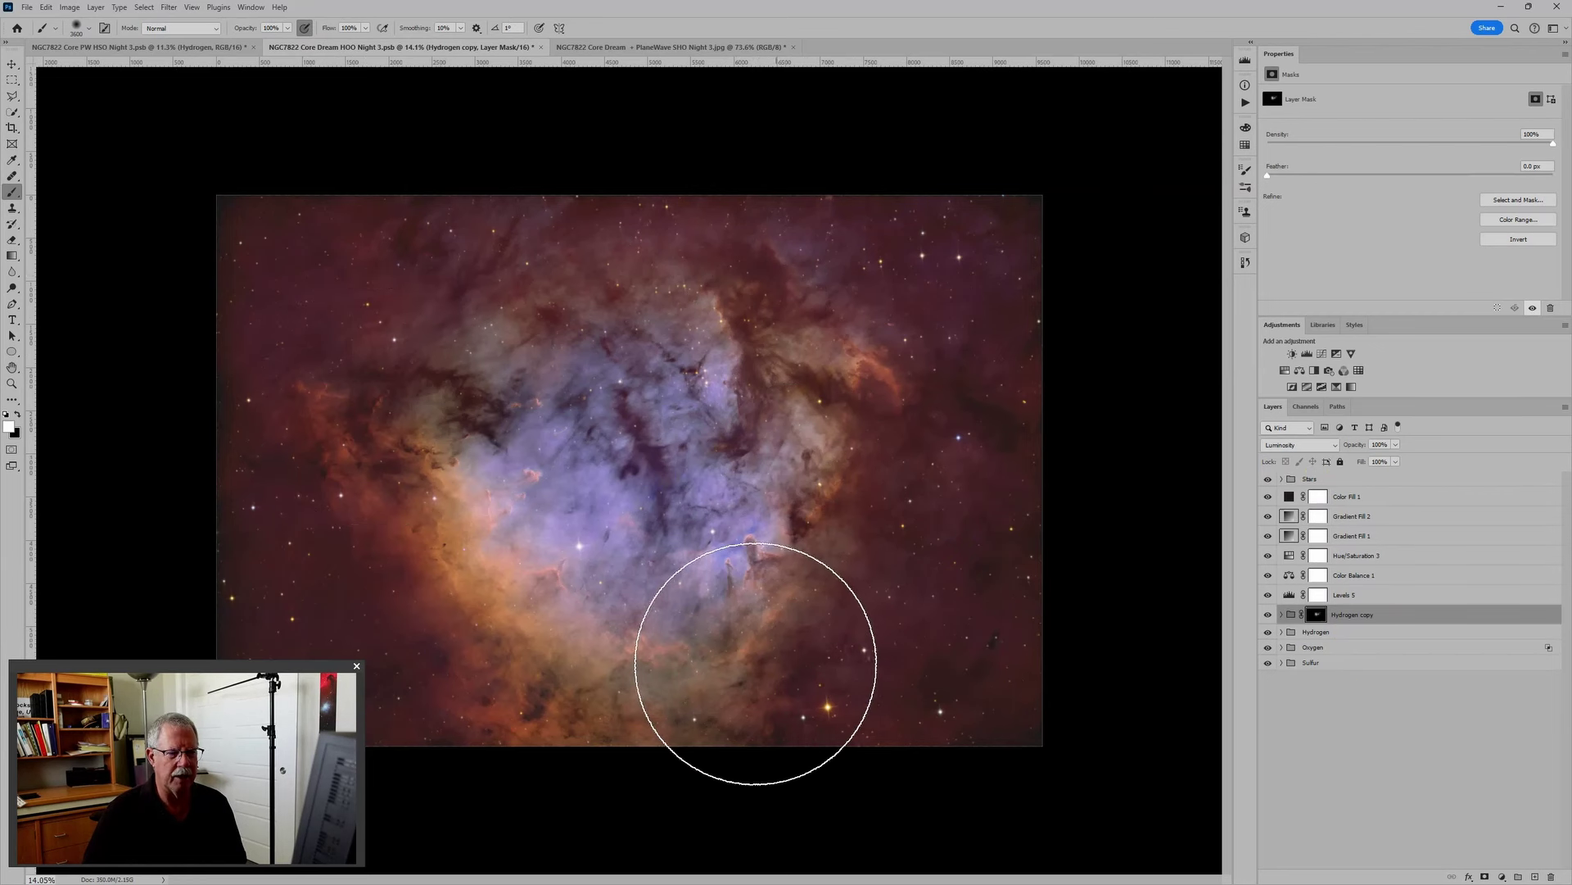
{"action": "left_click", "coordinate": [755, 663]}
{"action": "left_click", "coordinate": [1338, 480]}
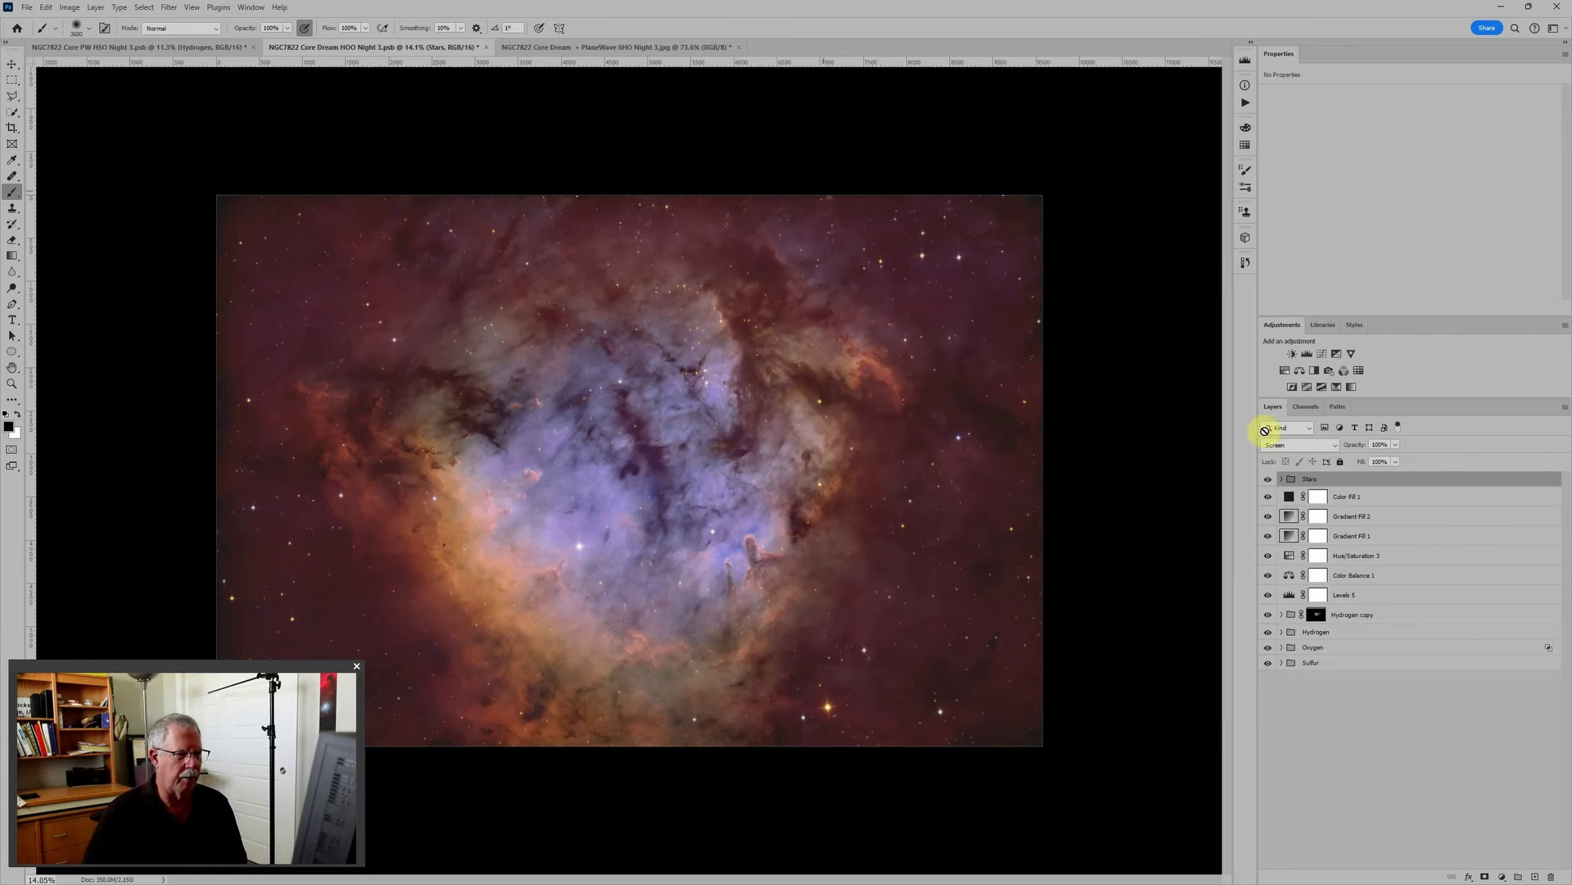
Step: In the PW HSO document, group every layer from Stars through Sulfur and name the group PlaneWave
{"action": "left_click", "coordinate": [193, 47]}
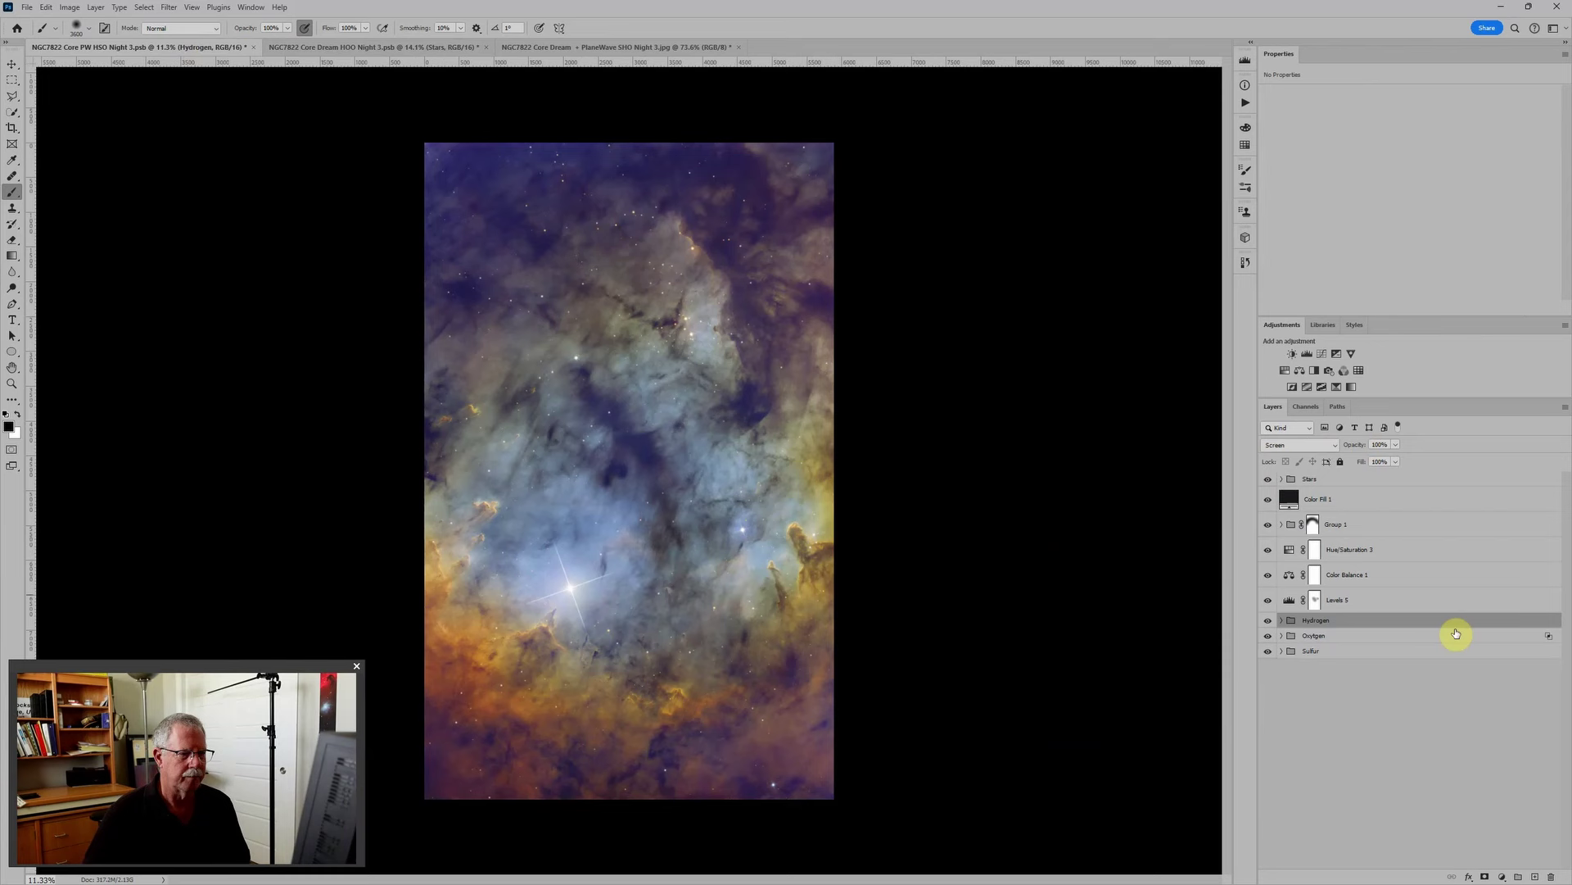
{"action": "left_click", "coordinate": [1336, 479]}
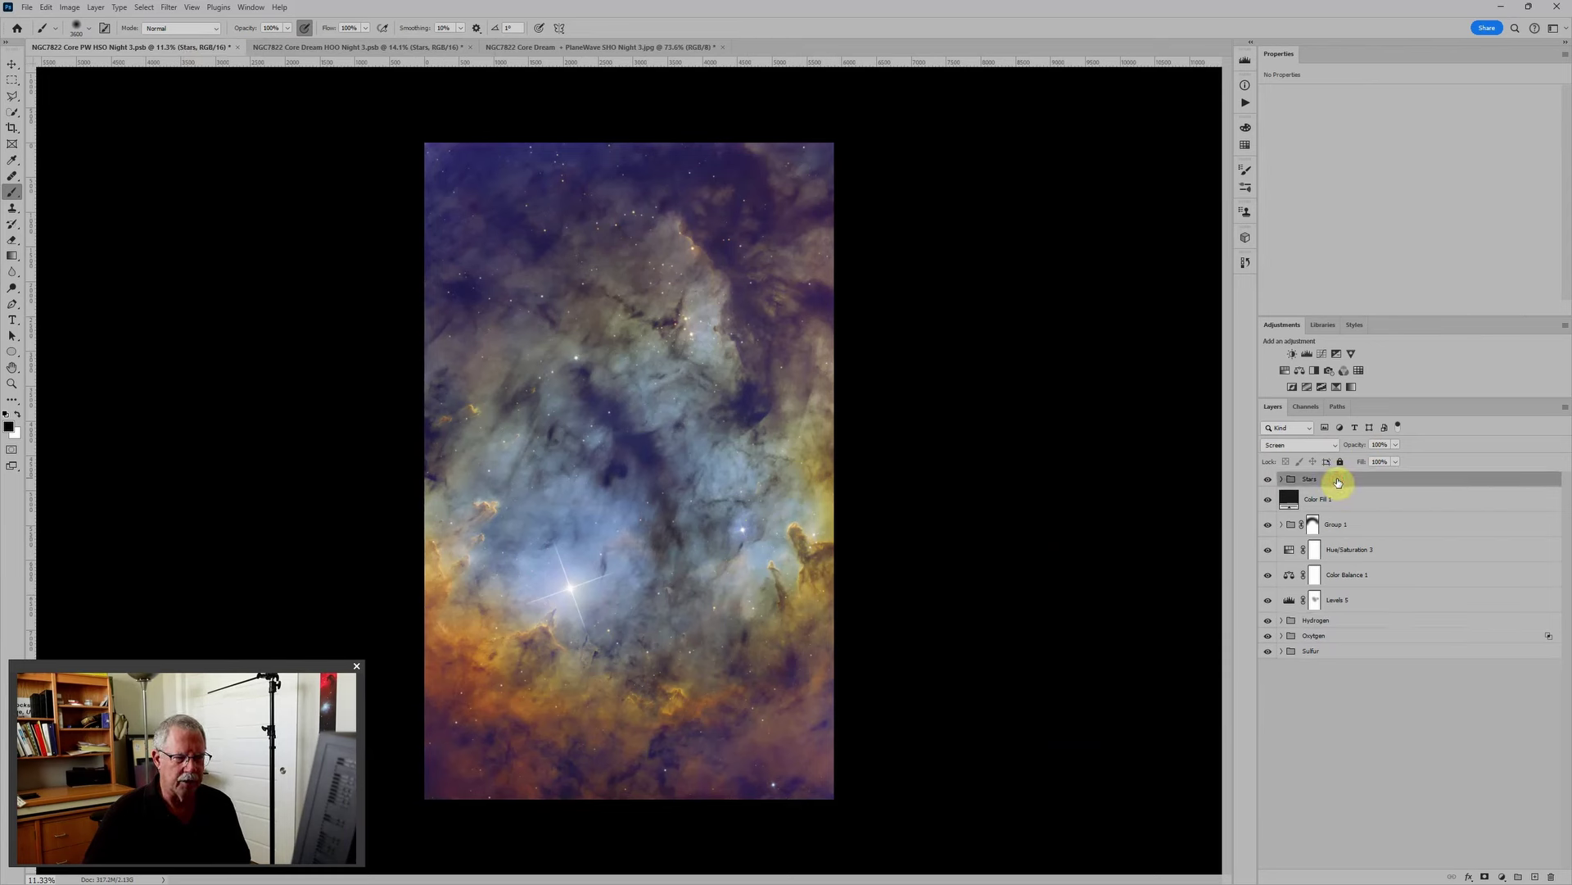
{"action": "left_click", "coordinate": [1349, 654], "text": "shift"}
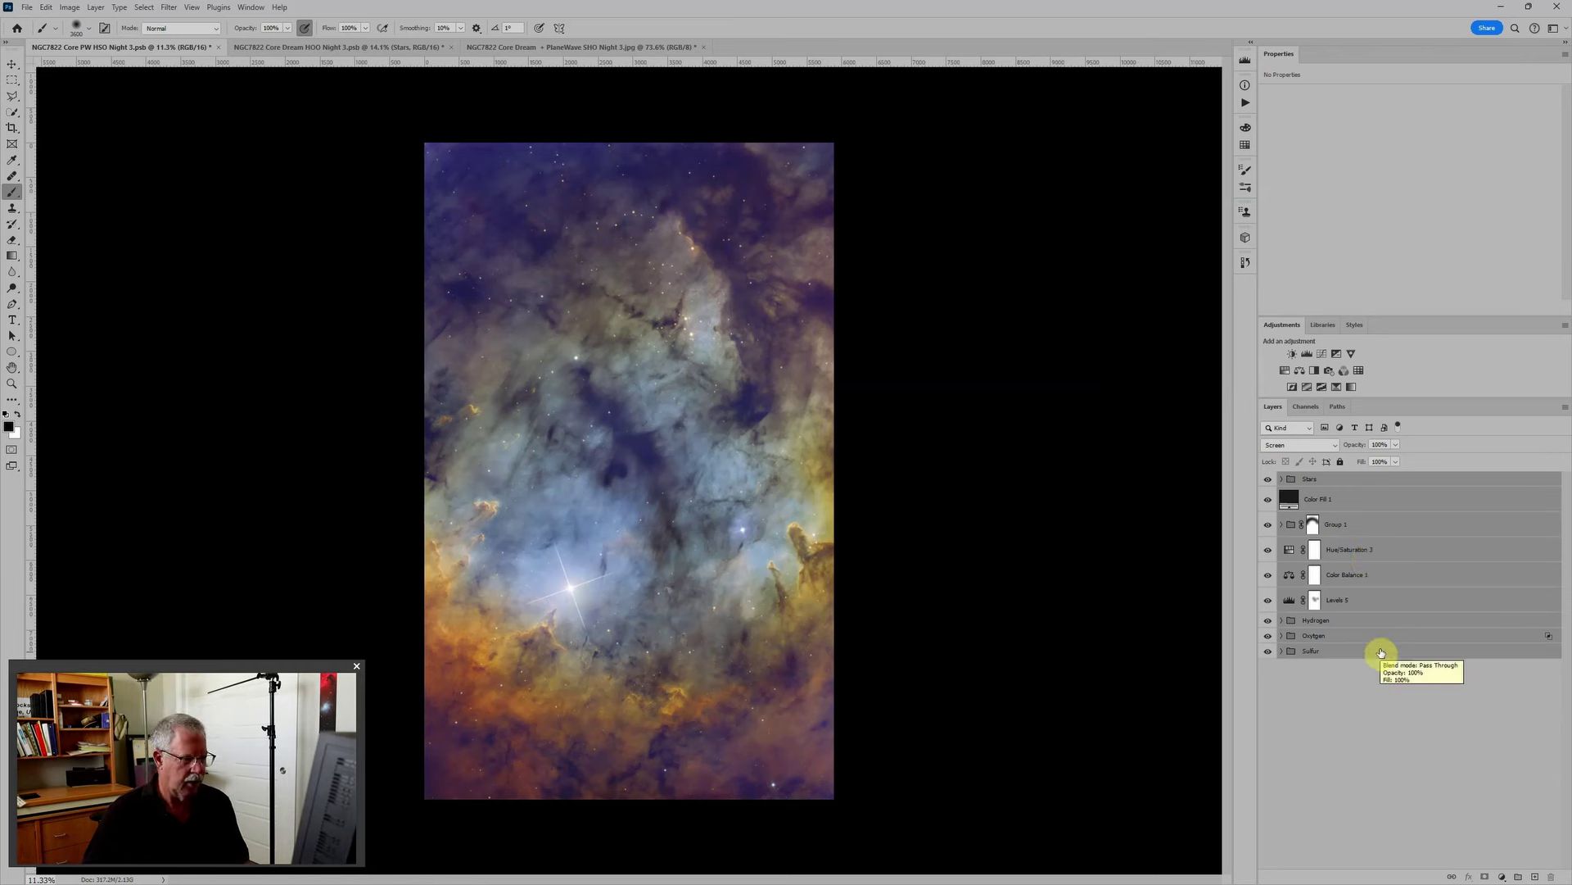
{"action": "key", "text": "ctrl+g"}
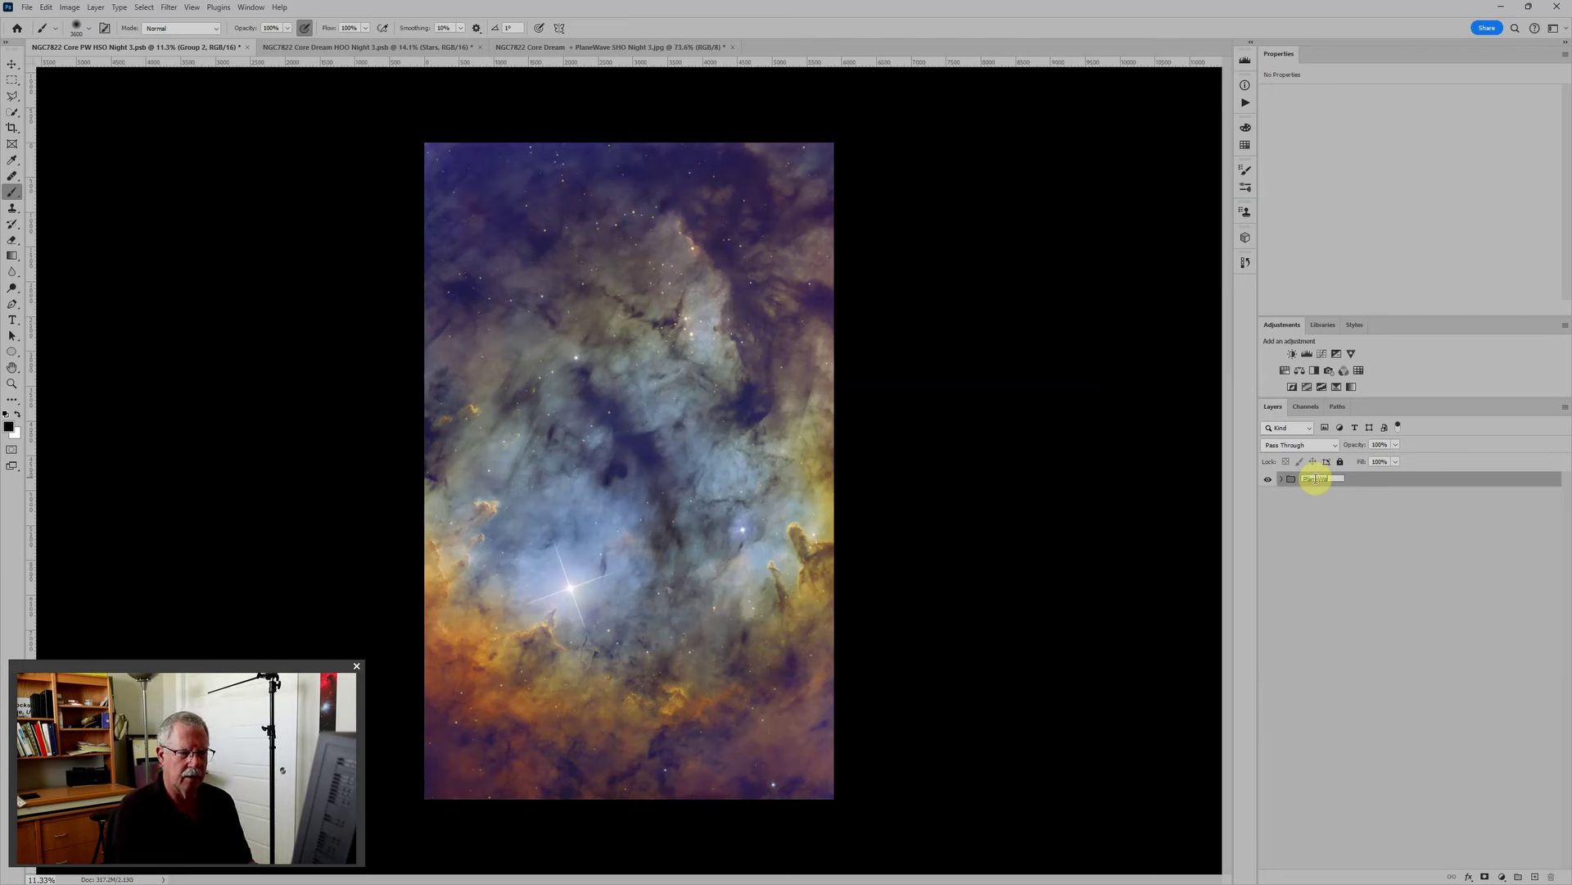
{"action": "type", "text": "ve"}
{"action": "key", "text": "Return"}
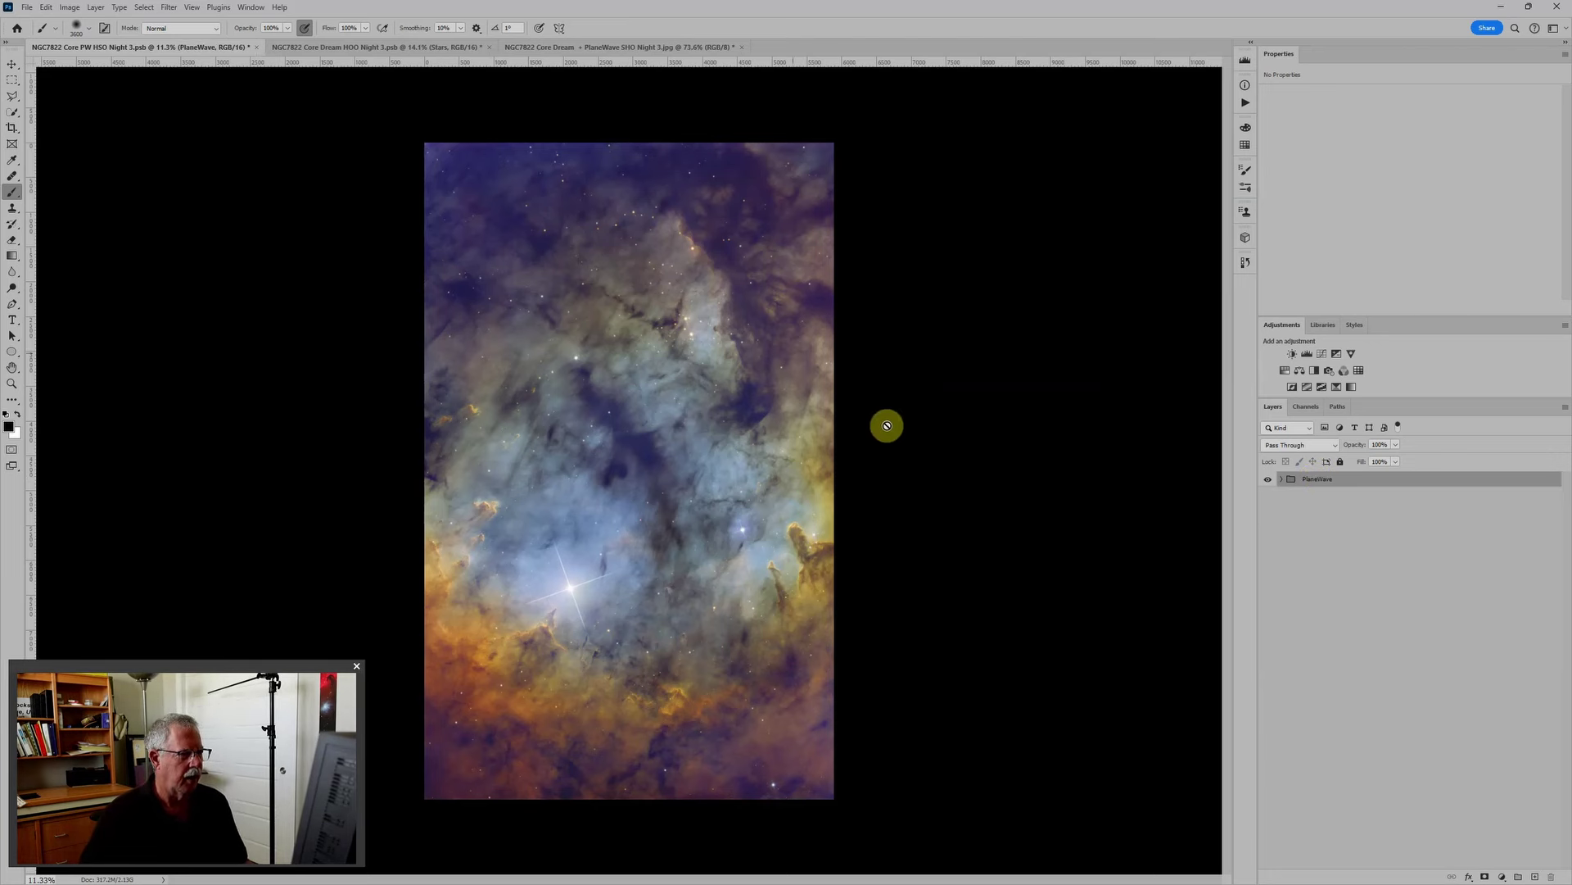
Step: With the Move tool, drag the PlaneWave group into the DreamScope HOO document over the nebula centre
{"action": "left_click", "coordinate": [12, 64]}
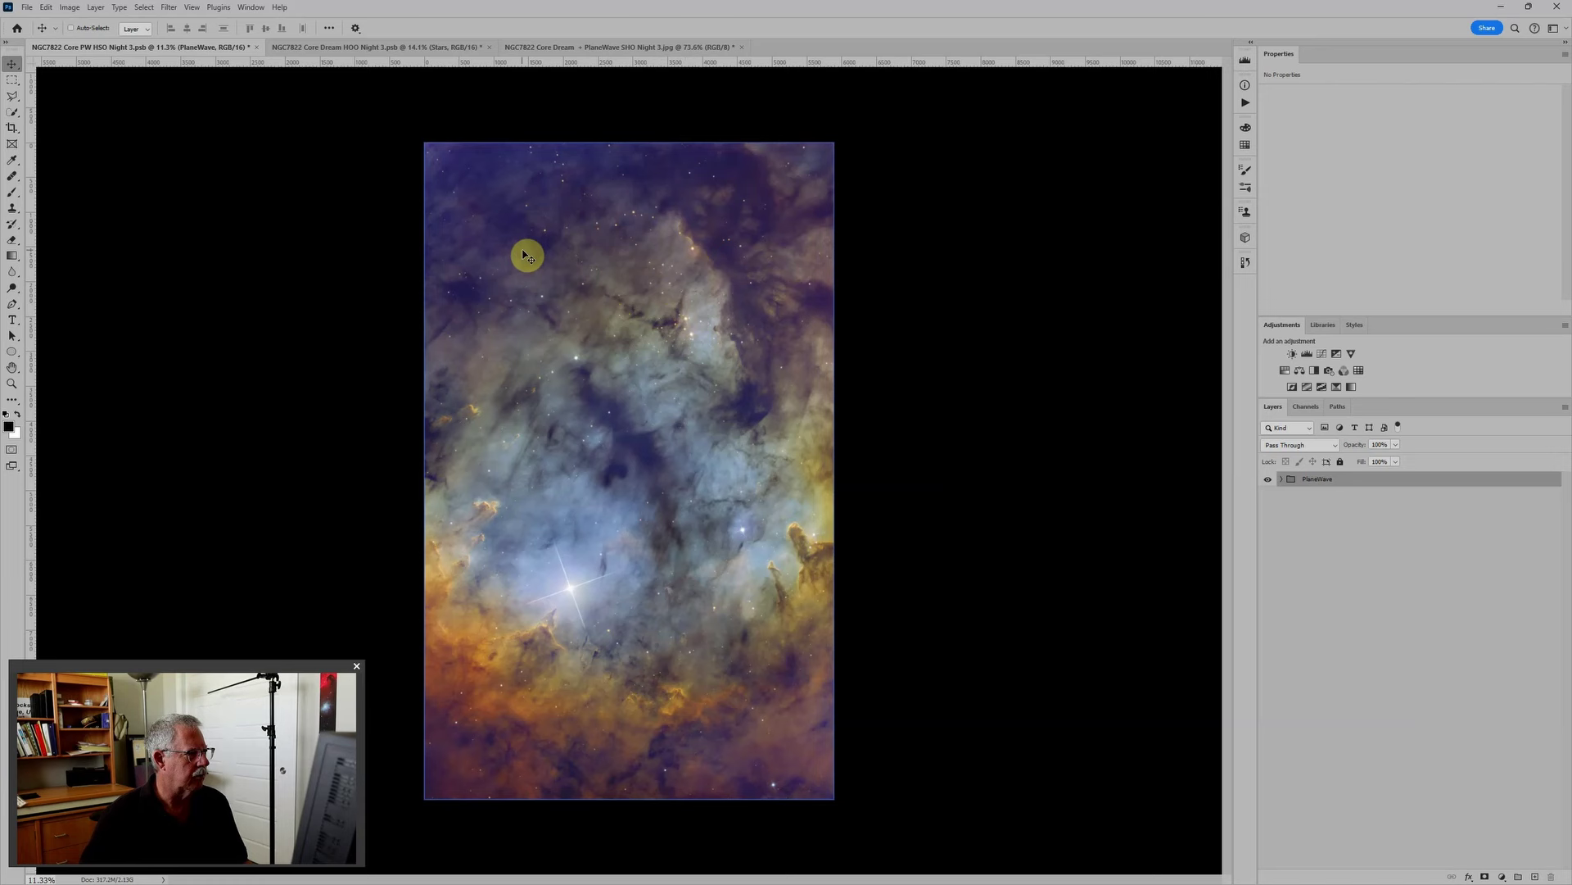
{"action": "left_click_drag", "start_coordinate": [528, 256], "coordinate": [438, 63]}
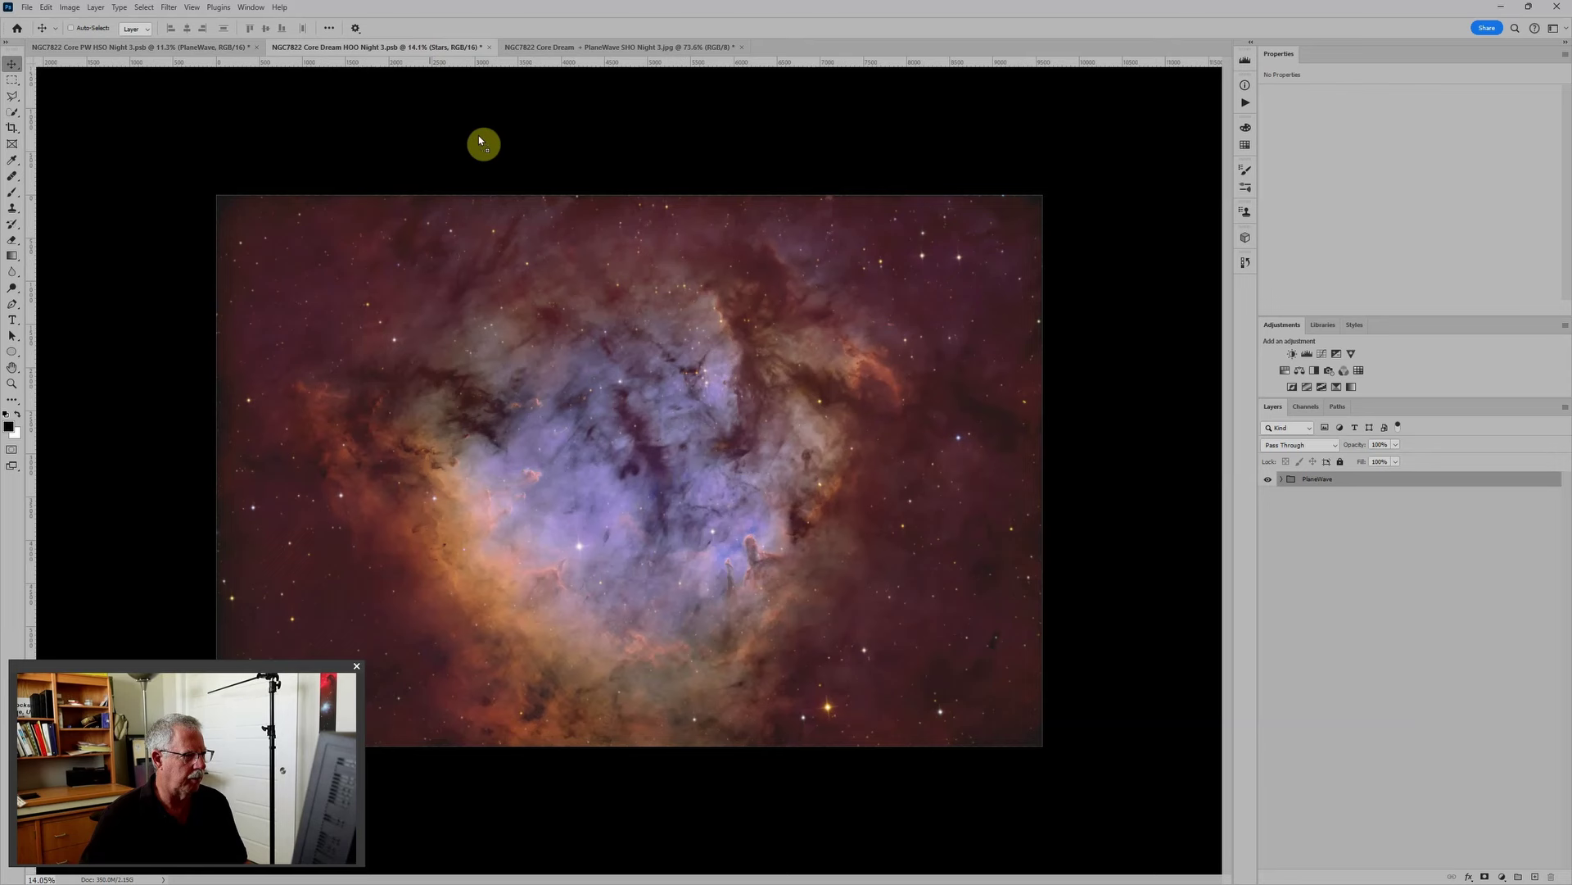
{"action": "left_click_drag", "start_coordinate": [649, 455], "coordinate": [672, 467]}
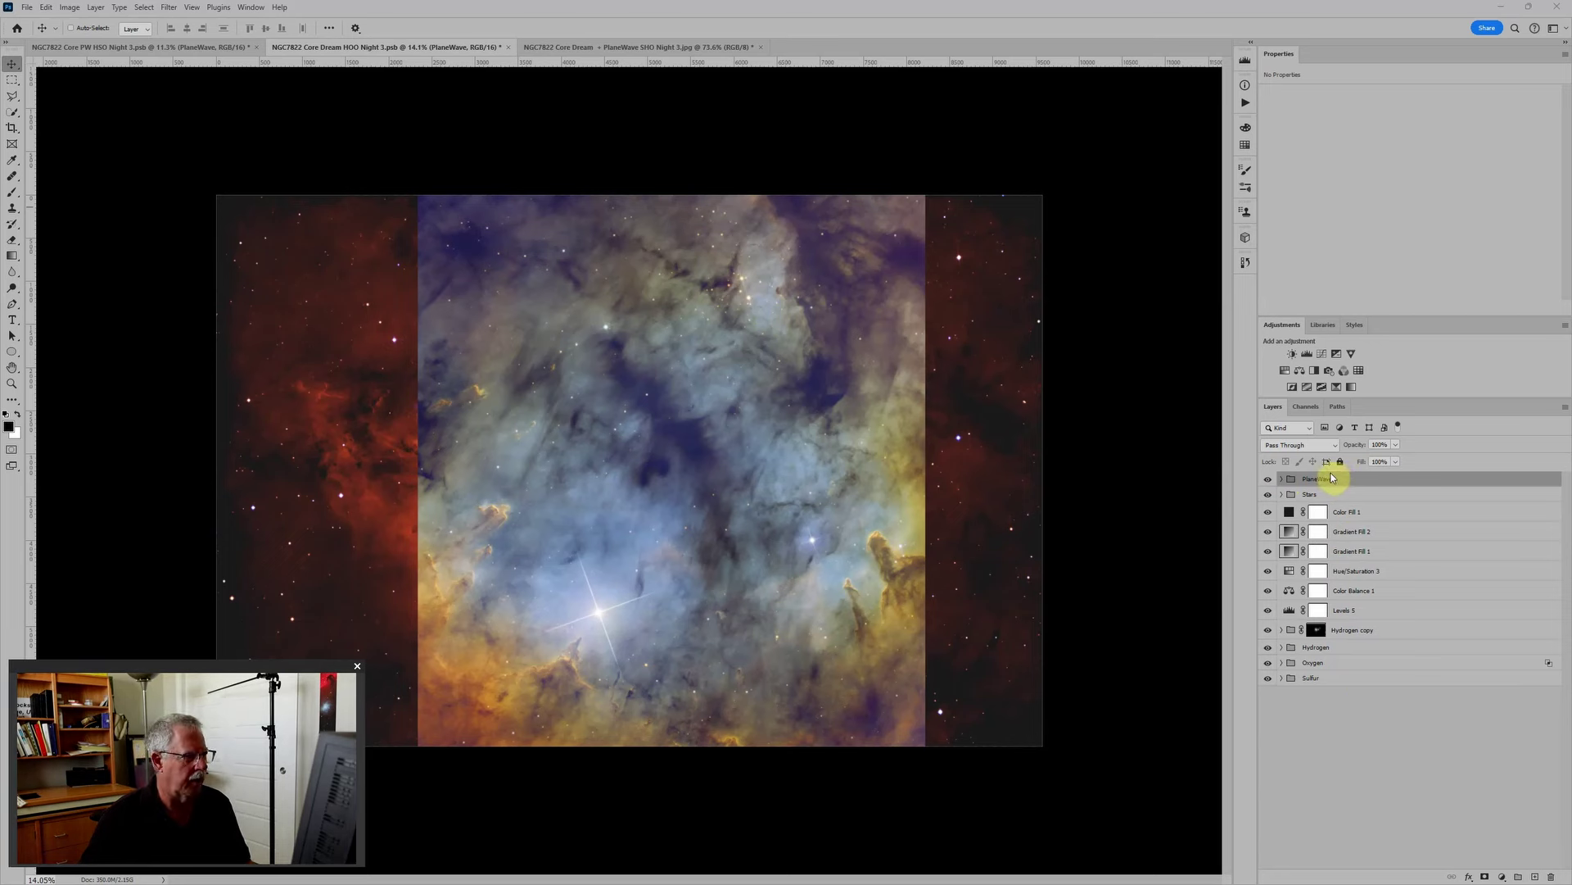
Step: Close the PW HSO Night 3 document without saving changes
{"action": "left_click", "coordinate": [175, 47]}
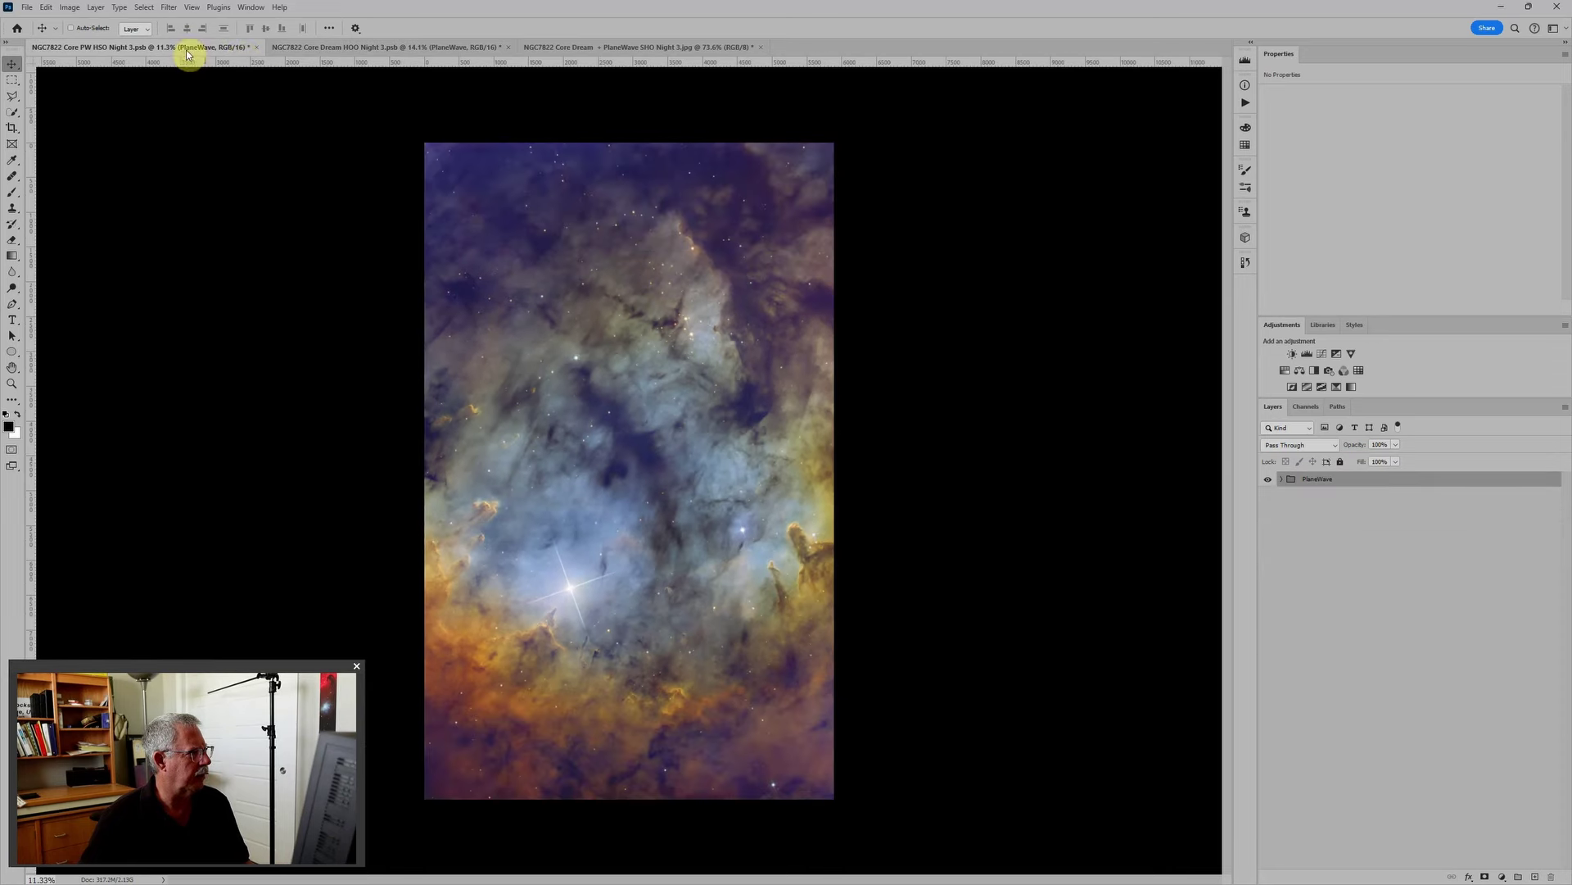
{"action": "left_click", "coordinate": [256, 47]}
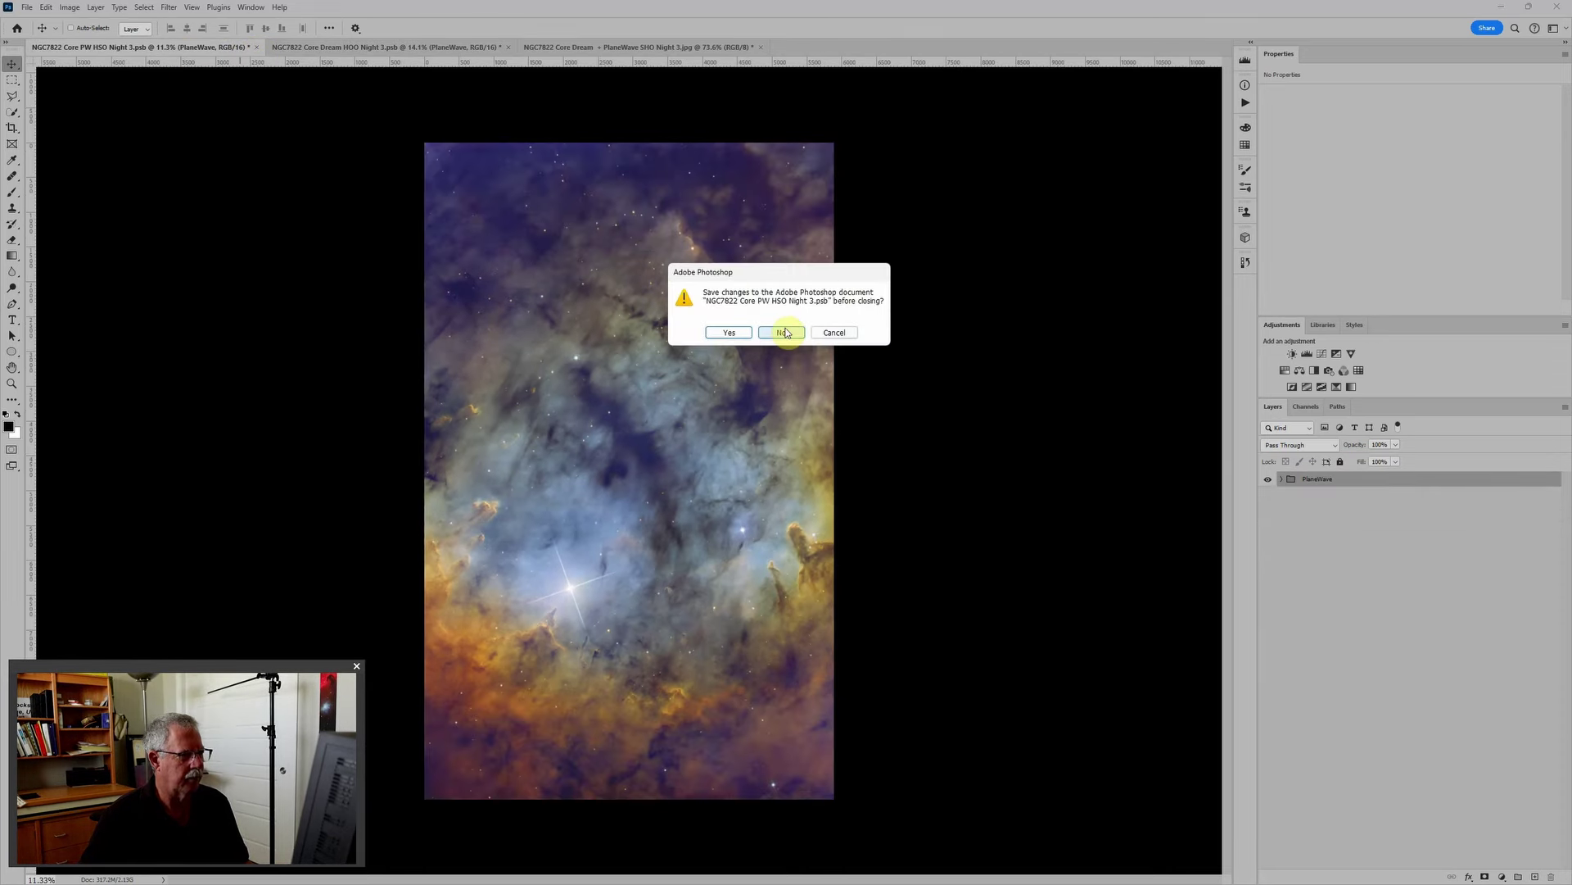
{"action": "left_click", "coordinate": [783, 332]}
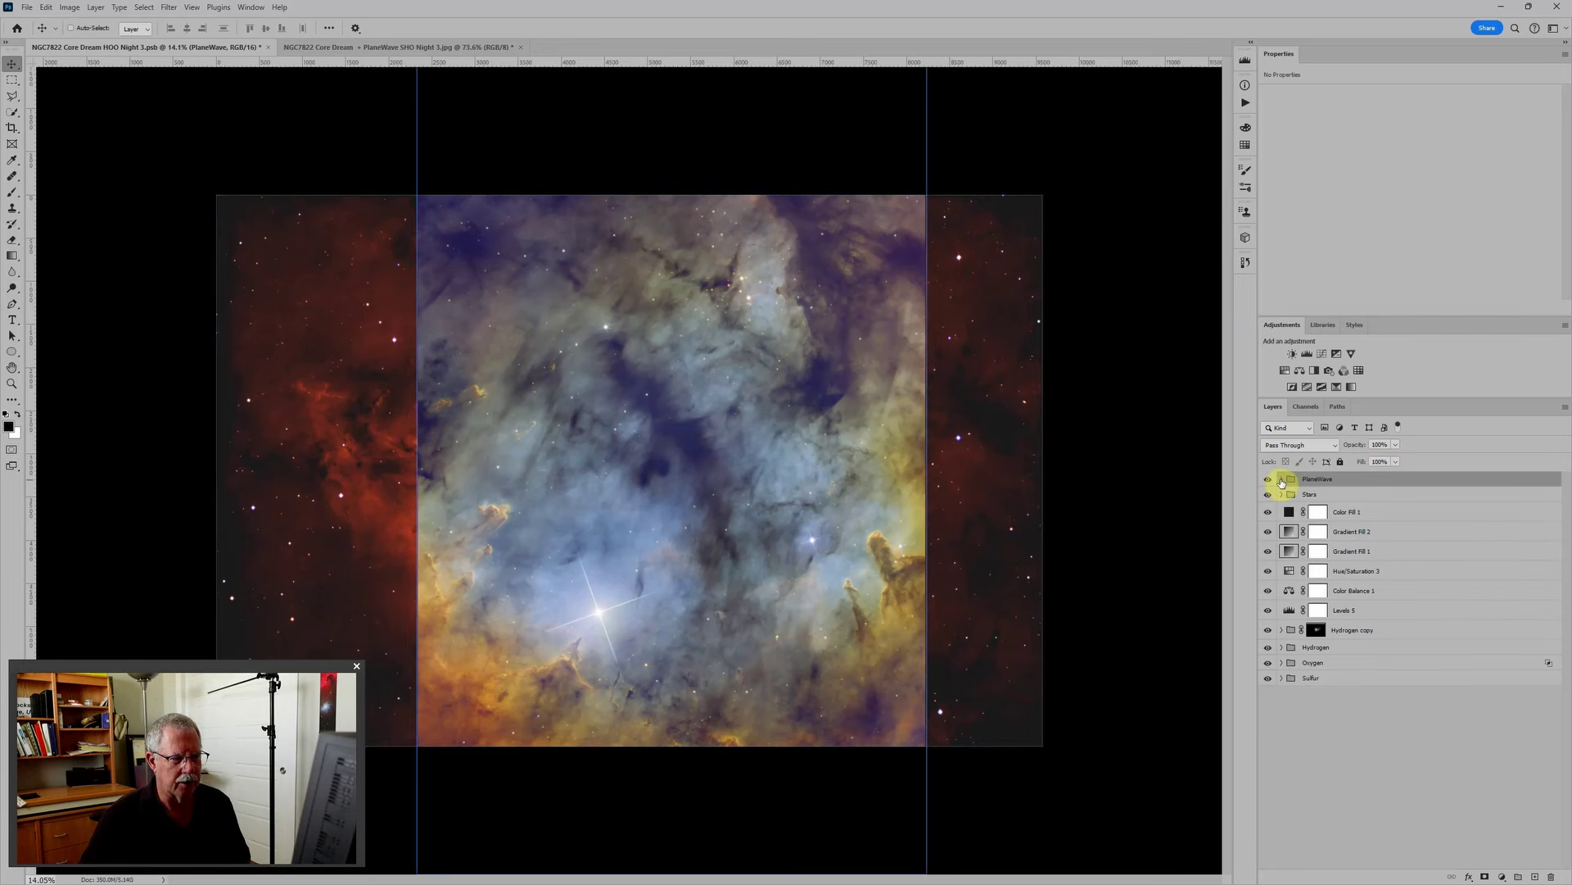
Step: Hide the PlaneWave nebula layers so only its Stars group stays visible, then collapse the group
{"action": "left_click", "coordinate": [1283, 479]}
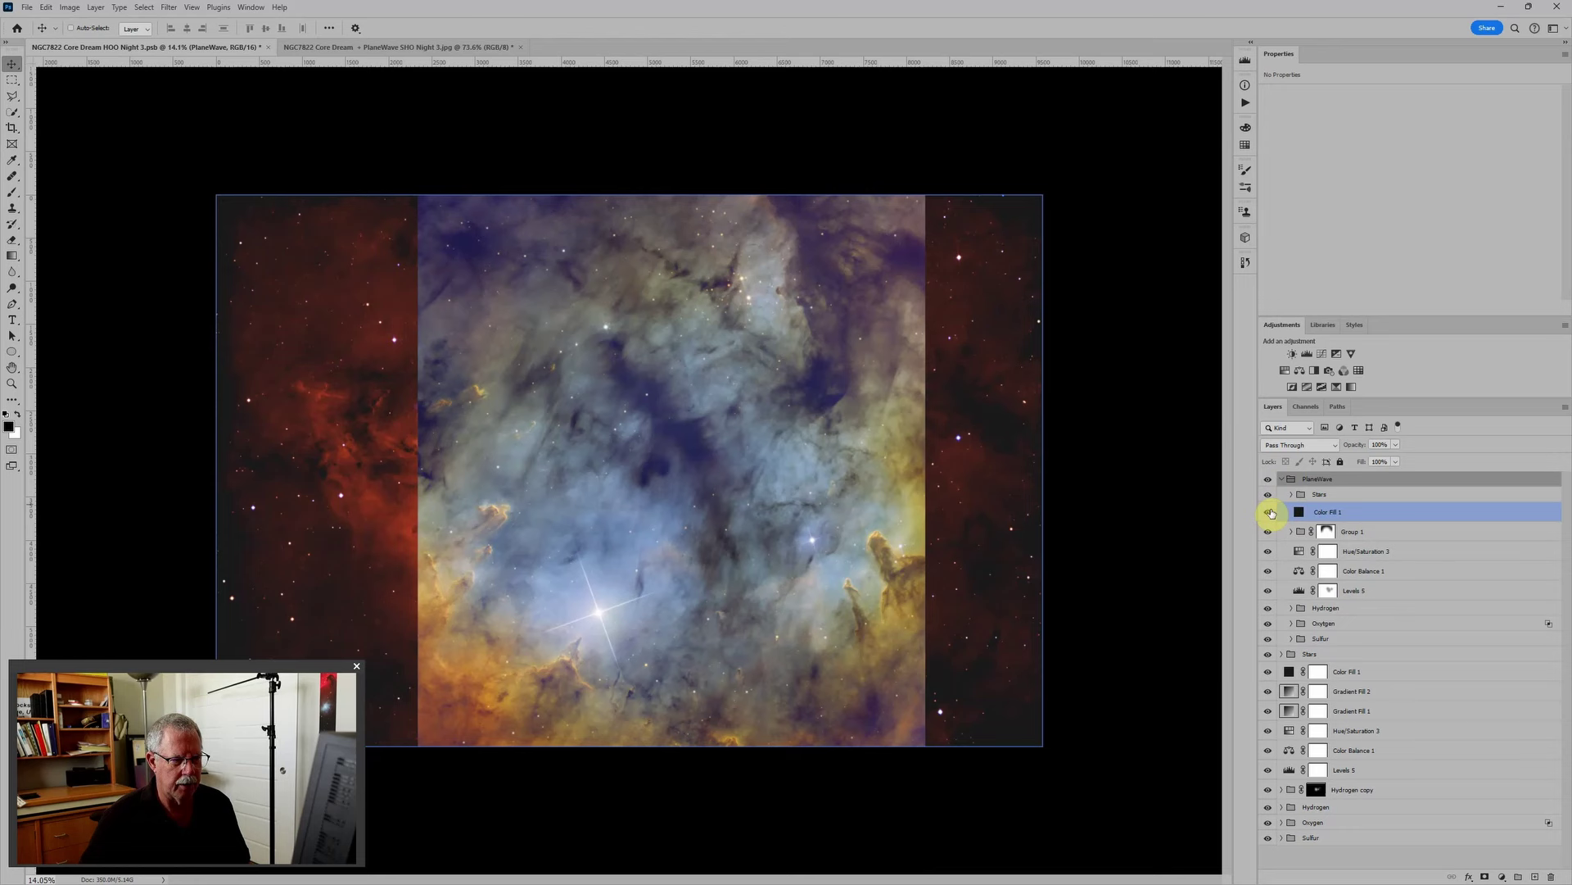
{"action": "left_click_drag", "start_coordinate": [1269, 513], "coordinate": [1263, 633]}
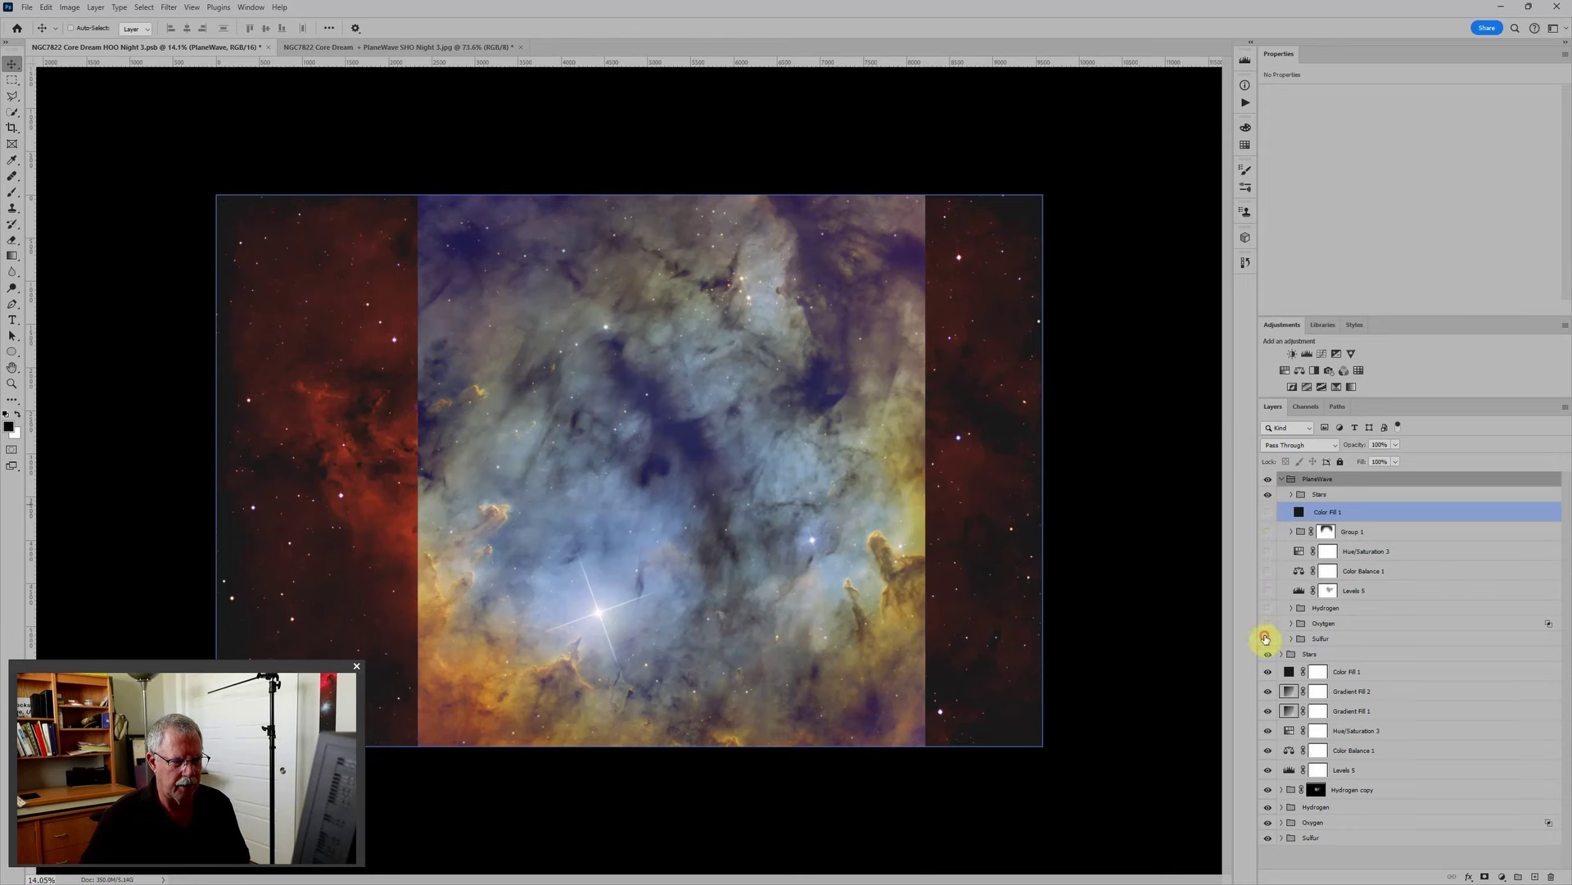
{"action": "left_click", "coordinate": [1320, 530]}
{"action": "left_click", "coordinate": [1296, 494]}
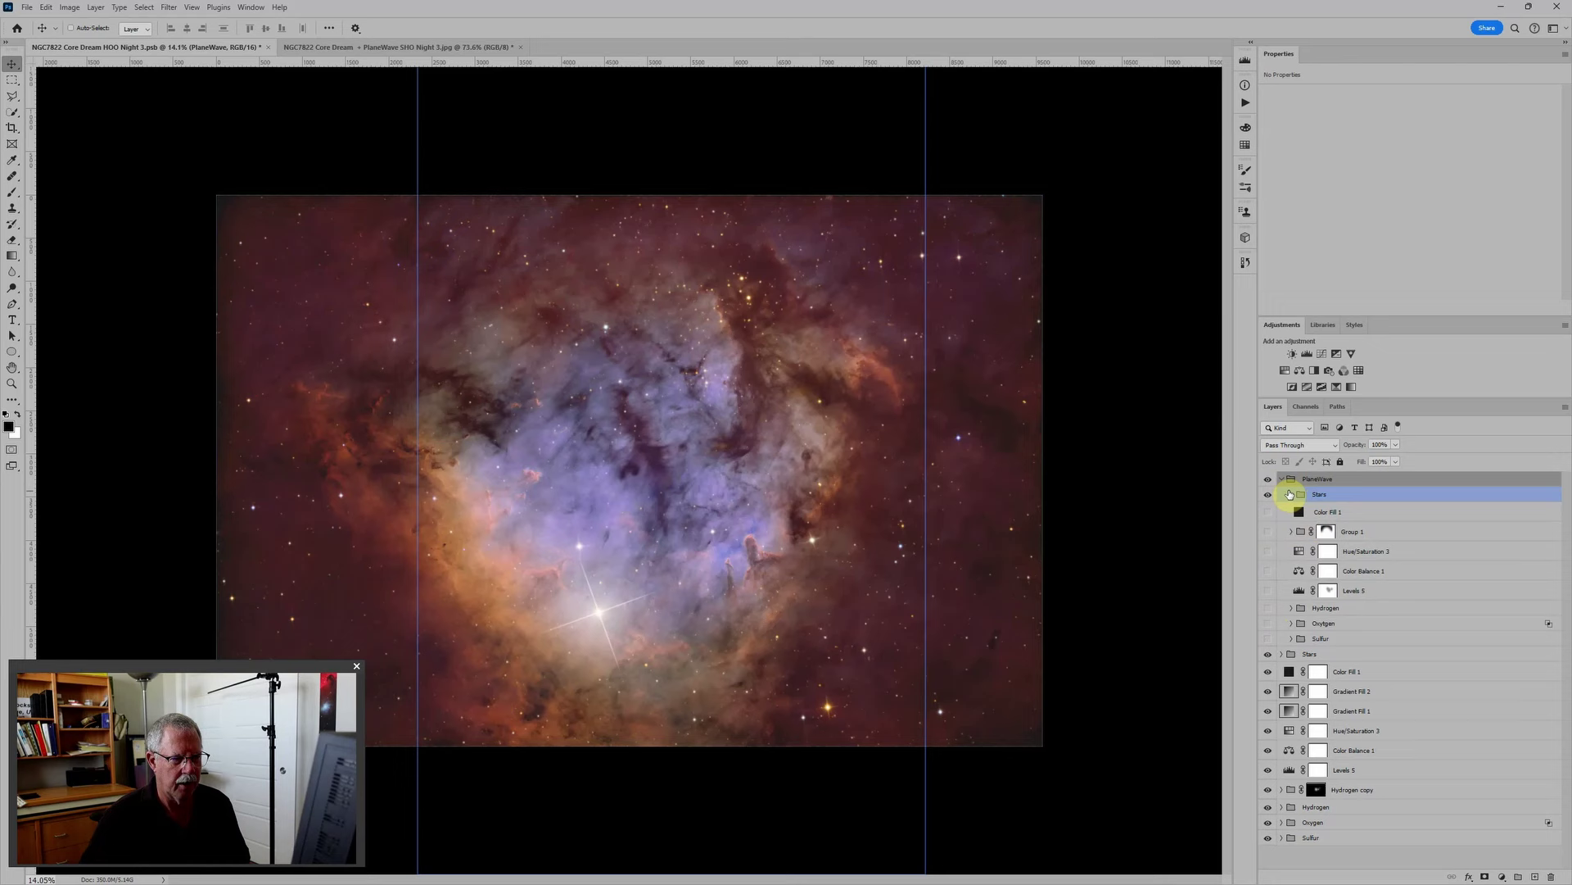
{"action": "left_click", "coordinate": [1337, 480]}
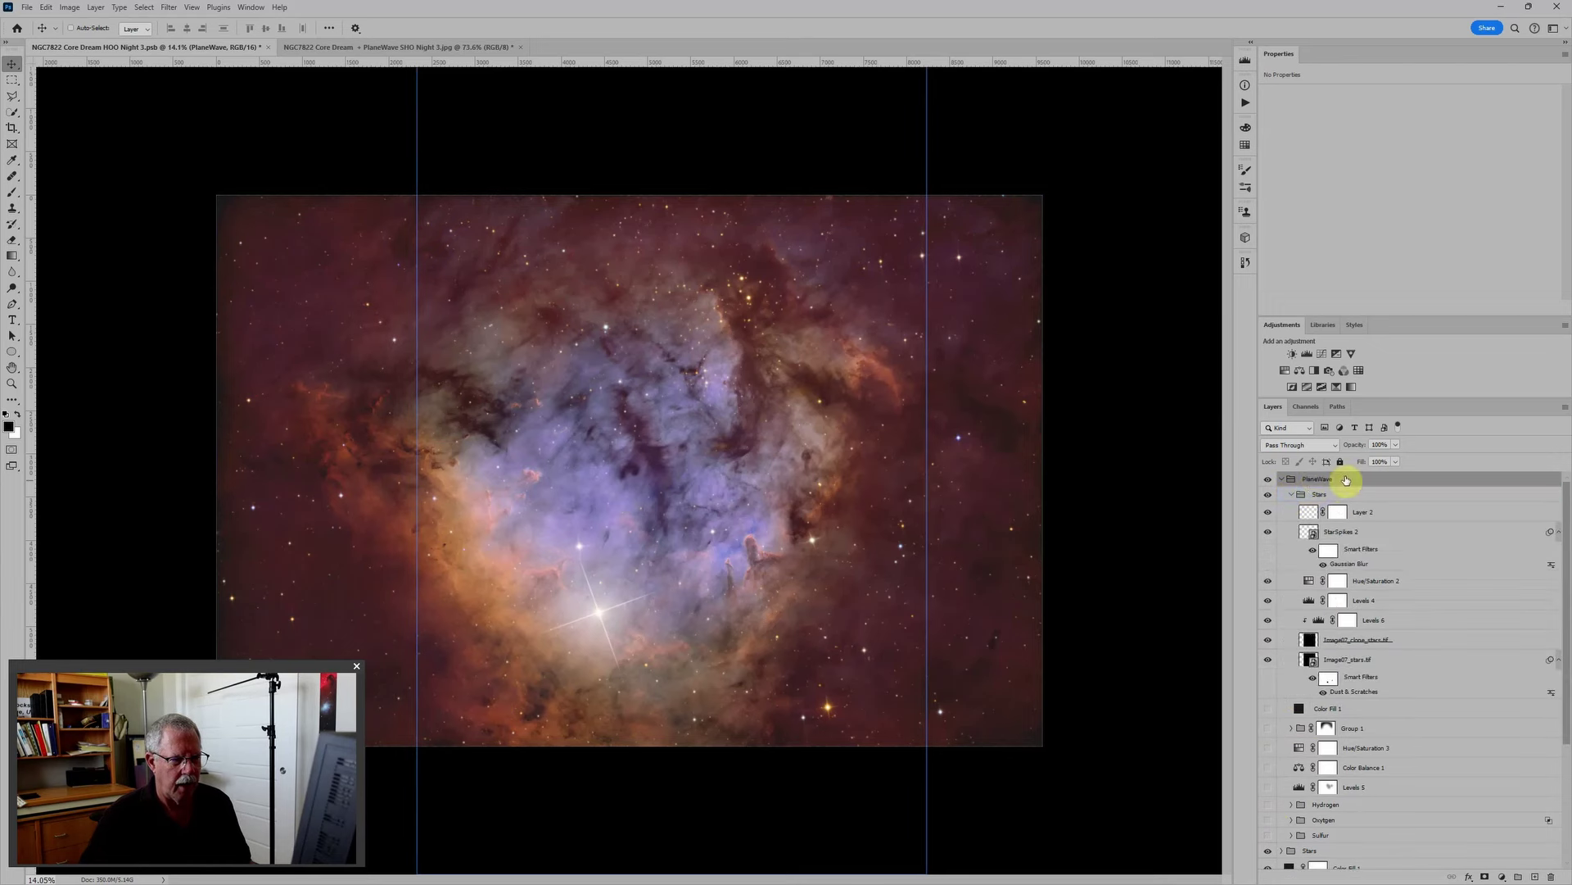
{"action": "left_click", "coordinate": [1293, 496]}
{"action": "left_click", "coordinate": [1288, 483]}
{"action": "left_click", "coordinate": [1282, 478]}
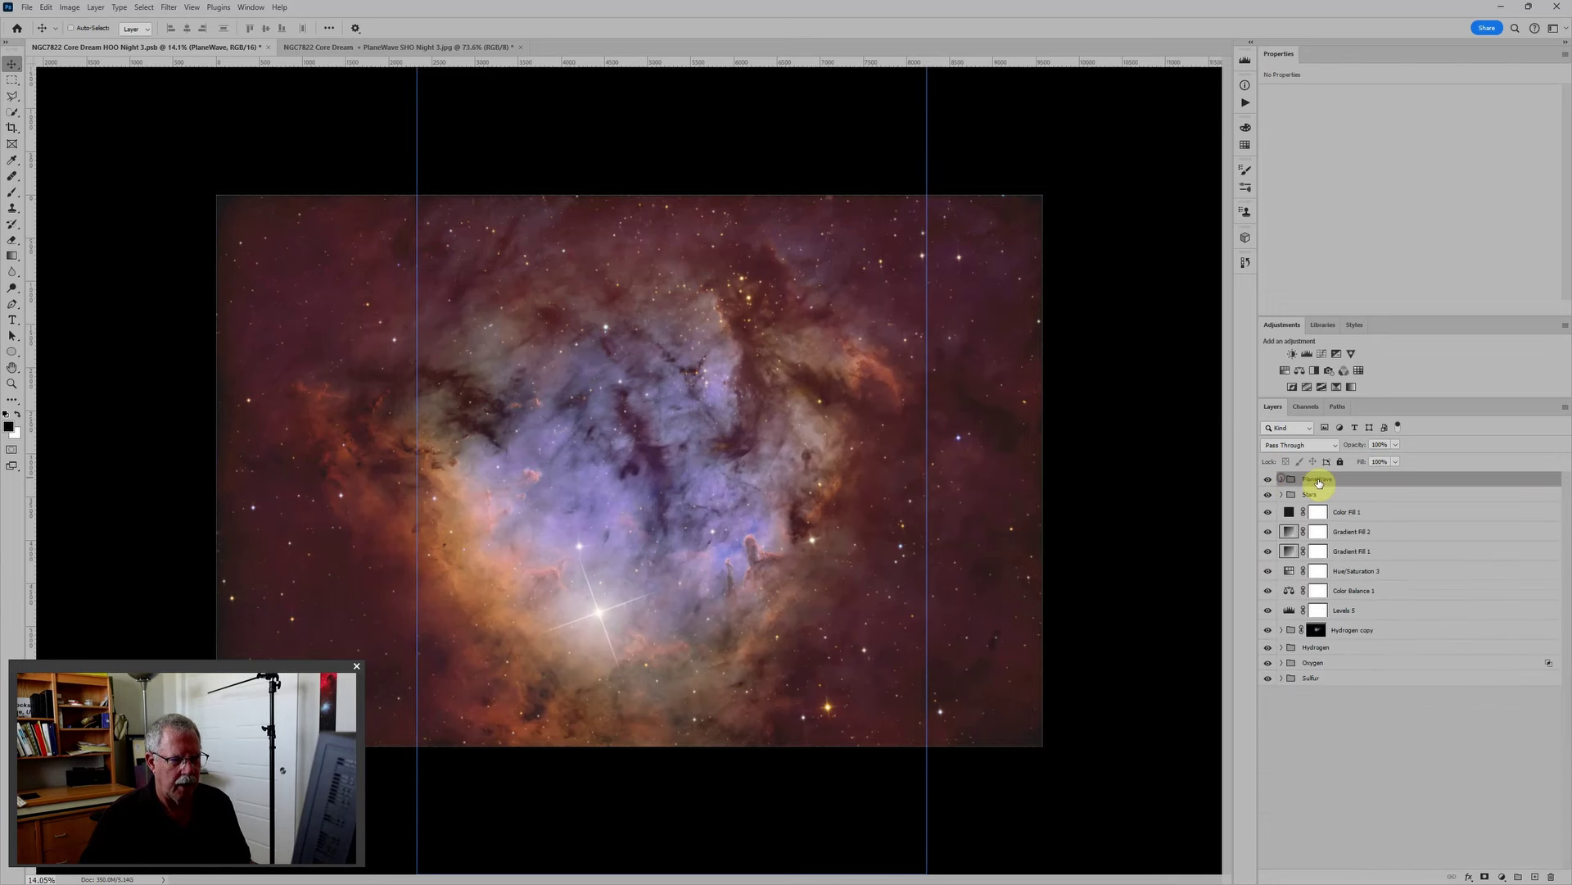
Step: Shift the PlaneWave group left and up so its bright star matches DreamScope's bright star
{"action": "scroll", "coordinate": [853, 495], "scroll_direction": "up", "scroll_amount": 1}
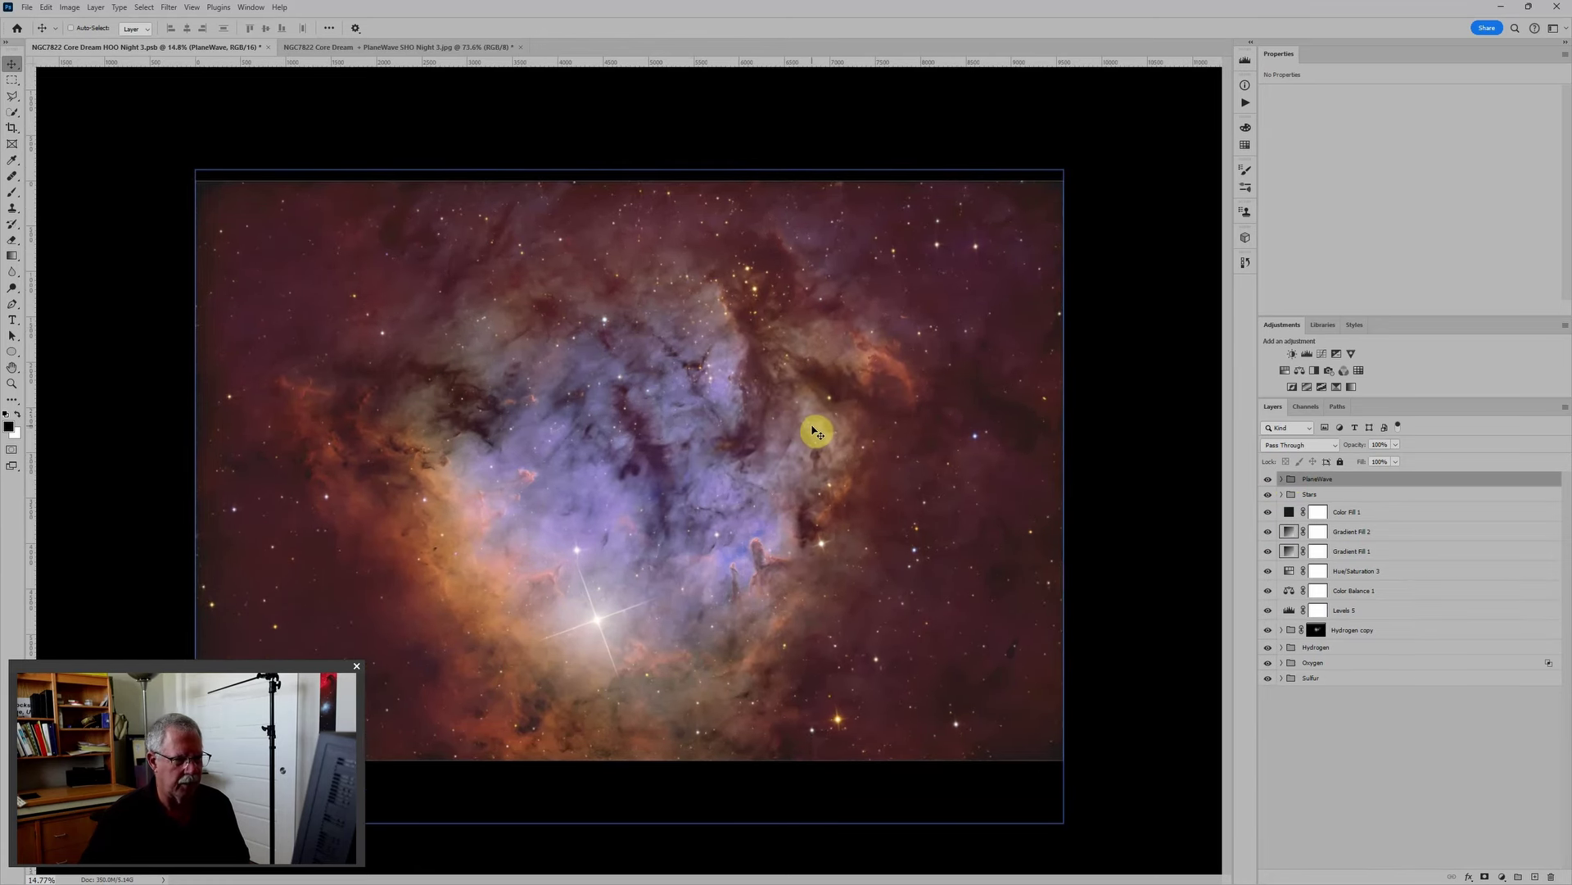
{"action": "left_click", "coordinate": [1376, 536]}
{"action": "left_click", "coordinate": [1381, 481]}
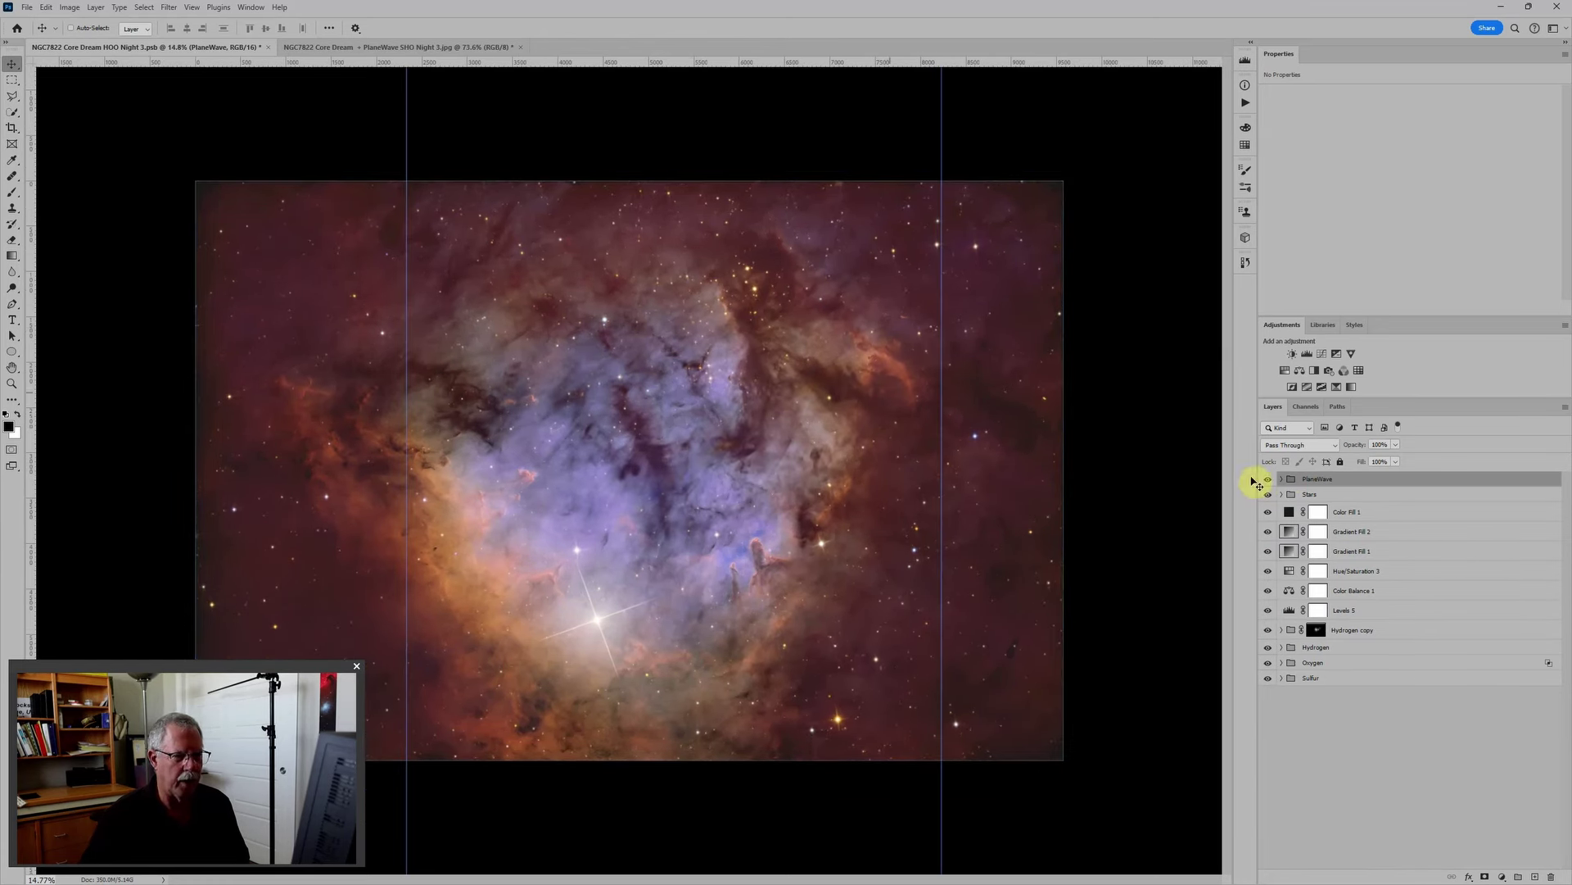
{"action": "left_click_drag", "start_coordinate": [744, 418], "coordinate": [685, 402]}
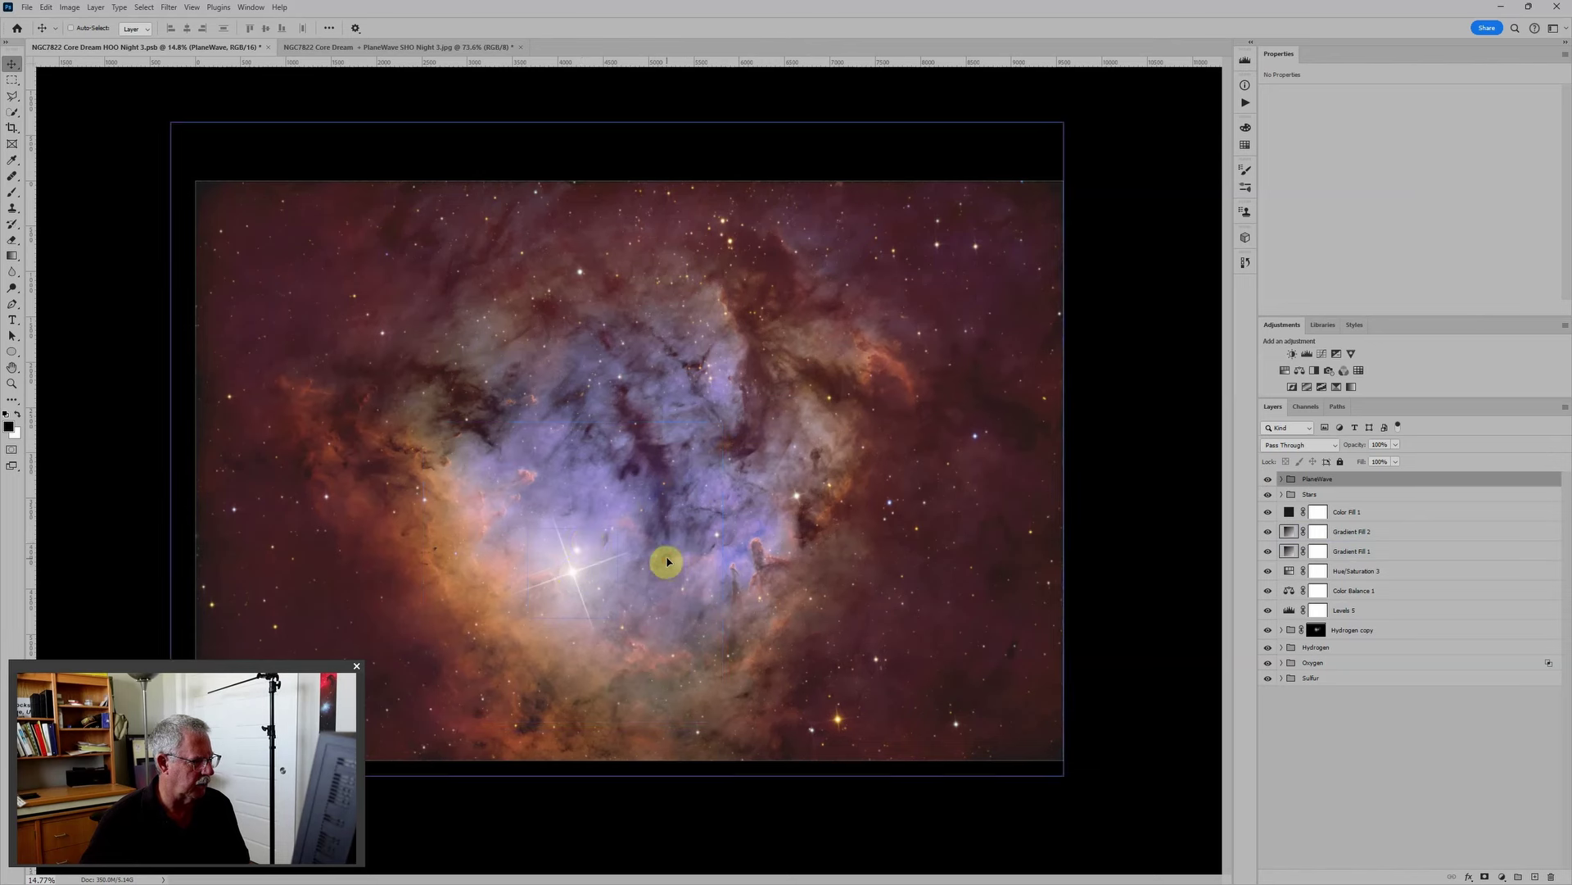
{"action": "left_click_drag", "start_coordinate": [667, 561], "coordinate": [673, 541]}
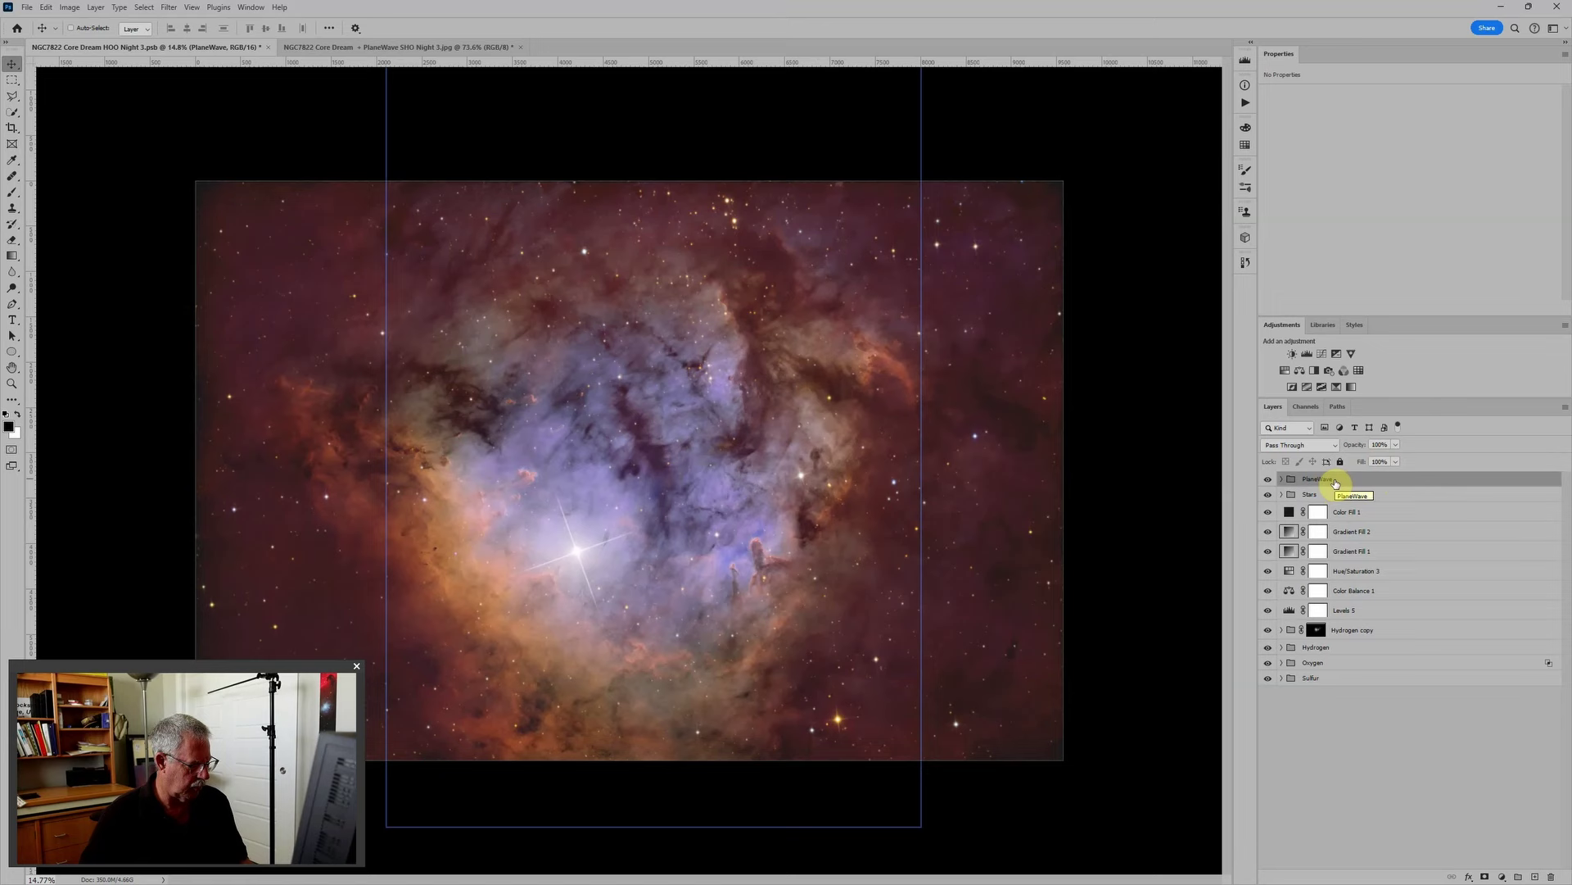
Step: Start a Free Transform on PlaneWave with its pivot placed on the bright star
{"action": "key", "text": "ctrl+t"}
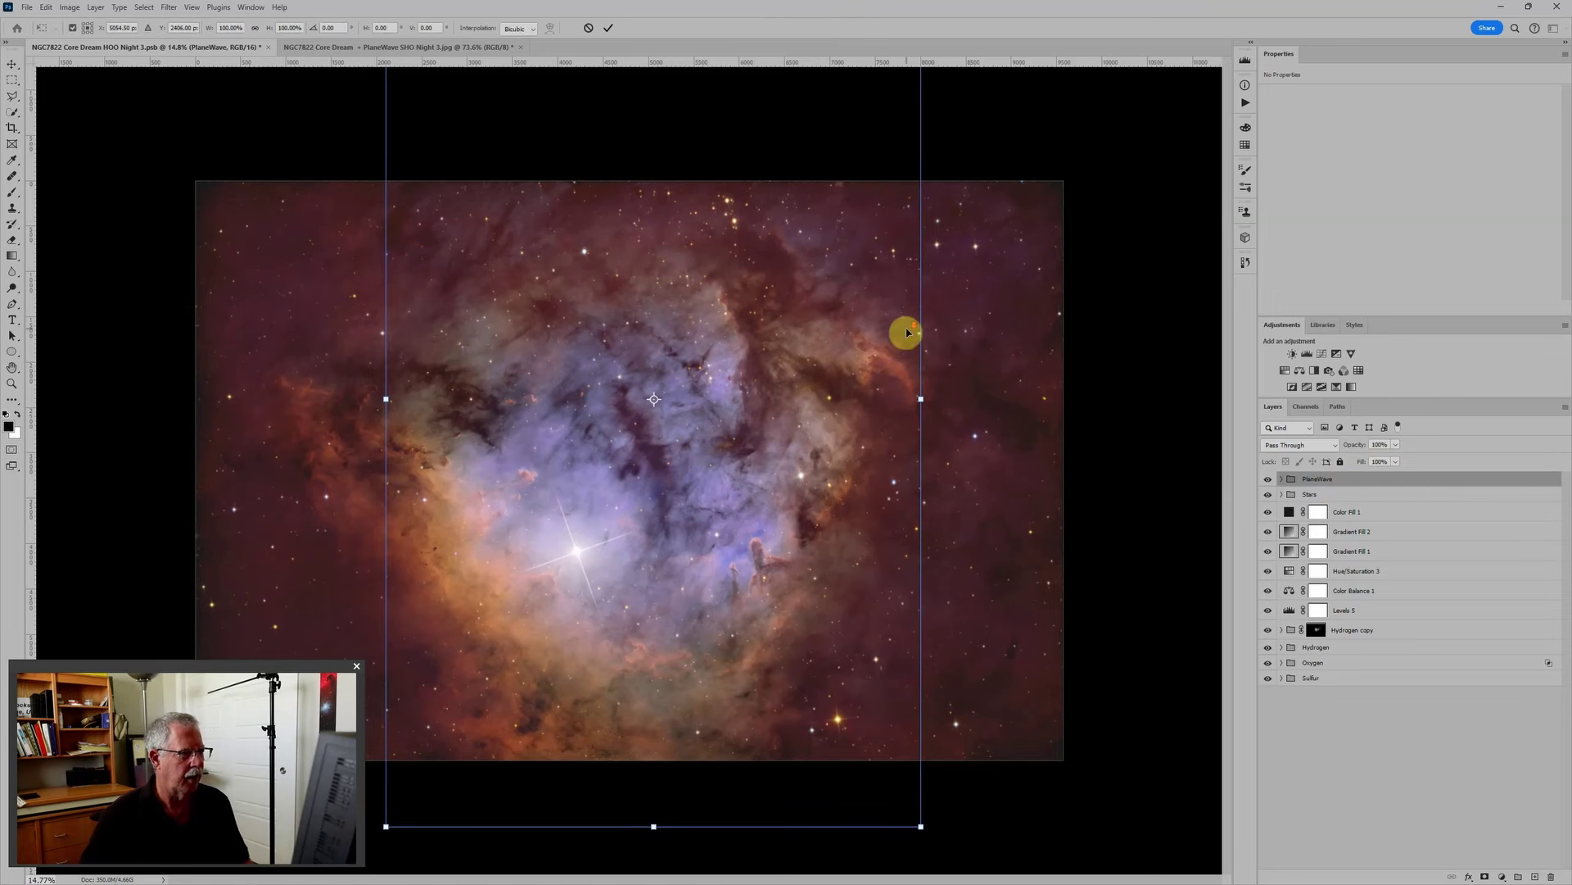
{"action": "scroll", "coordinate": [906, 328], "scroll_direction": "down", "scroll_amount": 2}
{"action": "scroll", "coordinate": [884, 215], "scroll_direction": "down", "scroll_amount": 1}
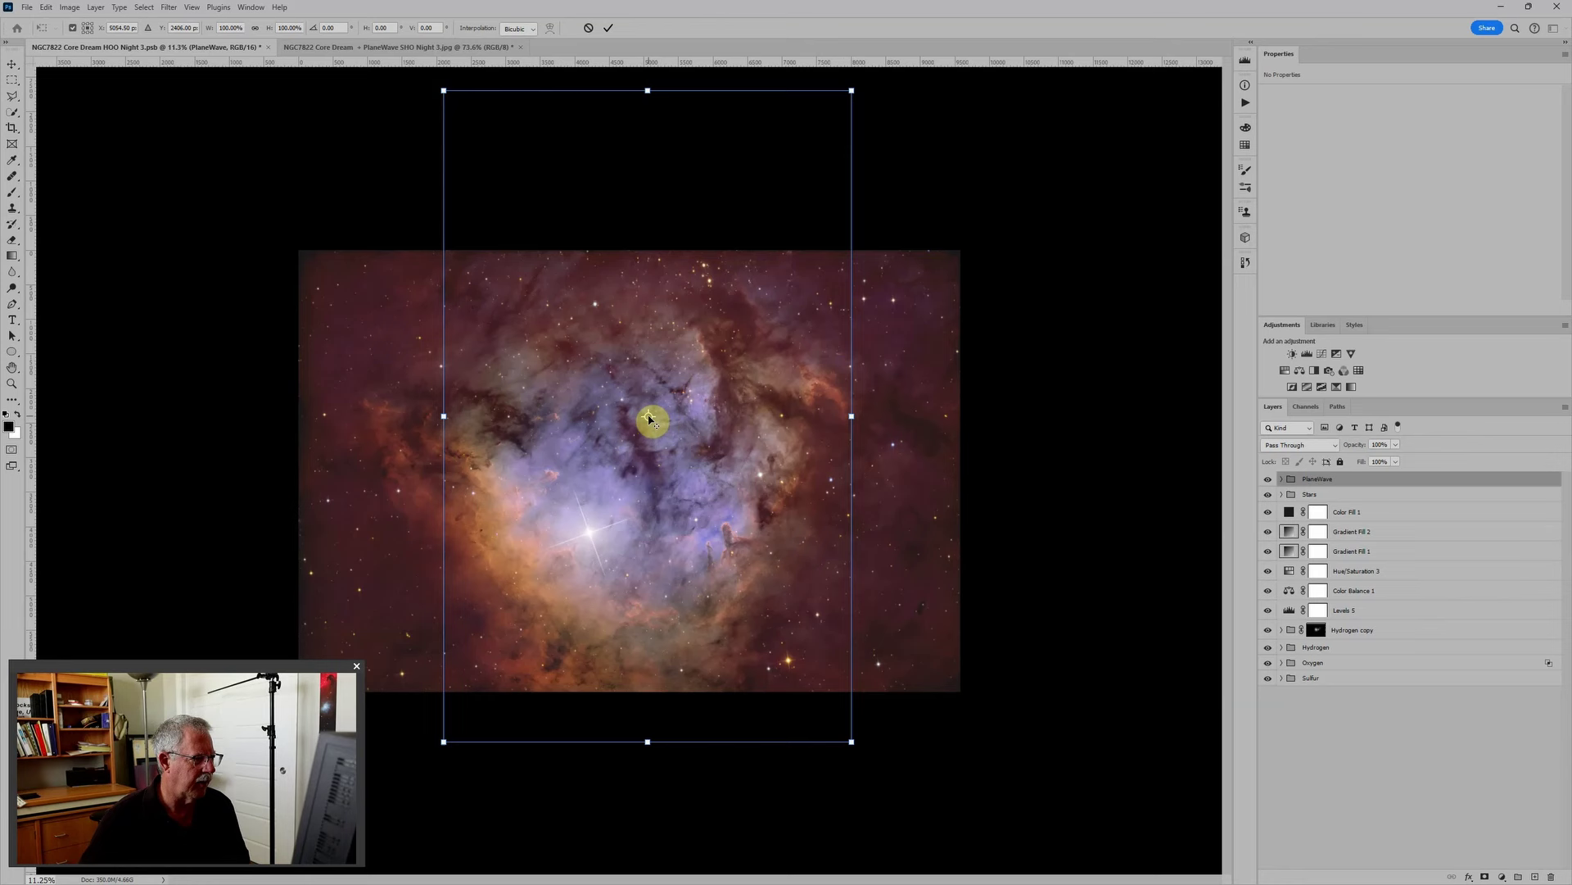
{"action": "left_click_drag", "start_coordinate": [648, 419], "coordinate": [591, 537]}
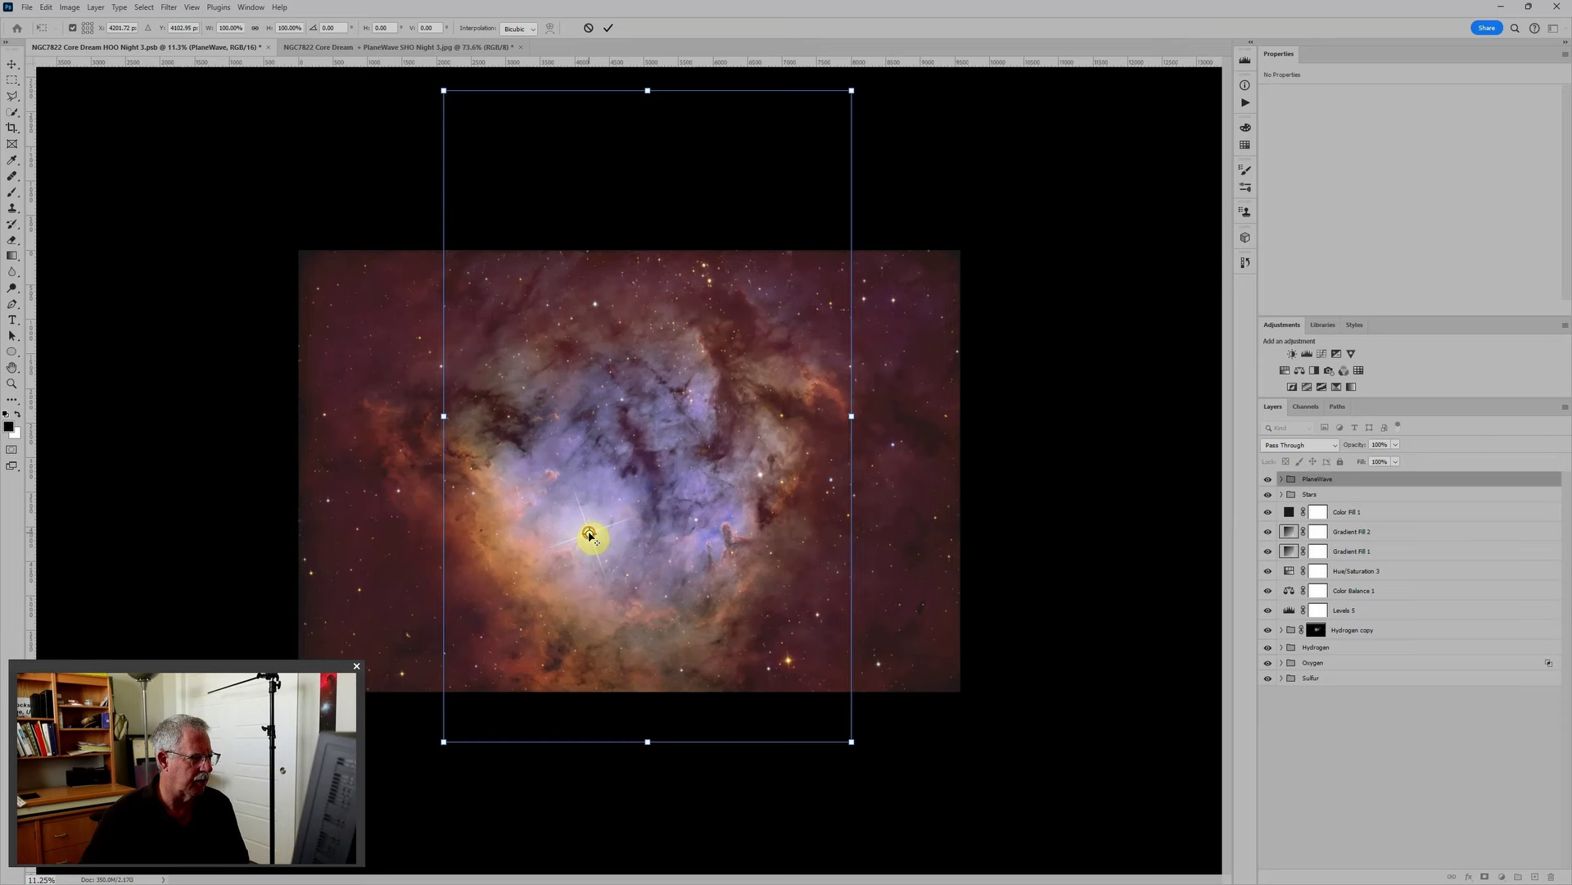
{"action": "left_click_drag", "start_coordinate": [590, 536], "coordinate": [587, 537]}
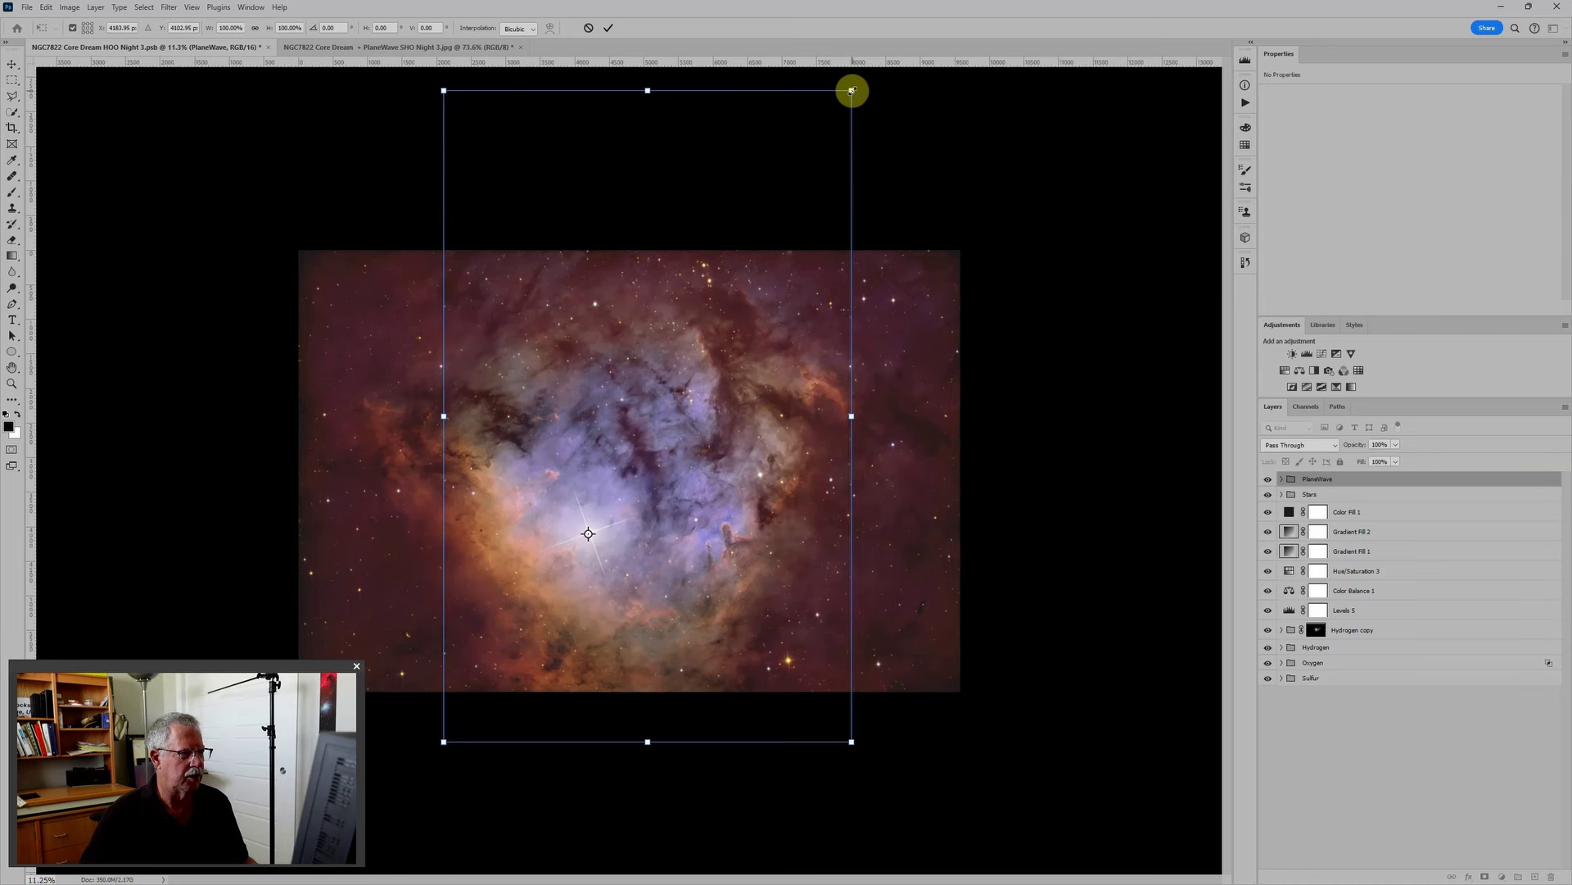
Step: Scale the PlaneWave group to roughly 60% and rotate it about 12° clockwise
{"action": "left_click_drag", "start_coordinate": [852, 90], "coordinate": [717, 291]}
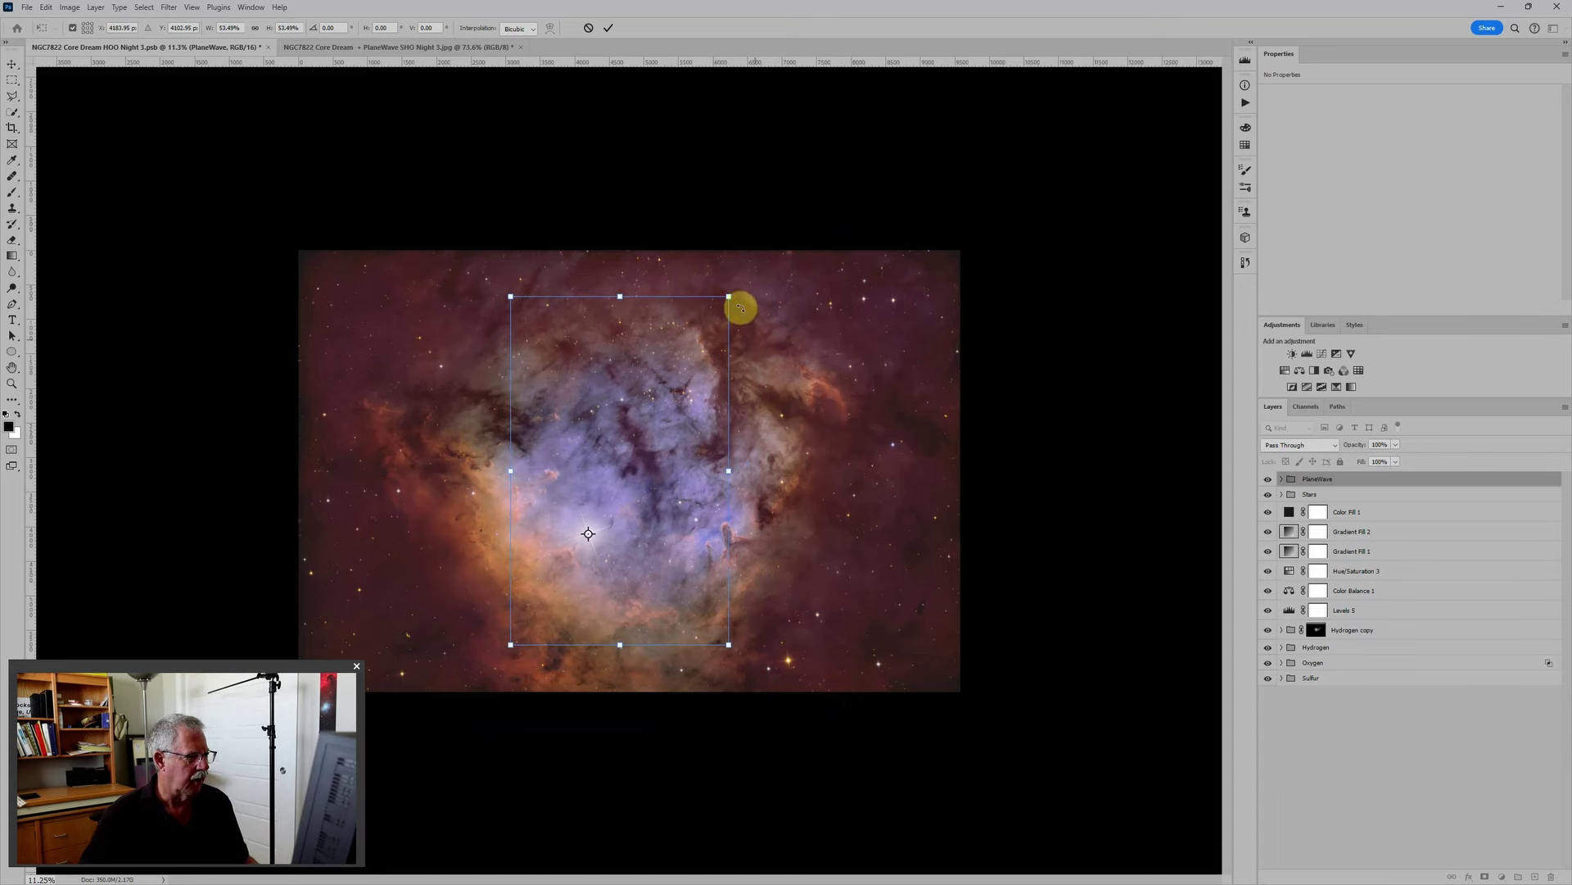
{"action": "scroll", "coordinate": [664, 405], "scroll_direction": "up", "scroll_amount": 1}
{"action": "scroll", "coordinate": [664, 406], "scroll_direction": "up", "scroll_amount": 4}
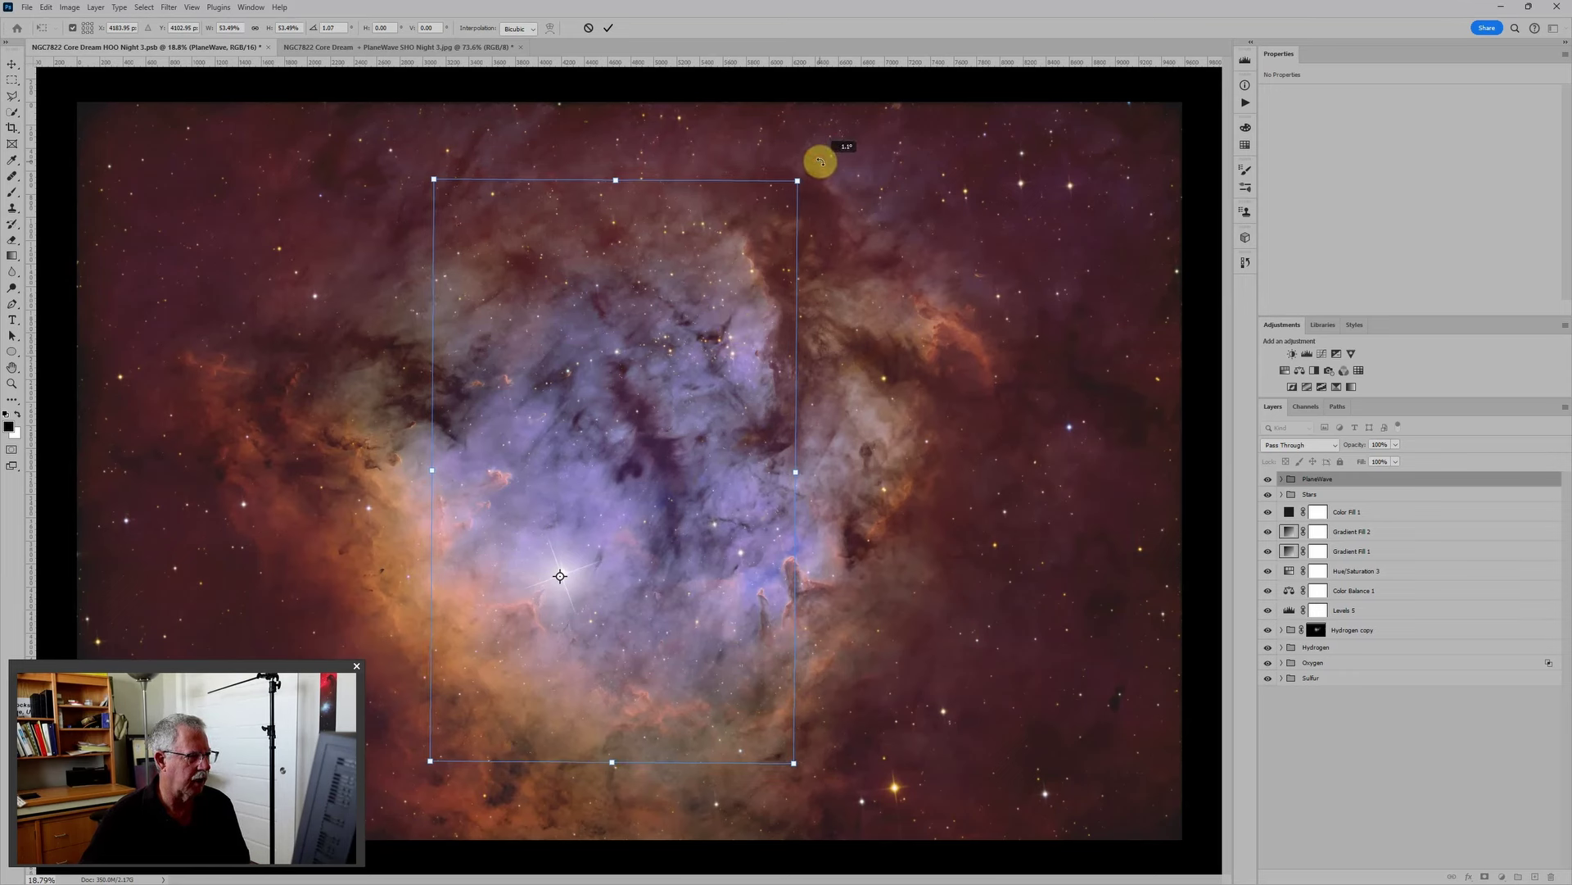
{"action": "left_click_drag", "start_coordinate": [818, 158], "coordinate": [856, 218]}
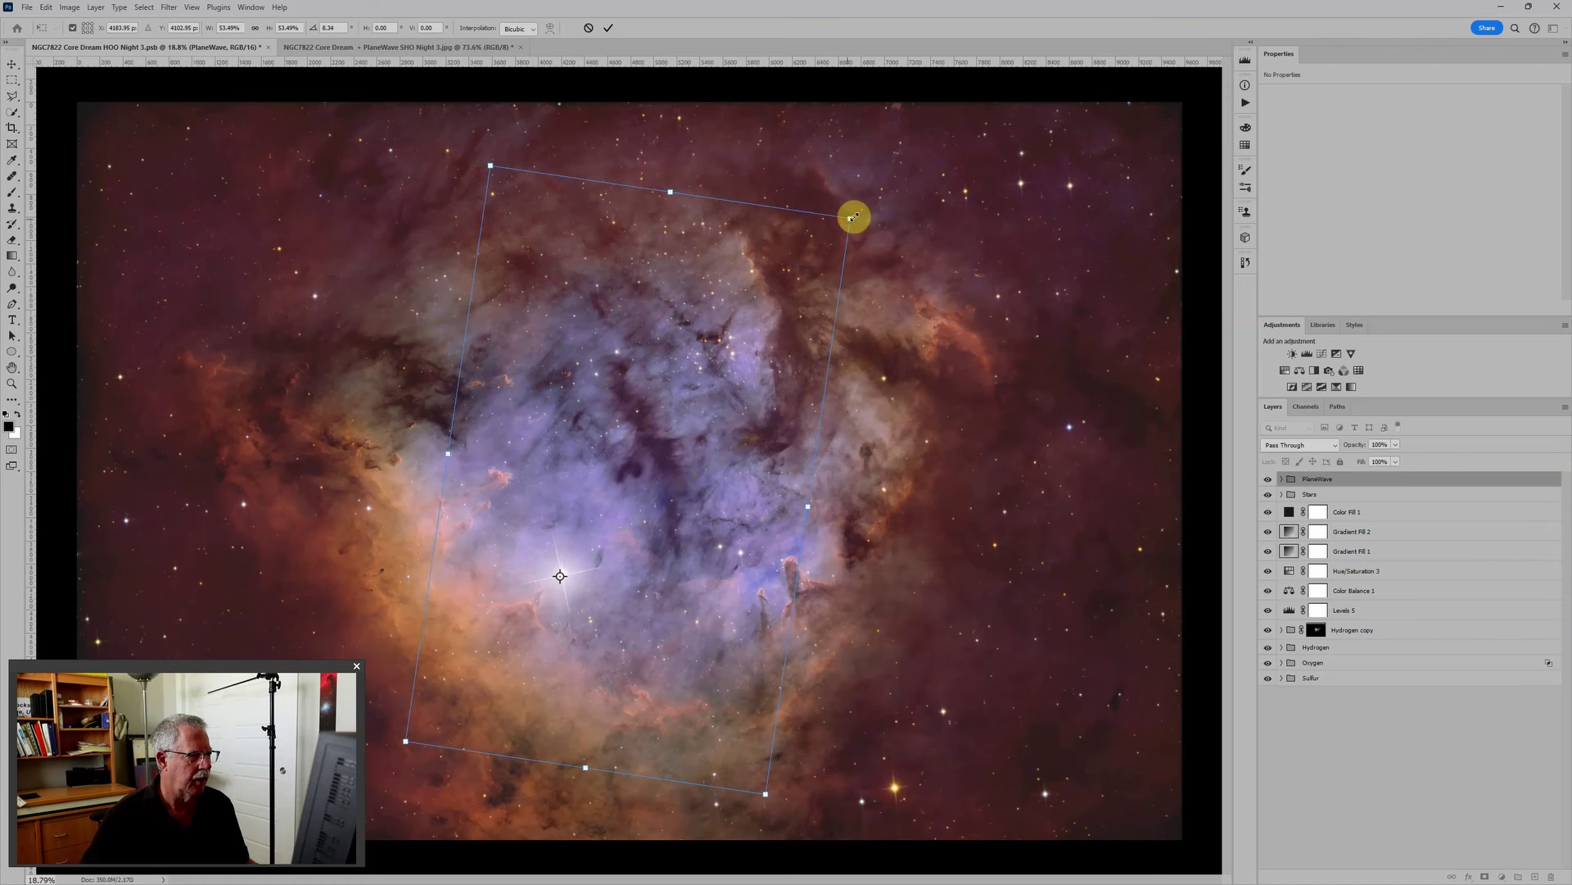
{"action": "left_click_drag", "start_coordinate": [853, 218], "coordinate": [924, 228]}
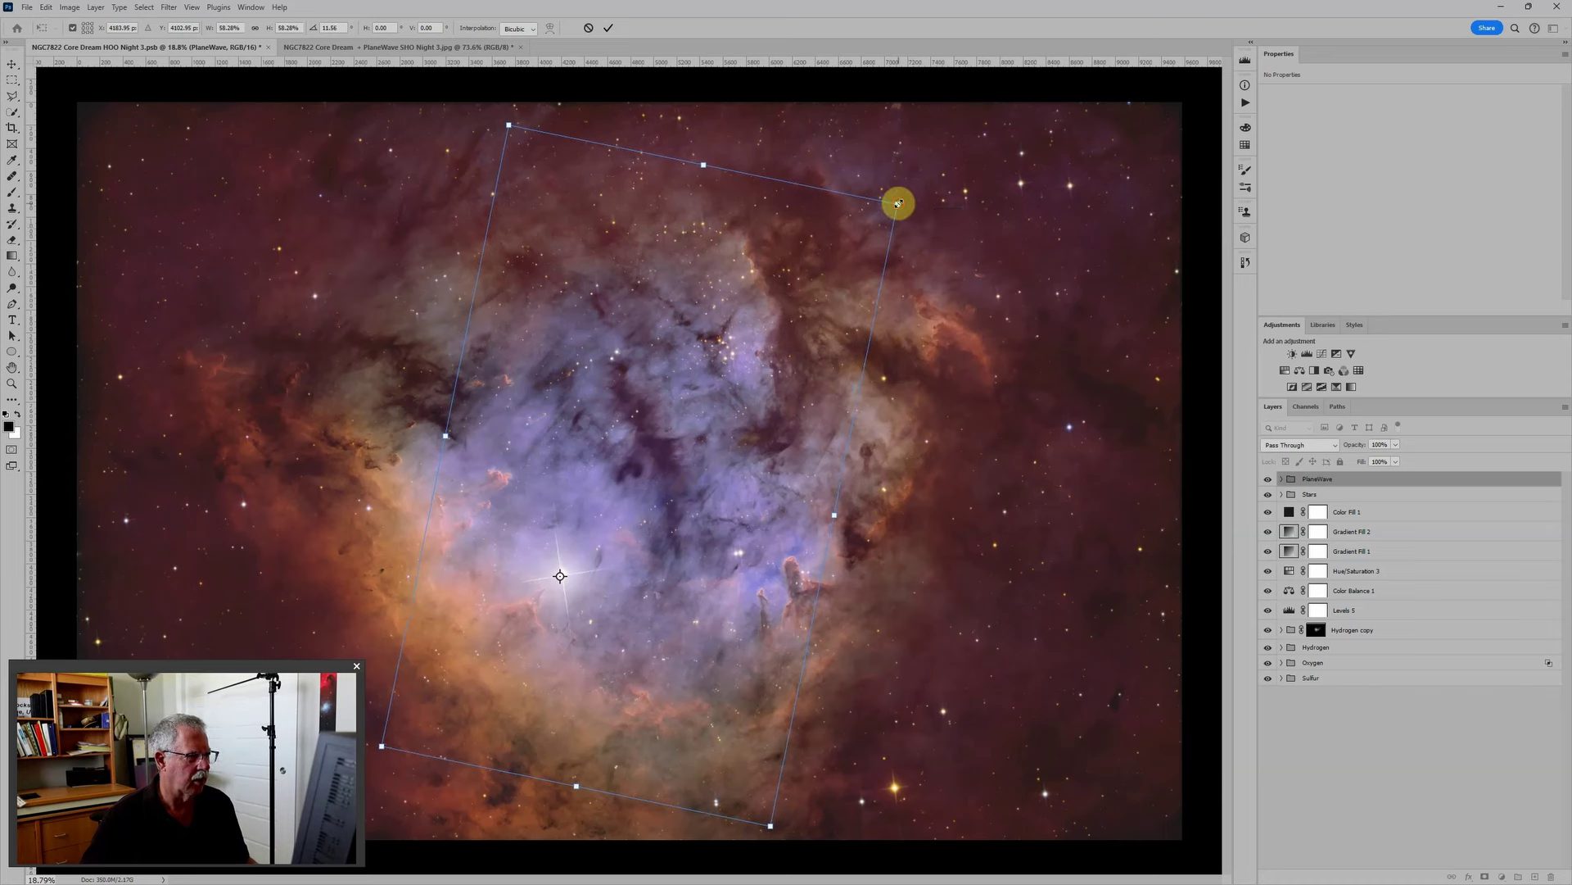
{"action": "left_click_drag", "start_coordinate": [898, 203], "coordinate": [894, 150]}
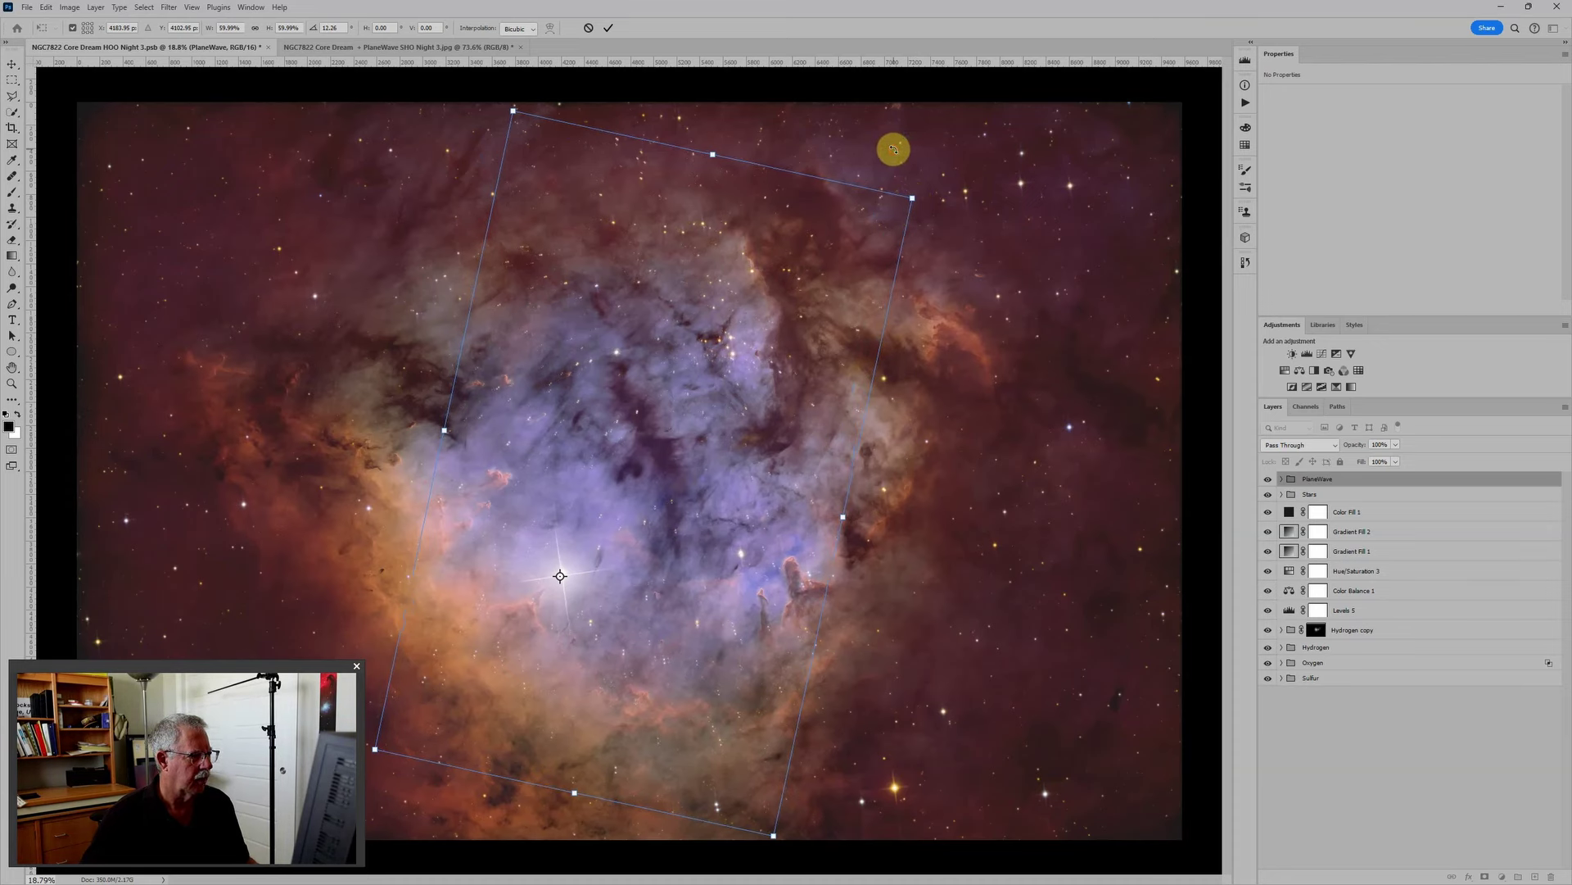
Step: Zoom in and set the PlaneWave group's blend mode to Difference
{"action": "scroll", "coordinate": [600, 172], "scroll_direction": "up", "scroll_amount": 1}
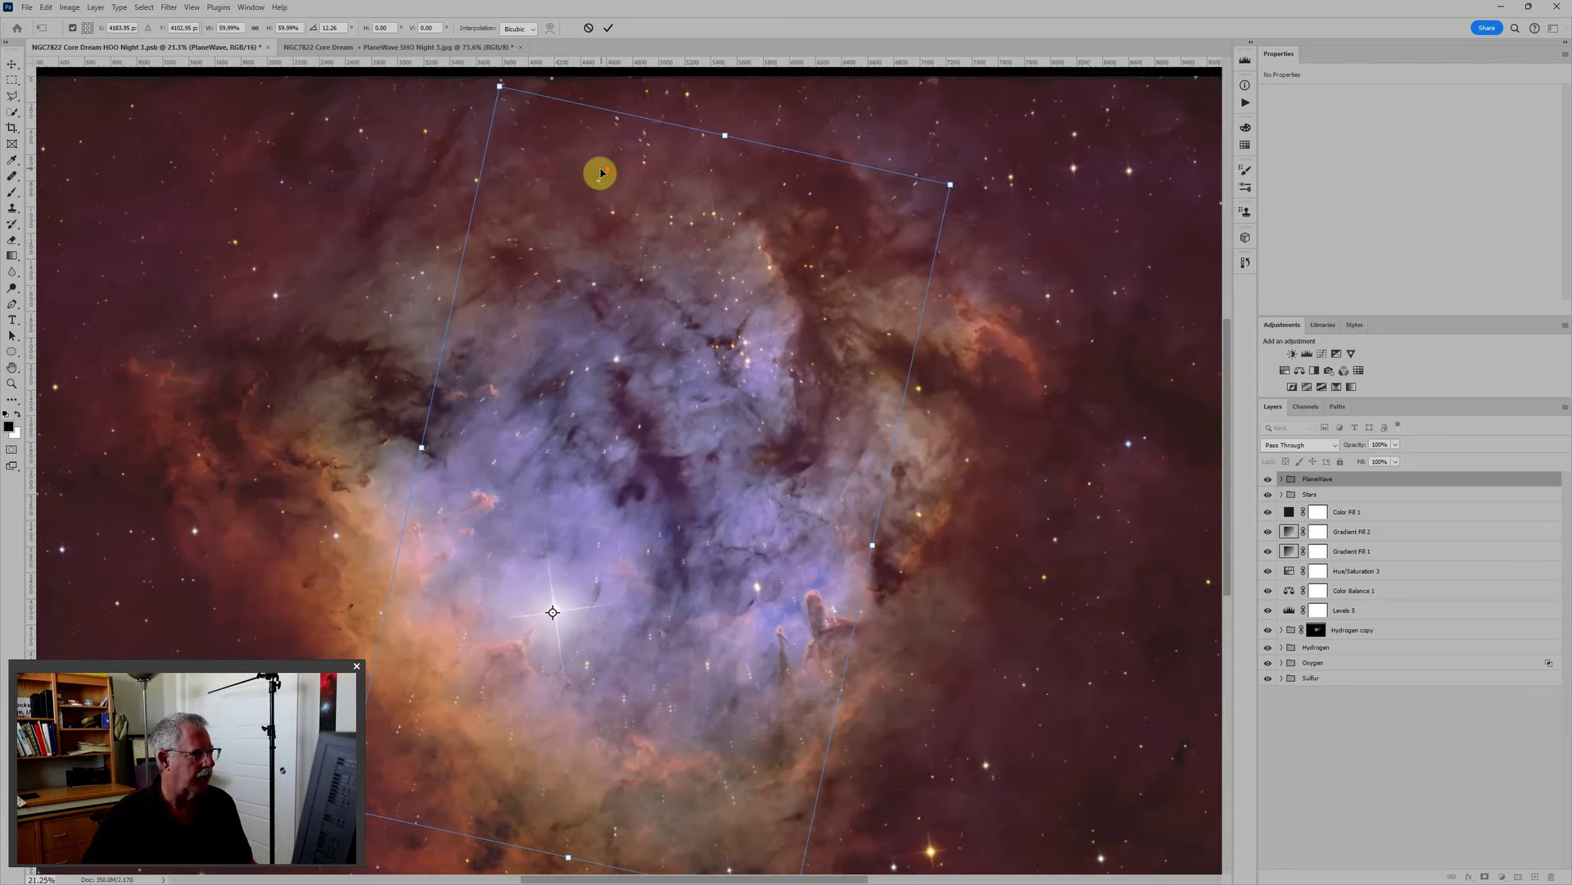
{"action": "scroll", "coordinate": [600, 172], "scroll_direction": "up", "scroll_amount": 2}
{"action": "scroll", "coordinate": [600, 172], "scroll_direction": "up", "scroll_amount": 2}
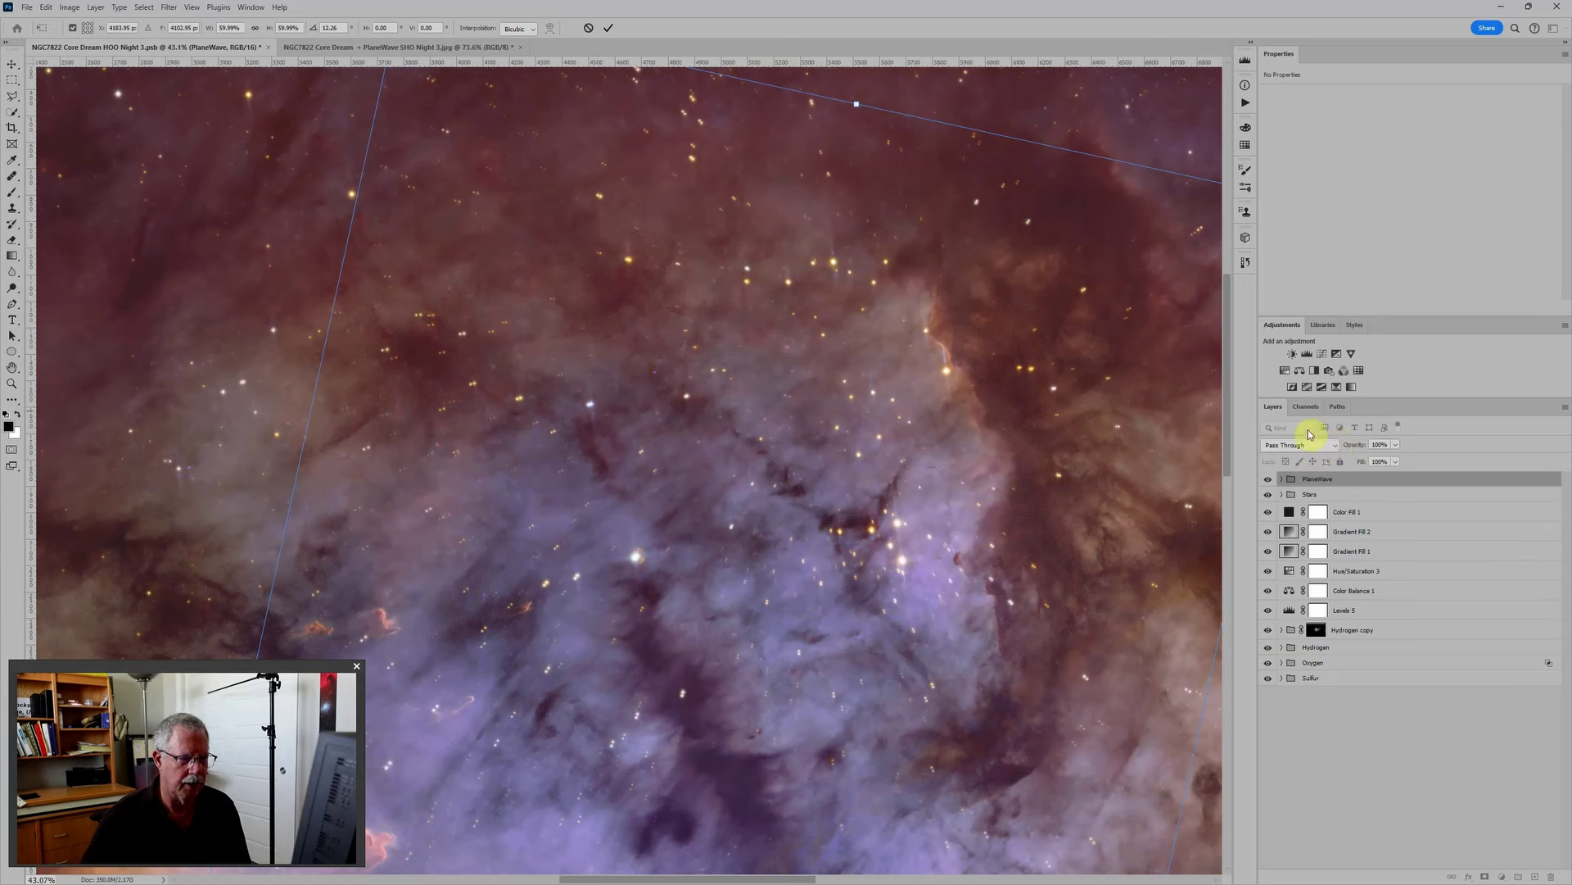
{"action": "left_click", "coordinate": [1319, 444]}
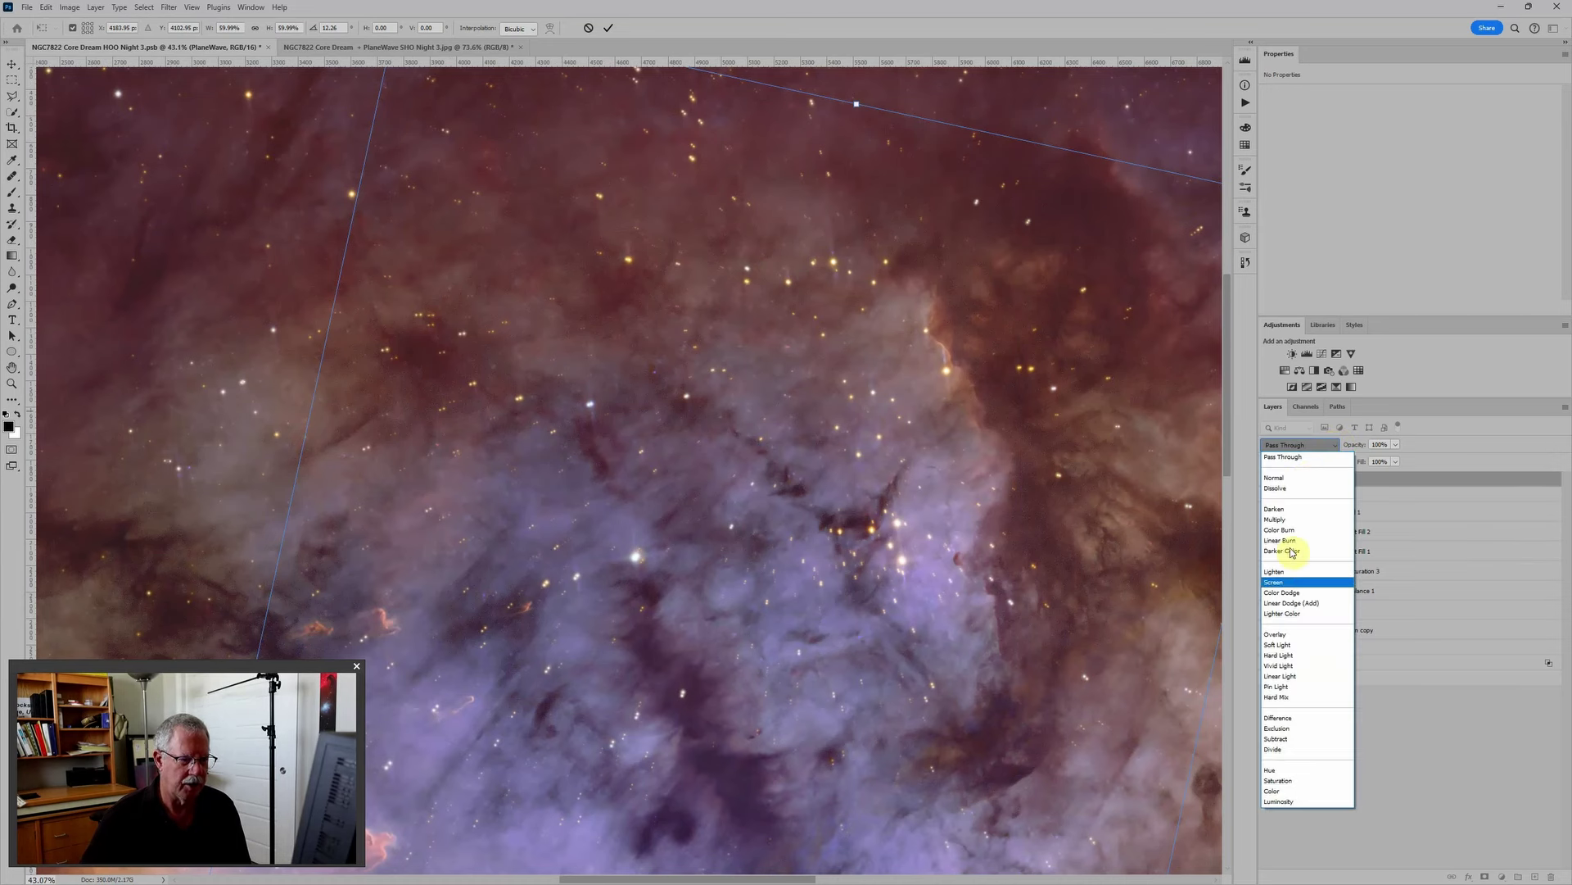
{"action": "left_click", "coordinate": [1292, 718]}
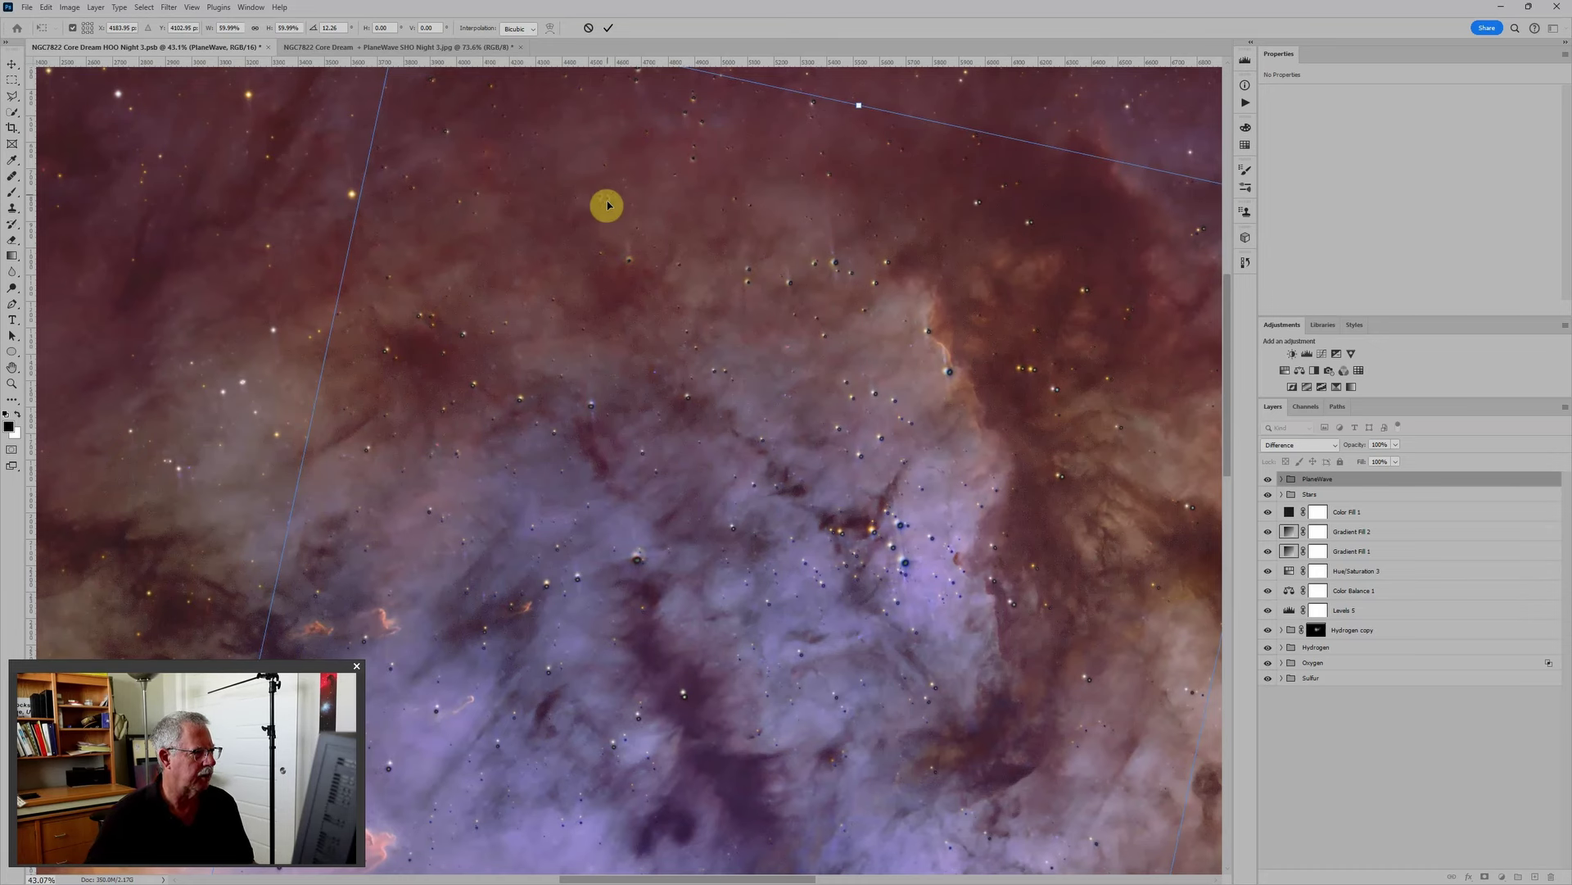
Step: Move the transform pivot onto a star near the top of the image
{"action": "scroll", "coordinate": [600, 203], "scroll_direction": "up", "scroll_amount": 2}
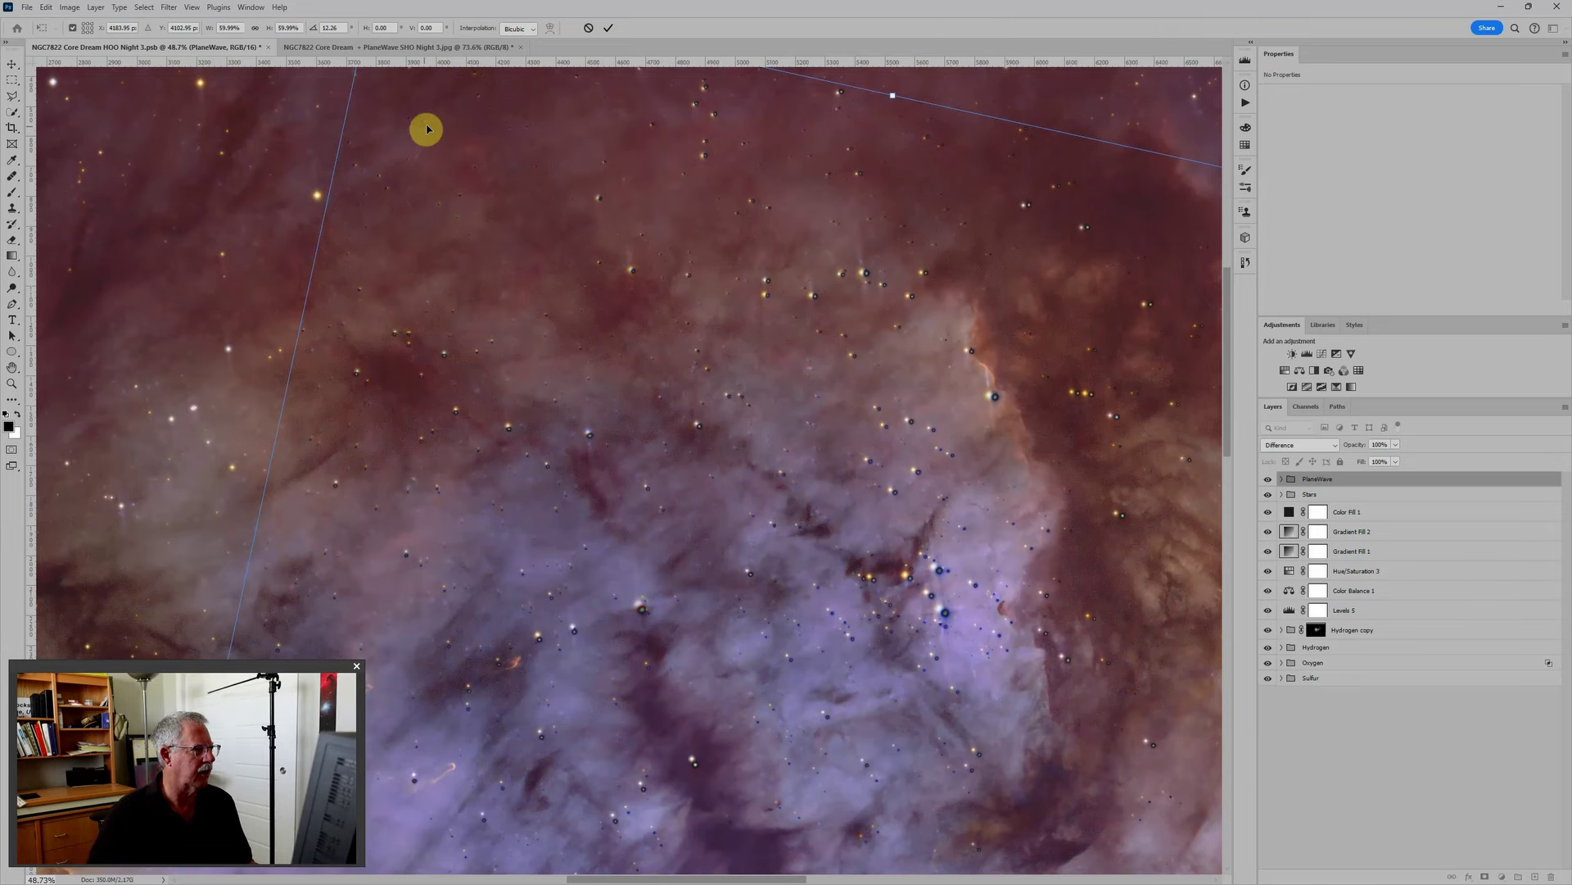
{"action": "scroll", "coordinate": [427, 131], "scroll_direction": "down", "scroll_amount": 5}
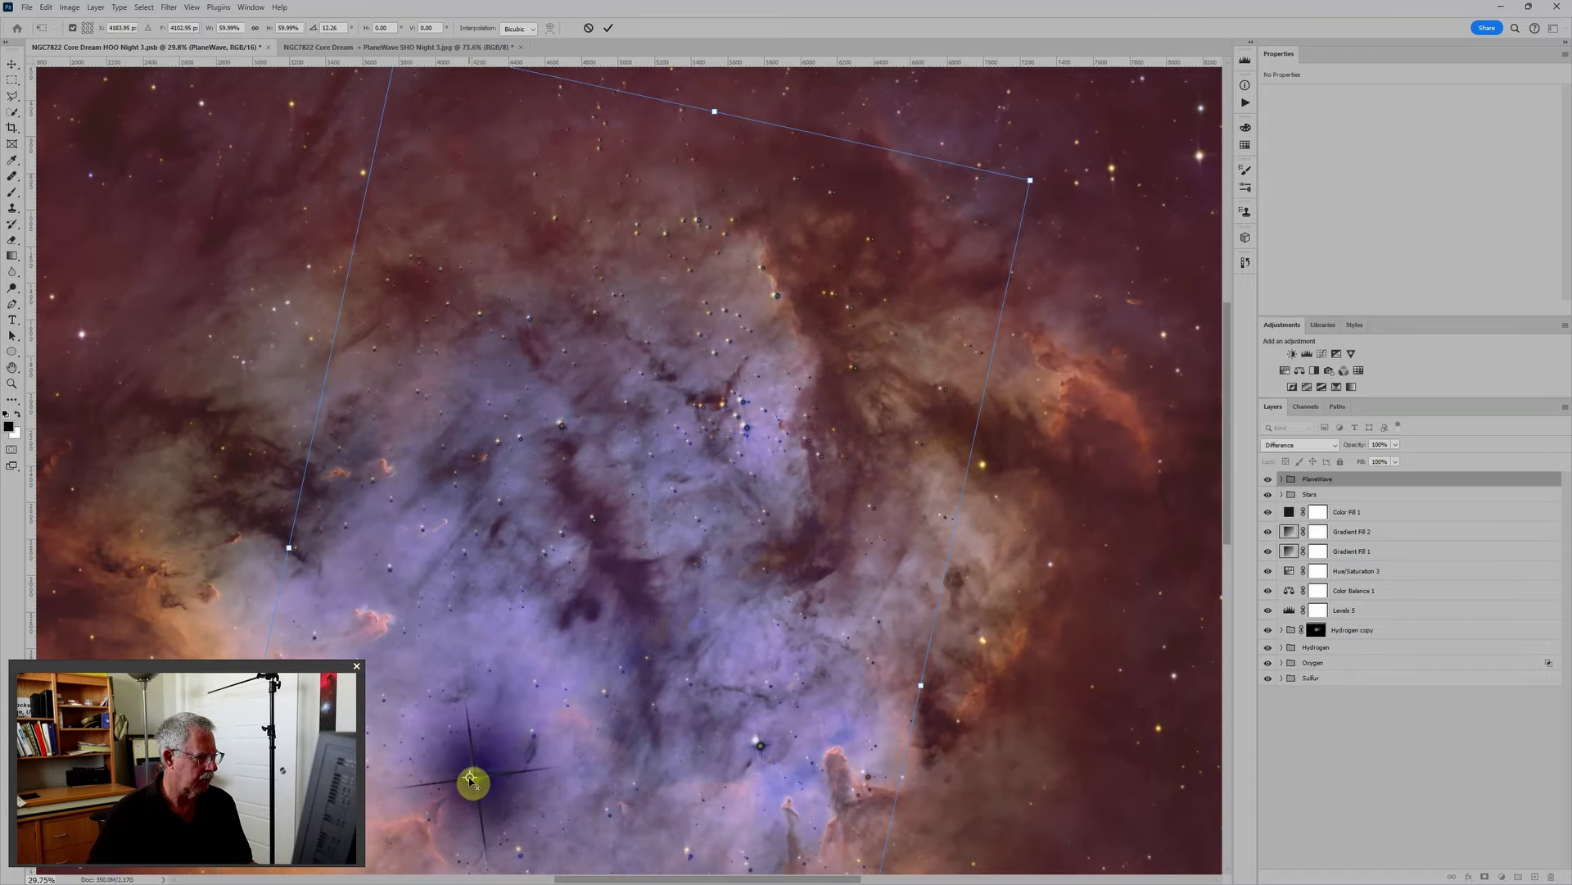
{"action": "left_click_drag", "start_coordinate": [470, 783], "coordinate": [452, 62]}
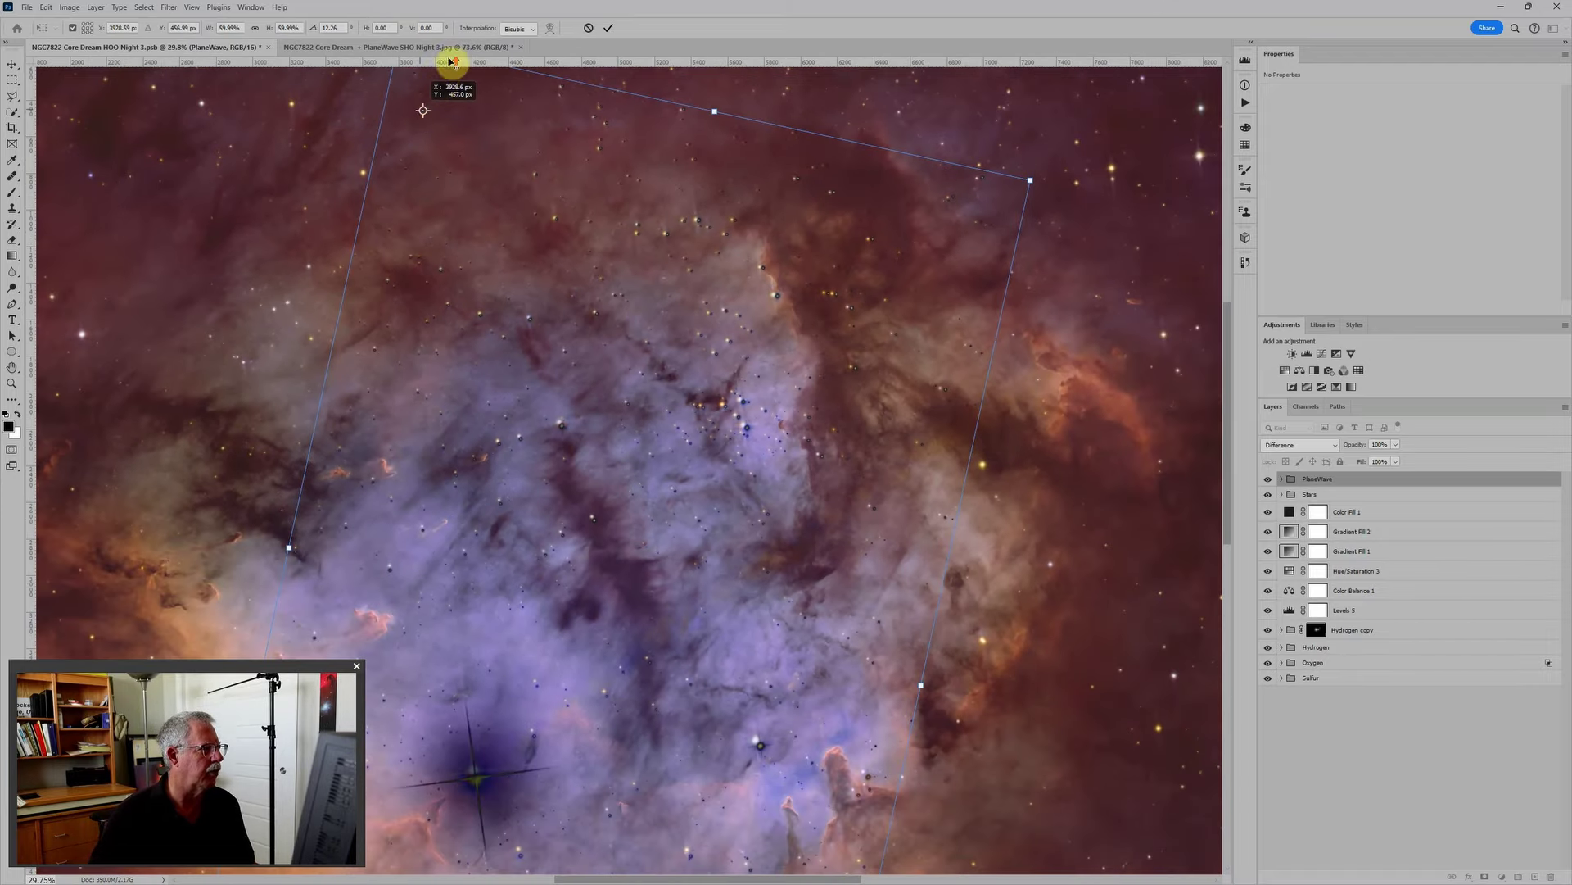
{"action": "scroll", "coordinate": [428, 119], "scroll_direction": "up", "scroll_amount": 3}
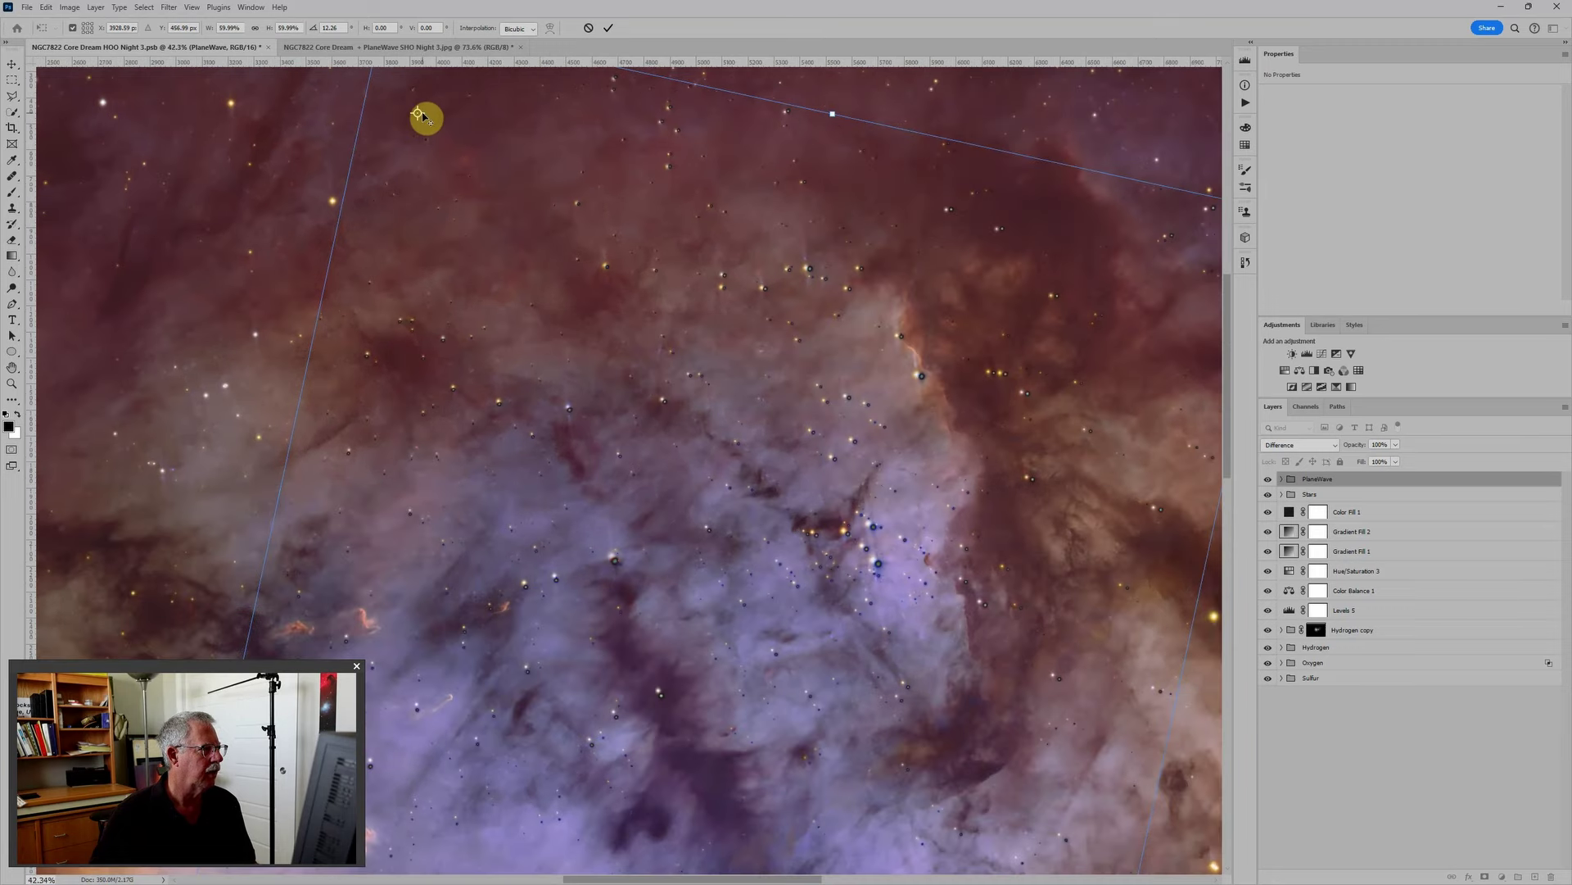
{"action": "left_click_drag", "start_coordinate": [417, 115], "coordinate": [427, 141]}
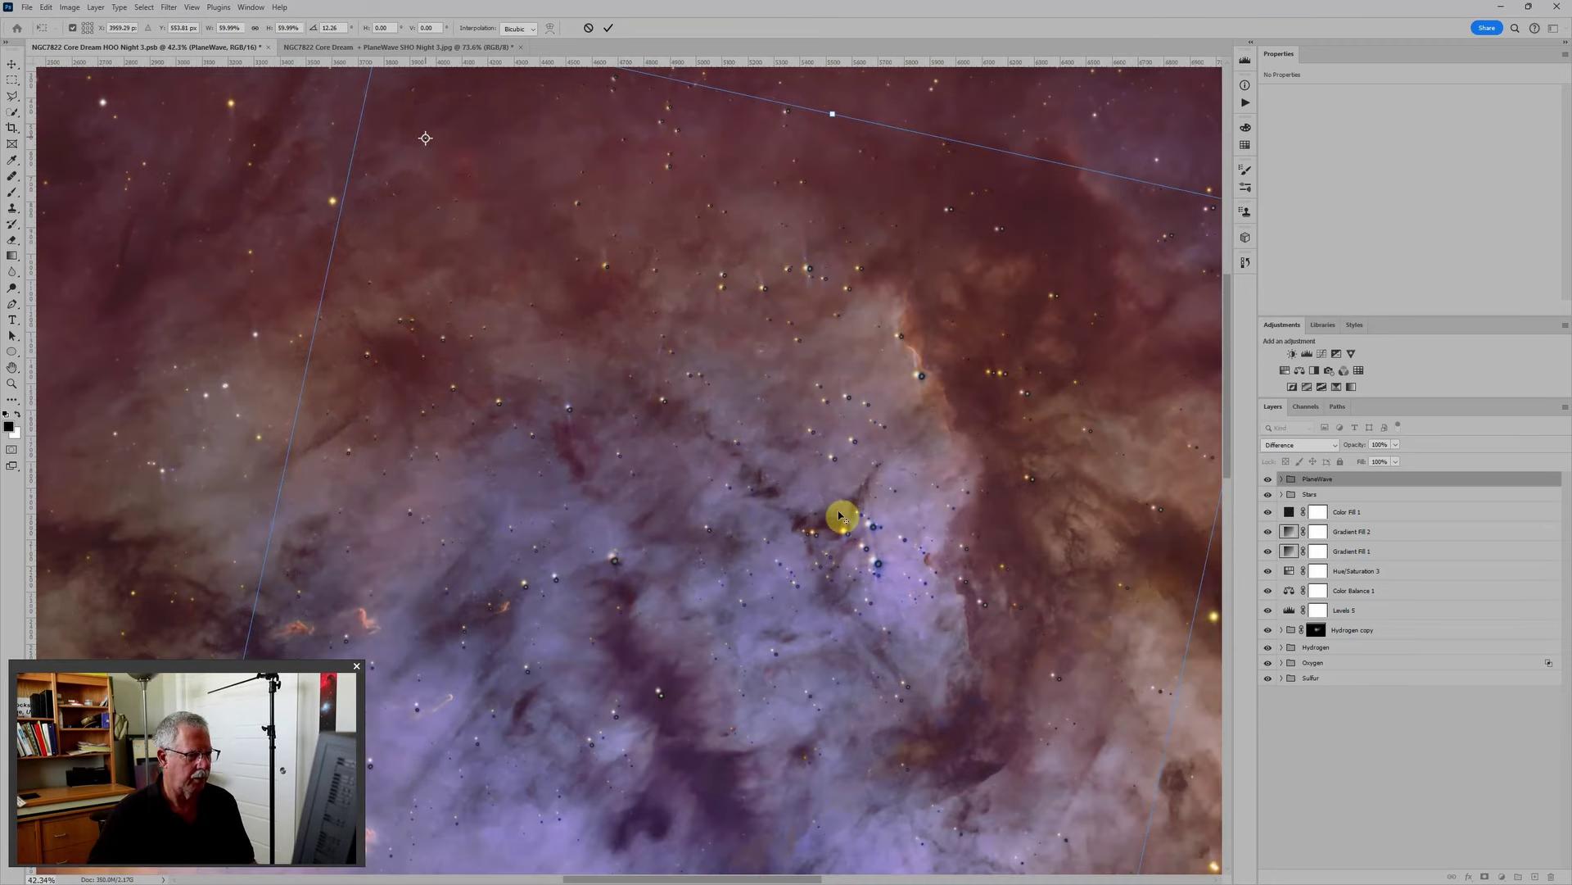
Step: Fine-tune the pending transform to about 59.4% scale and 12.3° rotation
{"action": "scroll", "coordinate": [852, 521], "scroll_direction": "down", "scroll_amount": 3}
{"action": "scroll", "coordinate": [887, 525], "scroll_direction": "down", "scroll_amount": 2}
{"action": "left_click_drag", "start_coordinate": [948, 726], "coordinate": [902, 249]}
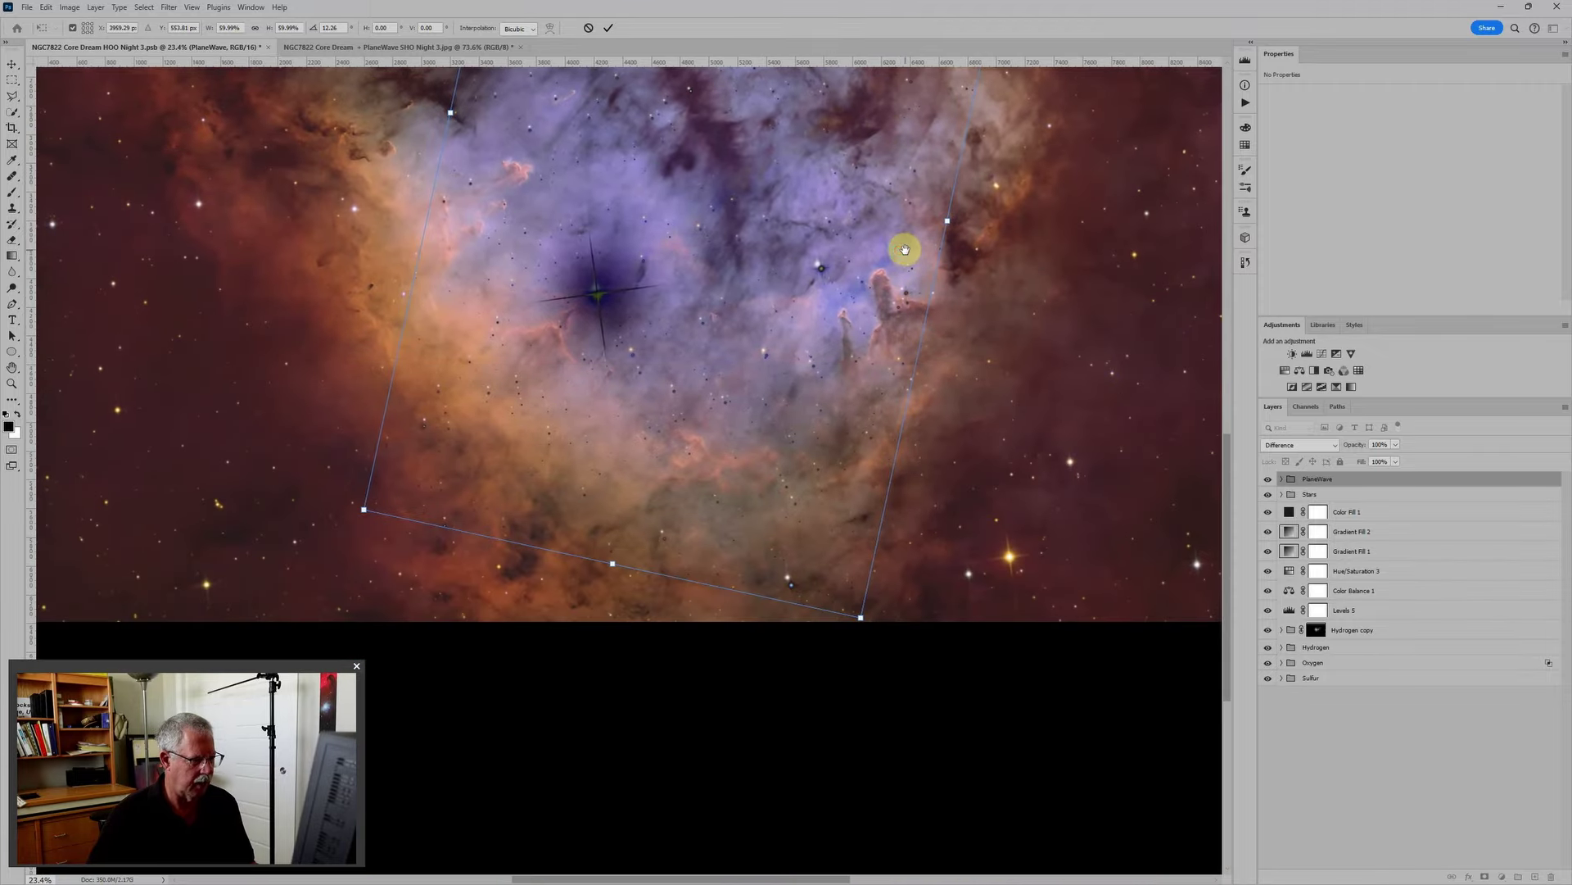
{"action": "scroll", "coordinate": [819, 586], "scroll_direction": "up", "scroll_amount": 3}
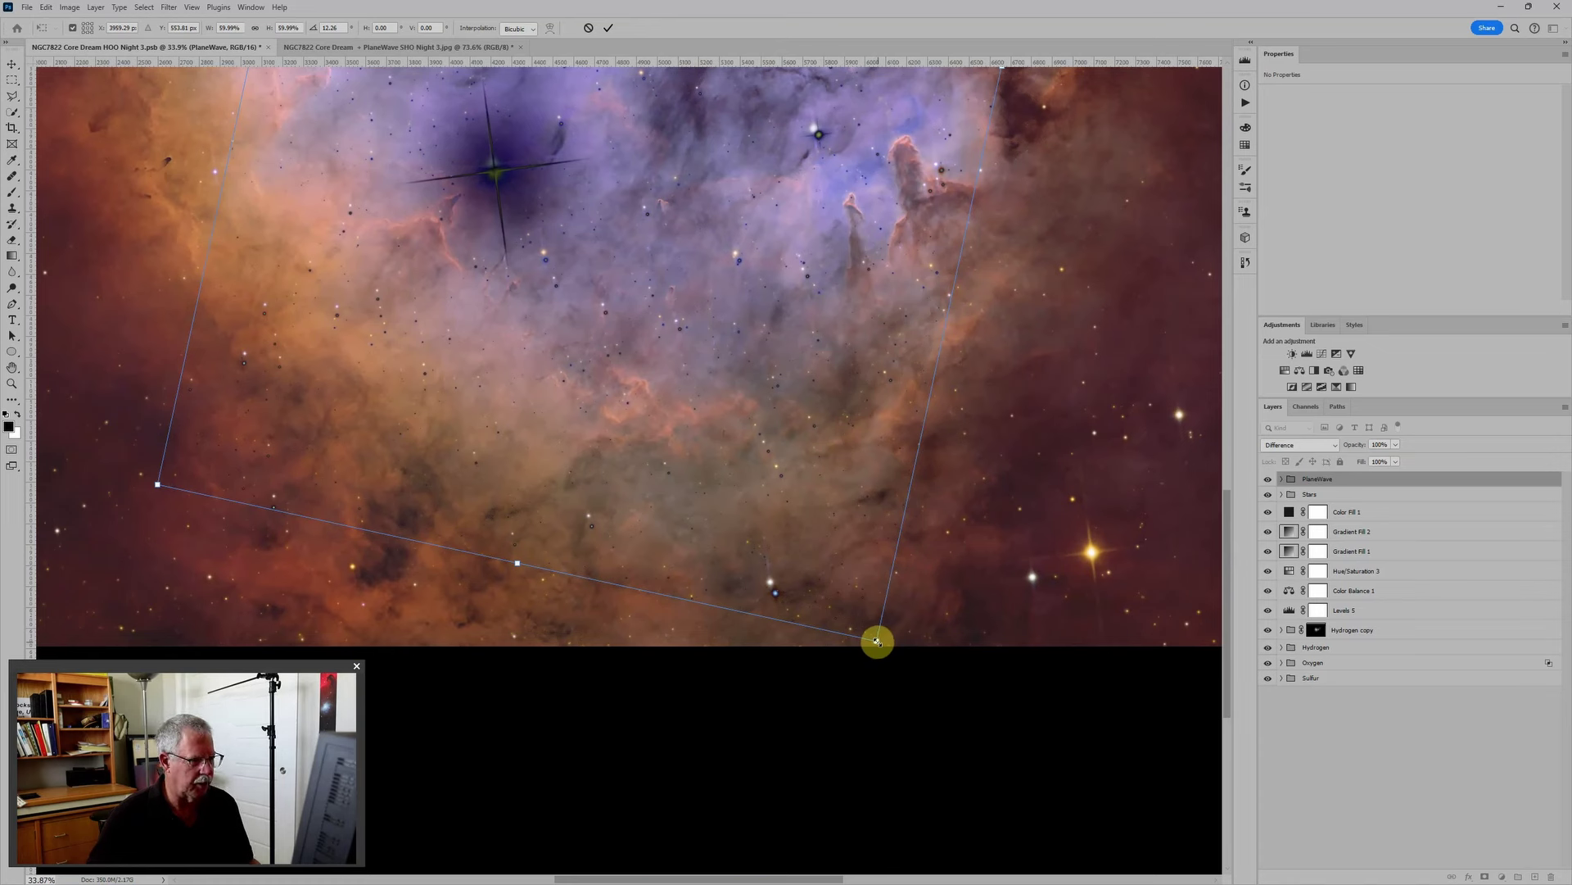
{"action": "left_click_drag", "start_coordinate": [875, 641], "coordinate": [871, 629]}
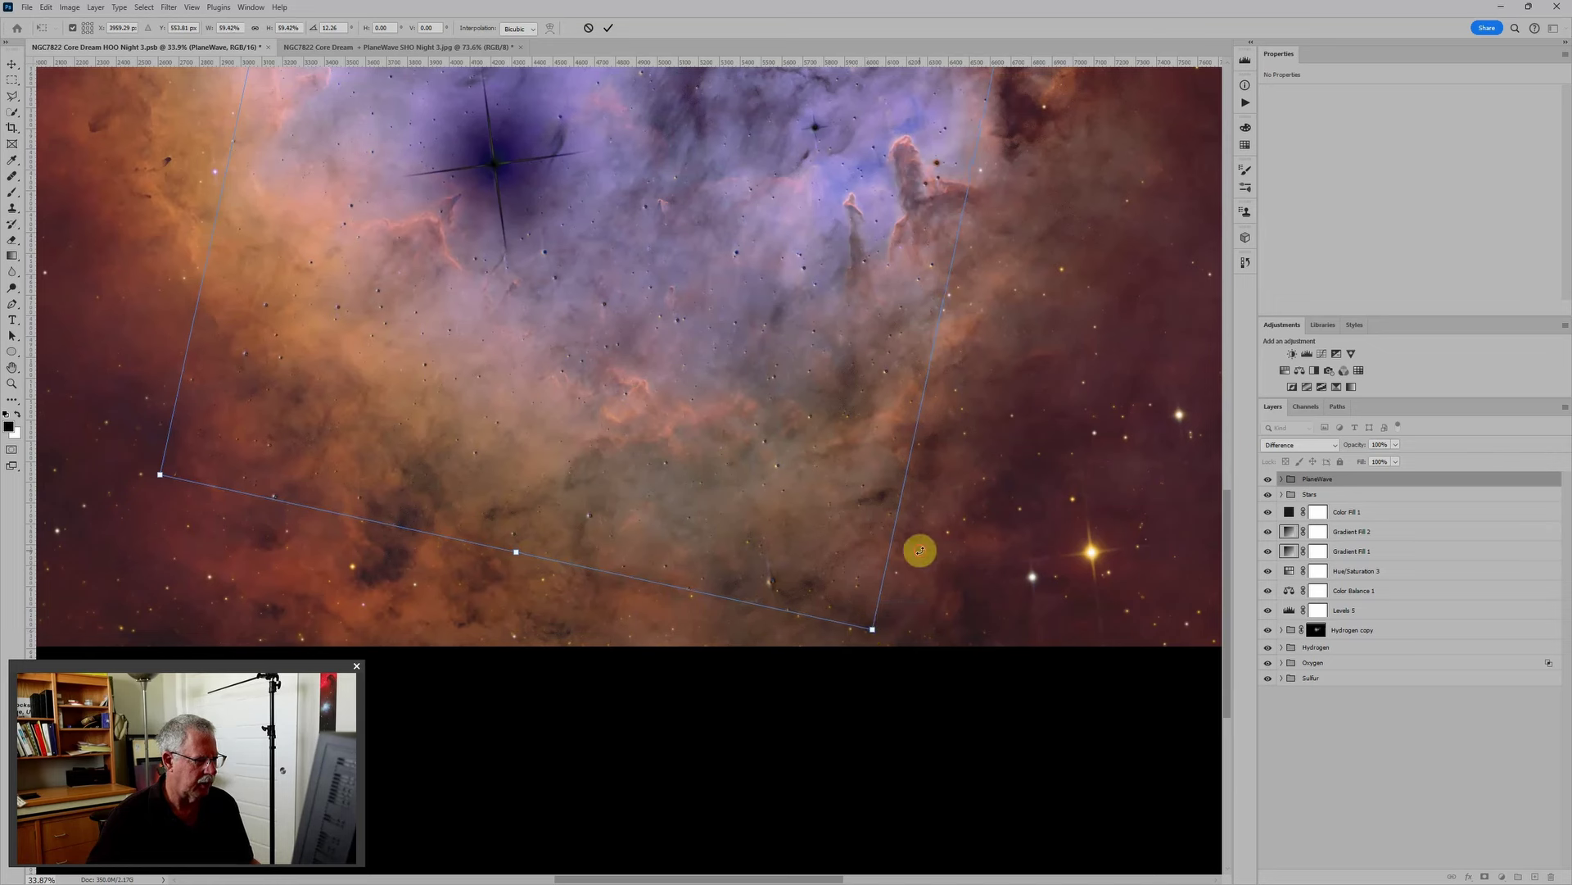
{"action": "left_click_drag", "start_coordinate": [918, 552], "coordinate": [917, 552]}
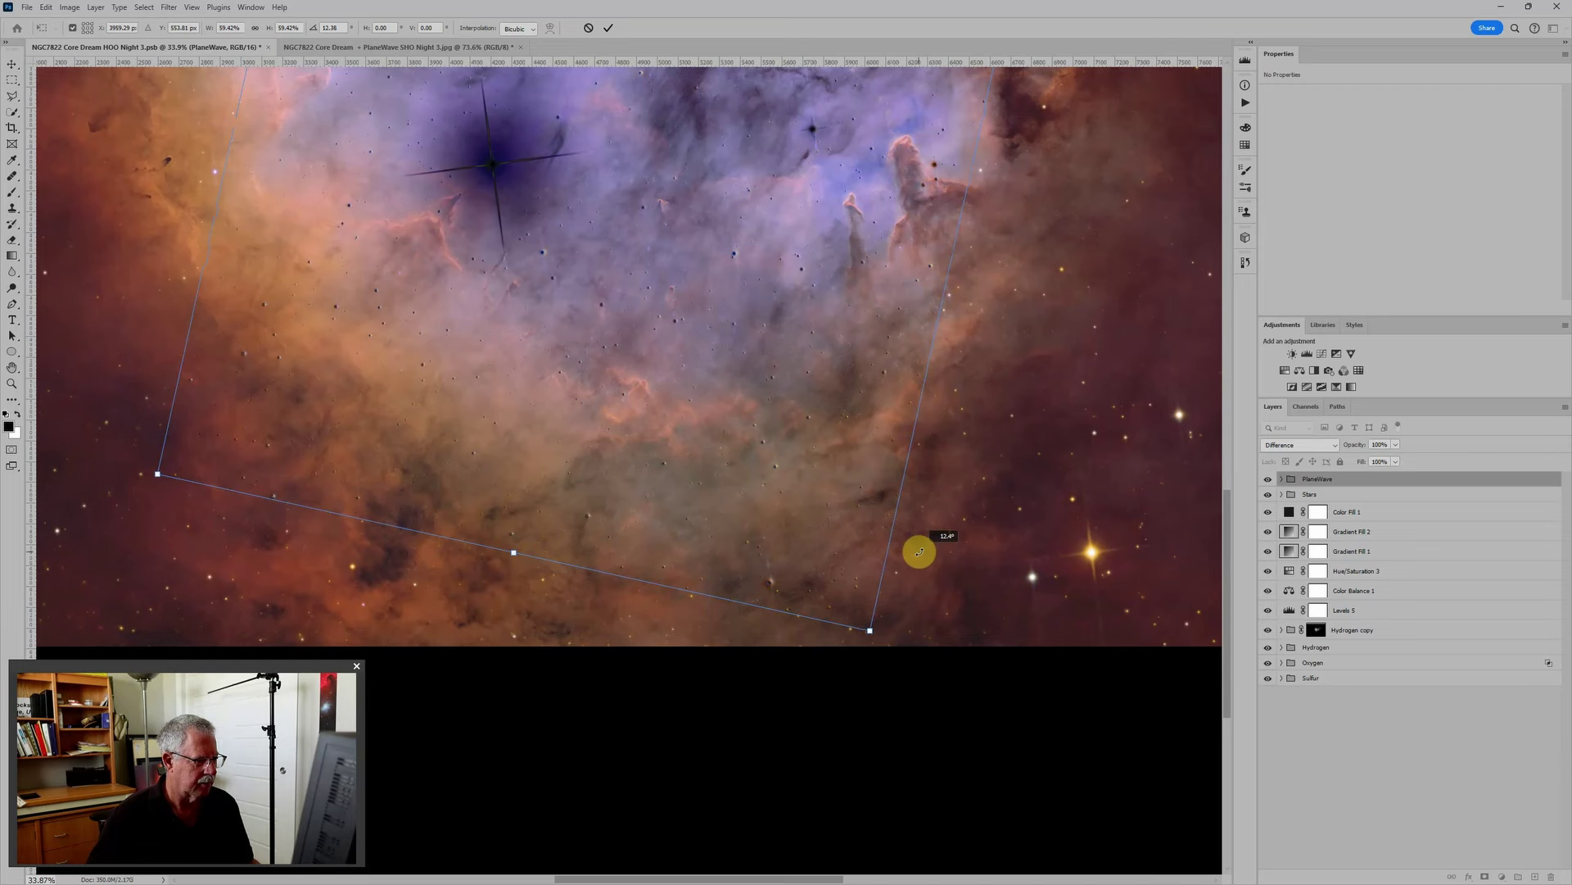
{"action": "left_click_drag", "start_coordinate": [919, 552], "coordinate": [918, 553]}
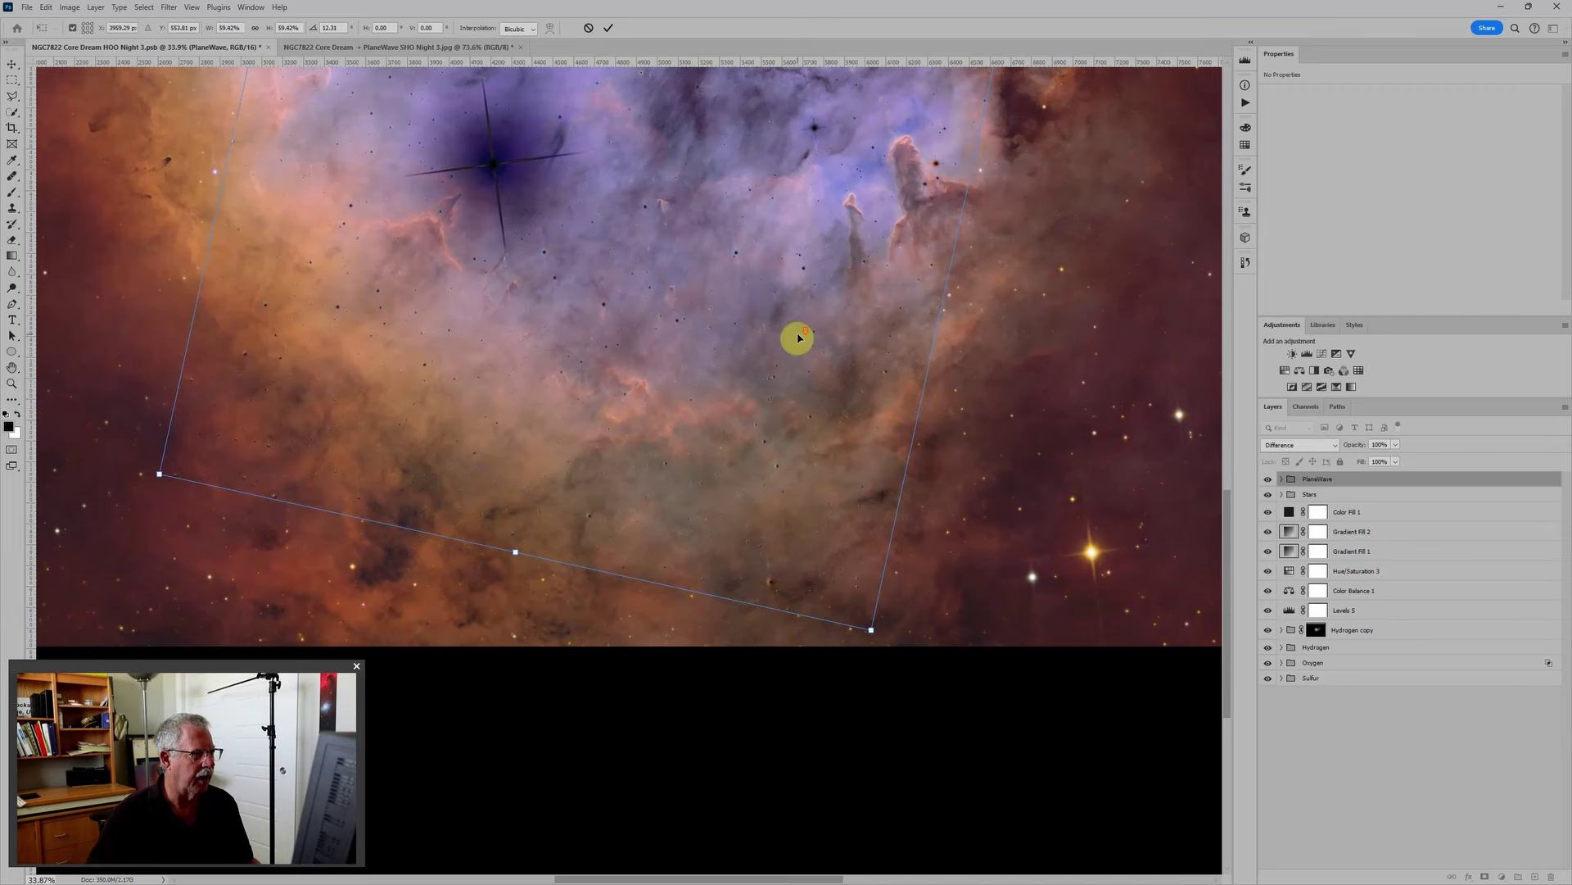
{"action": "scroll", "coordinate": [800, 340], "scroll_direction": "down", "scroll_amount": 5}
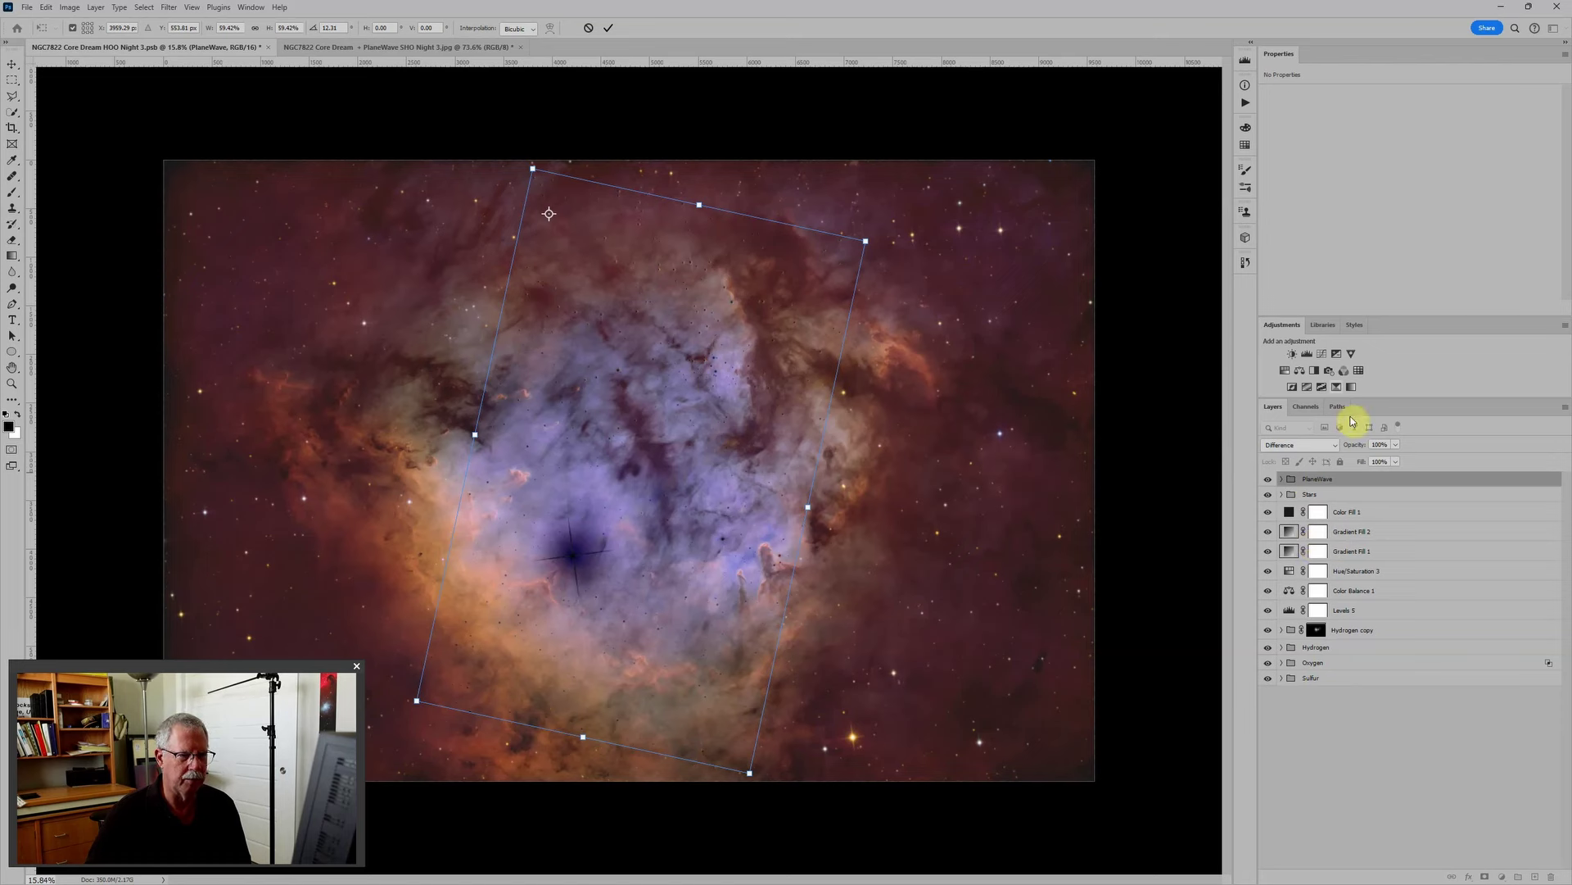
Step: Commit the PlaneWave scale and rotation, then blend it in Difference mode to check alignment
{"action": "left_click", "coordinate": [609, 30]}
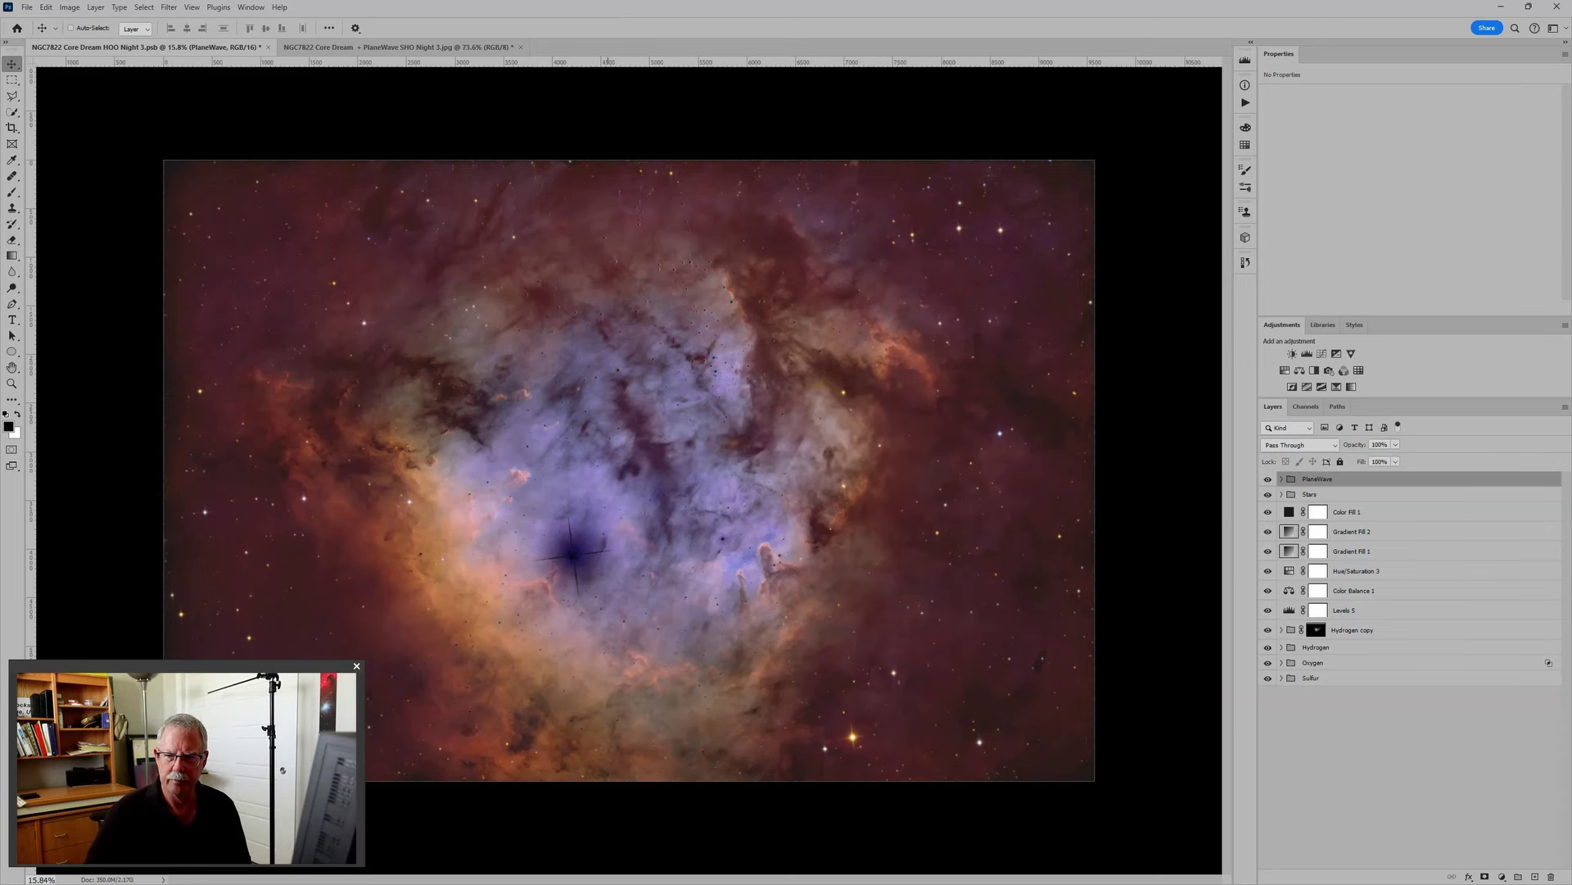
{"action": "key", "text": "shift+alt+e"}
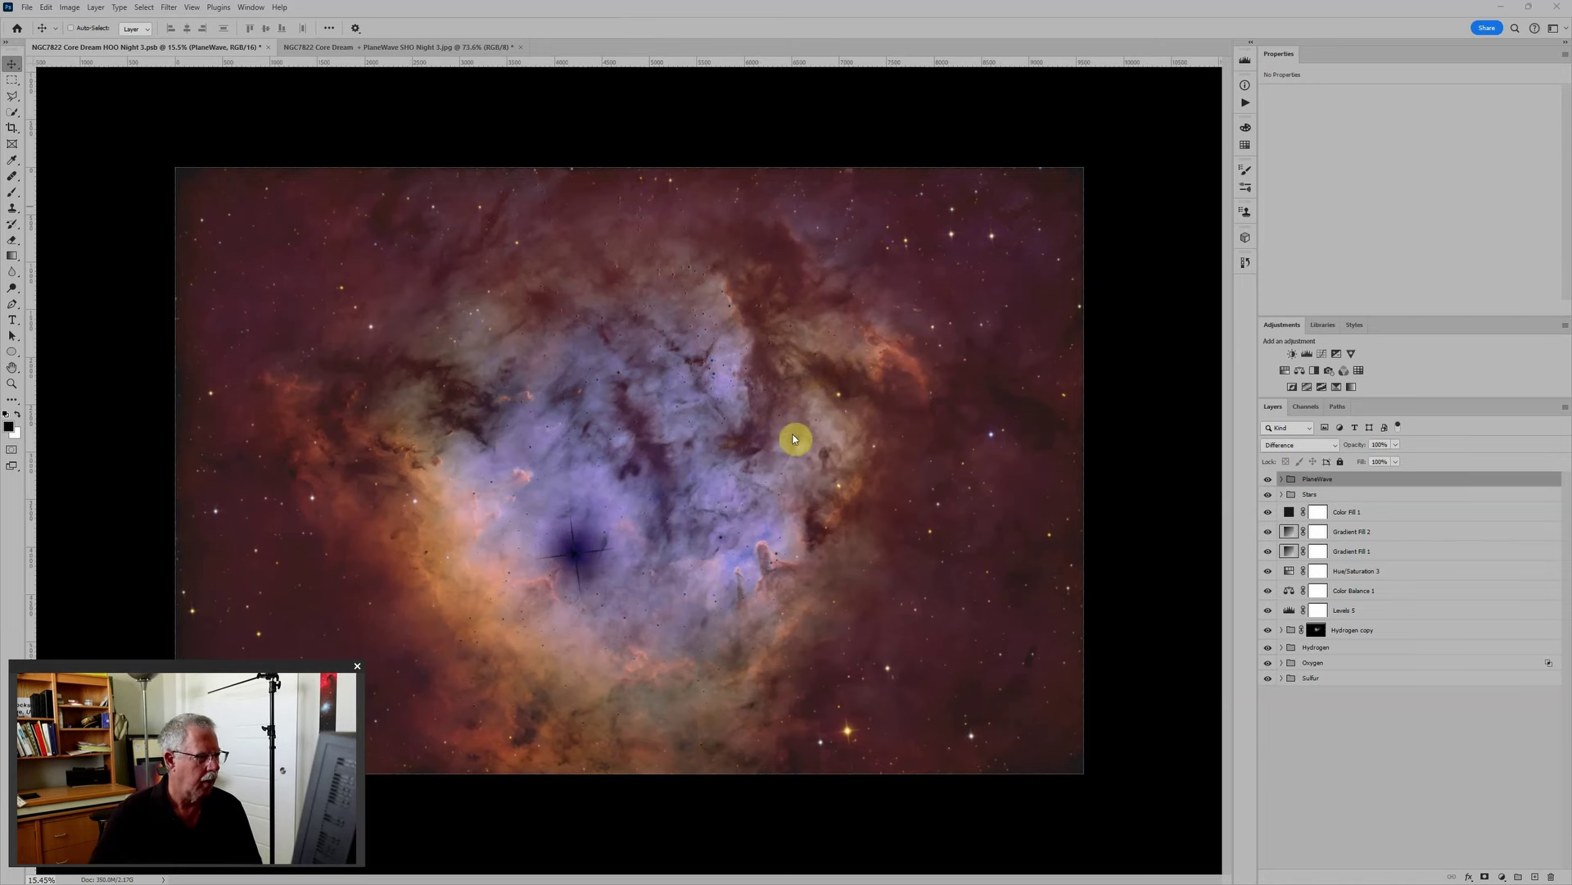
{"action": "key", "text": "ctrl+0"}
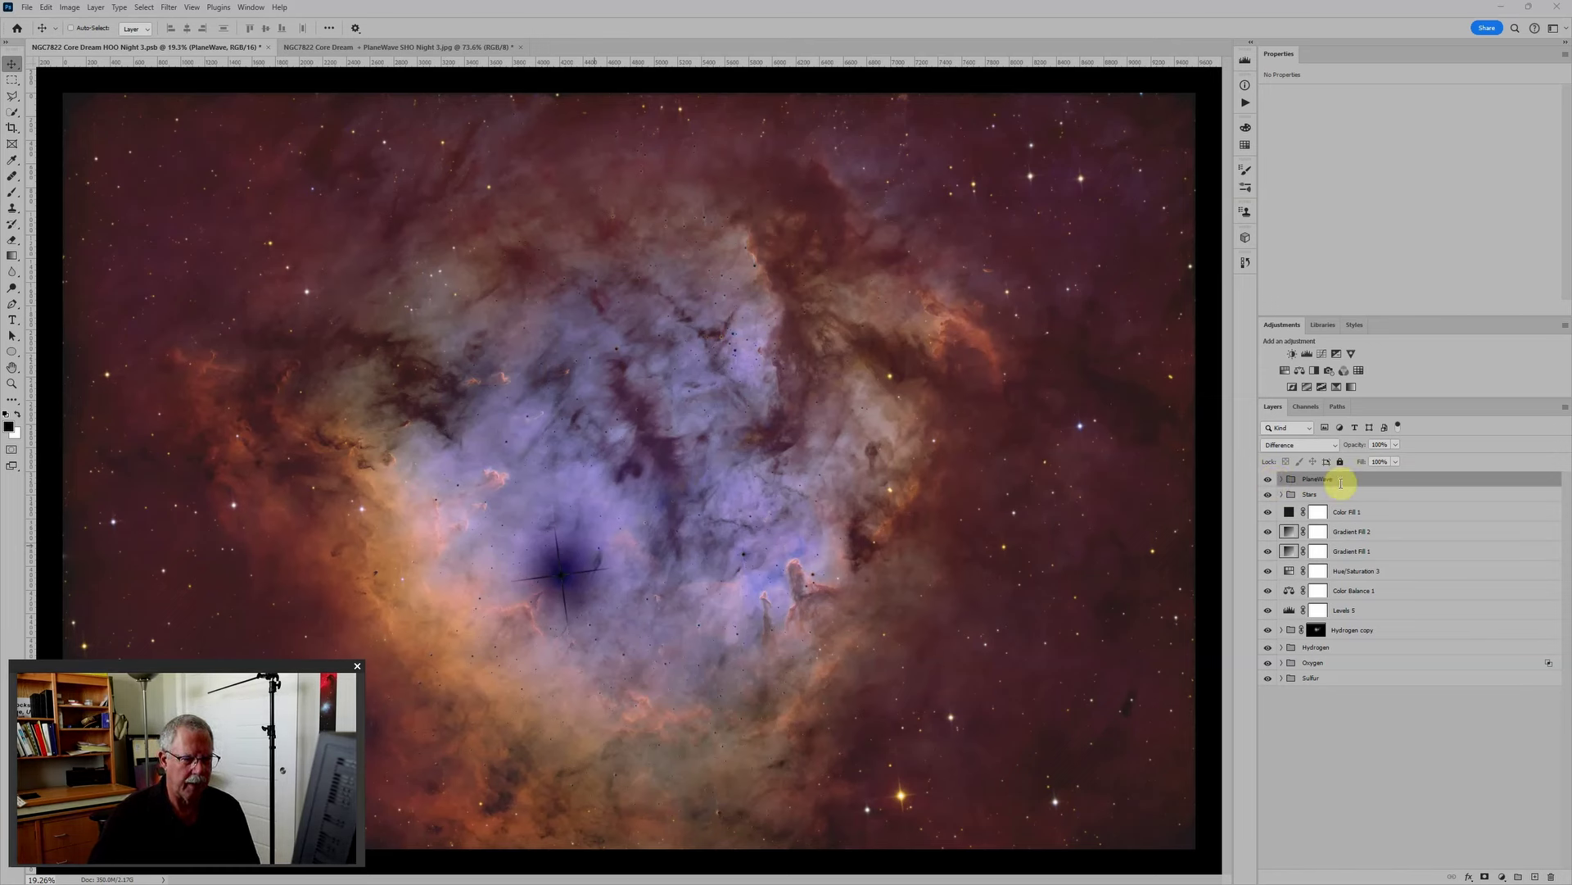
Step: Return the PlaneWave group to Pass Through and toggle its visibility to compare
{"action": "left_click", "coordinate": [1304, 444]}
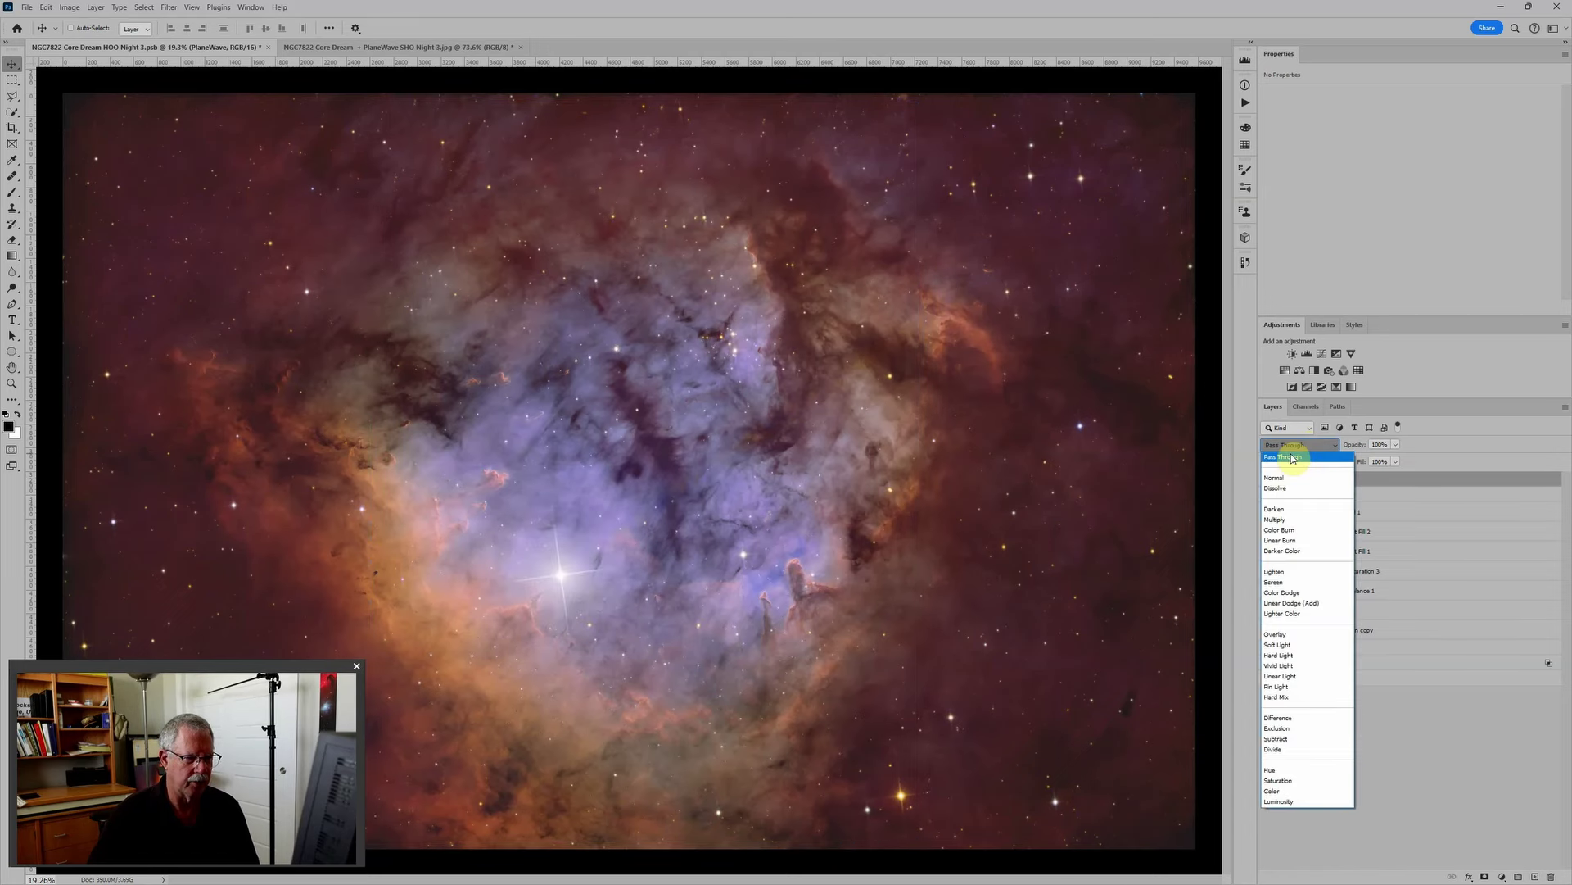
{"action": "left_click", "coordinate": [1292, 458]}
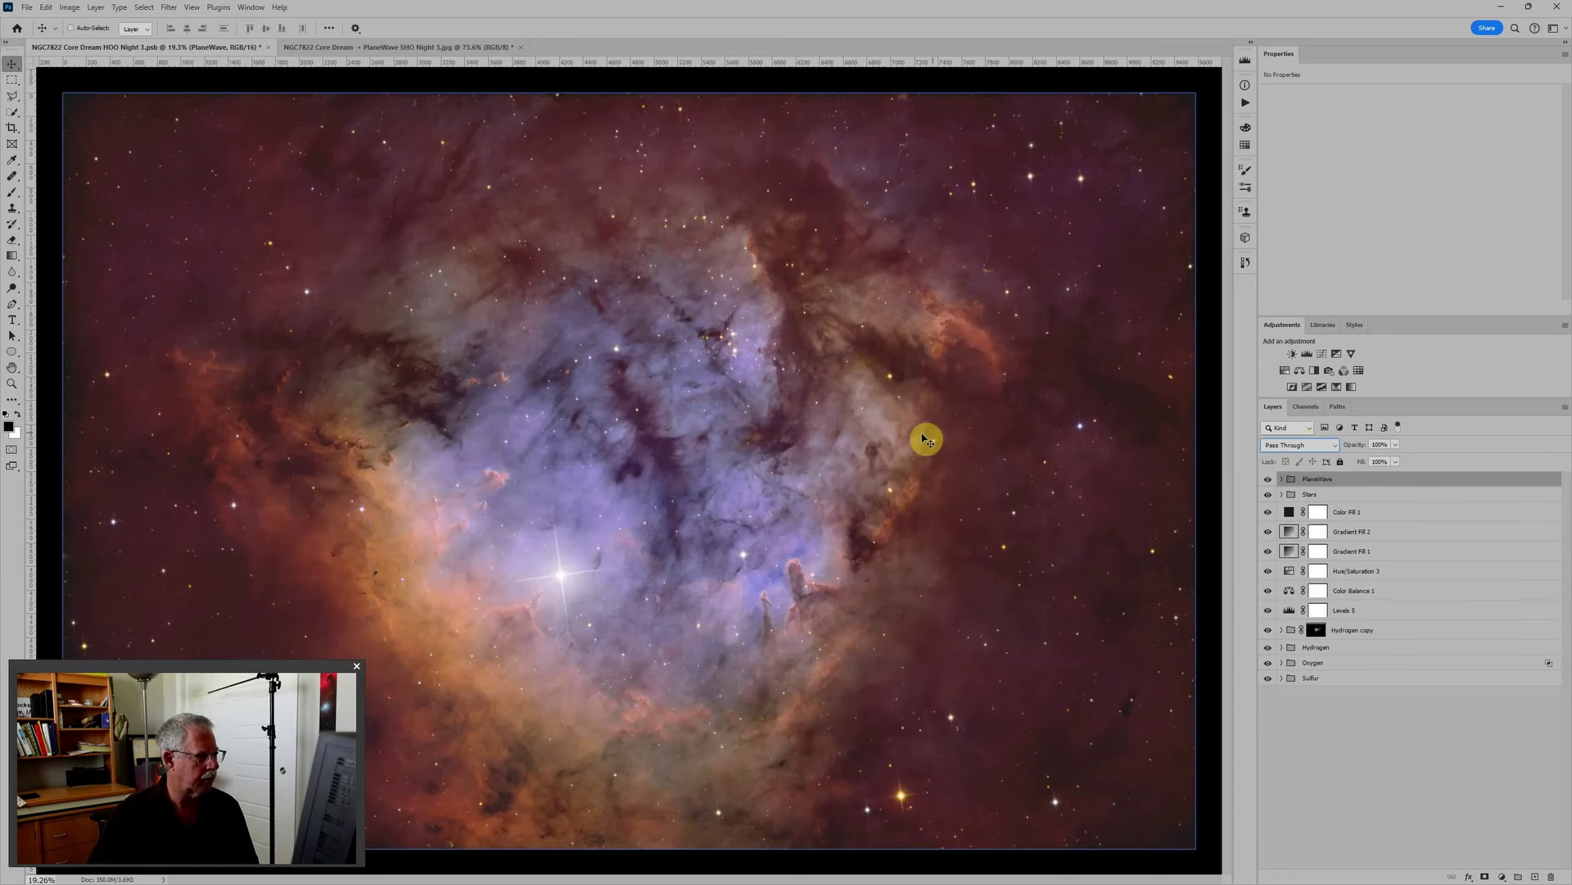
{"action": "left_click", "coordinate": [1269, 480]}
{"action": "left_click", "coordinate": [1268, 480]}
{"action": "left_click", "coordinate": [1269, 480]}
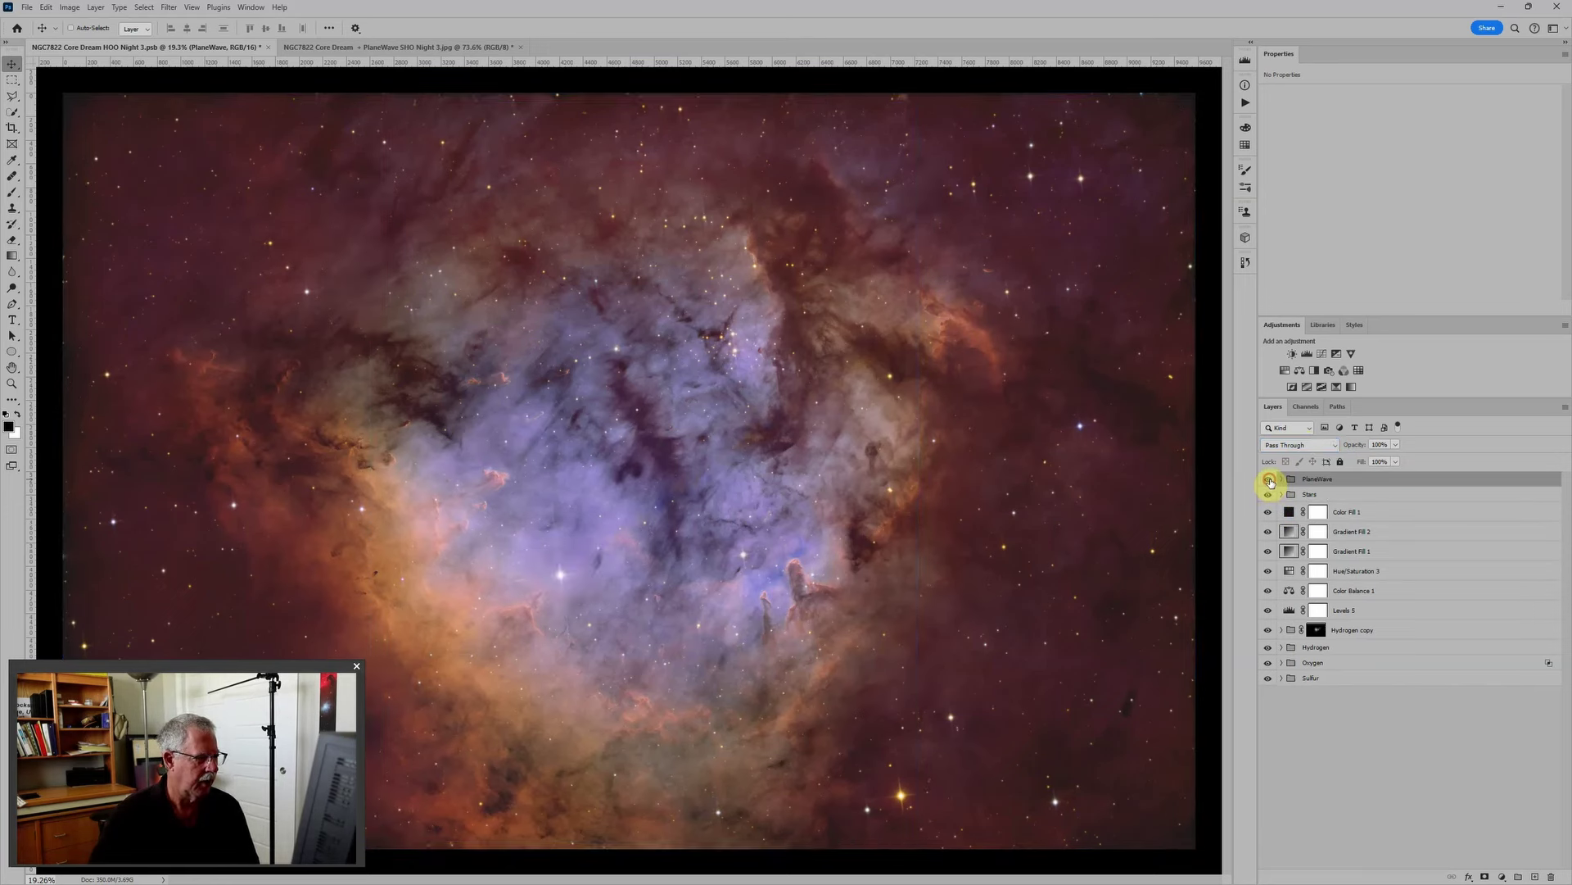
{"action": "left_click", "coordinate": [1269, 480]}
Step: Turn the Oxygen and Sulfur layers back on inside PlaneWave, then collapse and hide the group
{"action": "left_click", "coordinate": [1282, 480]}
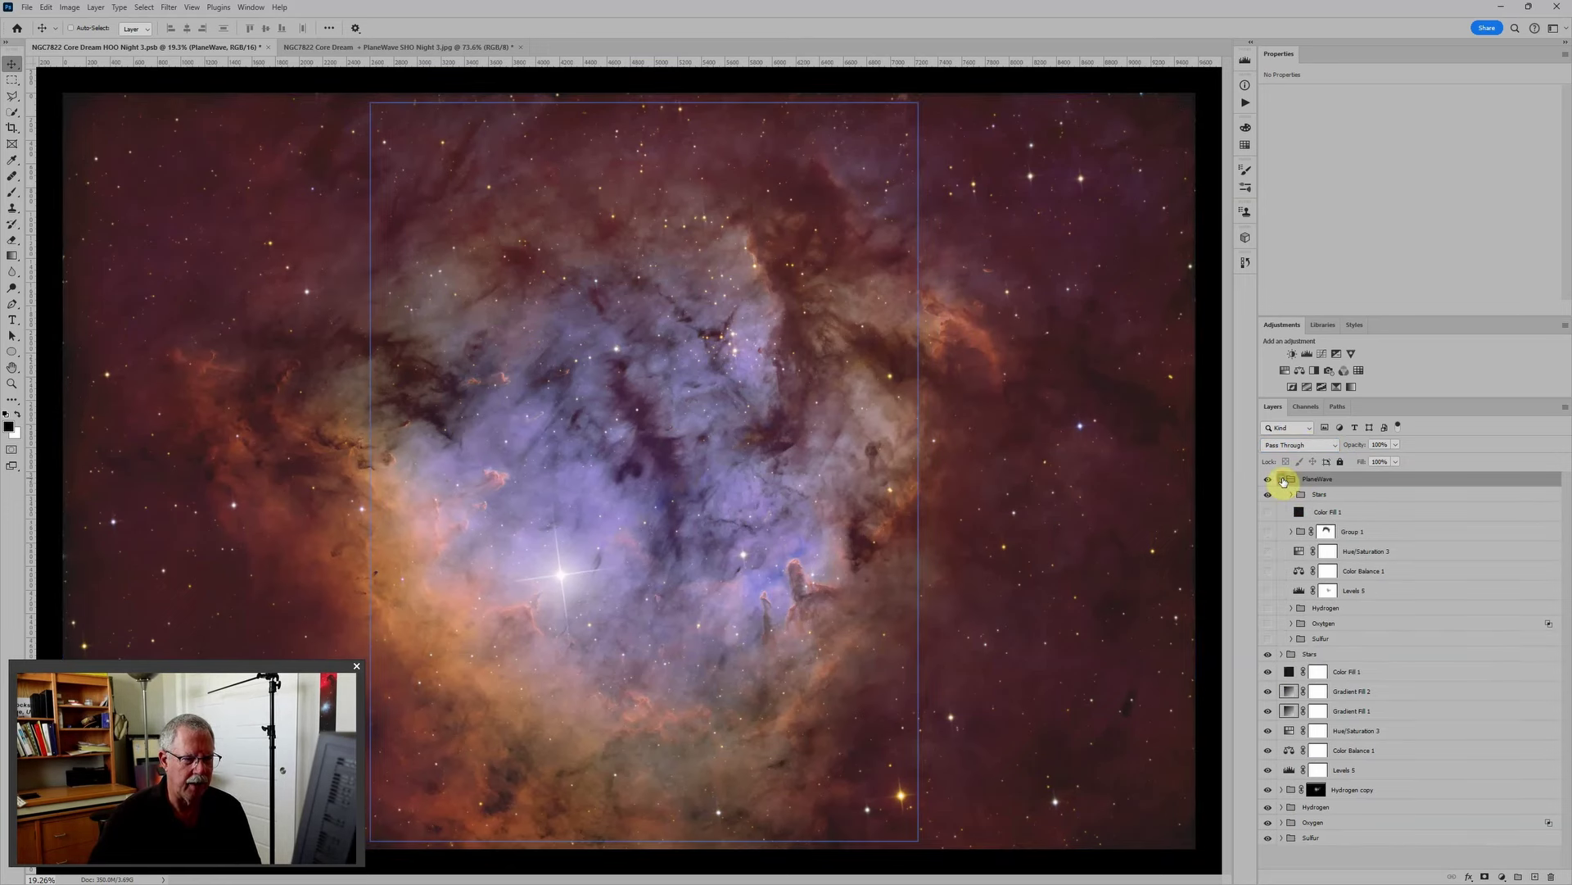
{"action": "left_click_drag", "start_coordinate": [1268, 623], "coordinate": [1269, 639]}
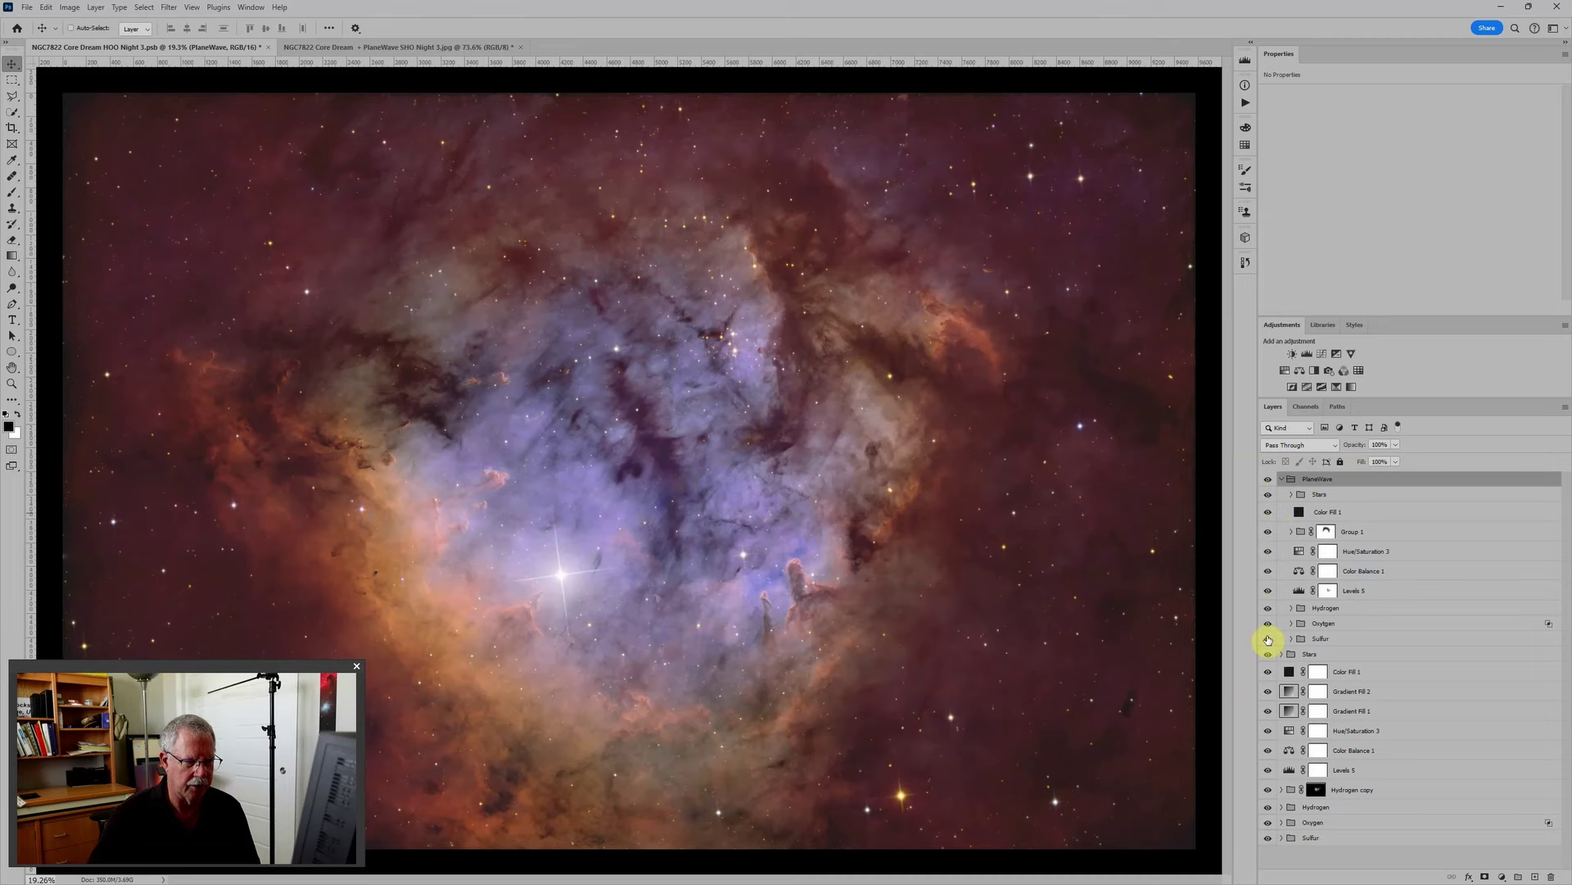
{"action": "scroll", "coordinate": [700, 459], "scroll_direction": "down", "scroll_amount": 2}
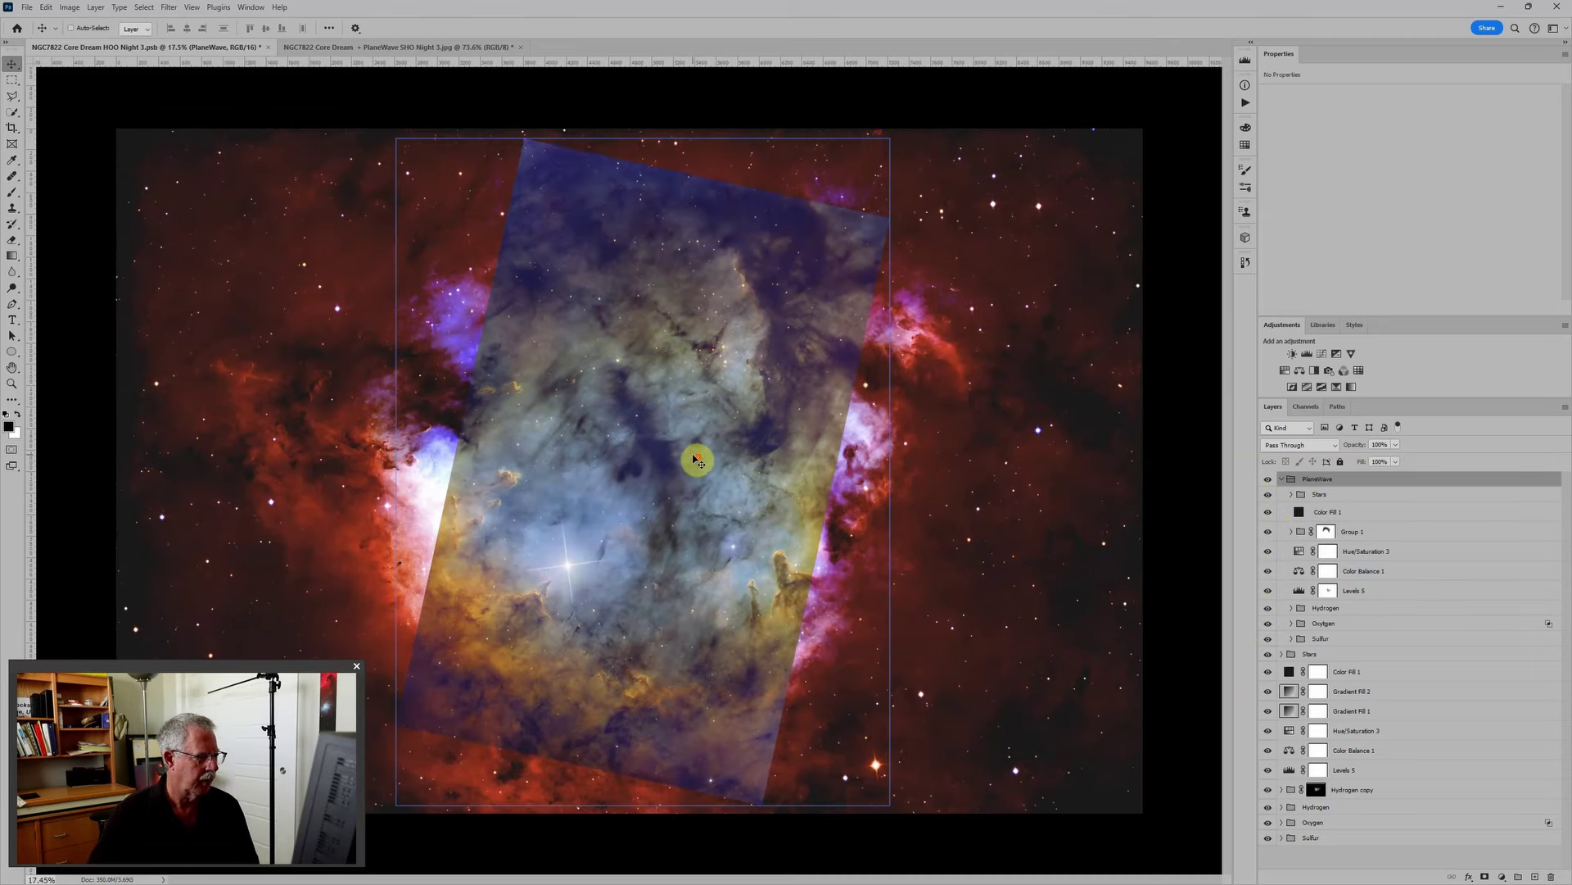
{"action": "left_click", "coordinate": [1282, 479]}
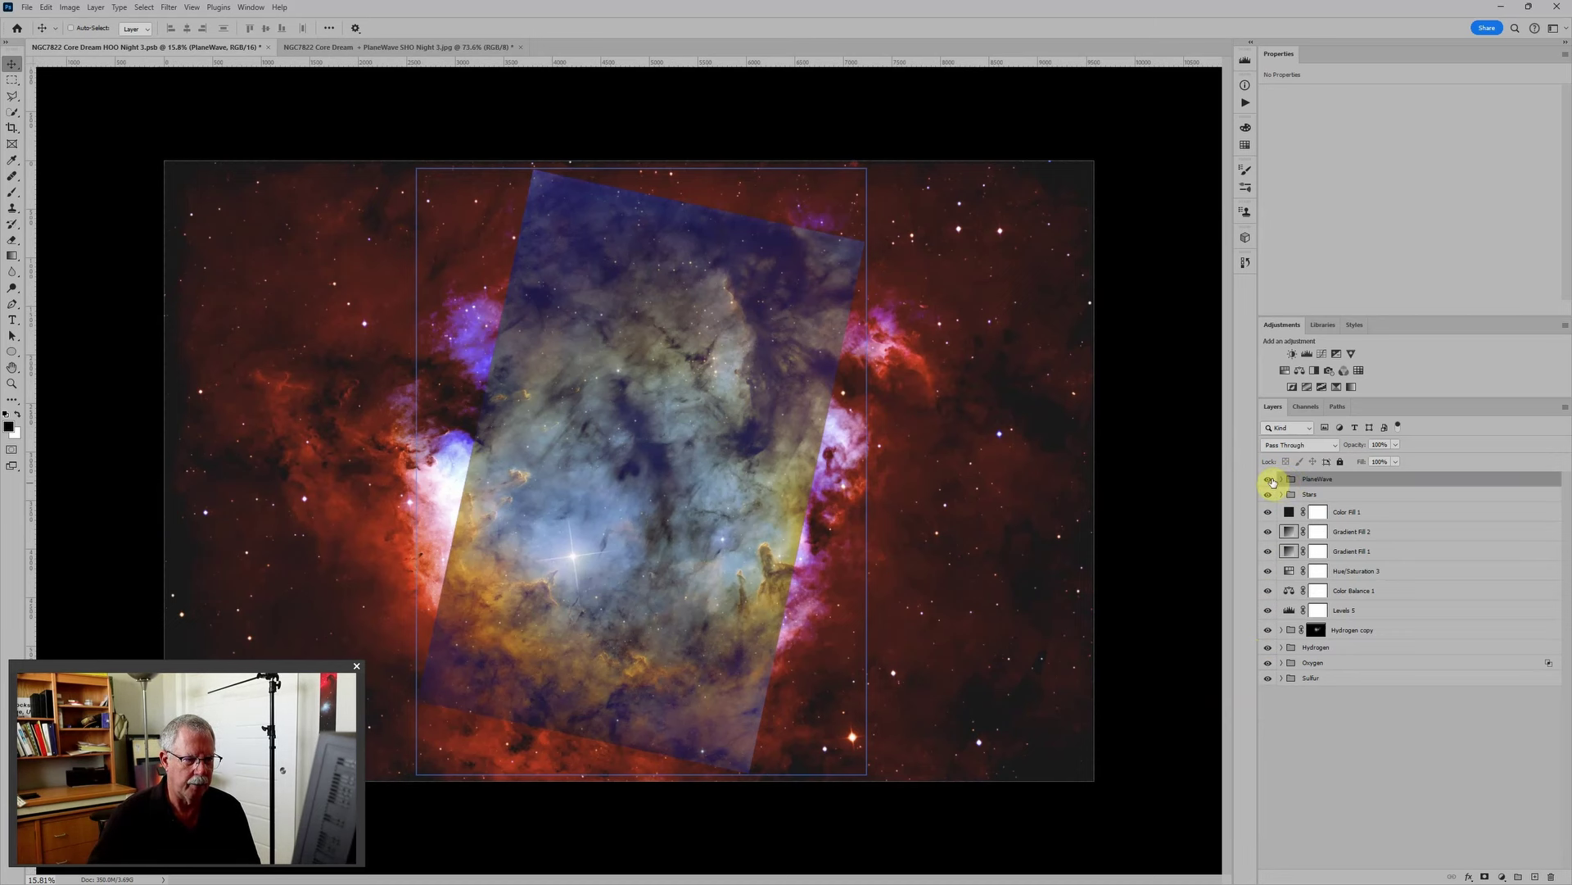
{"action": "left_click", "coordinate": [1269, 480]}
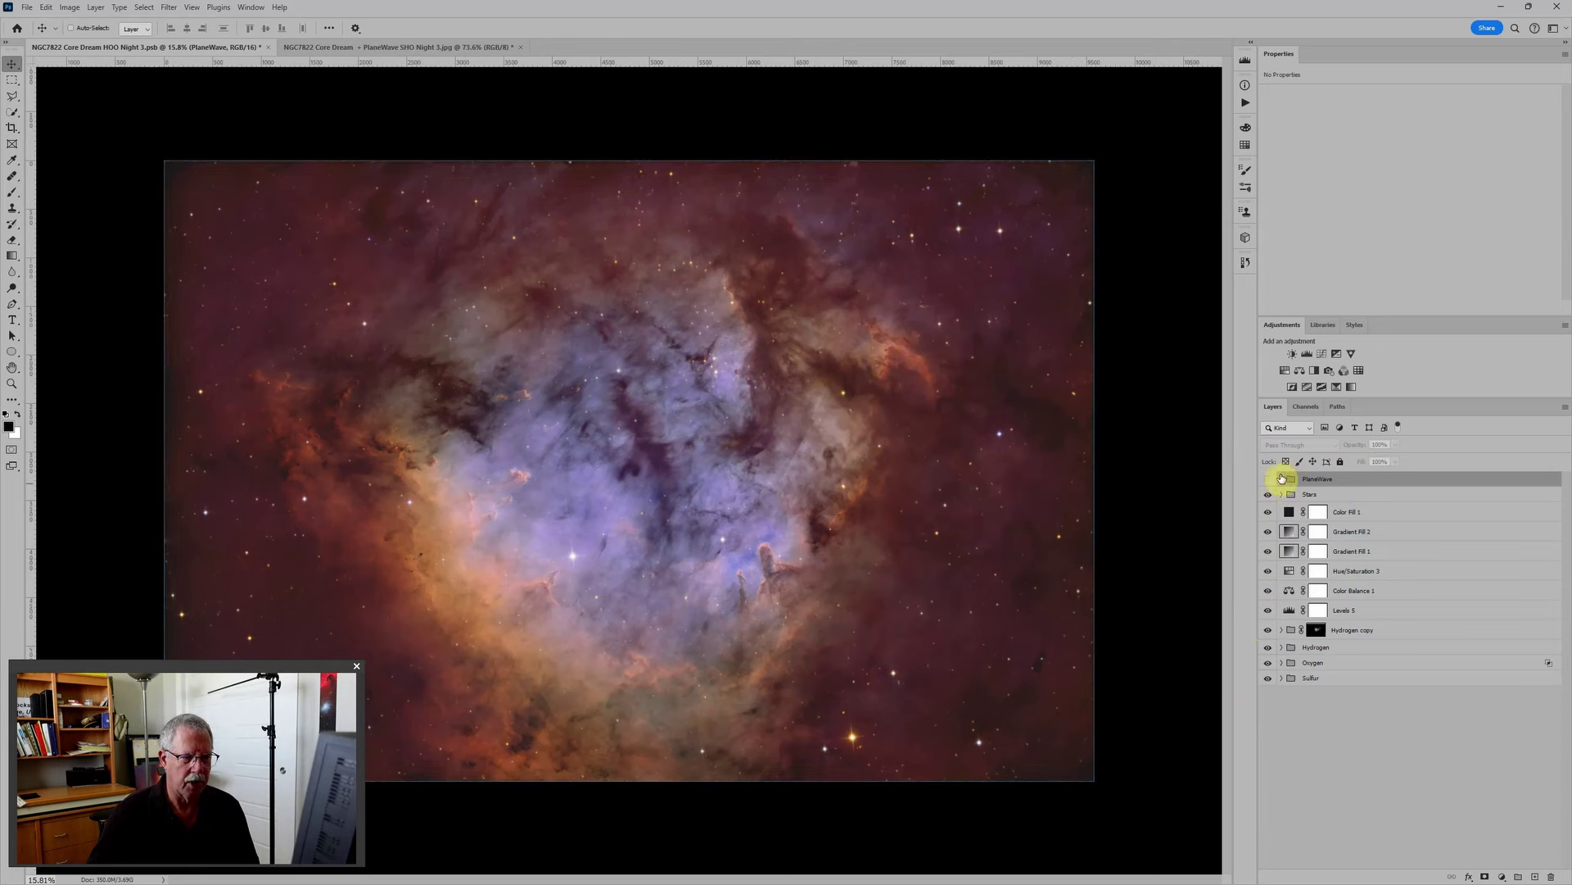
Step: Expand PlaneWave's Sulfur group and select its Levels 2 adjustment plus the sulfur image layer
{"action": "left_click", "coordinate": [1282, 481]}
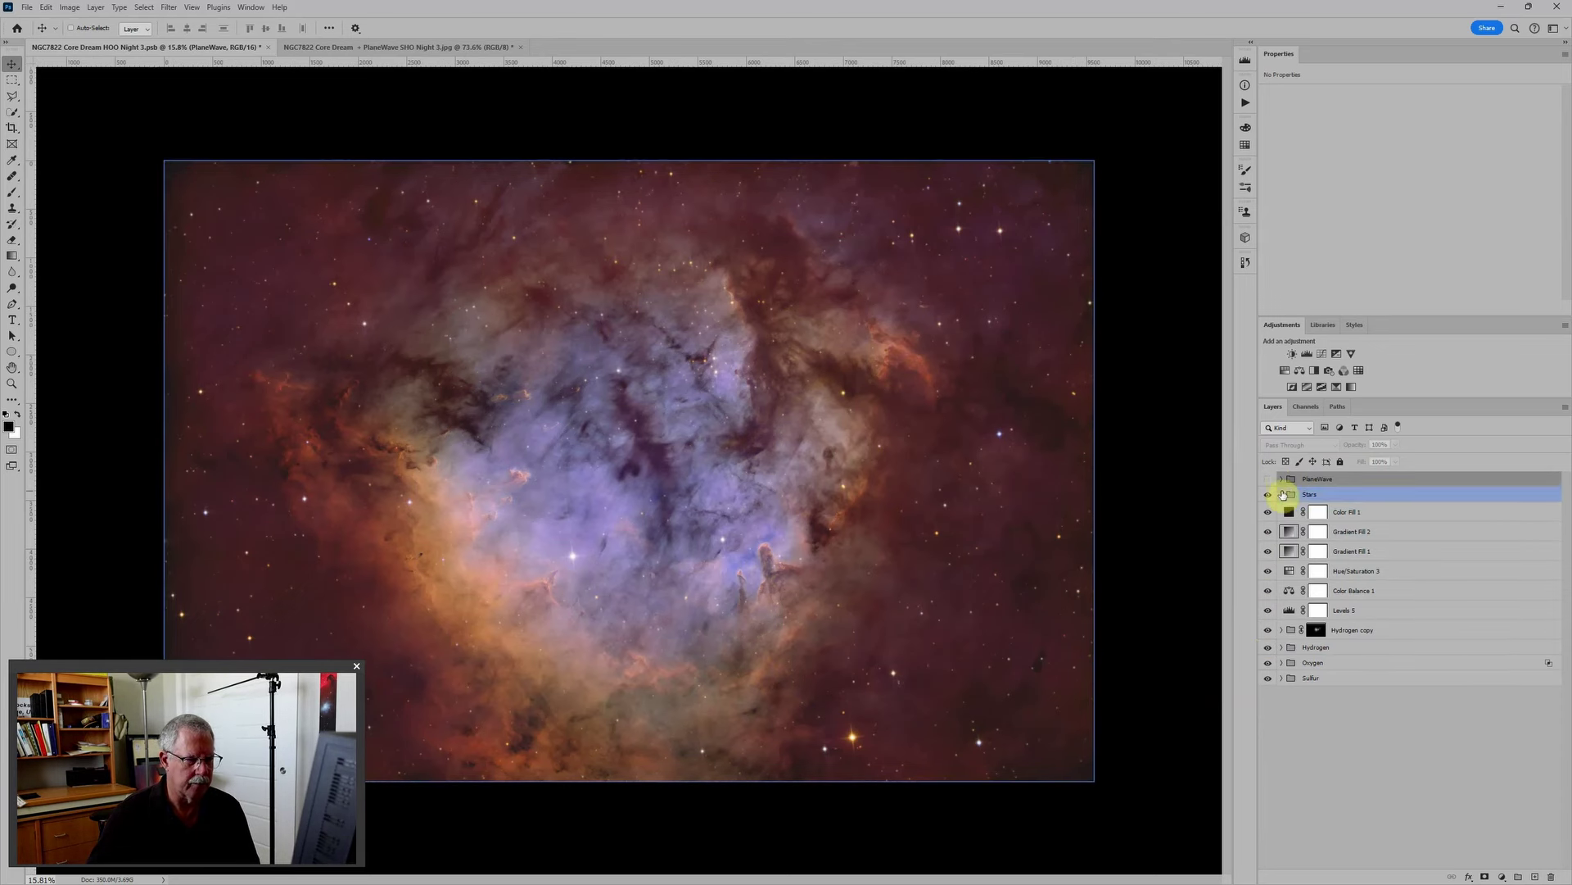
{"action": "left_click", "coordinate": [1283, 481]}
{"action": "left_click", "coordinate": [1283, 481]}
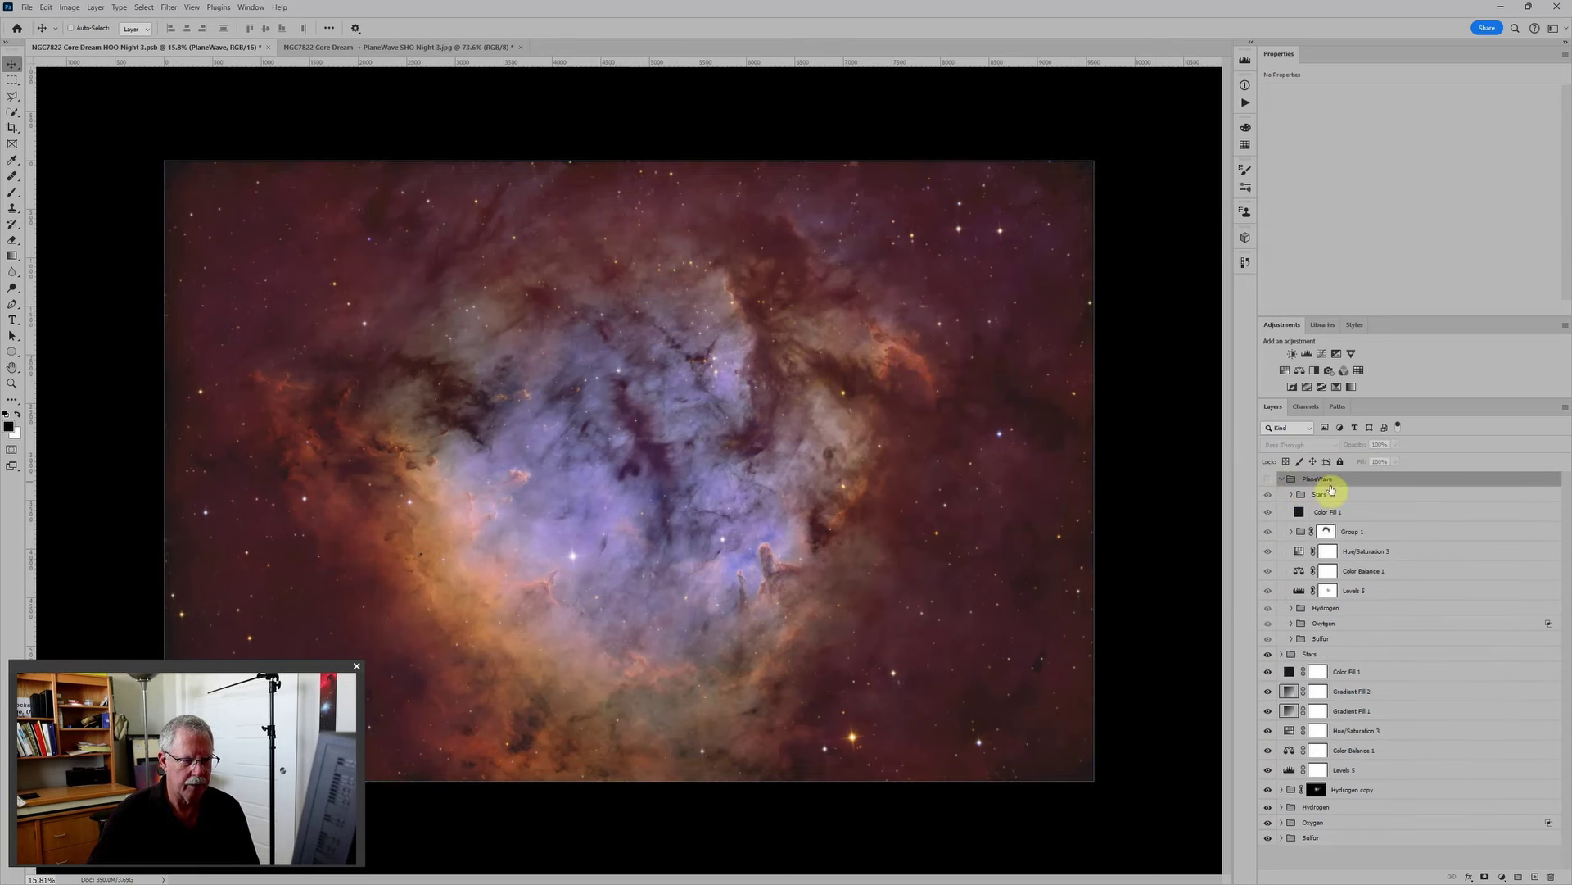
{"action": "left_click", "coordinate": [1325, 623]}
{"action": "left_click", "coordinate": [1327, 640]}
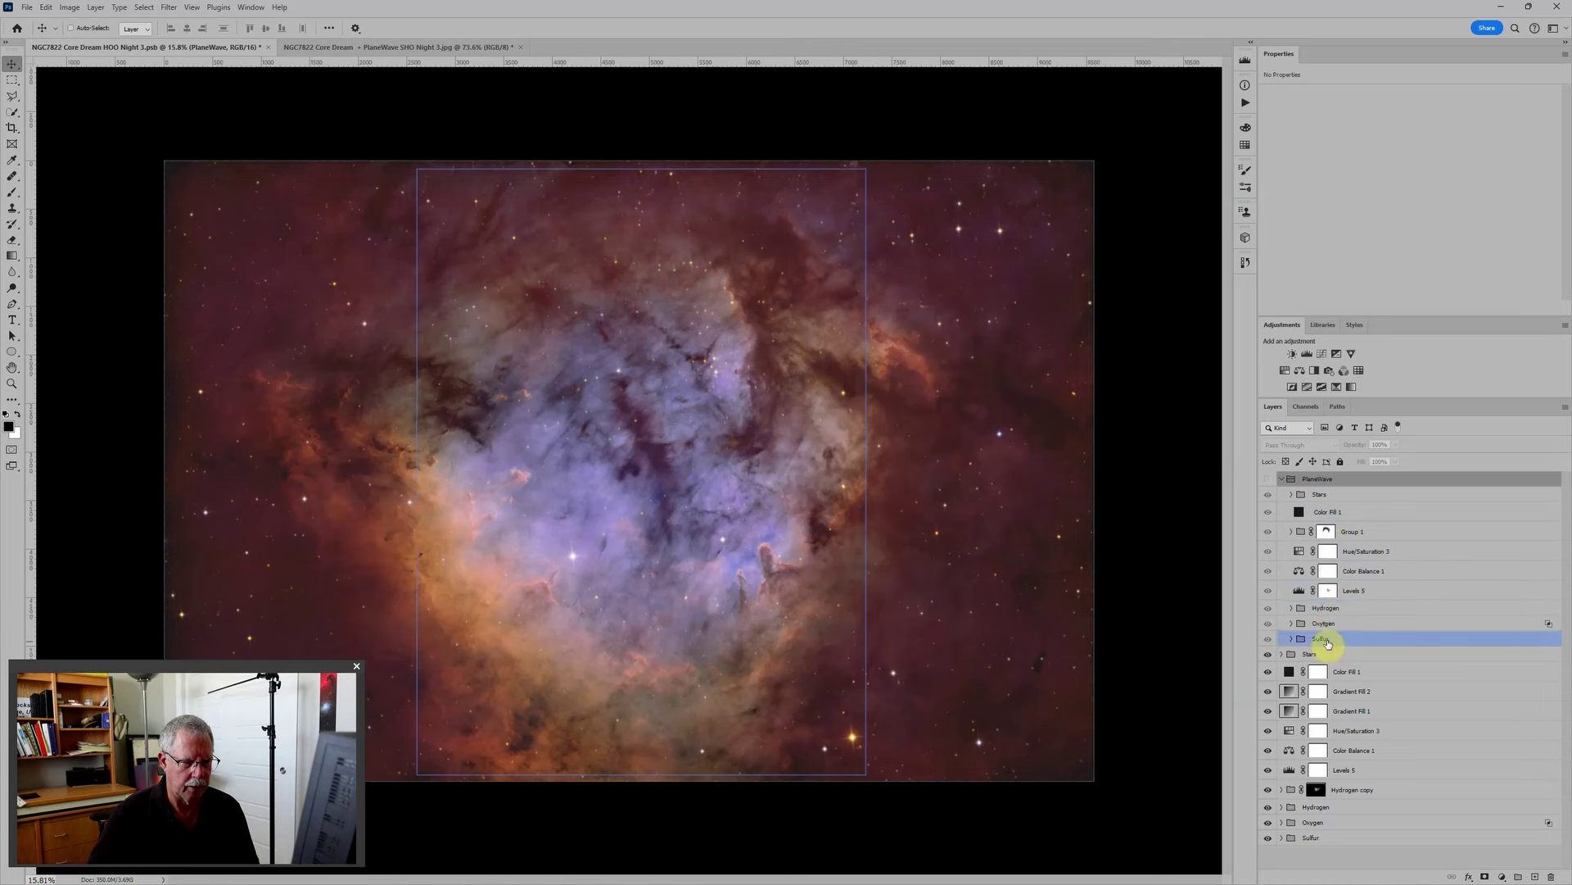
{"action": "left_click", "coordinate": [1292, 639]}
{"action": "left_click", "coordinate": [1382, 706]}
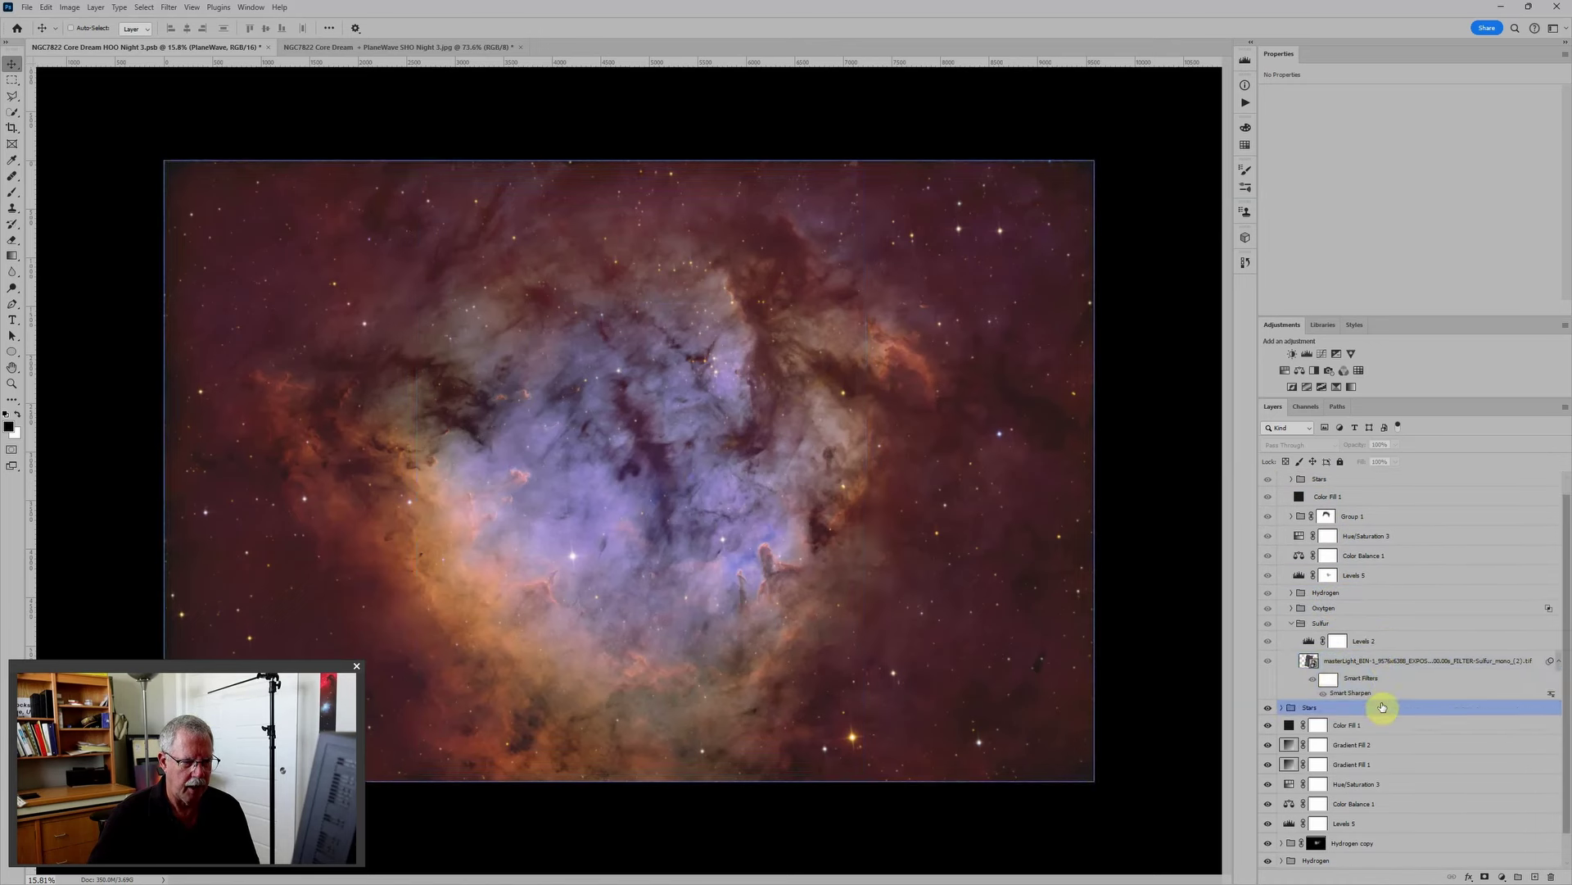
{"action": "left_click", "coordinate": [1377, 666]}
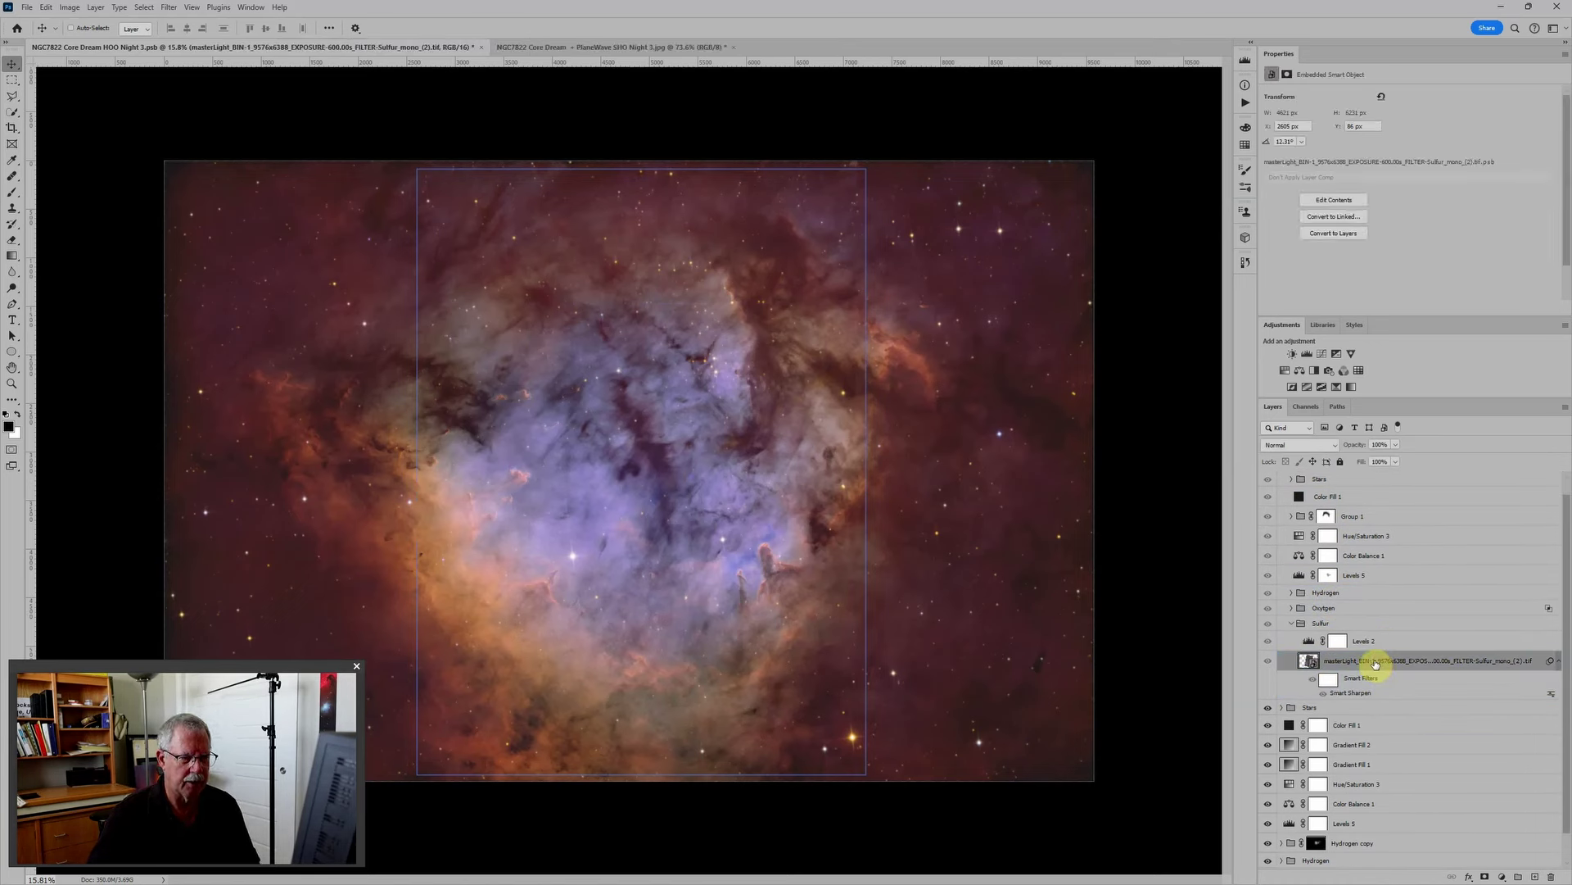
{"action": "left_click", "coordinate": [1392, 642]}
{"action": "left_click", "coordinate": [1311, 623]}
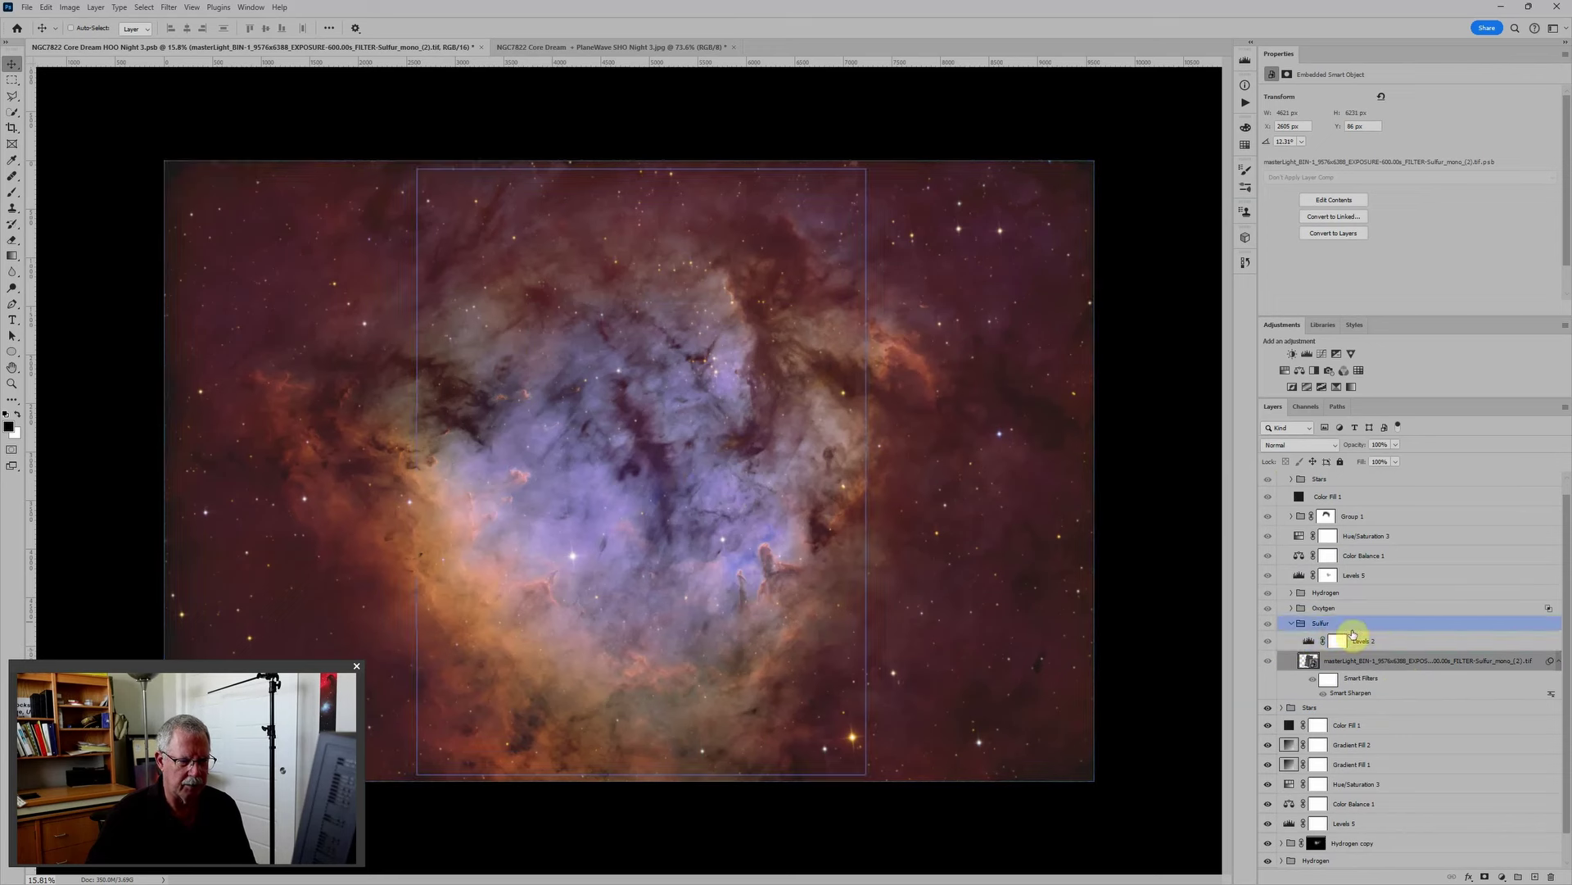
{"action": "left_click", "coordinate": [1393, 642]}
{"action": "left_click", "coordinate": [1390, 660]}
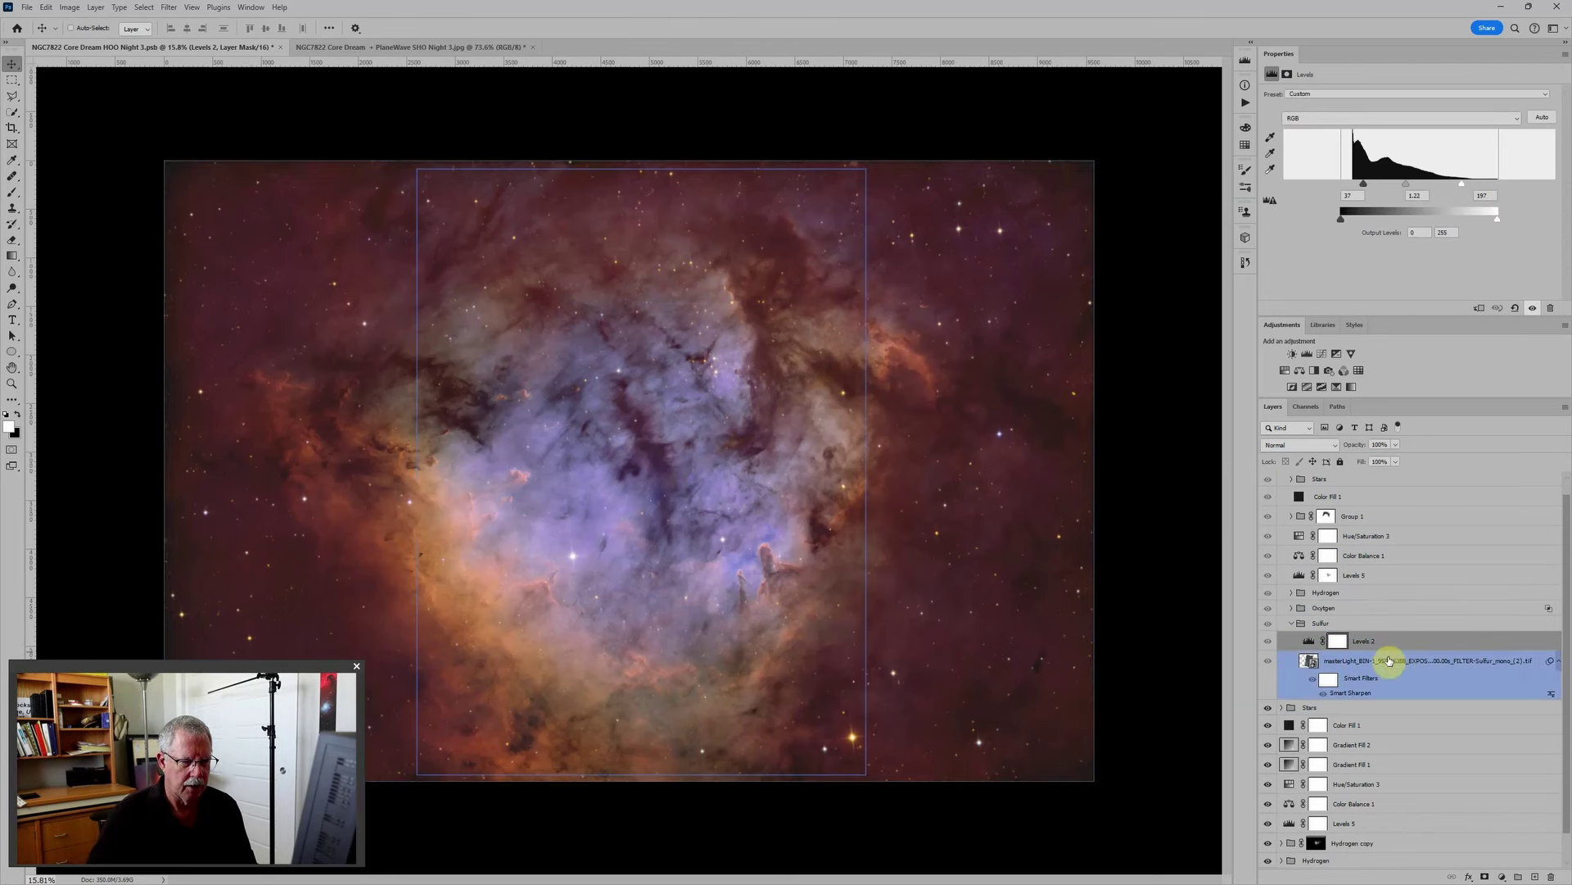
Step: Move Levels 2 and the PlaneWave sulfur image into the lower Sulfur group
{"action": "left_click_drag", "start_coordinate": [1390, 660], "coordinate": [1309, 642]}
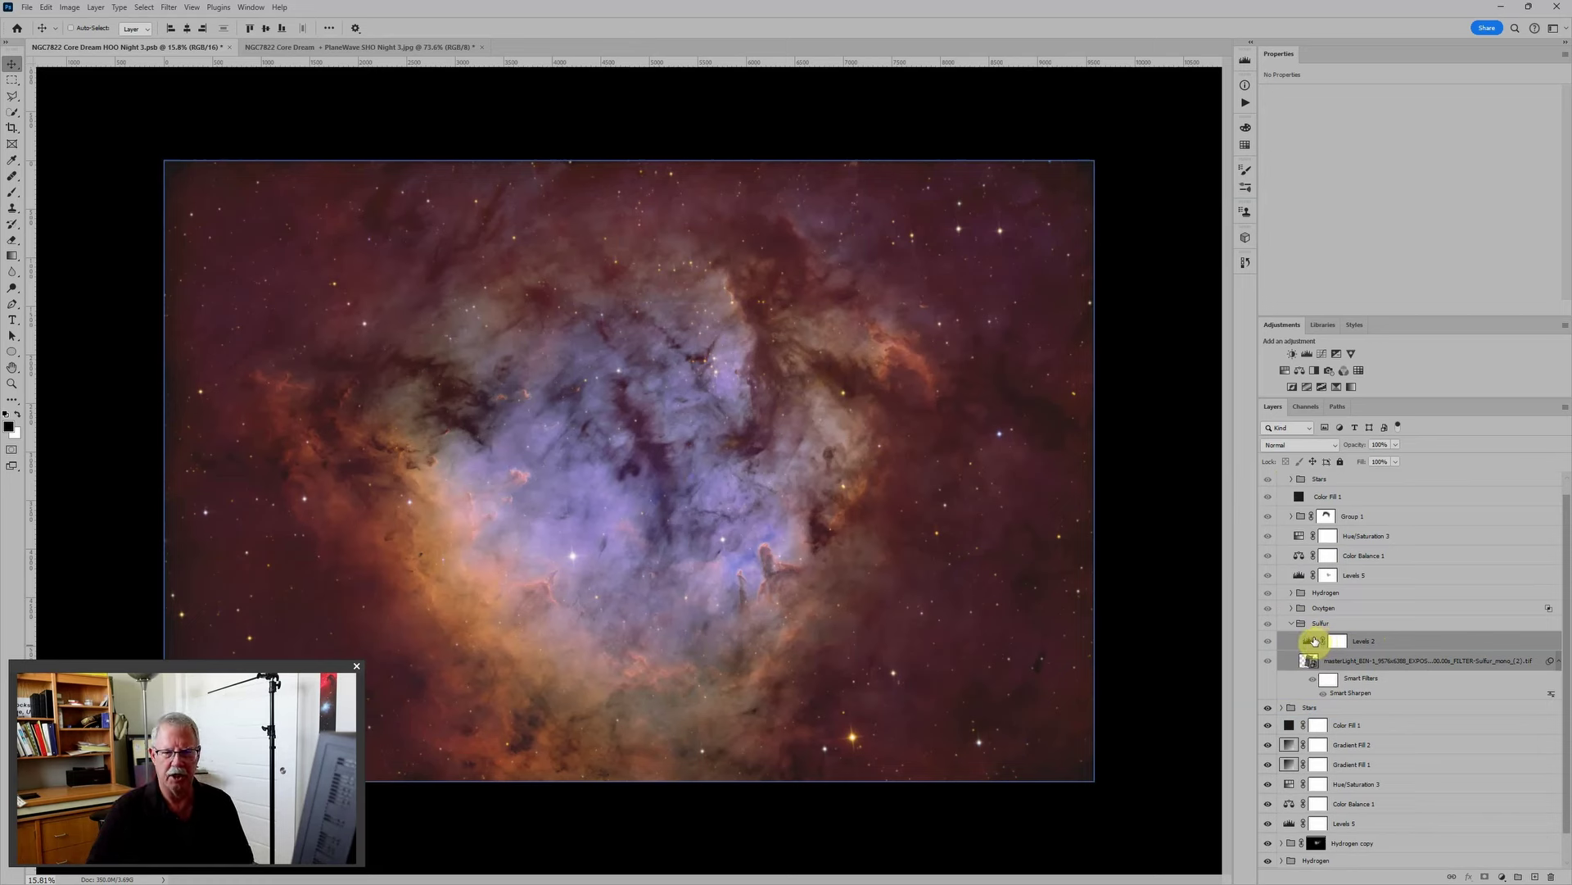
{"action": "left_click", "coordinate": [1353, 742]}
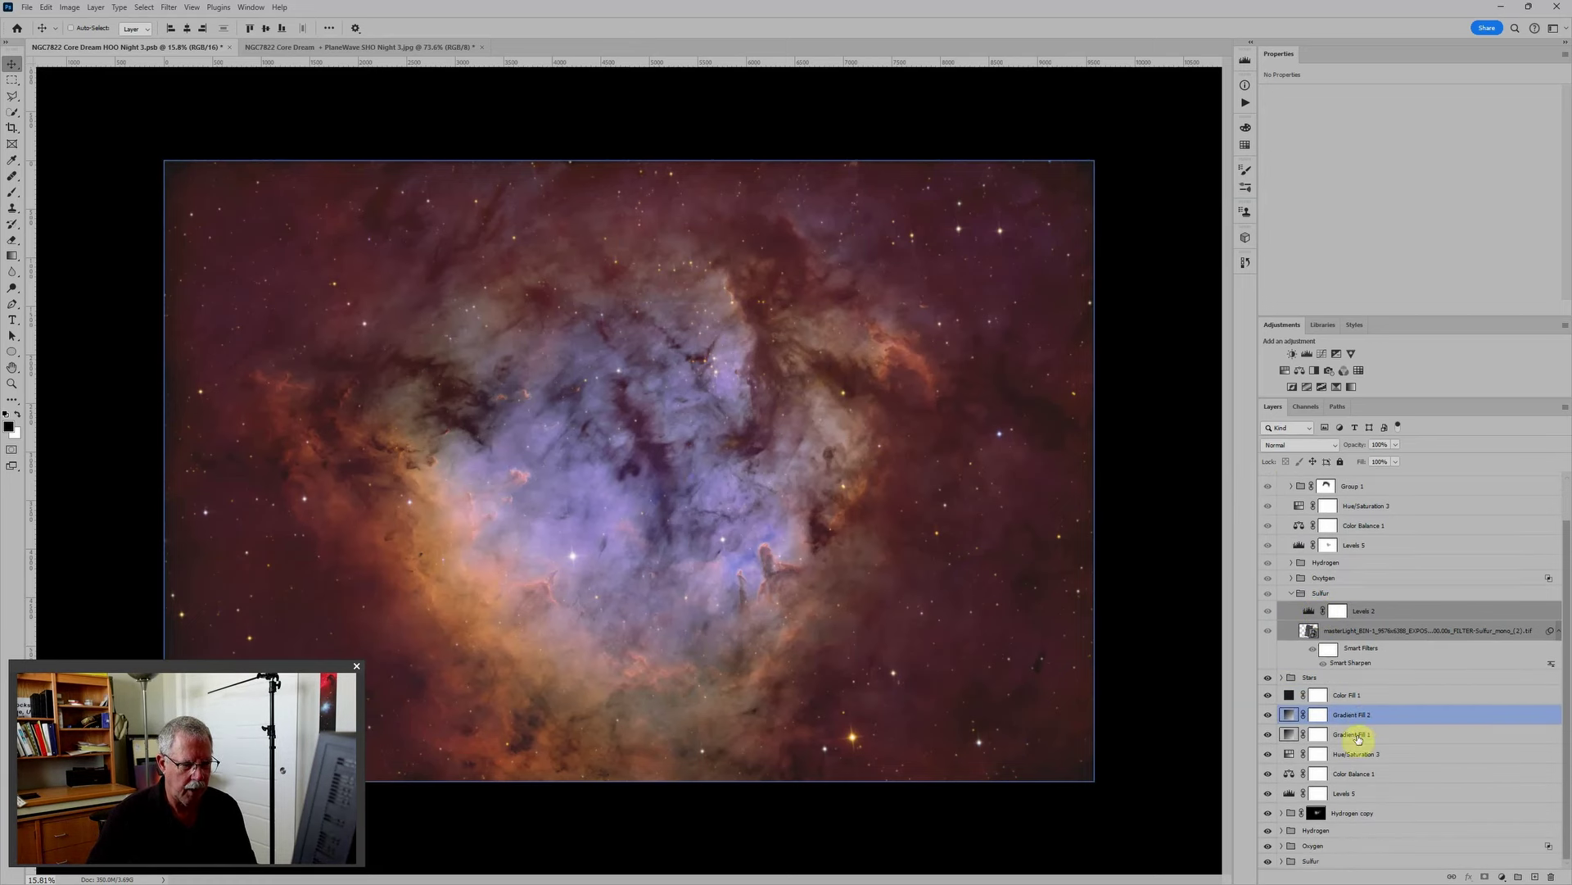
{"action": "left_click", "coordinate": [1283, 858]}
{"action": "mouse_move", "coordinate": [1280, 860]}
{"action": "left_mouse_down"}
{"action": "mouse_move", "coordinate": [1324, 800]}
{"action": "mouse_move", "coordinate": [1390, 788]}
{"action": "mouse_move", "coordinate": [1384, 823]}
{"action": "mouse_move", "coordinate": [1275, 870]}
{"action": "left_mouse_up"}
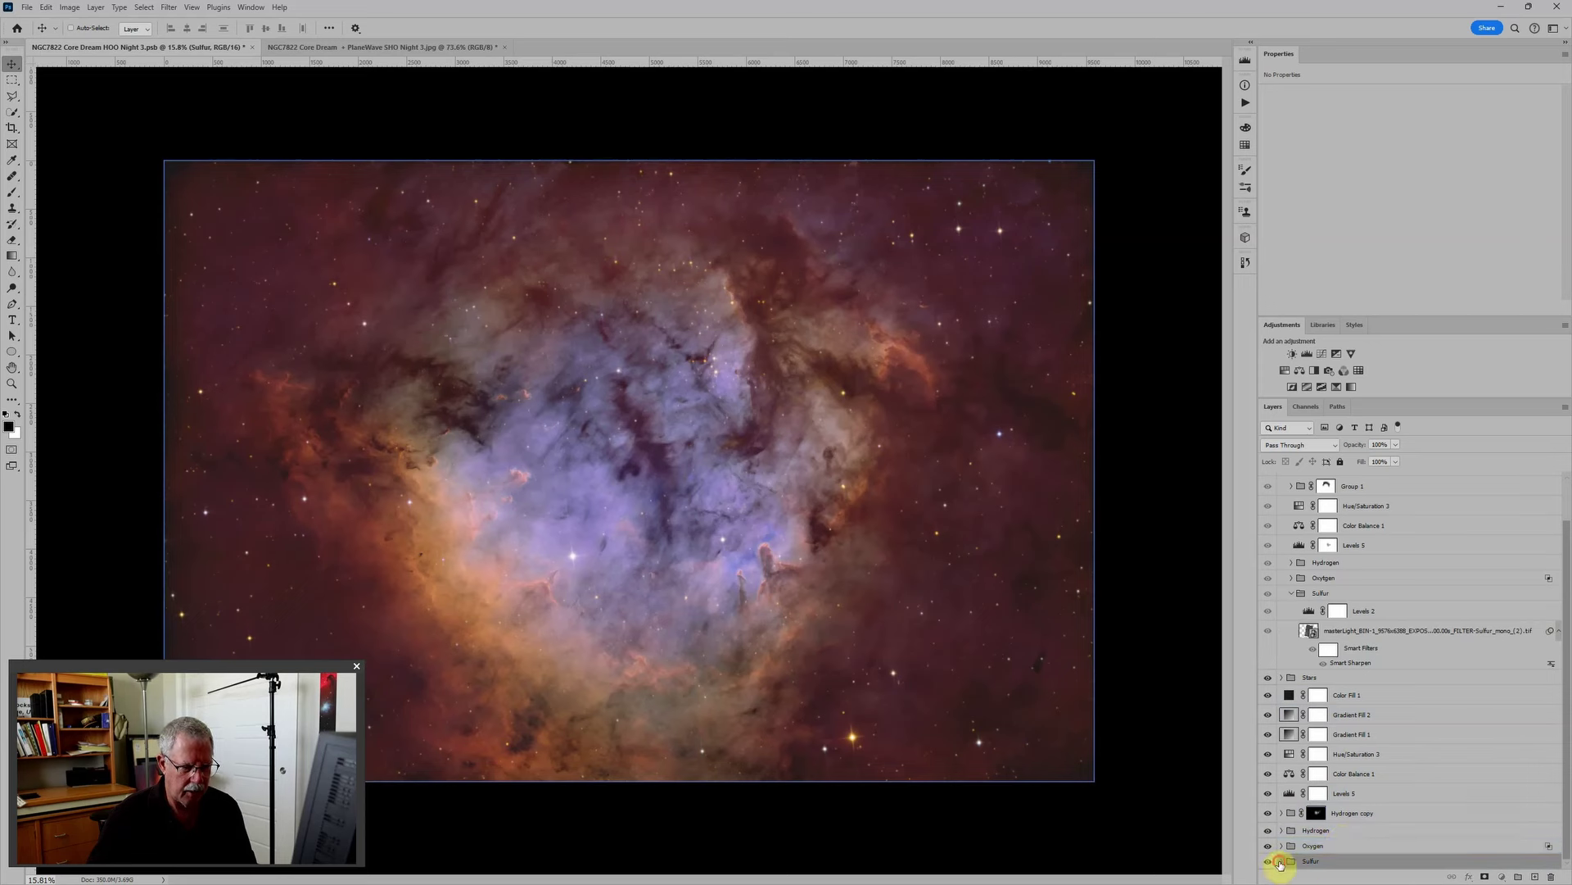
{"action": "left_click", "coordinate": [1280, 862]}
{"action": "scroll", "coordinate": [1326, 836], "scroll_direction": "down", "scroll_amount": 2}
{"action": "left_click", "coordinate": [1382, 807]}
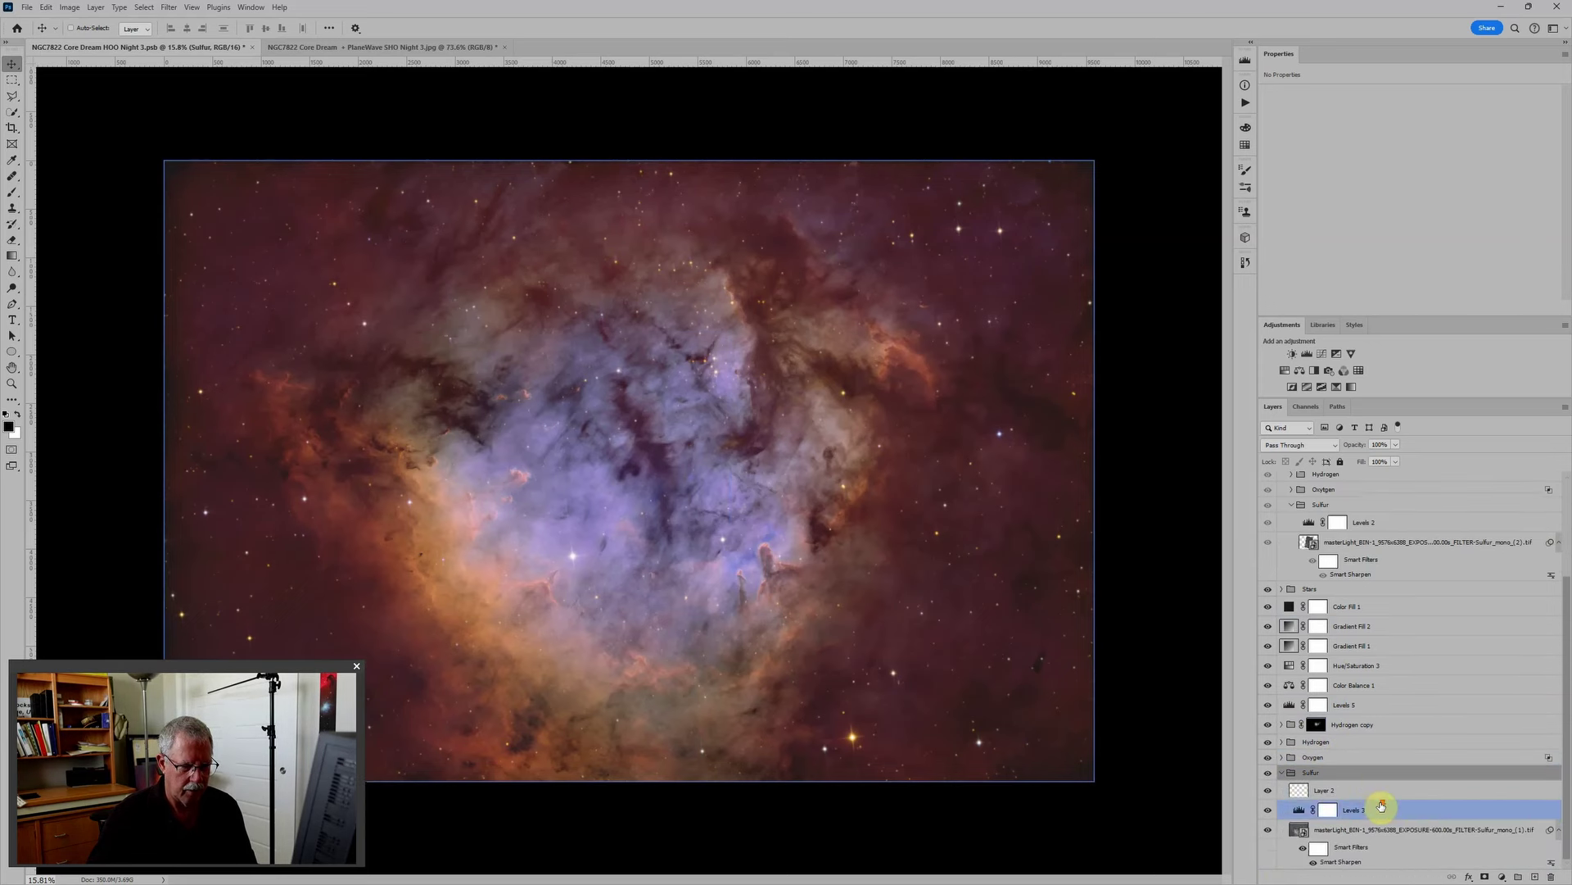
{"action": "left_click_drag", "start_coordinate": [1381, 807], "coordinate": [1378, 536]}
{"action": "left_click", "coordinate": [1436, 790]}
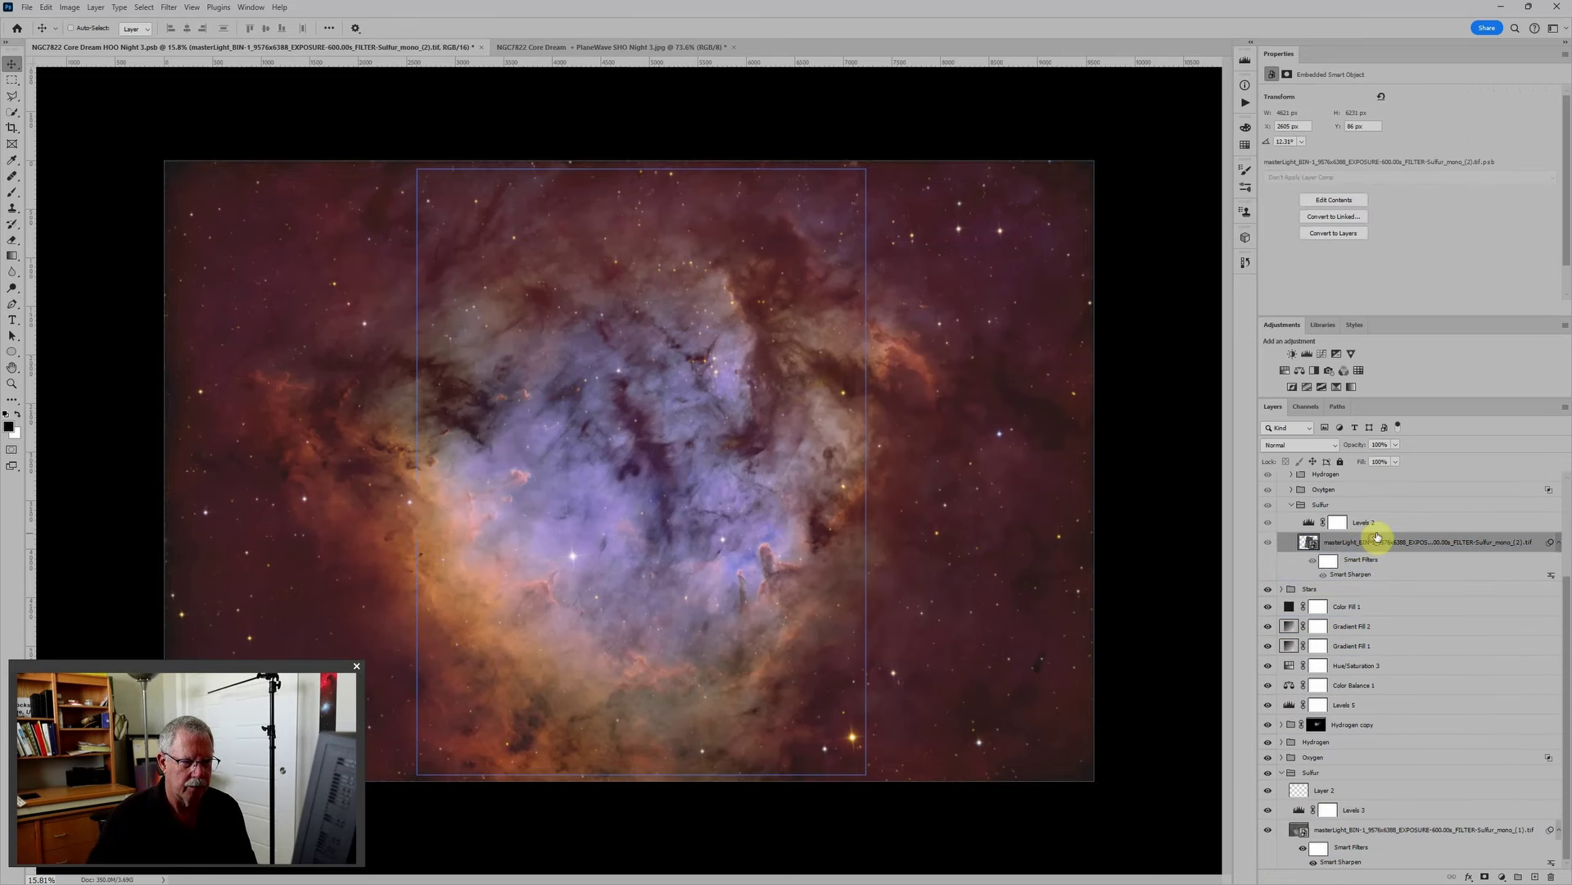
{"action": "left_click", "coordinate": [1380, 525], "text": "shift"}
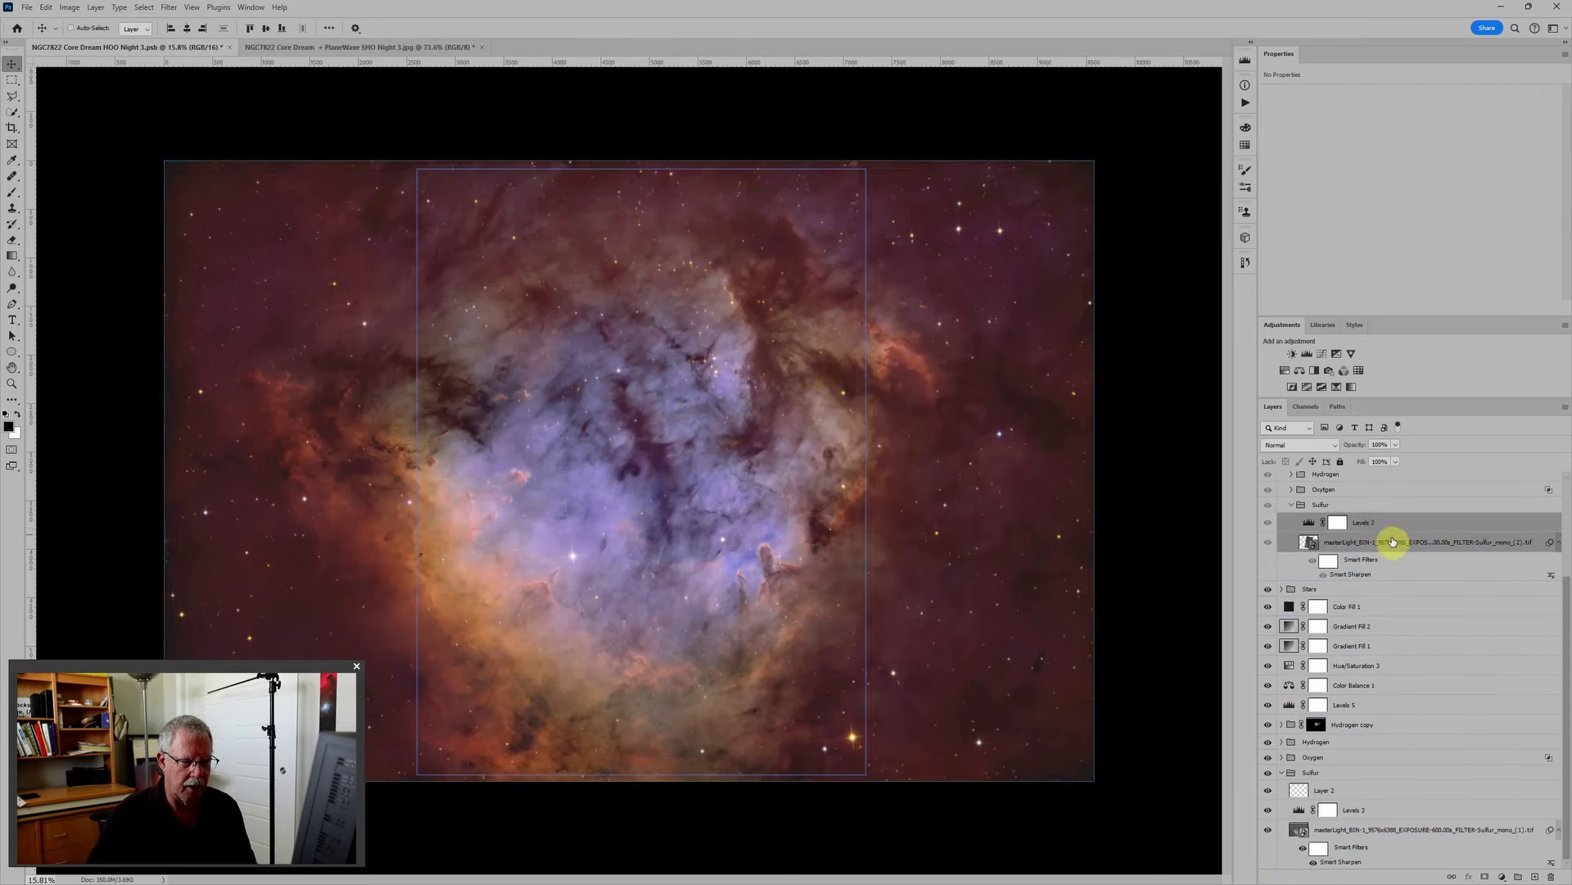
{"action": "left_click_drag", "start_coordinate": [1392, 541], "coordinate": [1425, 799]}
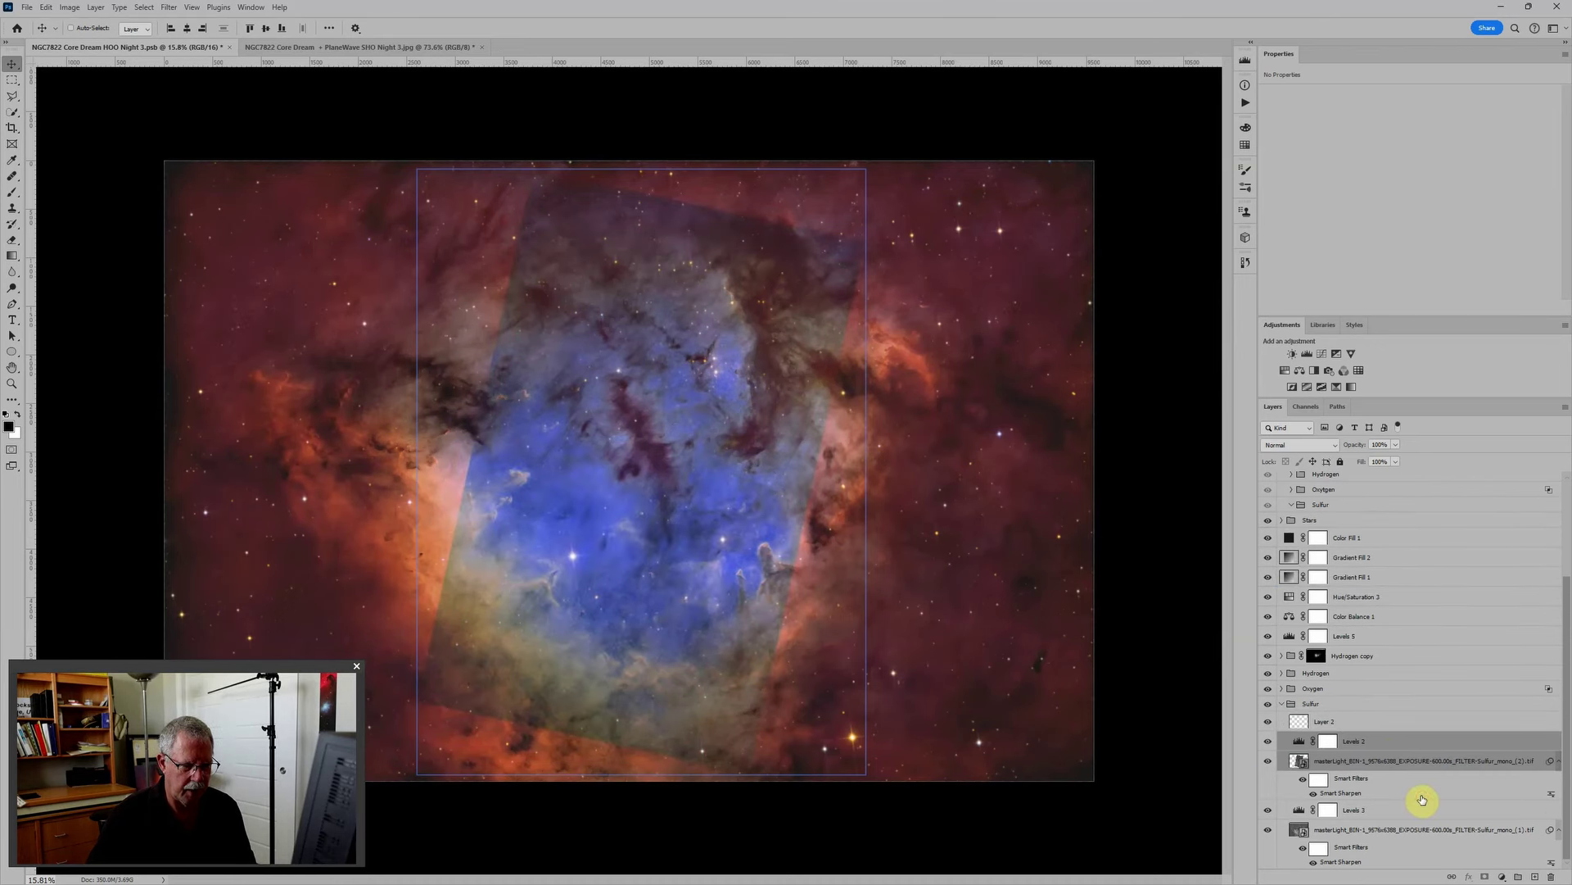
Step: Place Levels 2 in the lower Sulfur group and clip it to the rotated Sulfur frame
{"action": "left_click", "coordinate": [1496, 727]}
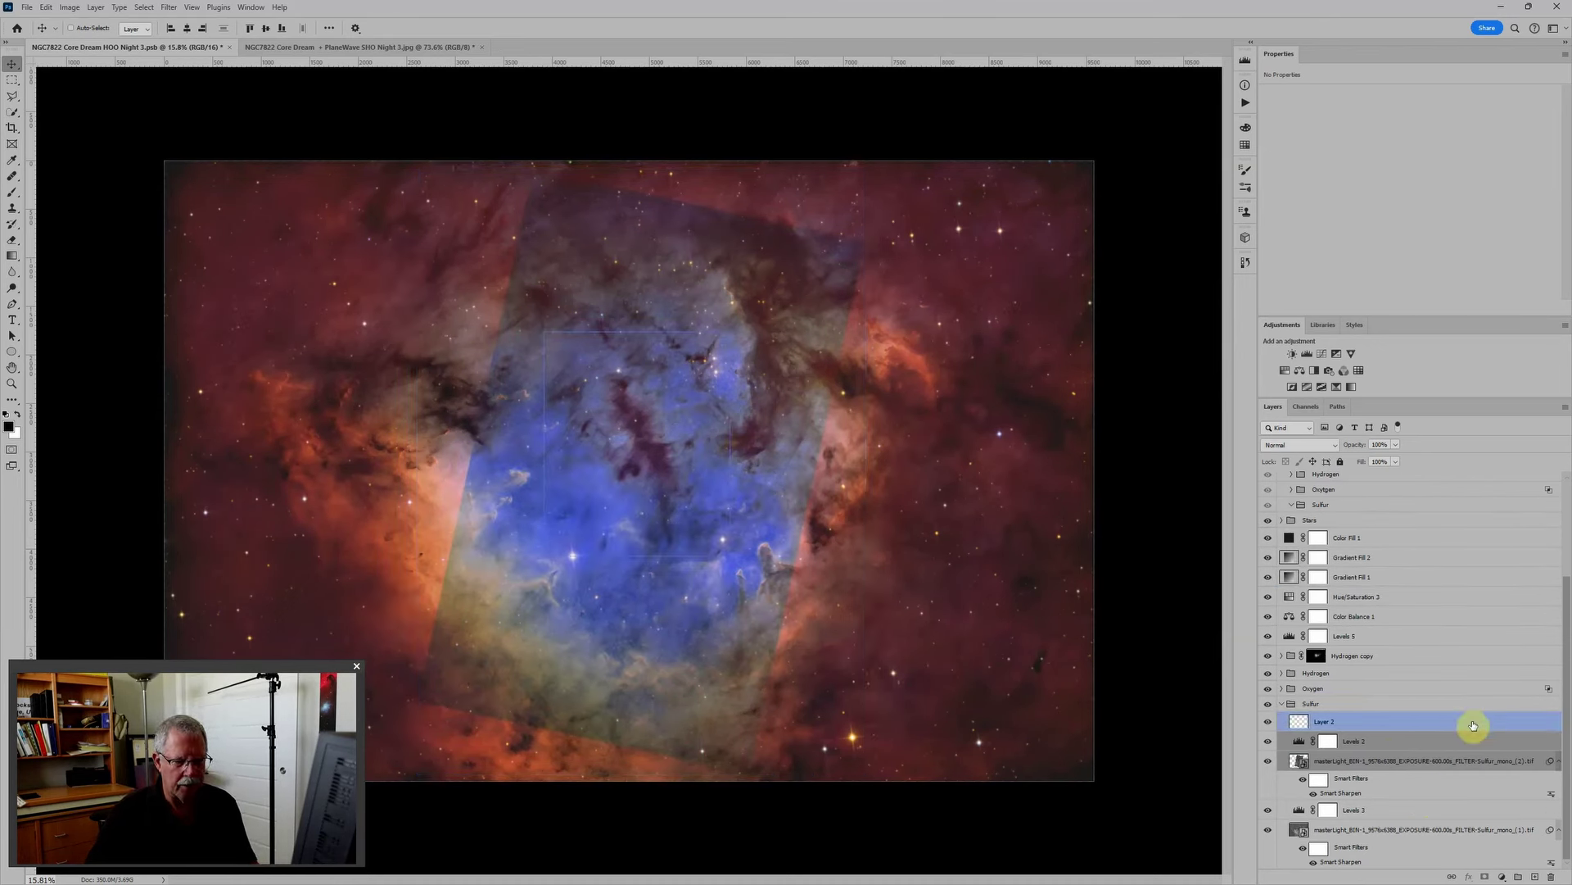
{"action": "left_click", "coordinate": [1439, 743]}
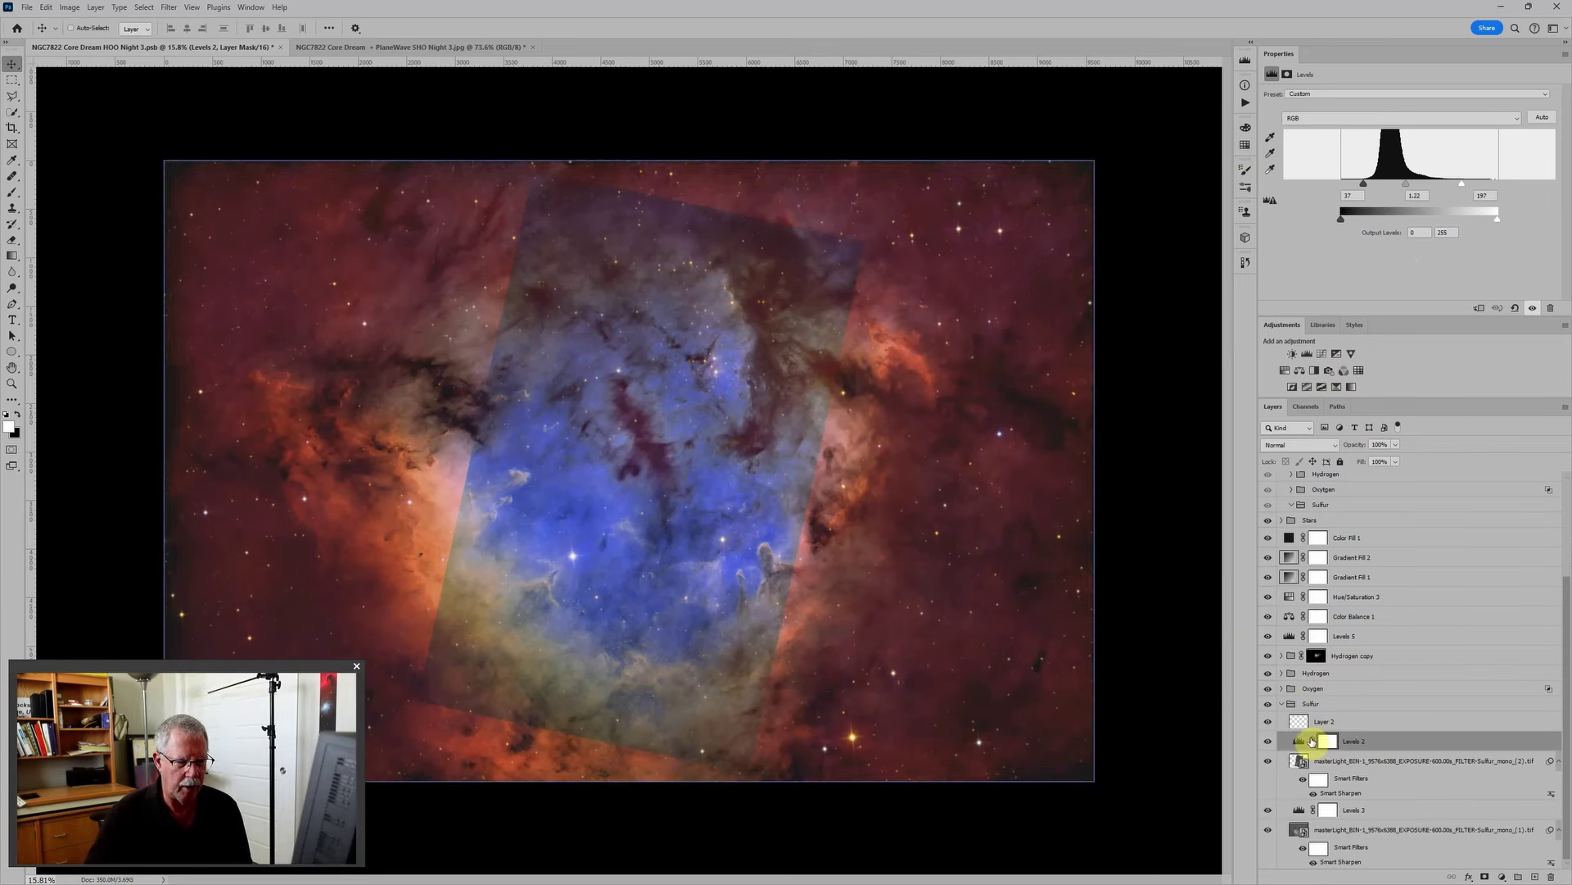
{"action": "left_click", "coordinate": [1327, 760], "text": "shift"}
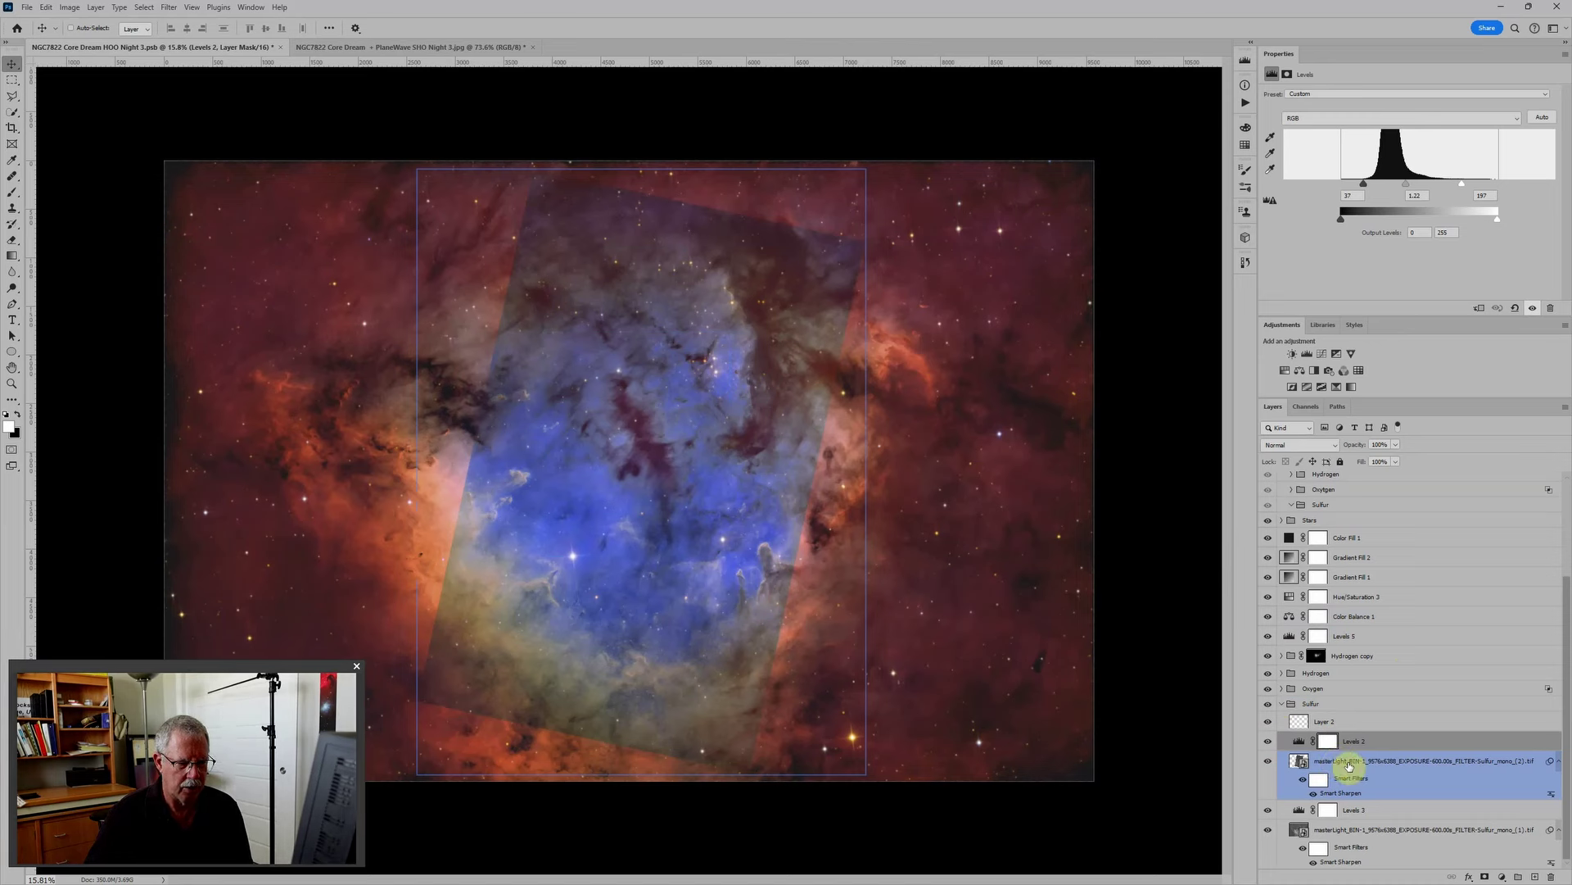
{"action": "left_click", "coordinate": [1305, 745]}
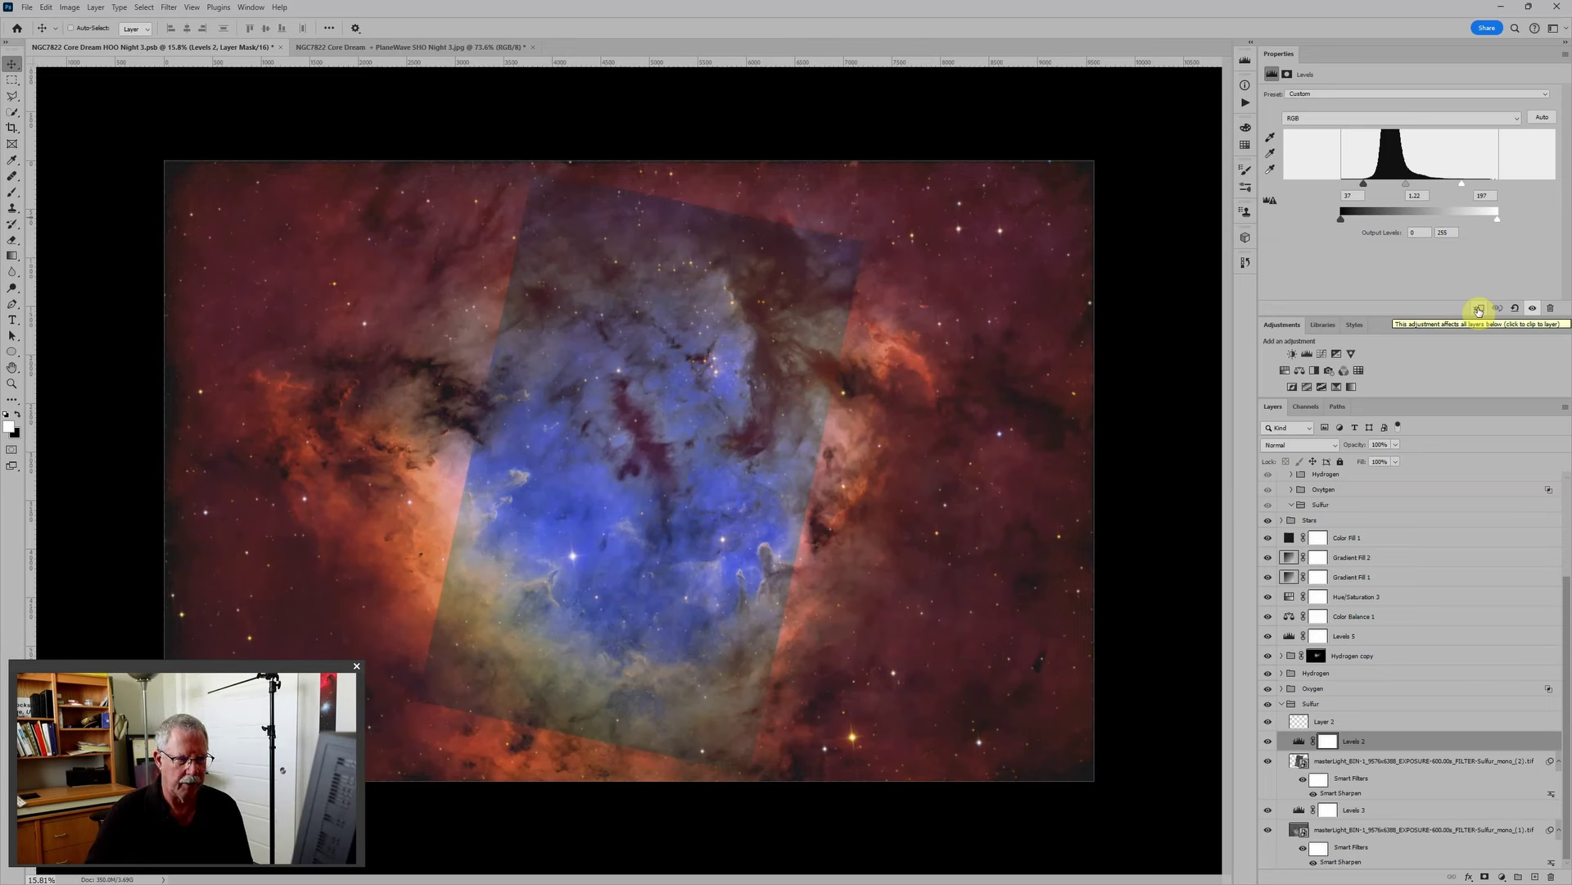
{"action": "left_click", "coordinate": [1478, 308]}
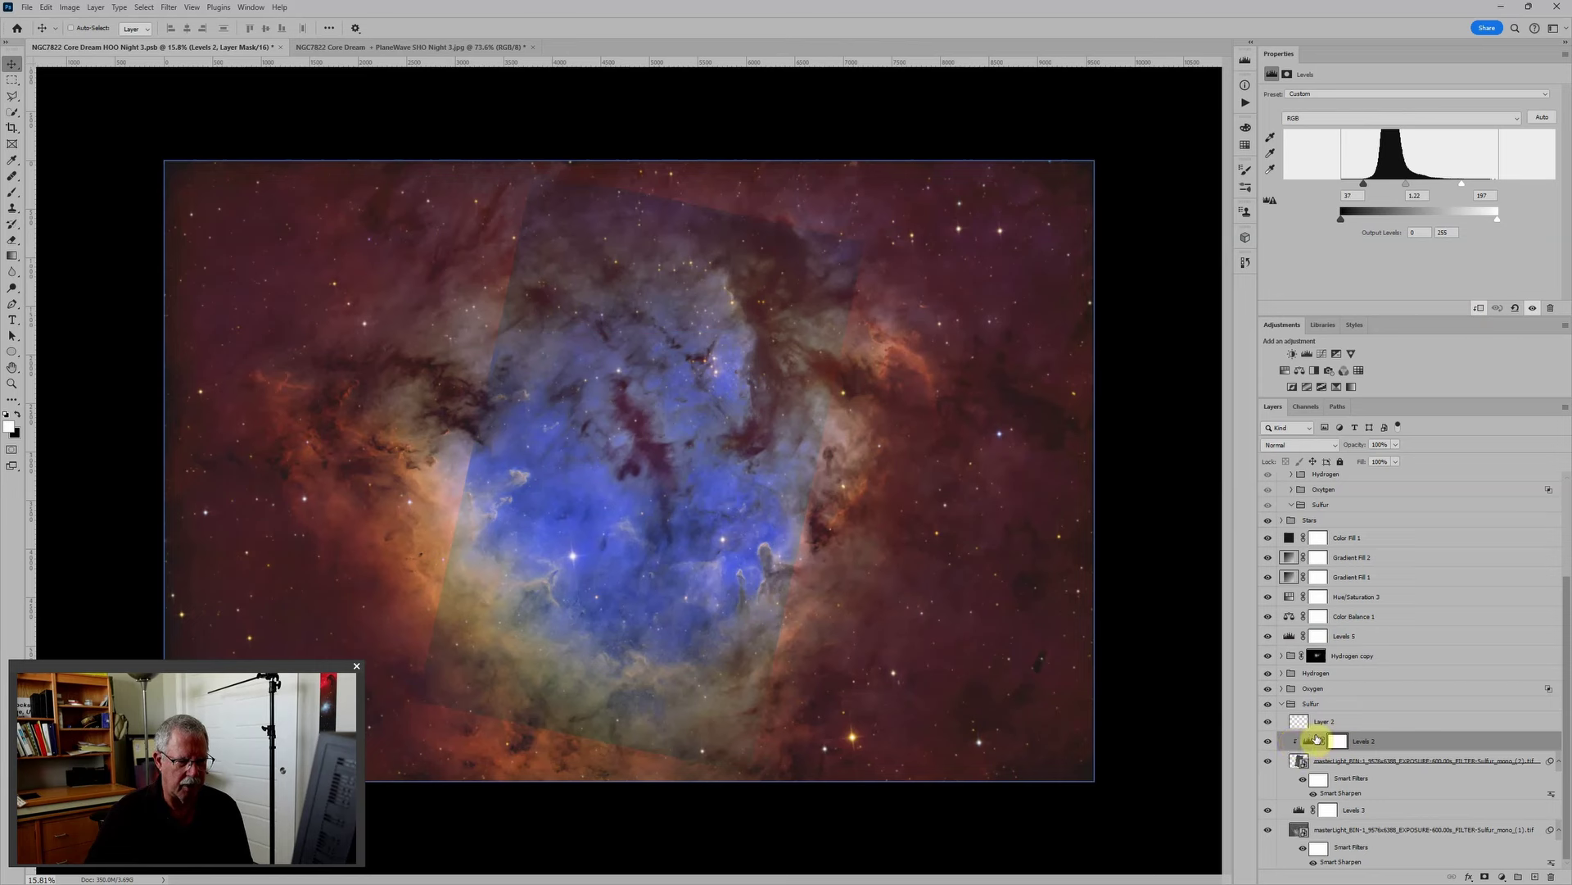
Step: Set the Sulfur smart object's opacity to 50%
{"action": "left_click", "coordinate": [1305, 757]}
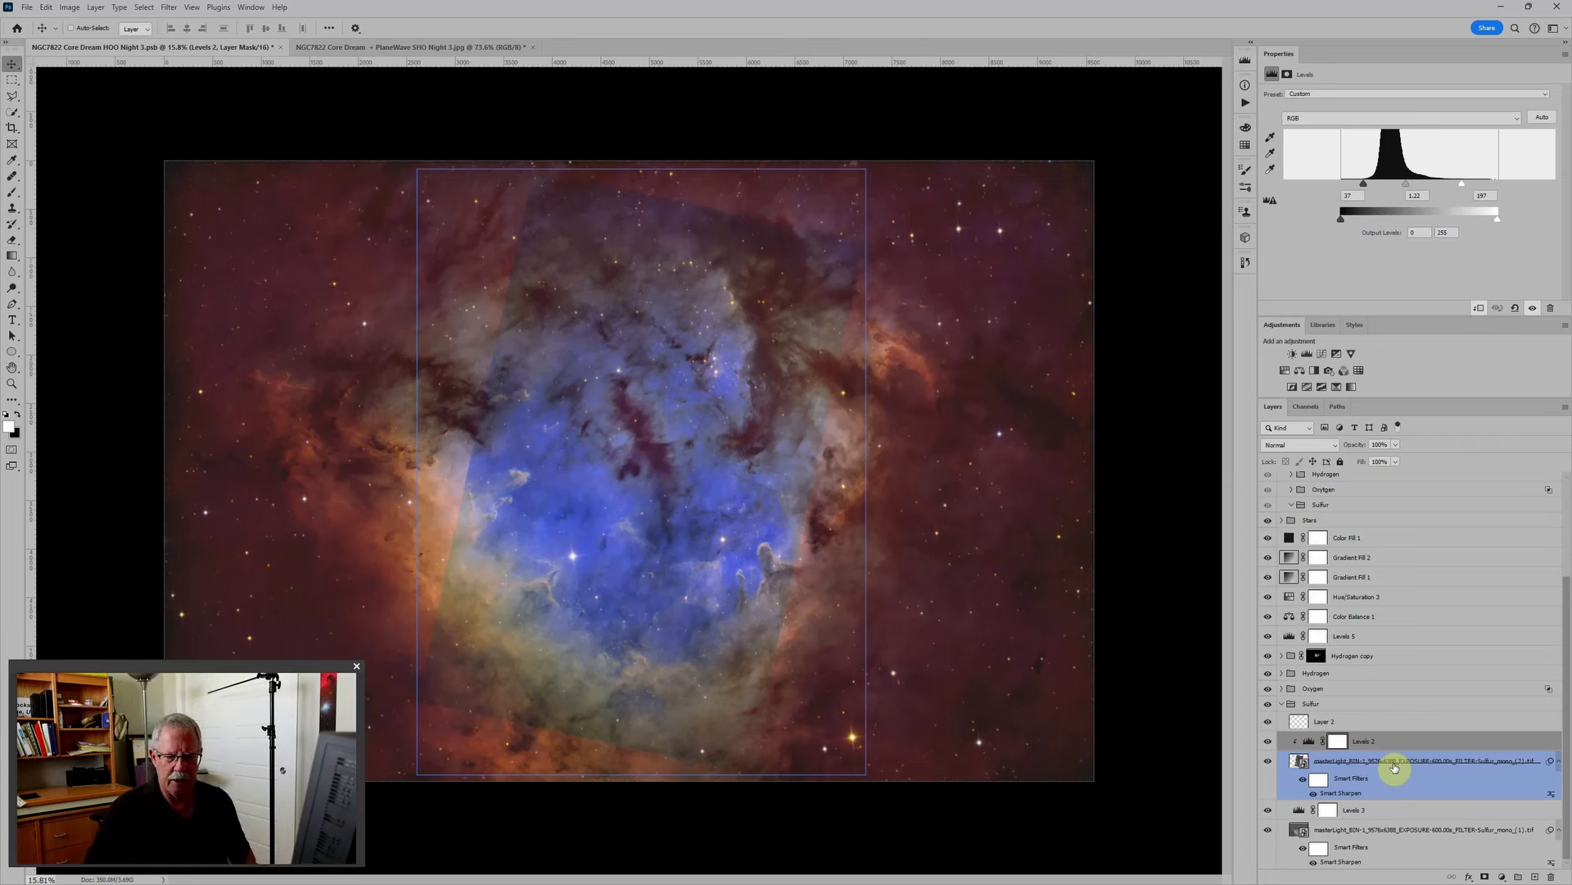
{"action": "left_click", "coordinate": [1435, 768]}
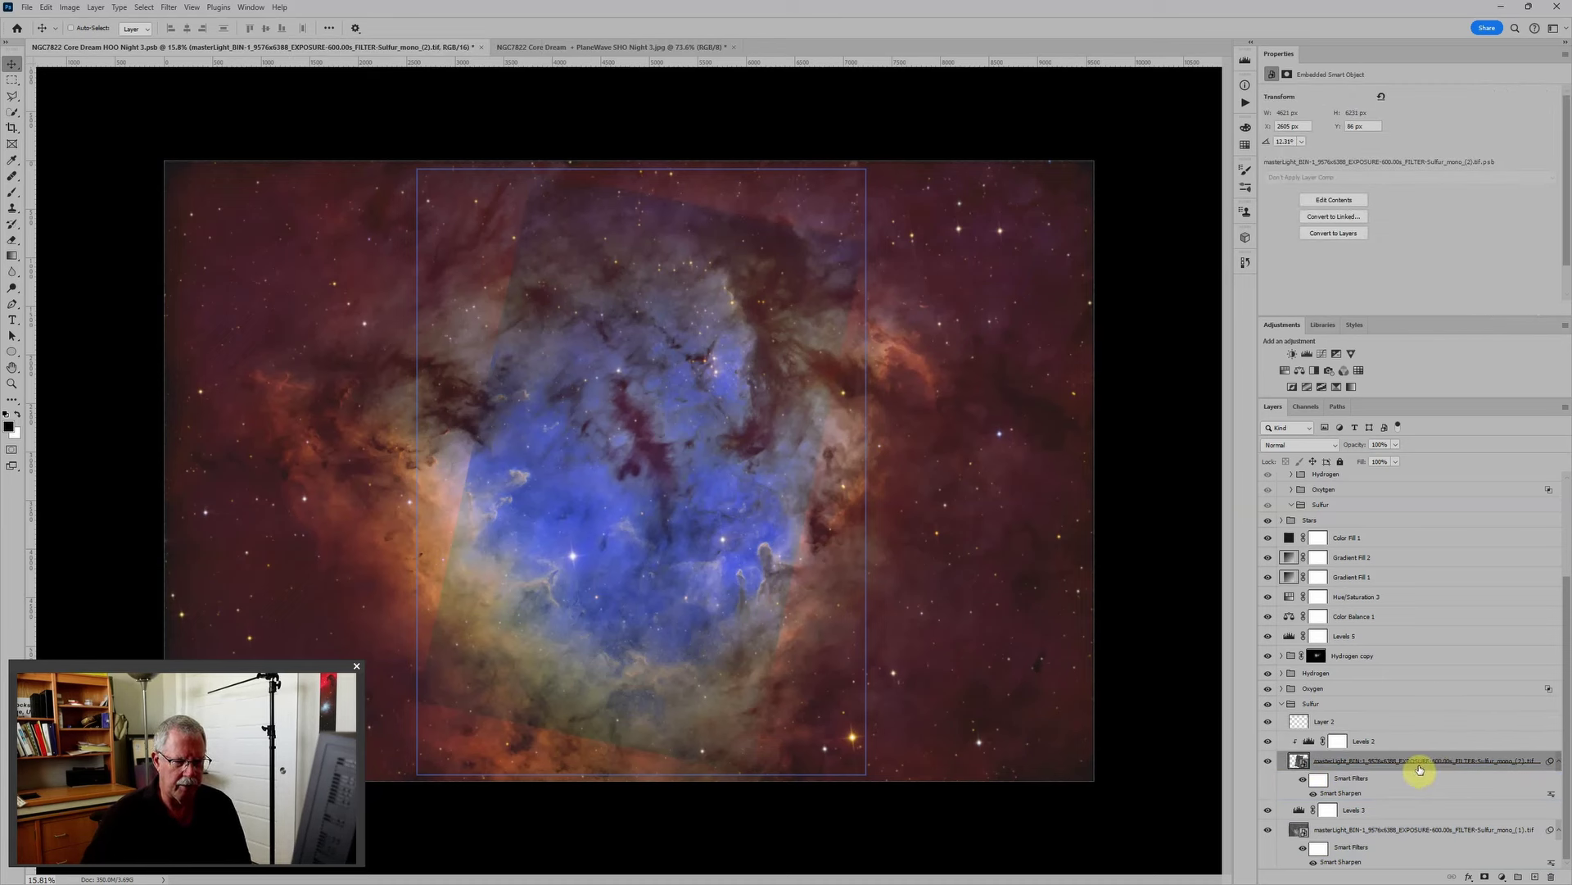
{"action": "left_click_drag", "start_coordinate": [1420, 770], "coordinate": [1320, 453]}
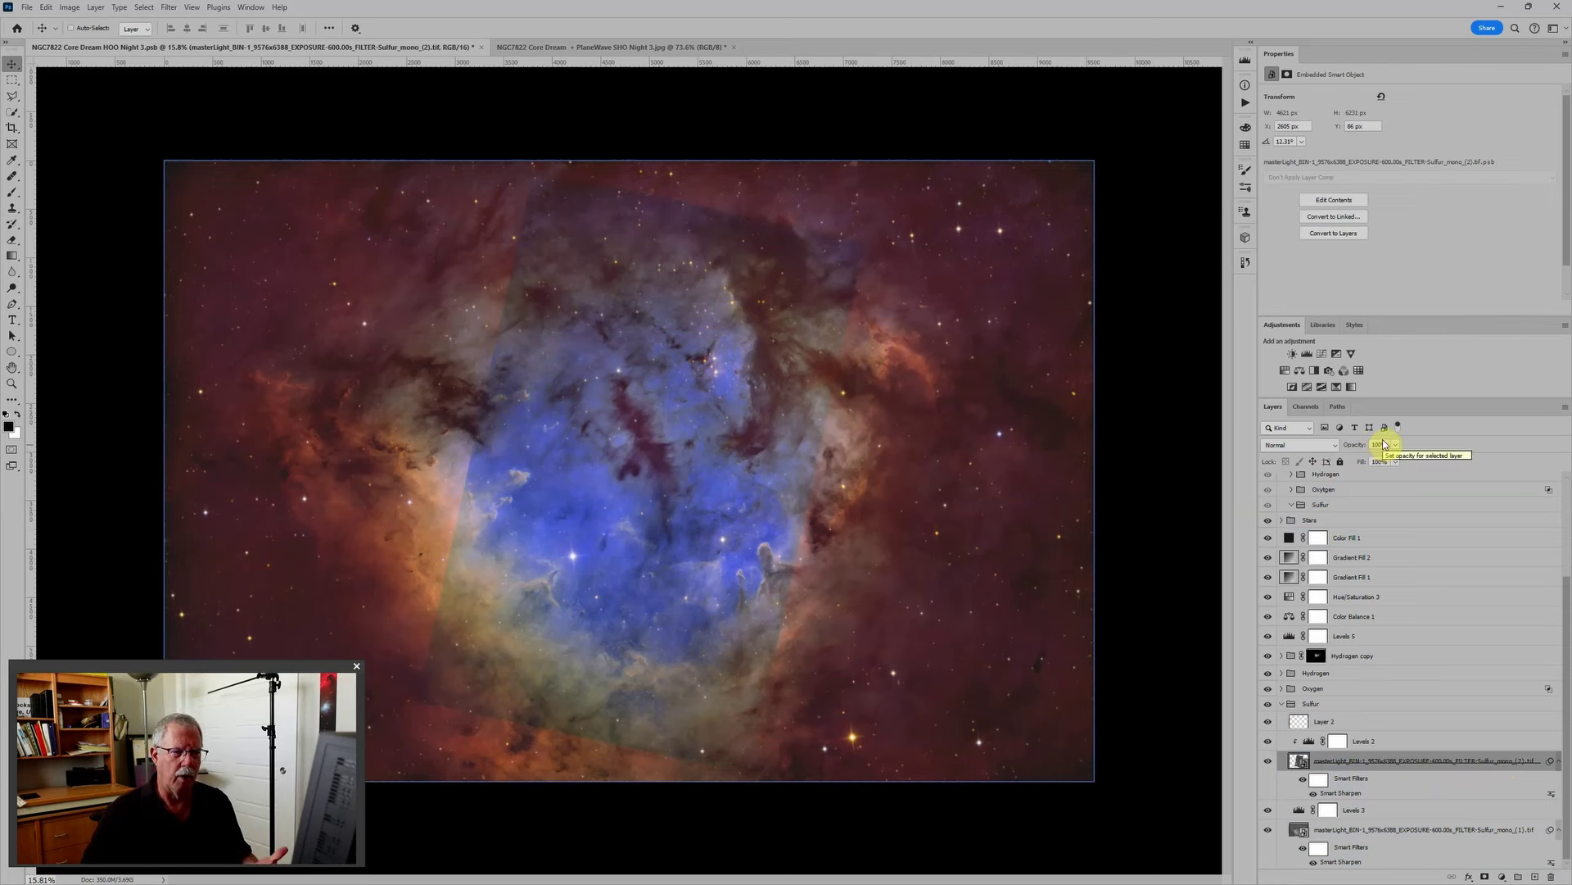
{"action": "left_click", "coordinate": [1392, 490]}
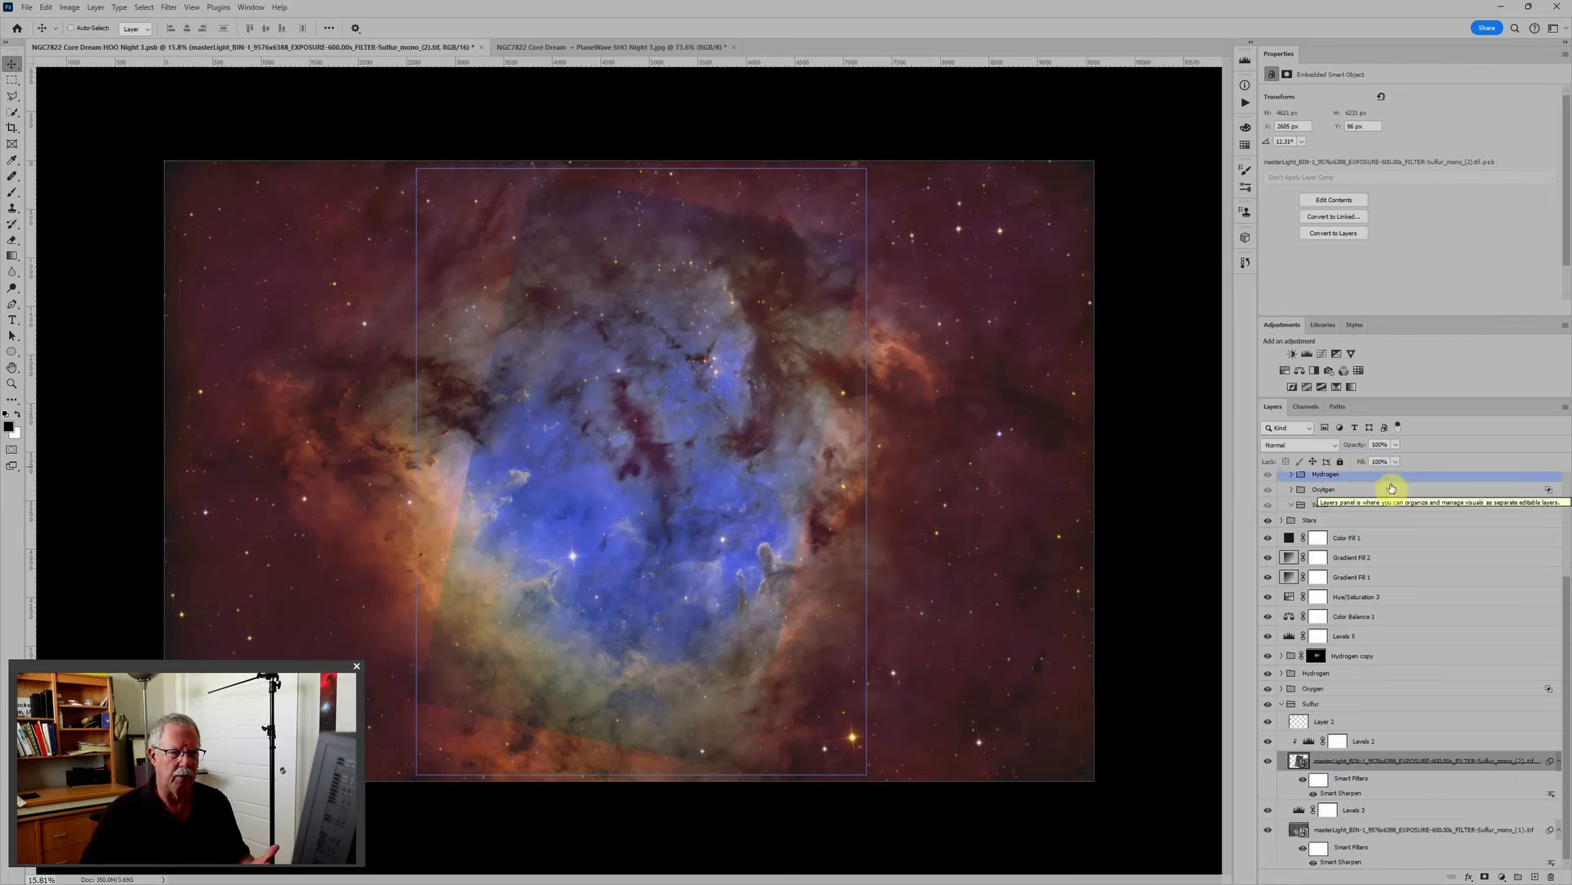
{"action": "left_click", "coordinate": [1391, 494], "text": "ctrl"}
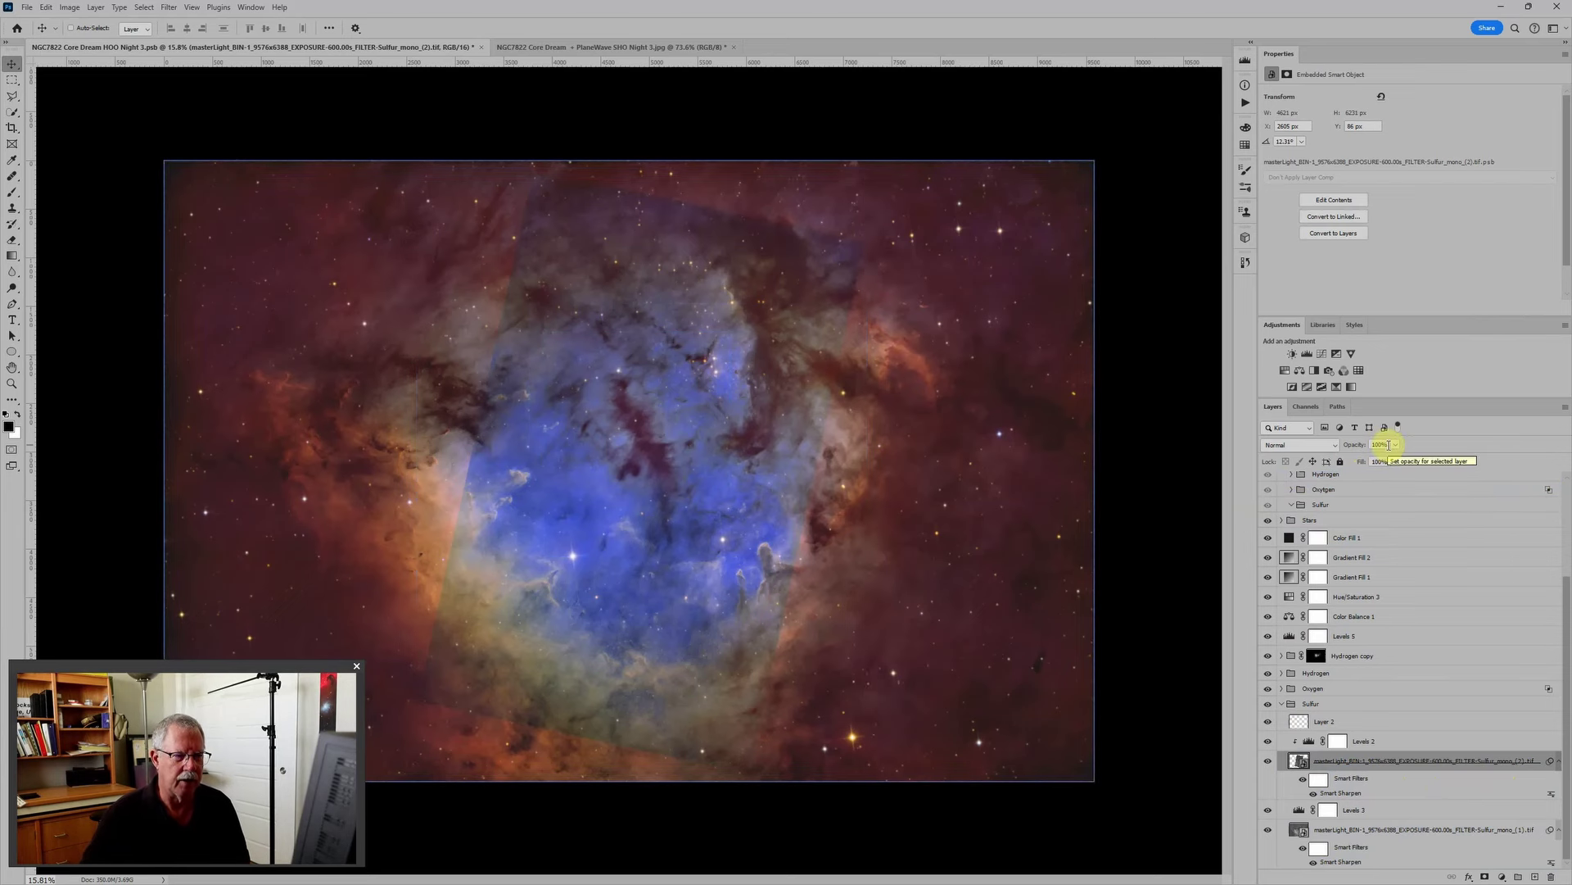
{"action": "left_click", "coordinate": [1389, 443]}
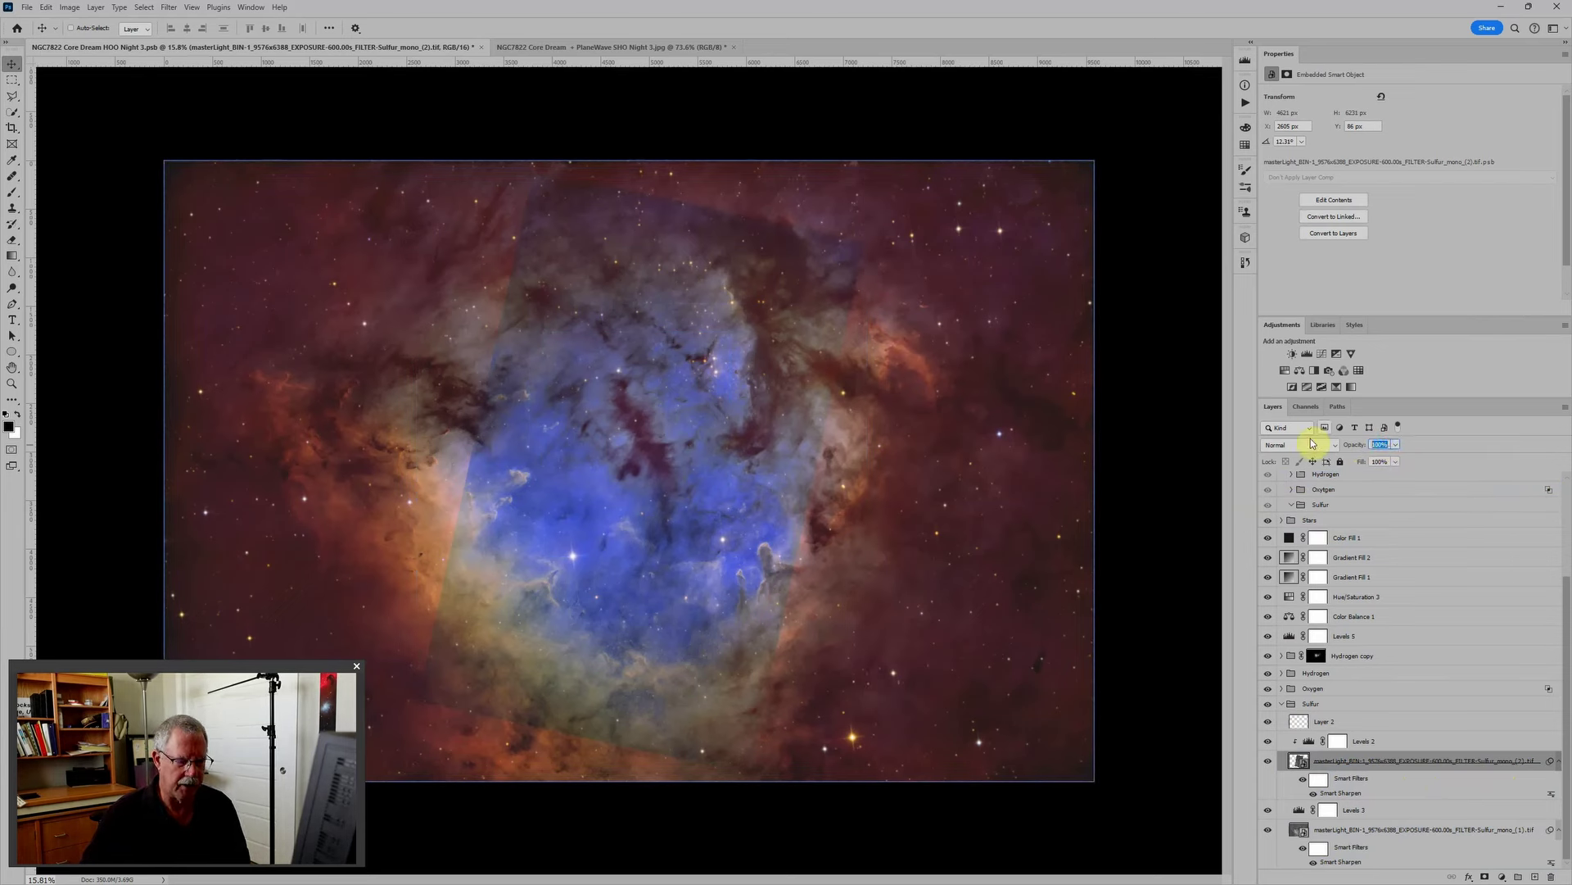
{"action": "type", "text": "50"}
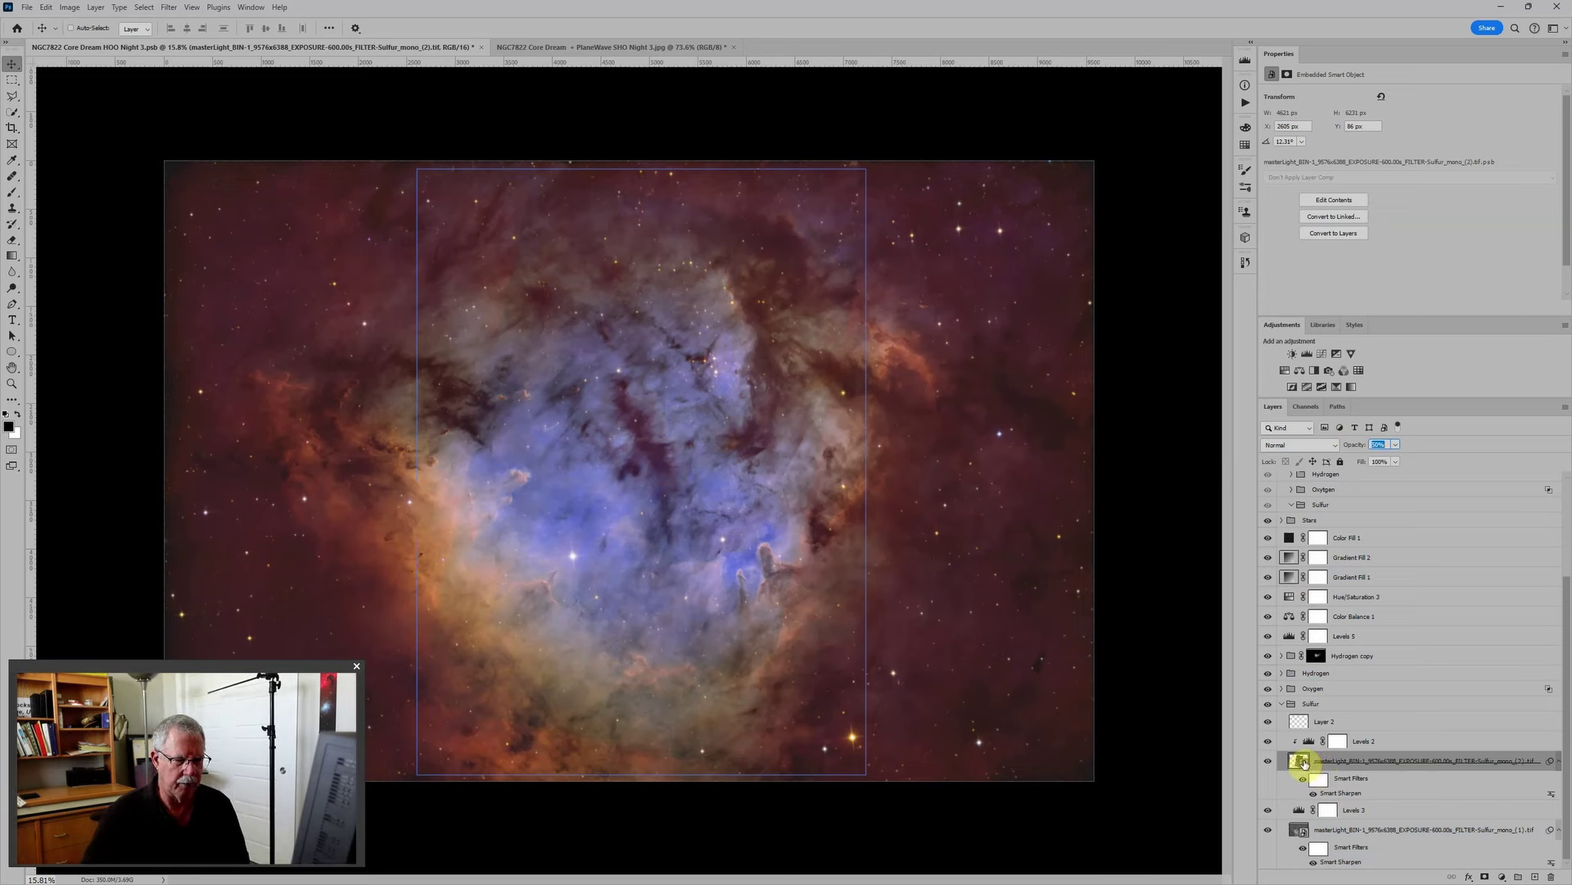
Step: Rearrange the panels and select the Sulfur group
{"action": "left_click_drag", "start_coordinate": [1304, 763], "coordinate": [970, 655]}
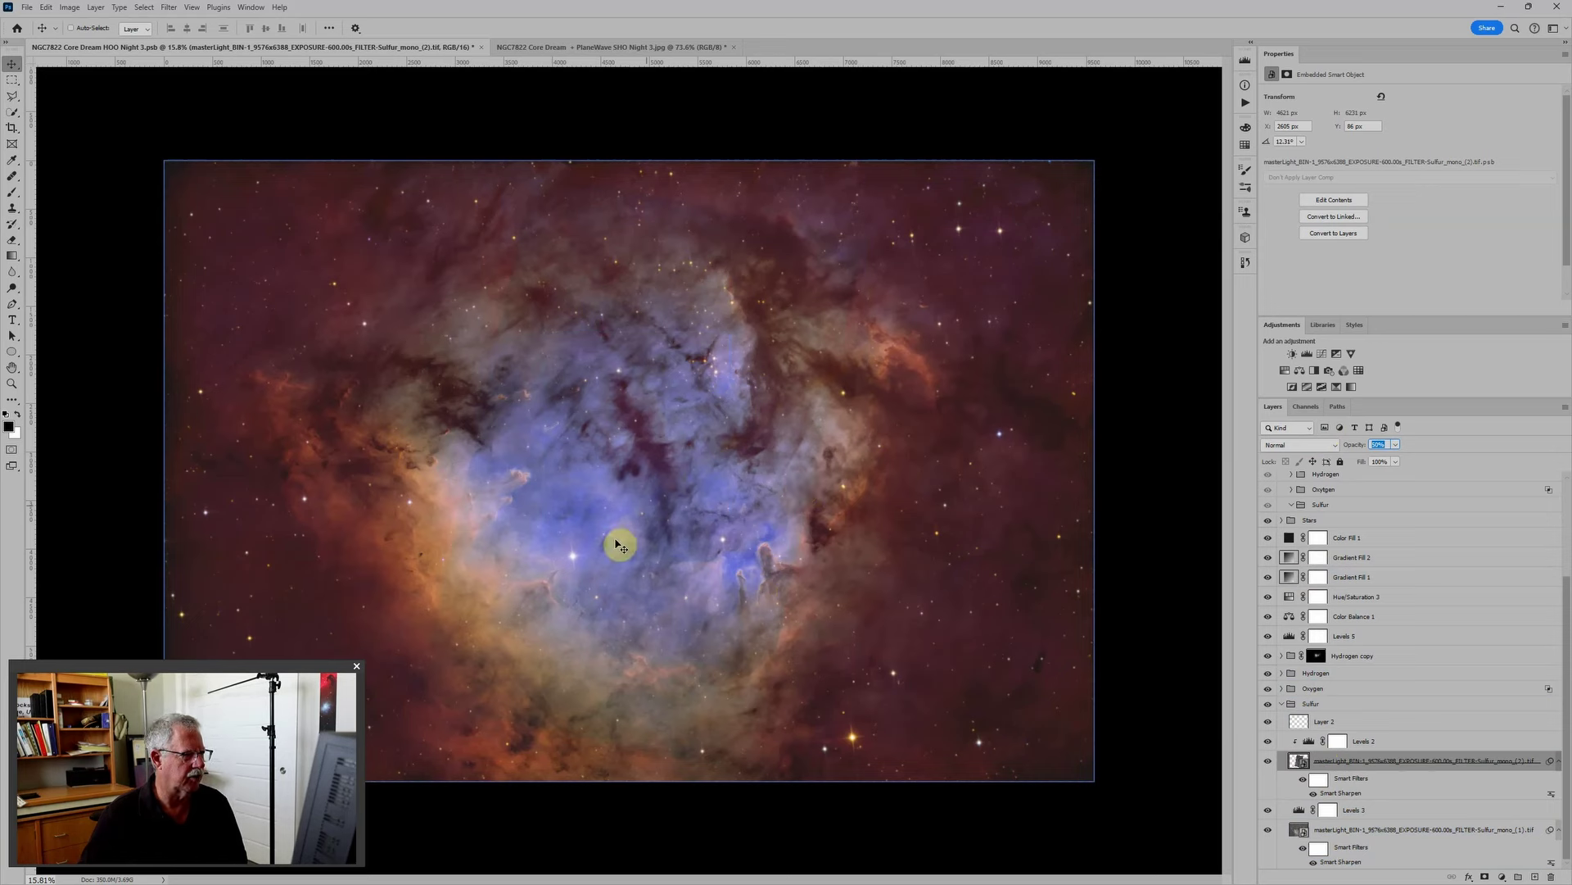
{"action": "left_click_drag", "start_coordinate": [619, 544], "coordinate": [1396, 847]}
{"action": "left_click", "coordinate": [1320, 742]}
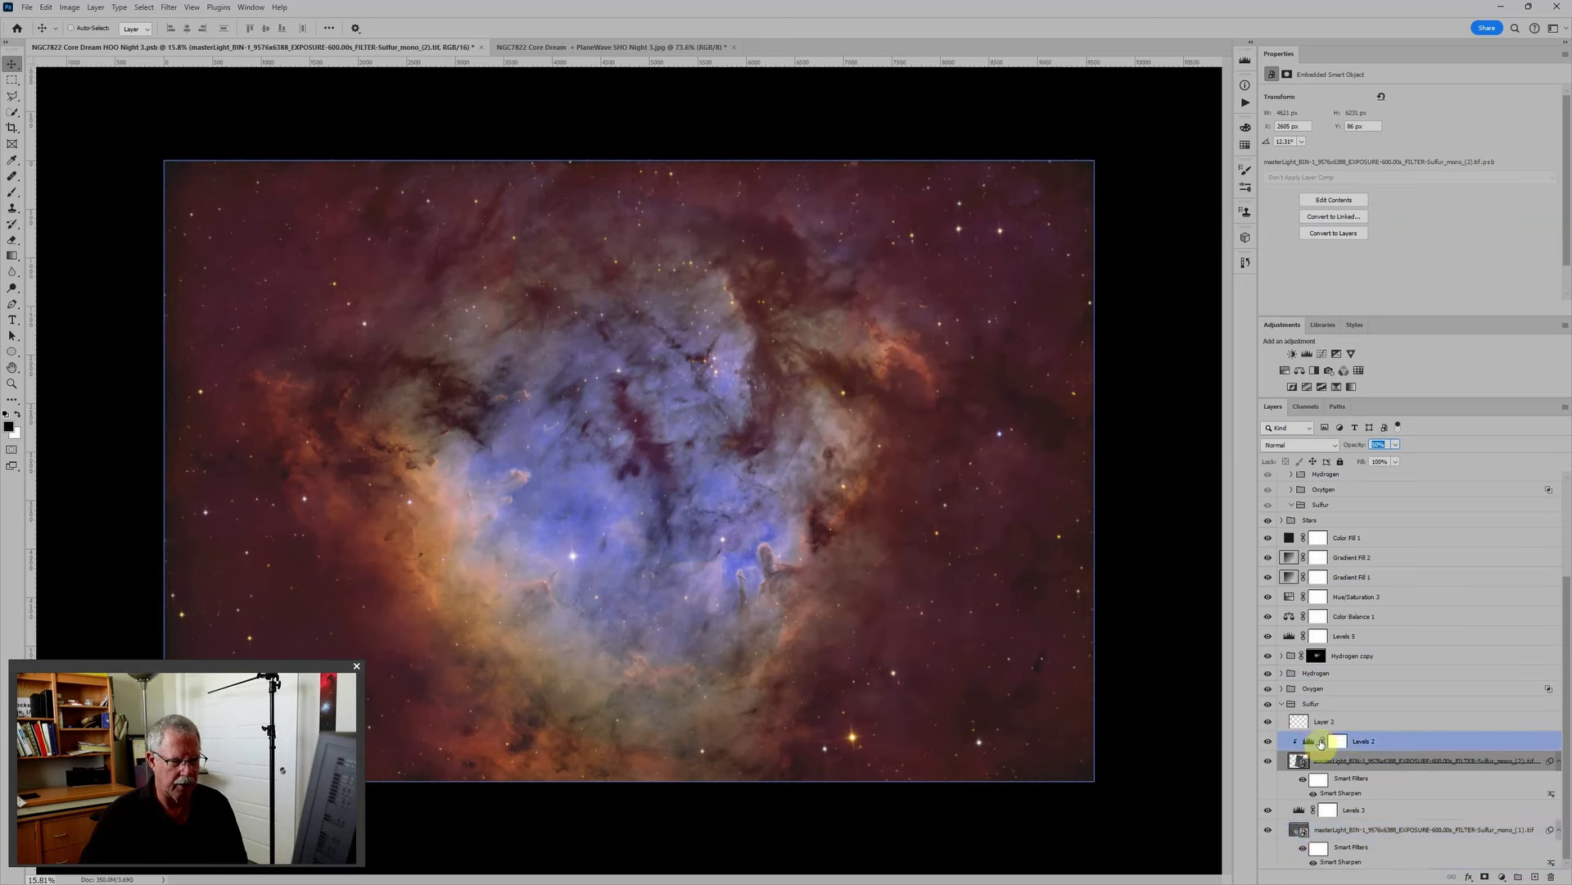
{"action": "left_click", "coordinate": [1302, 721]}
{"action": "left_click", "coordinate": [1288, 705]}
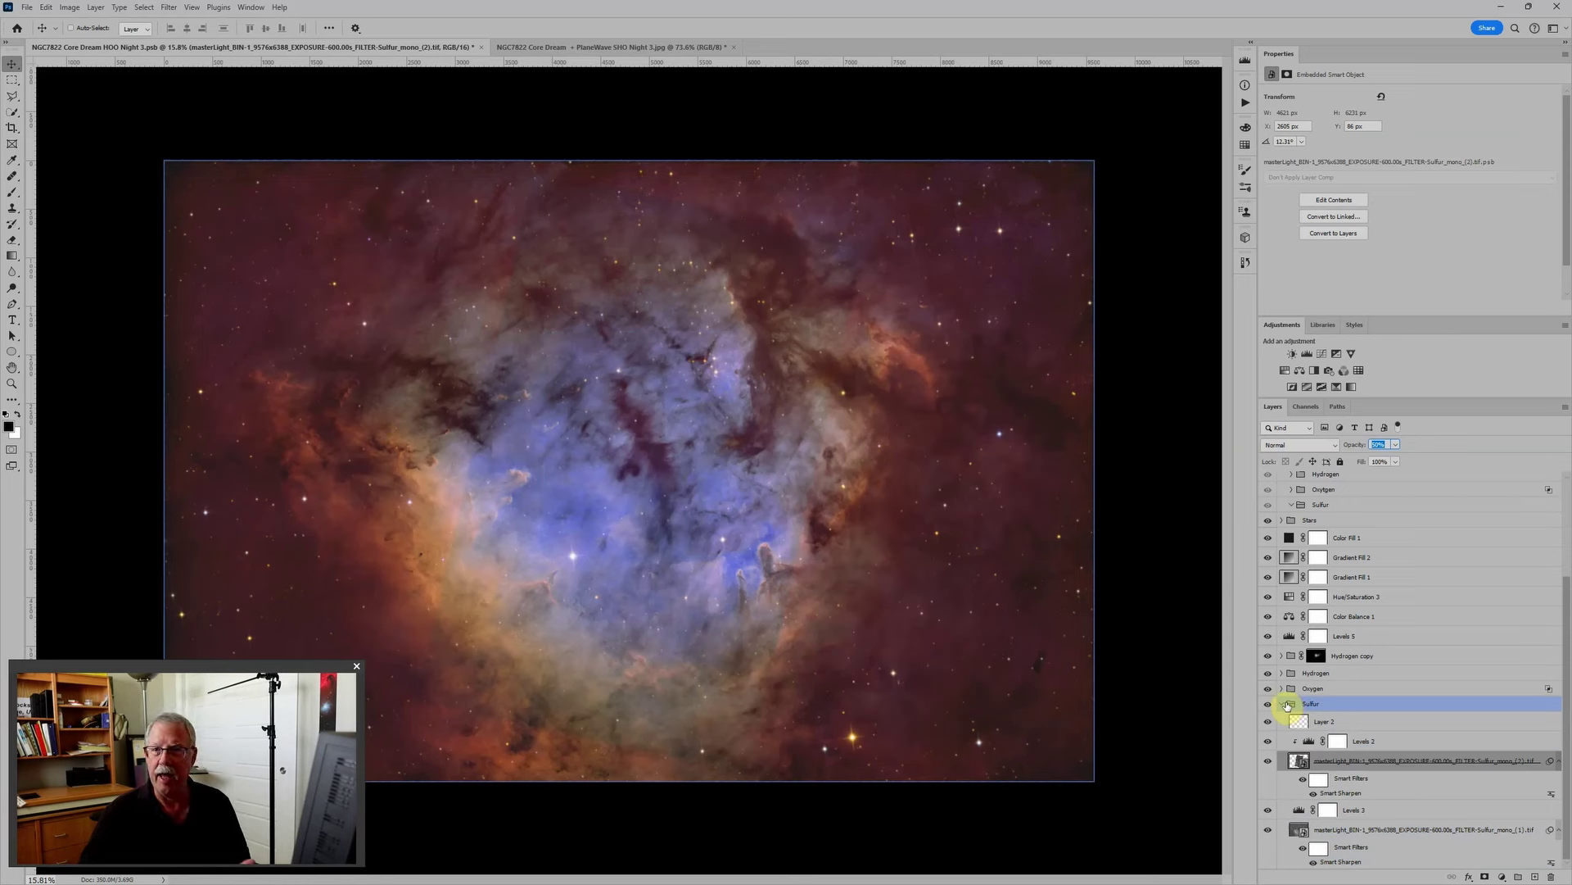
Step: Collapse the Sulfur group, expand the Oxygen group, and move Layer 1 up the stack
{"action": "left_click", "coordinate": [1283, 705]}
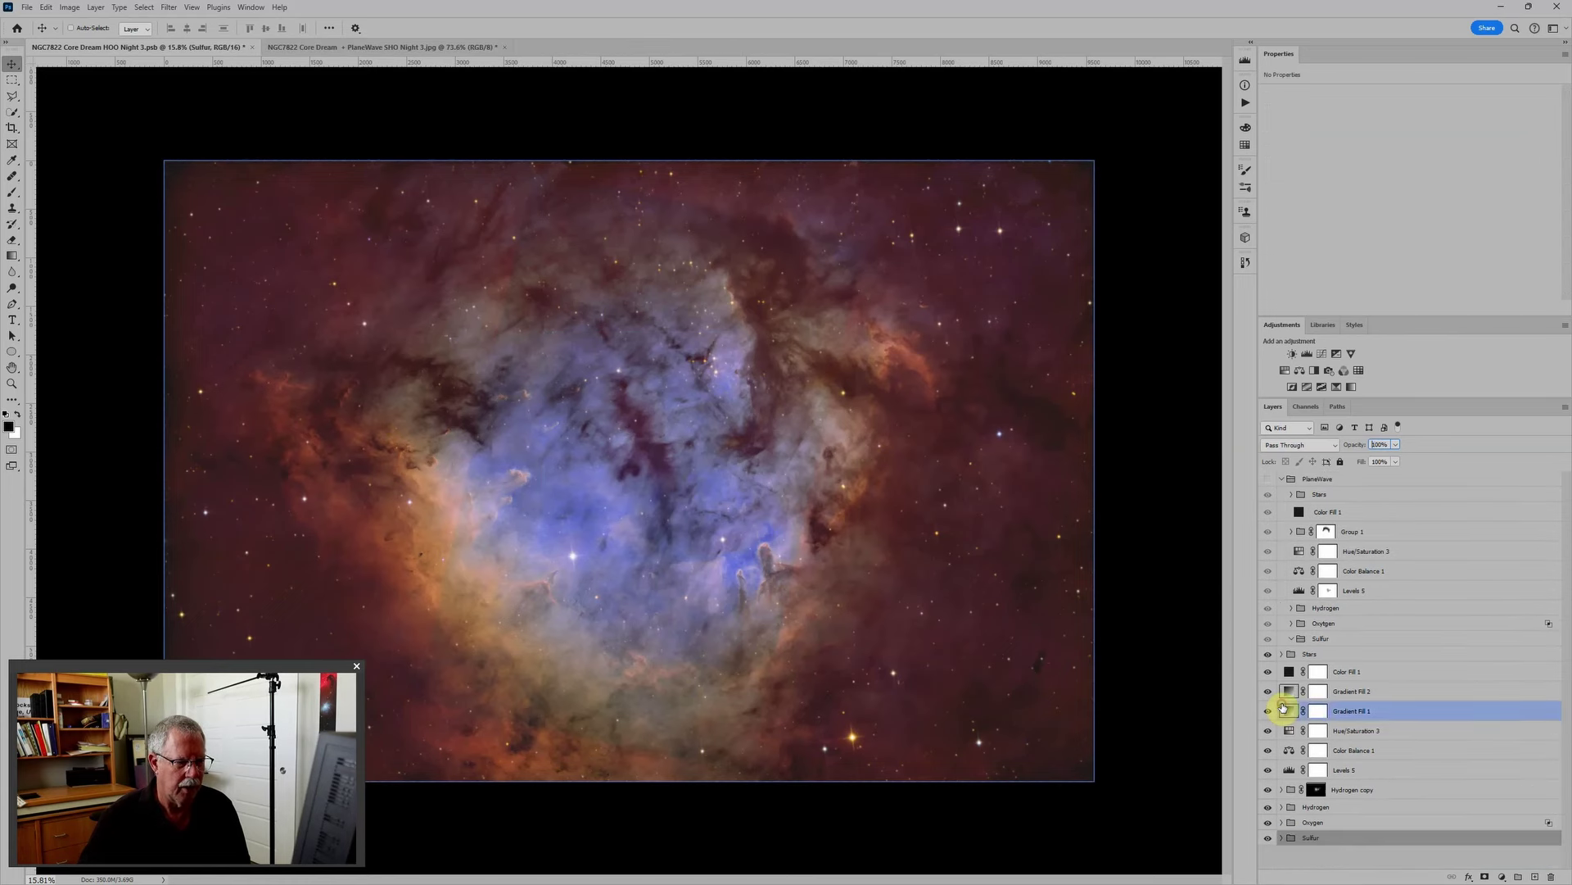
{"action": "left_click", "coordinate": [1283, 822]}
{"action": "left_click", "coordinate": [1283, 822]}
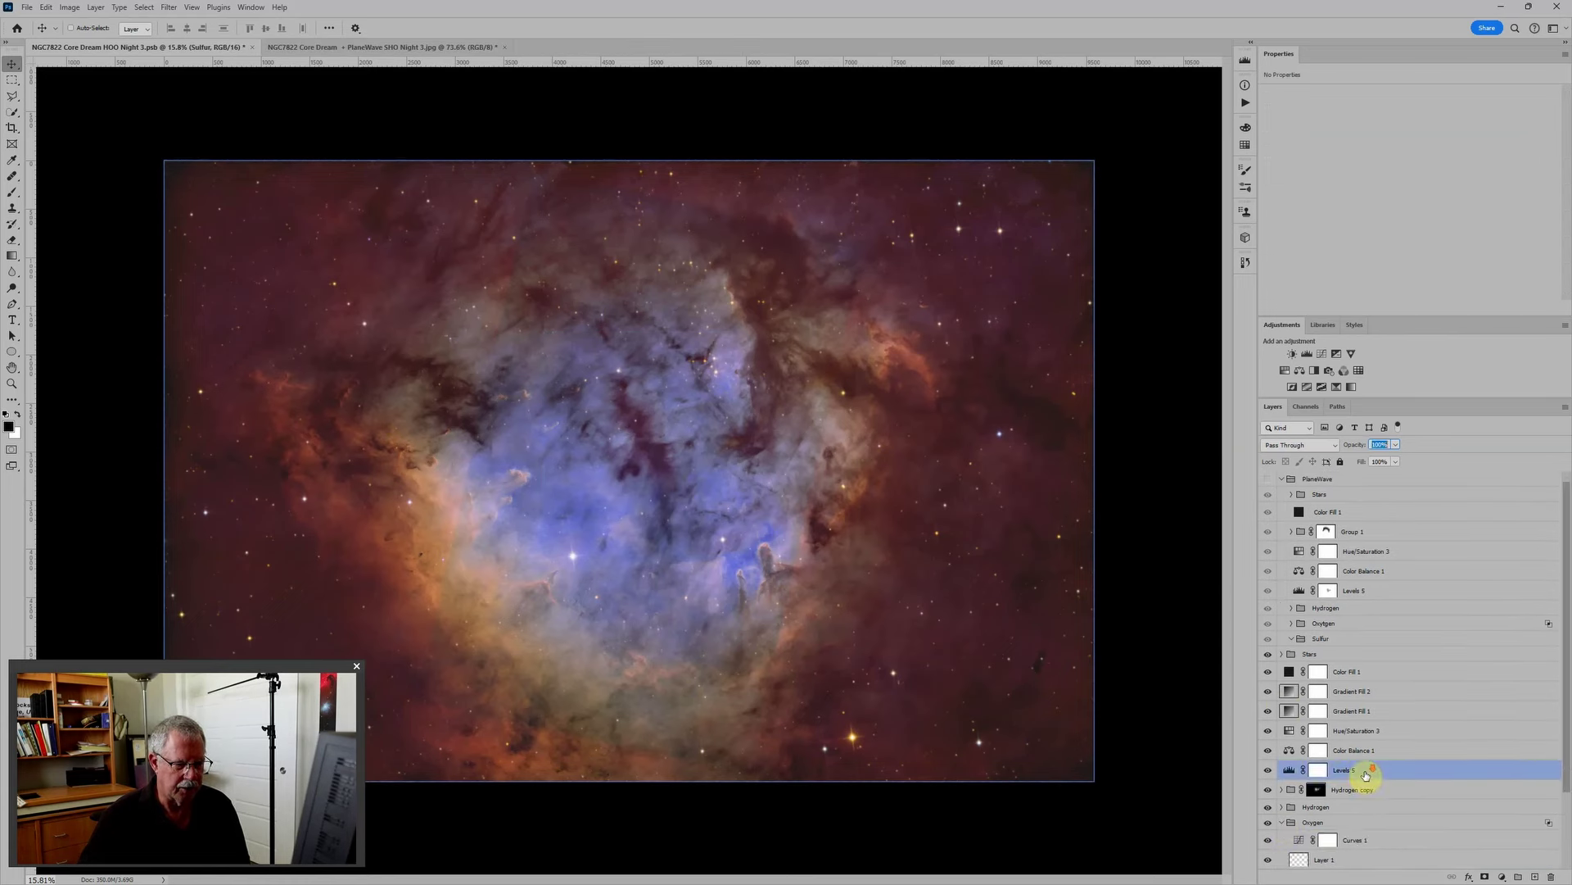
{"action": "scroll", "coordinate": [1380, 774], "scroll_direction": "down", "scroll_amount": 2}
{"action": "left_click", "coordinate": [1395, 817]}
{"action": "left_click", "coordinate": [1398, 799]}
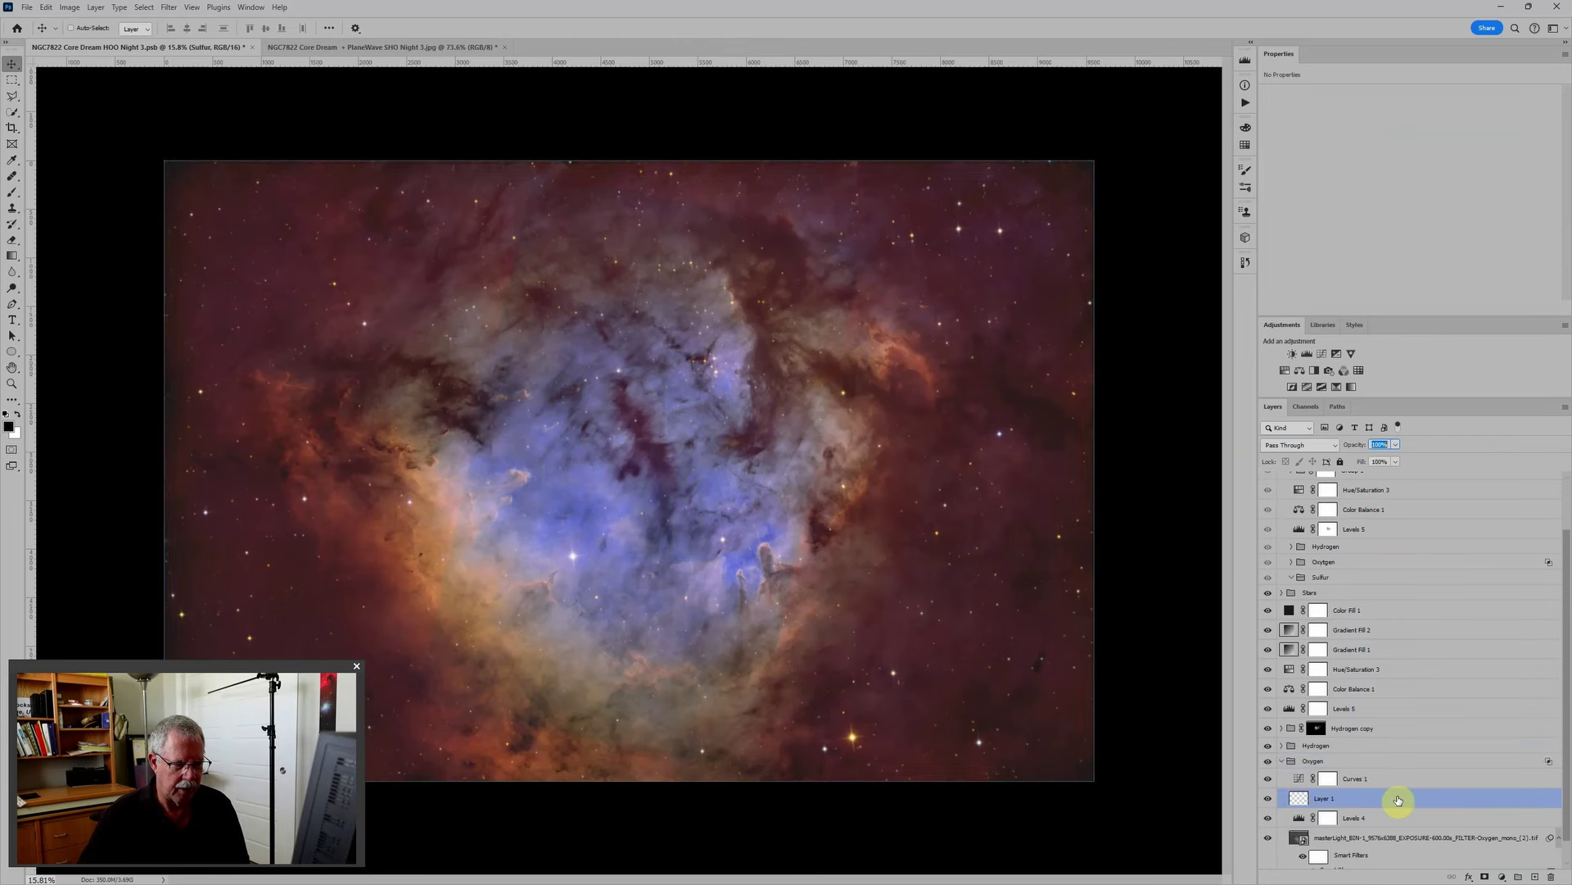
{"action": "key", "text": "alt+bracketright"}
{"action": "scroll", "coordinate": [1404, 790], "scroll_direction": "down", "scroll_amount": 1}
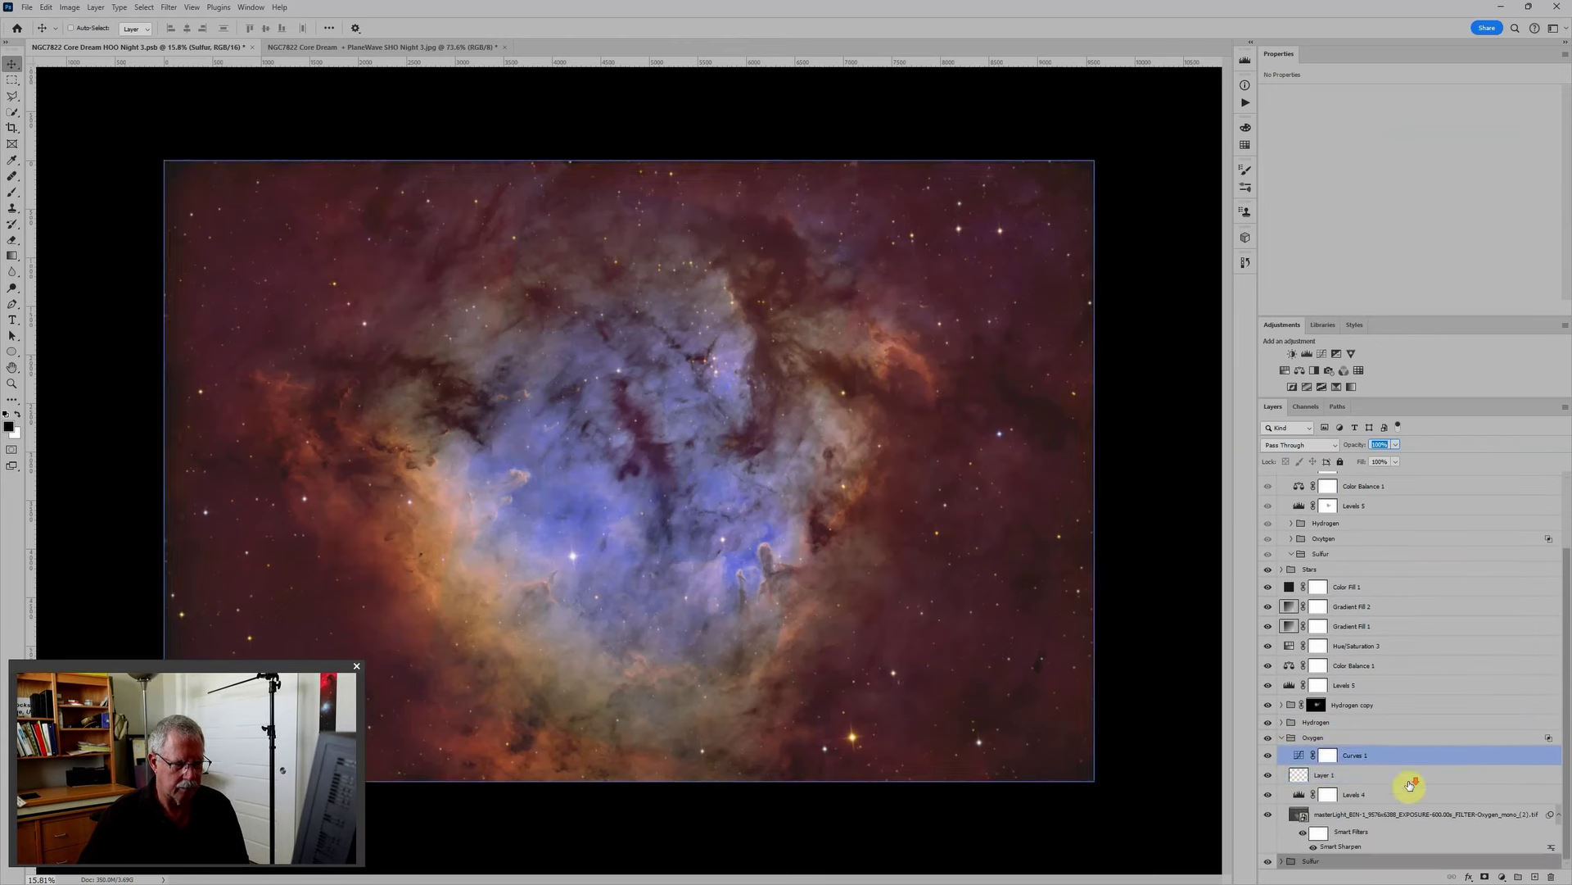
{"action": "left_click", "coordinate": [1402, 776]}
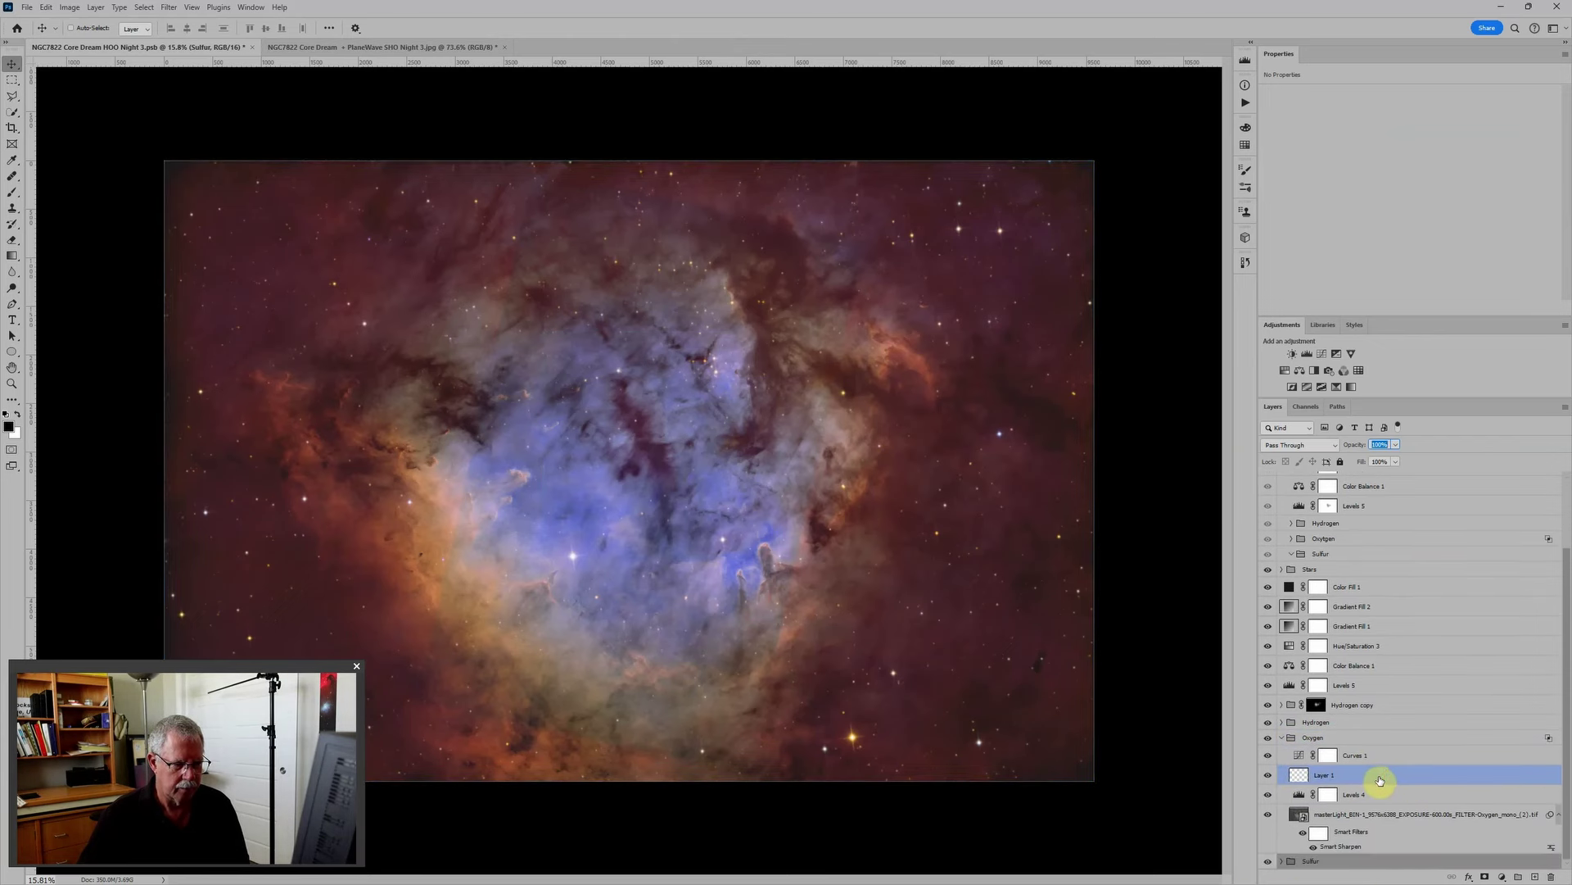
{"action": "left_click_drag", "start_coordinate": [1380, 781], "coordinate": [1290, 540]}
Step: Move Layer 1, Levels 3 and the rotated Oxygen frame into the Oxygen group
{"action": "left_click", "coordinate": [1341, 617]}
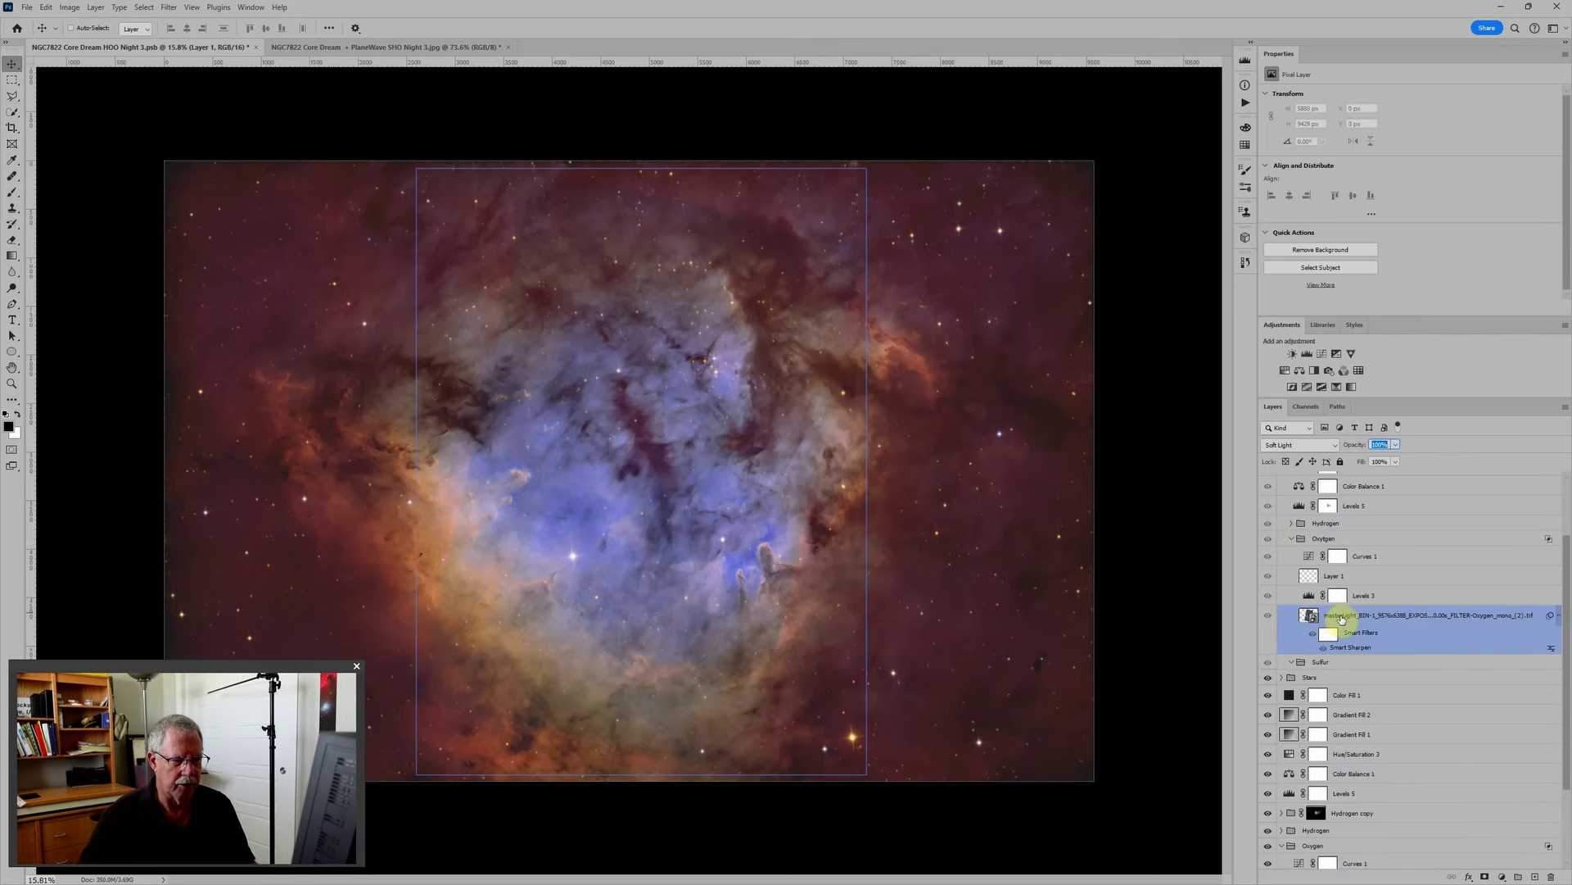
{"action": "left_click", "coordinate": [1399, 578]}
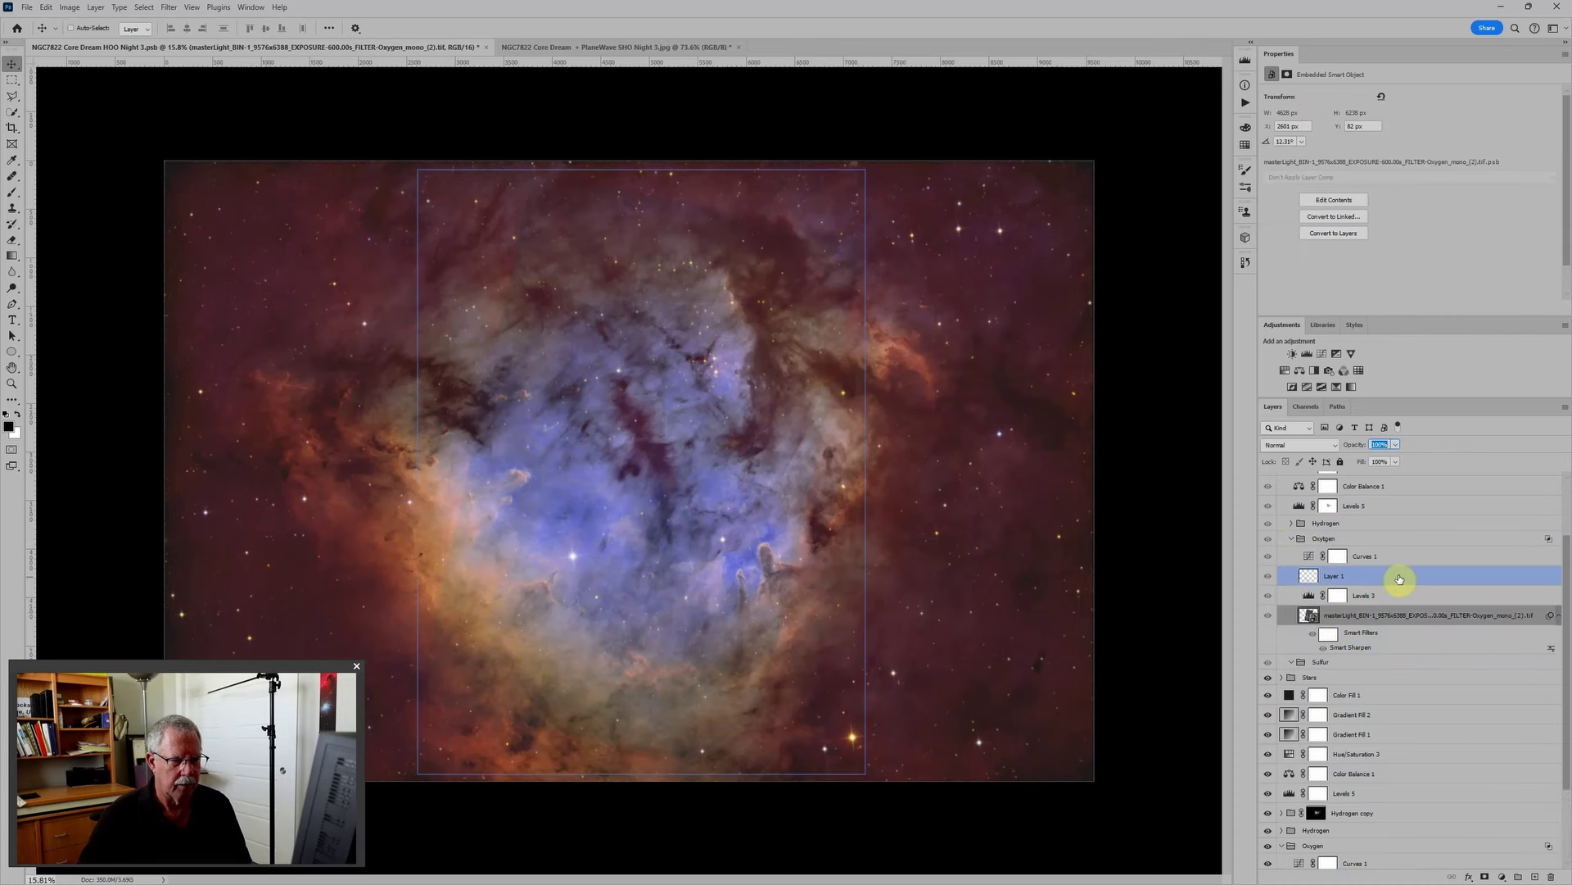
{"action": "left_click", "coordinate": [1389, 581], "text": "shift"}
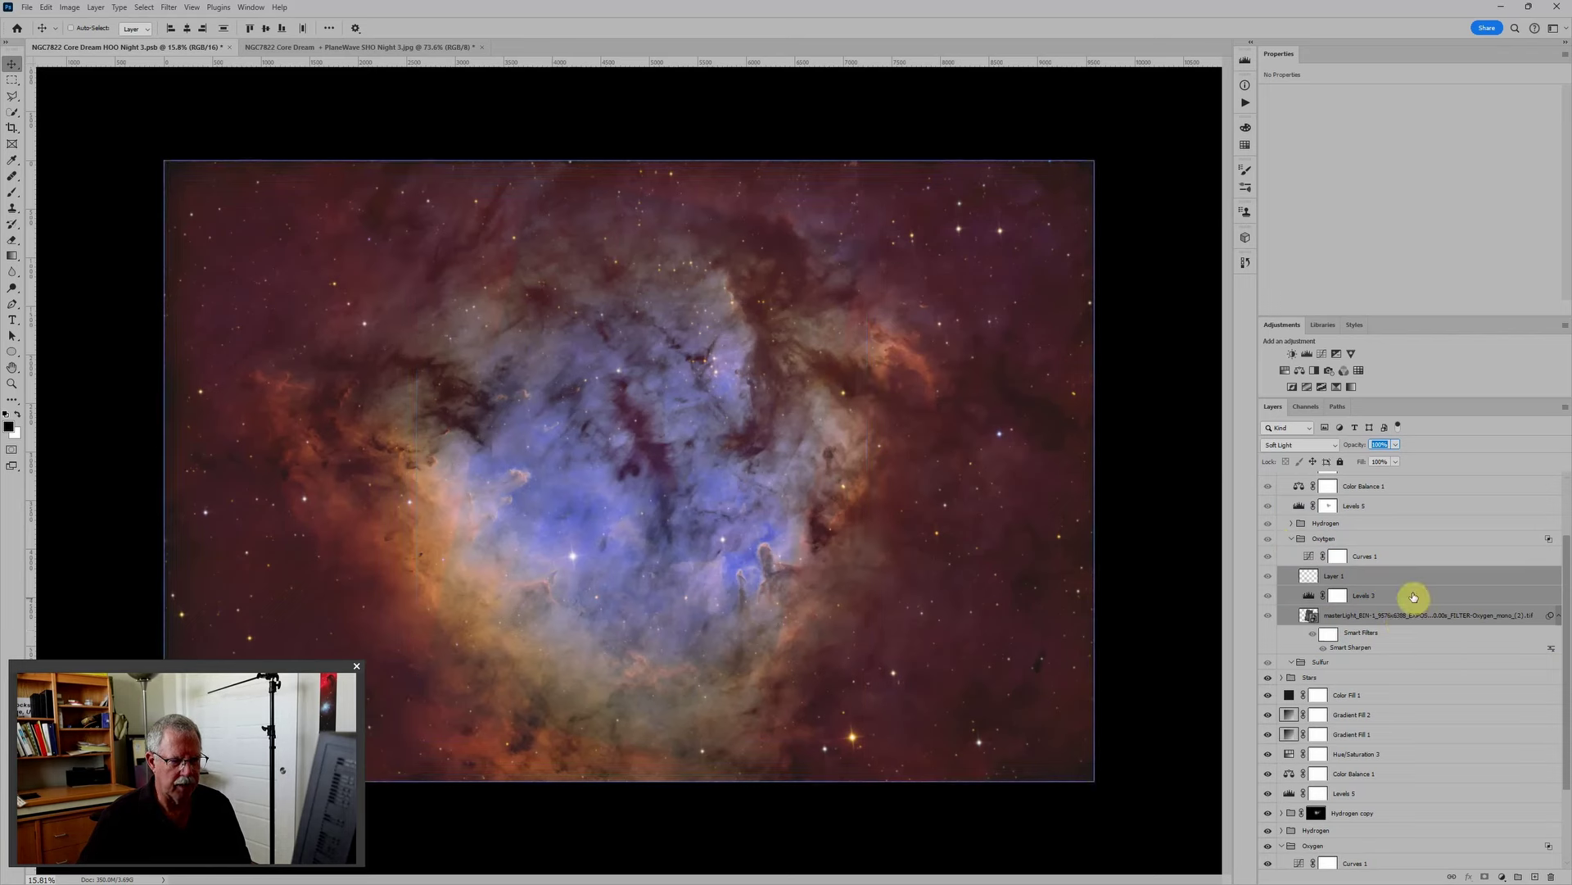
{"action": "left_click_drag", "start_coordinate": [1407, 596], "coordinate": [1389, 773]}
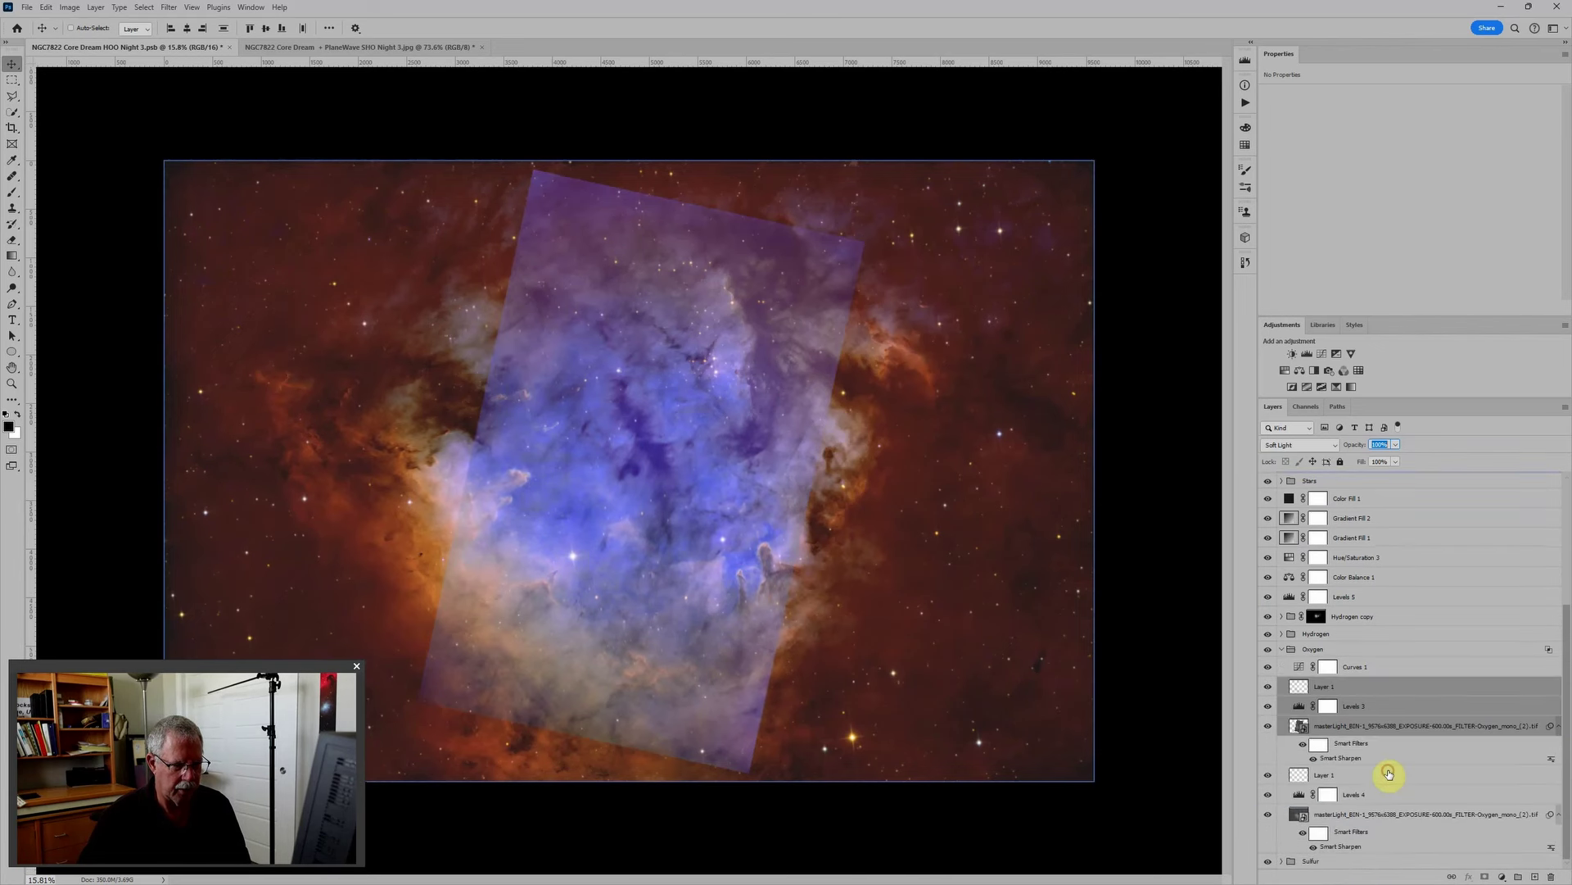
Step: Clip Levels 3 and Layer 1 to the Oxygen frame and set it to 50% opacity
{"action": "left_click", "coordinate": [1403, 705]}
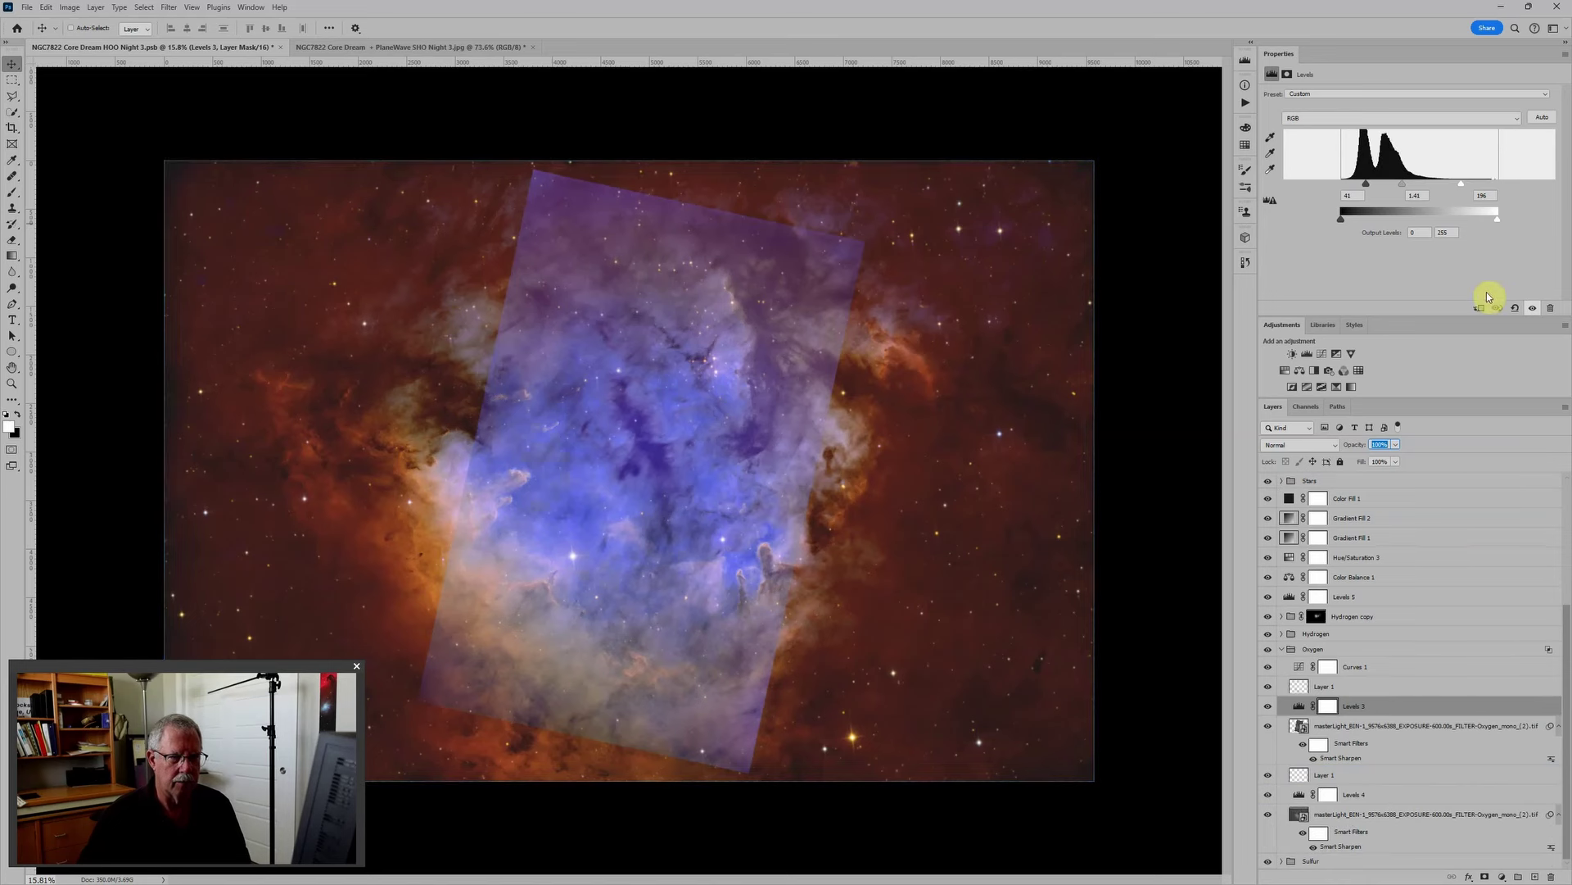
{"action": "left_click", "coordinate": [1394, 692]}
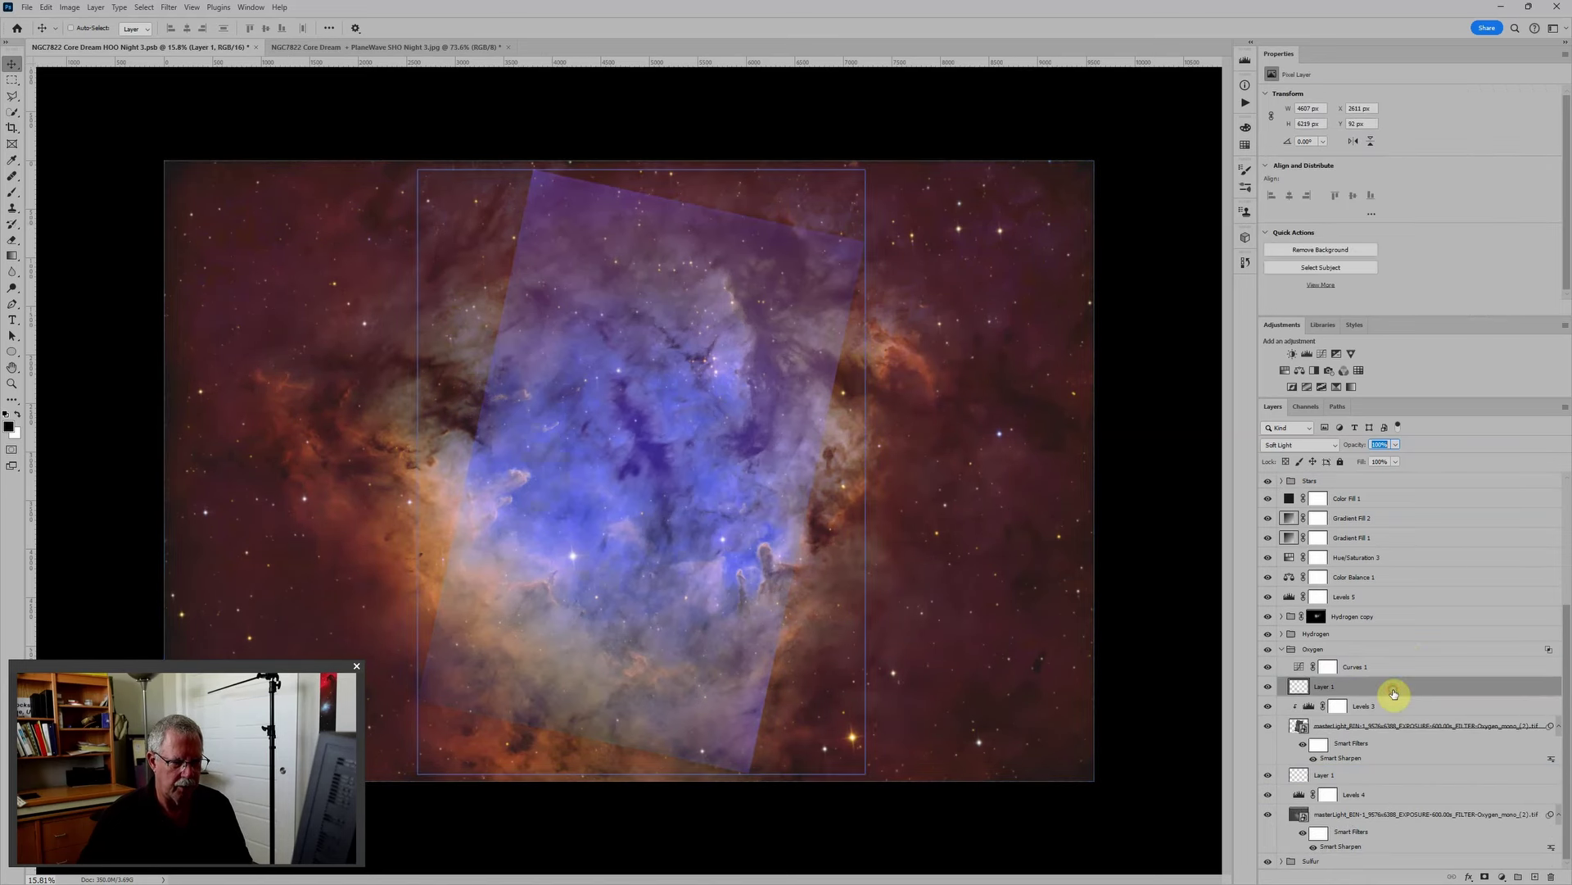
{"action": "left_click_drag", "start_coordinate": [1395, 696], "coordinate": [1441, 496]}
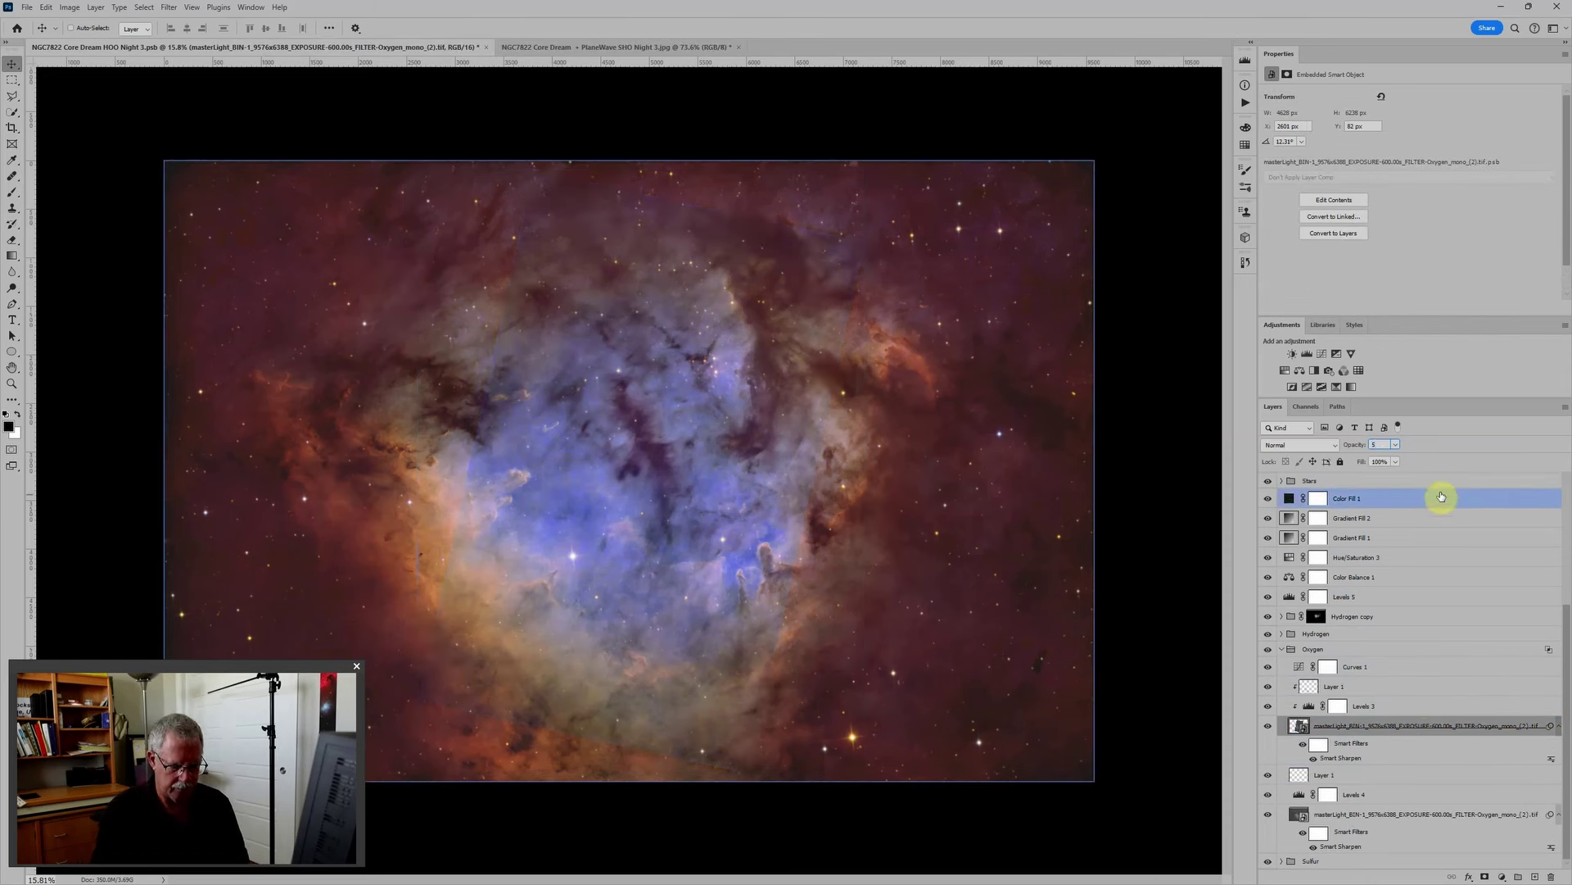
{"action": "key", "text": "0"}
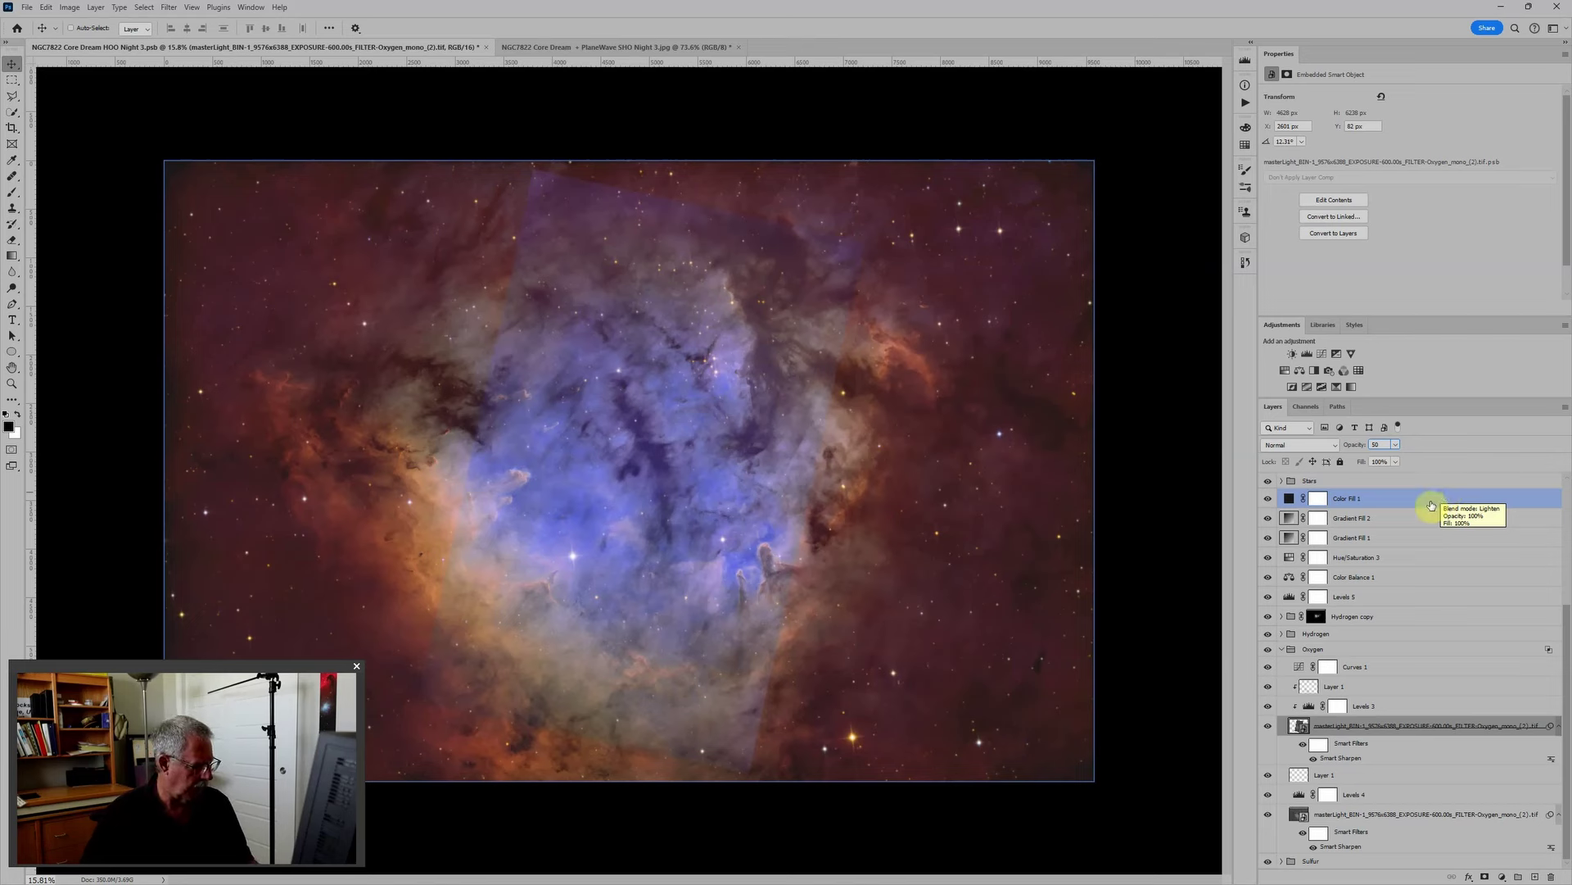
Step: Check the Oxygen group's layers, then select and collapse the Oxygen group
{"action": "left_click", "coordinate": [1442, 596]}
{"action": "left_click", "coordinate": [1376, 729]}
{"action": "left_click", "coordinate": [1420, 670]}
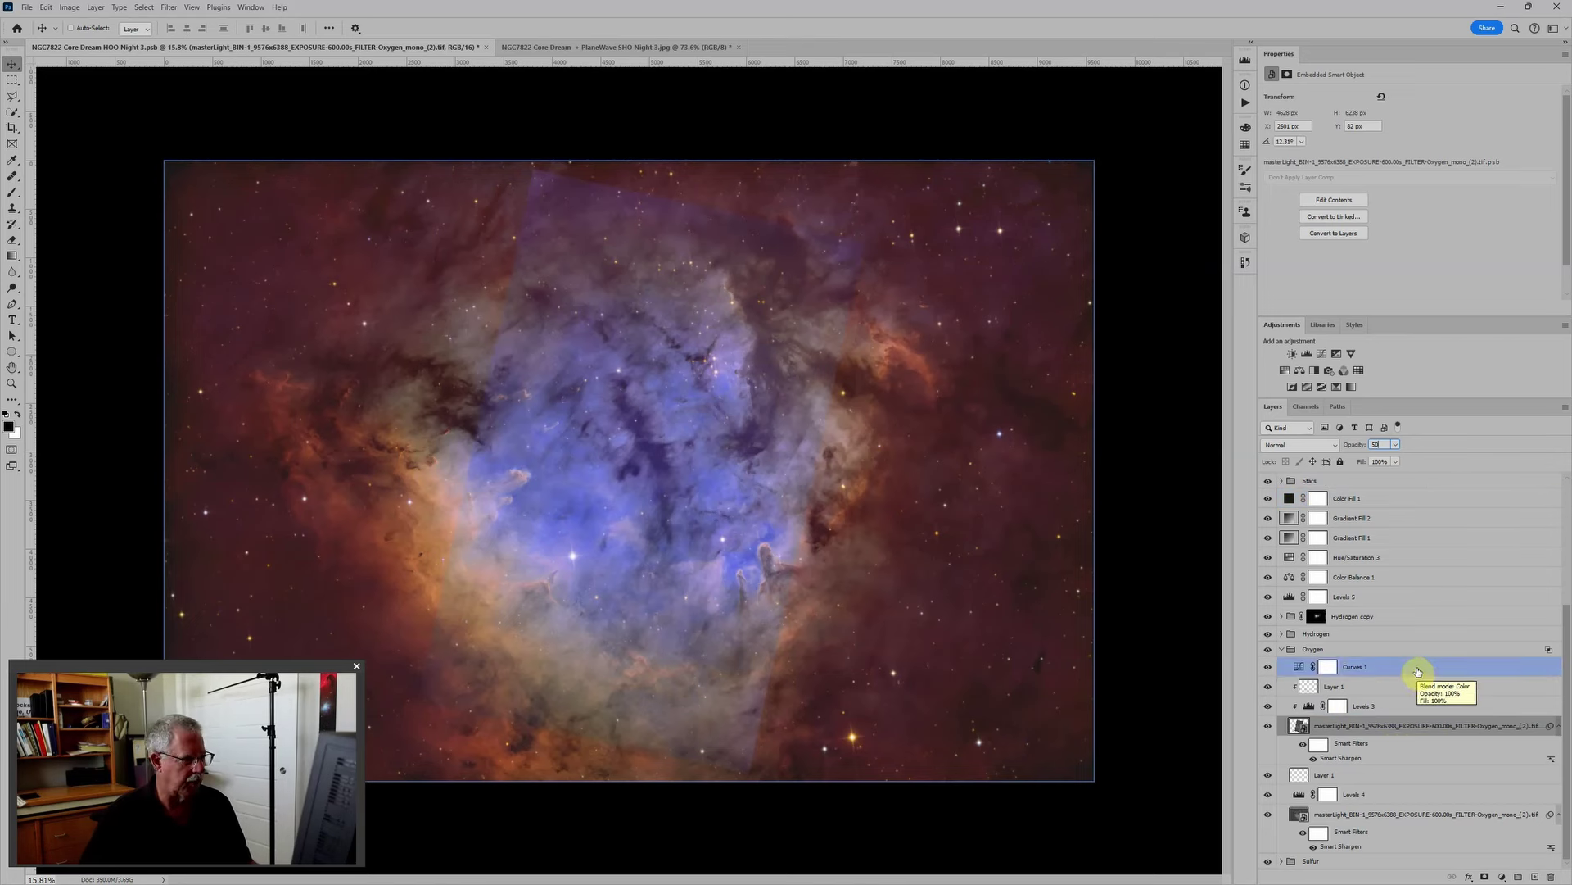
{"action": "left_click", "coordinate": [1428, 728]}
{"action": "left_click", "coordinate": [1334, 666]}
{"action": "left_click", "coordinate": [1285, 651]}
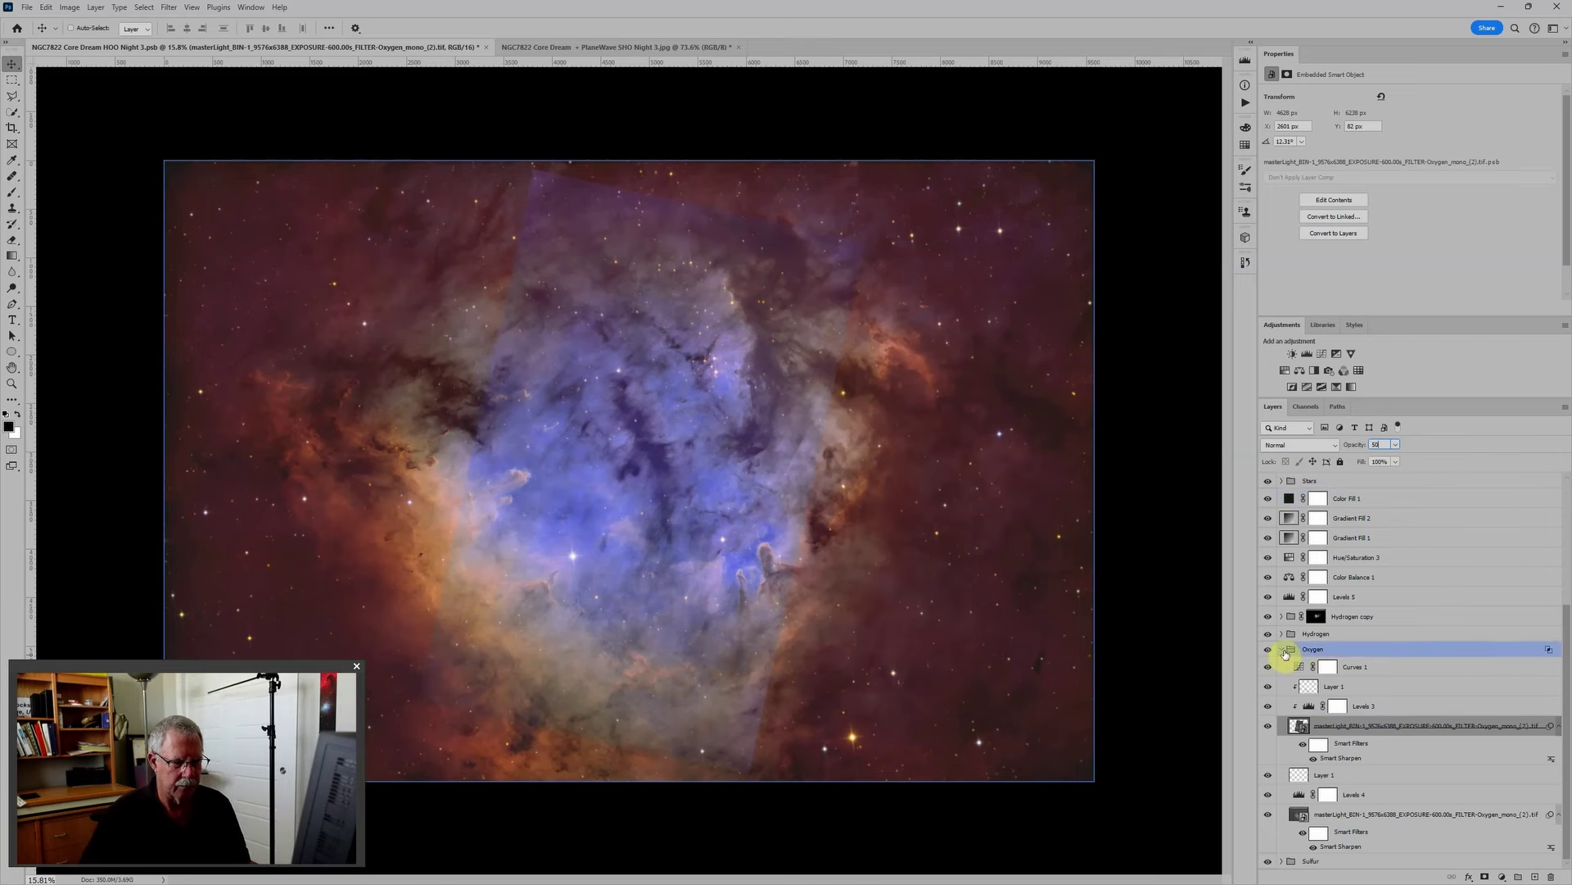
{"action": "left_click", "coordinate": [1281, 649]}
Step: Move Levels 1 and the rotated hydrogen layer into the lower Hydrogen group
{"action": "left_click", "coordinate": [1284, 823]}
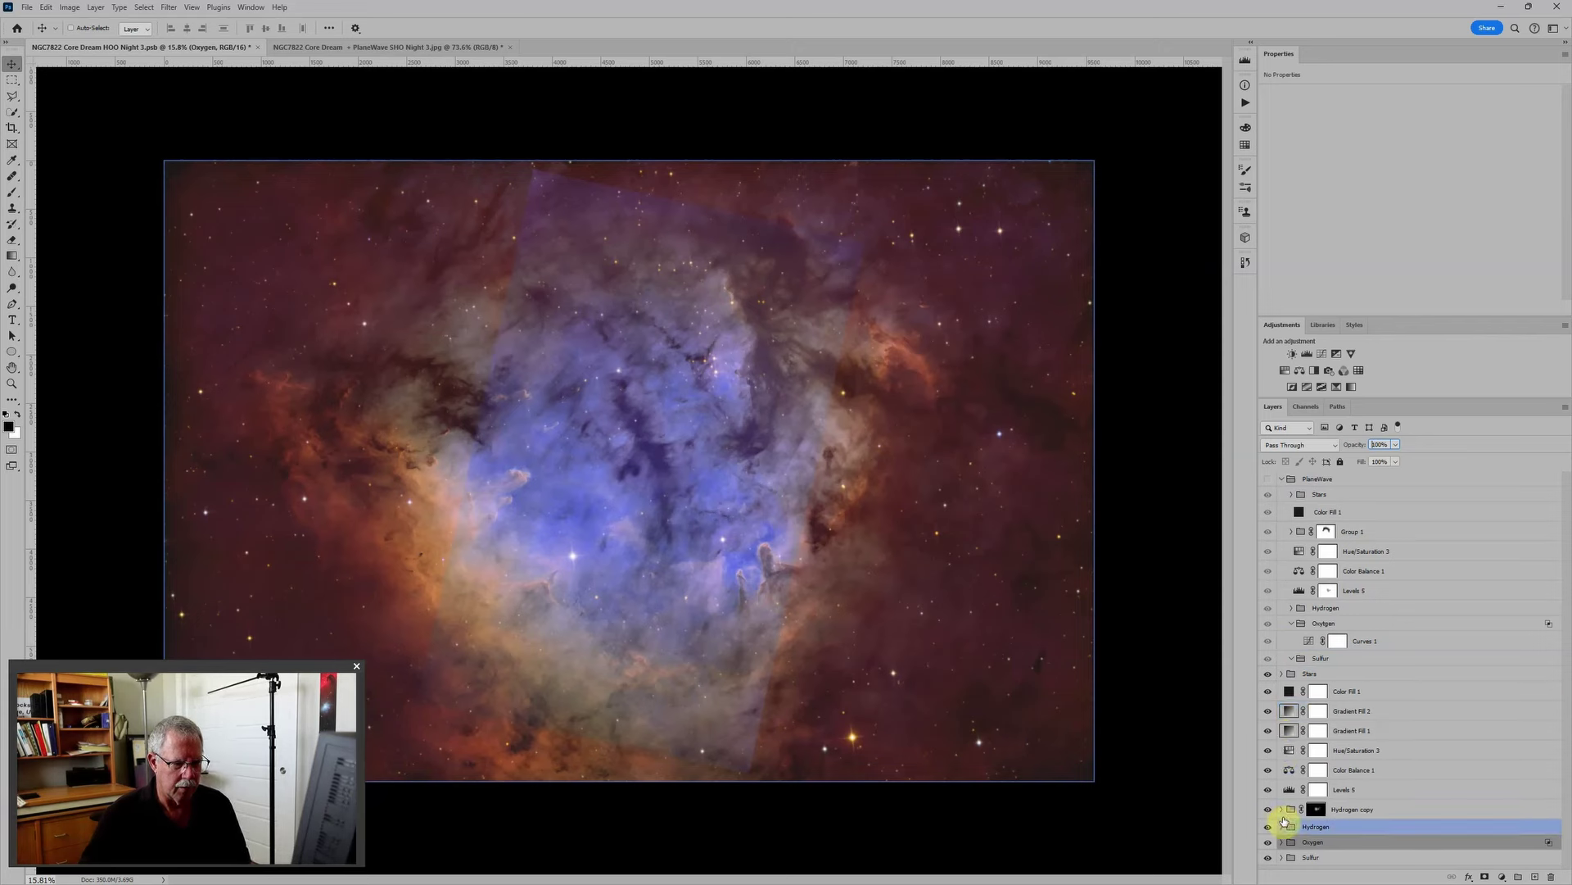
{"action": "left_click", "coordinate": [1279, 826]}
{"action": "scroll", "coordinate": [1387, 749], "scroll_direction": "down", "scroll_amount": 3}
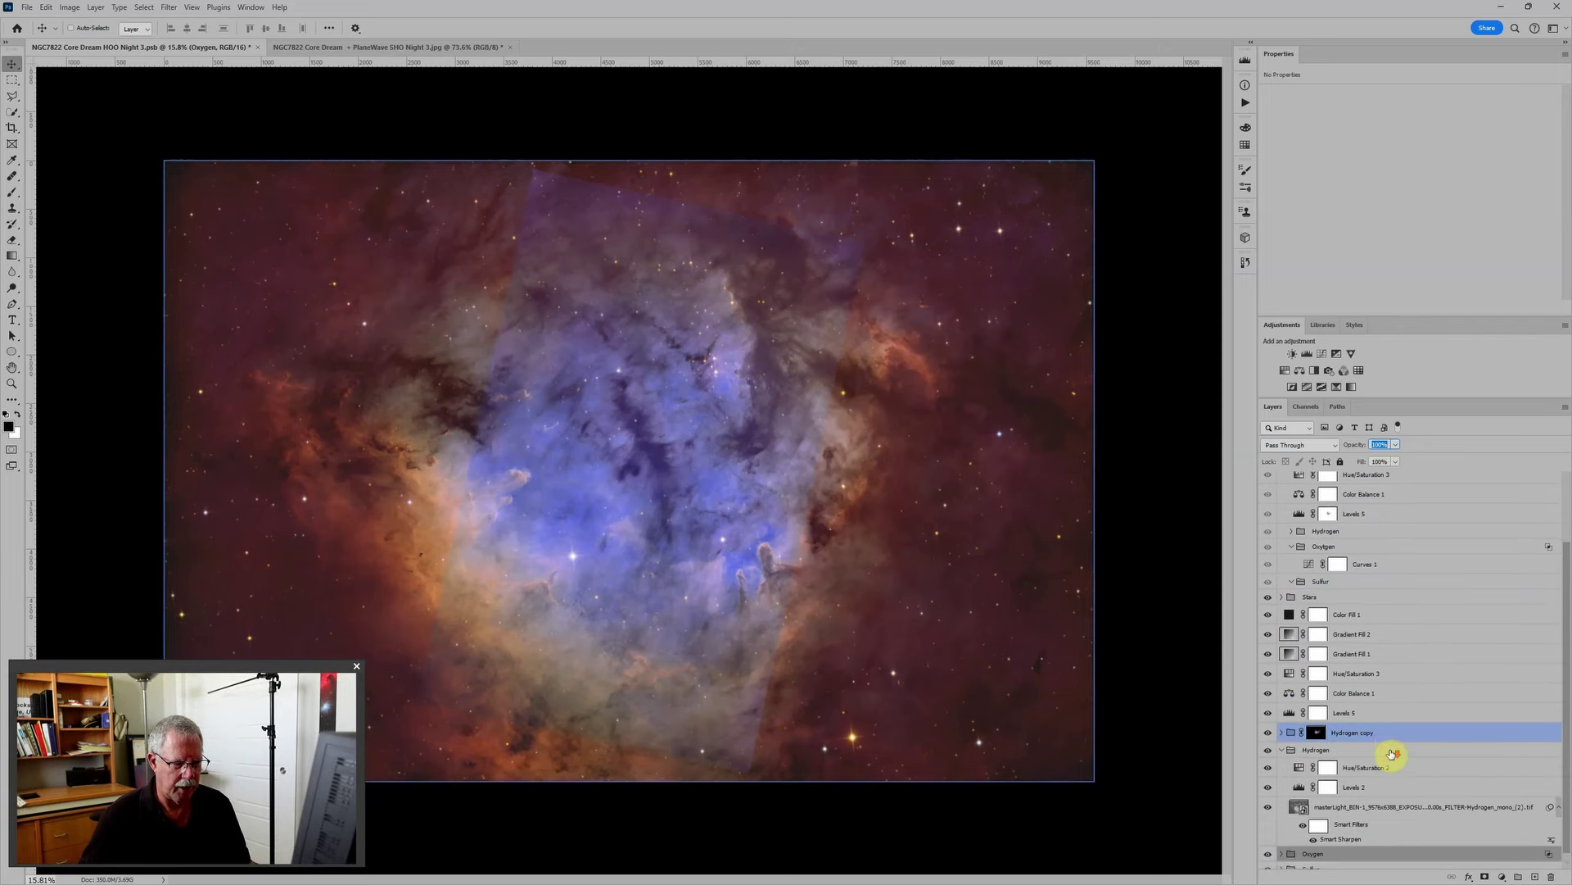
{"action": "left_click", "coordinate": [1390, 761]}
{"action": "left_click_drag", "start_coordinate": [1385, 799], "coordinate": [1296, 620]}
{"action": "left_click", "coordinate": [1350, 647]}
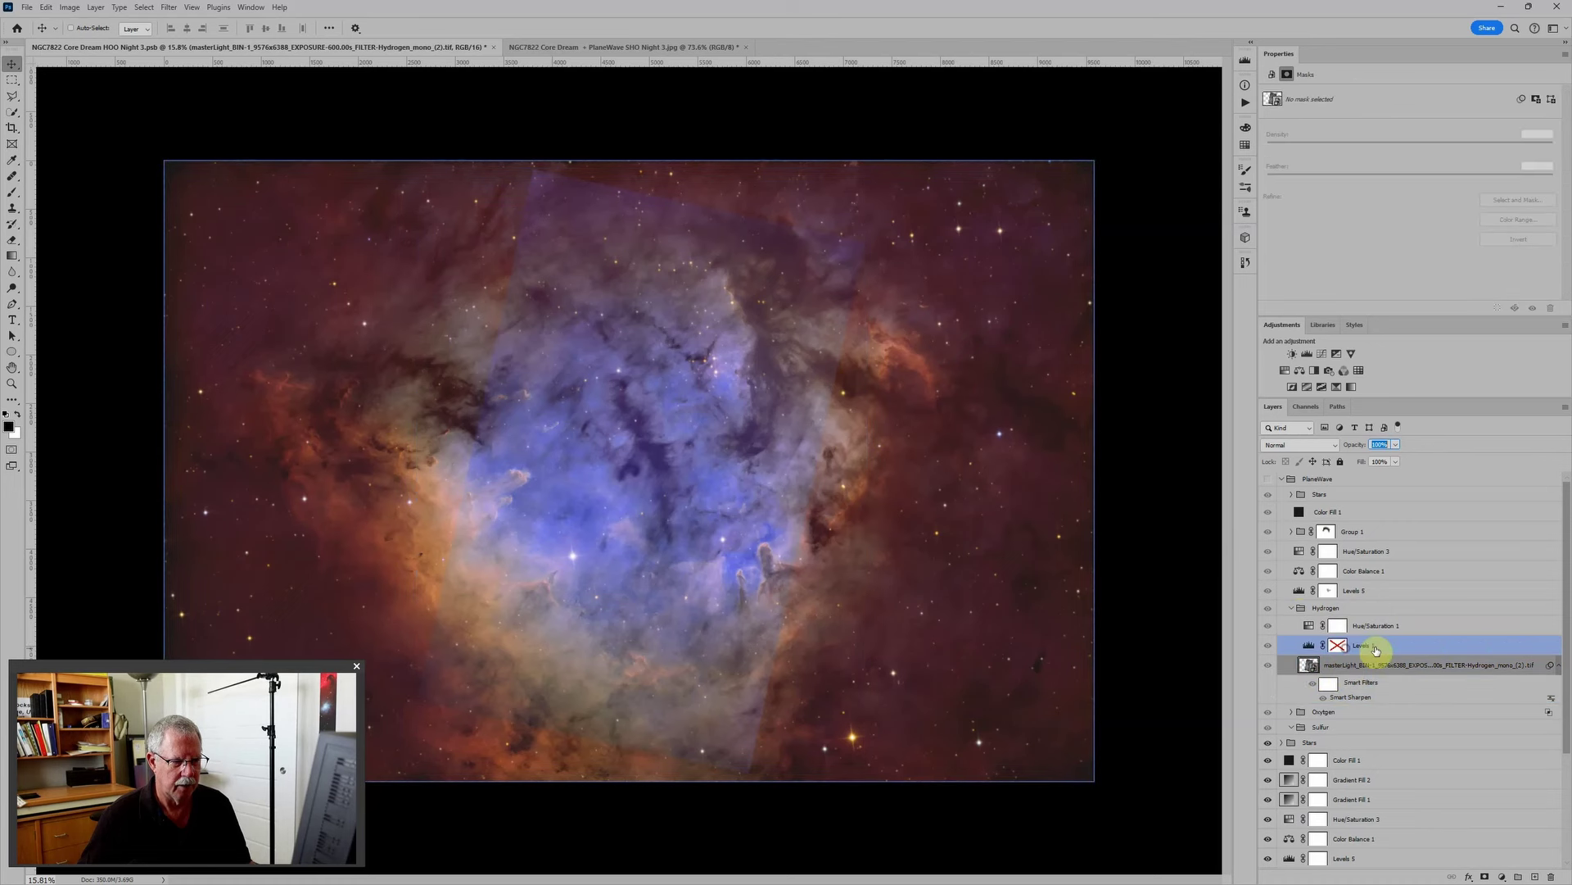
{"action": "left_click", "coordinate": [1406, 668]}
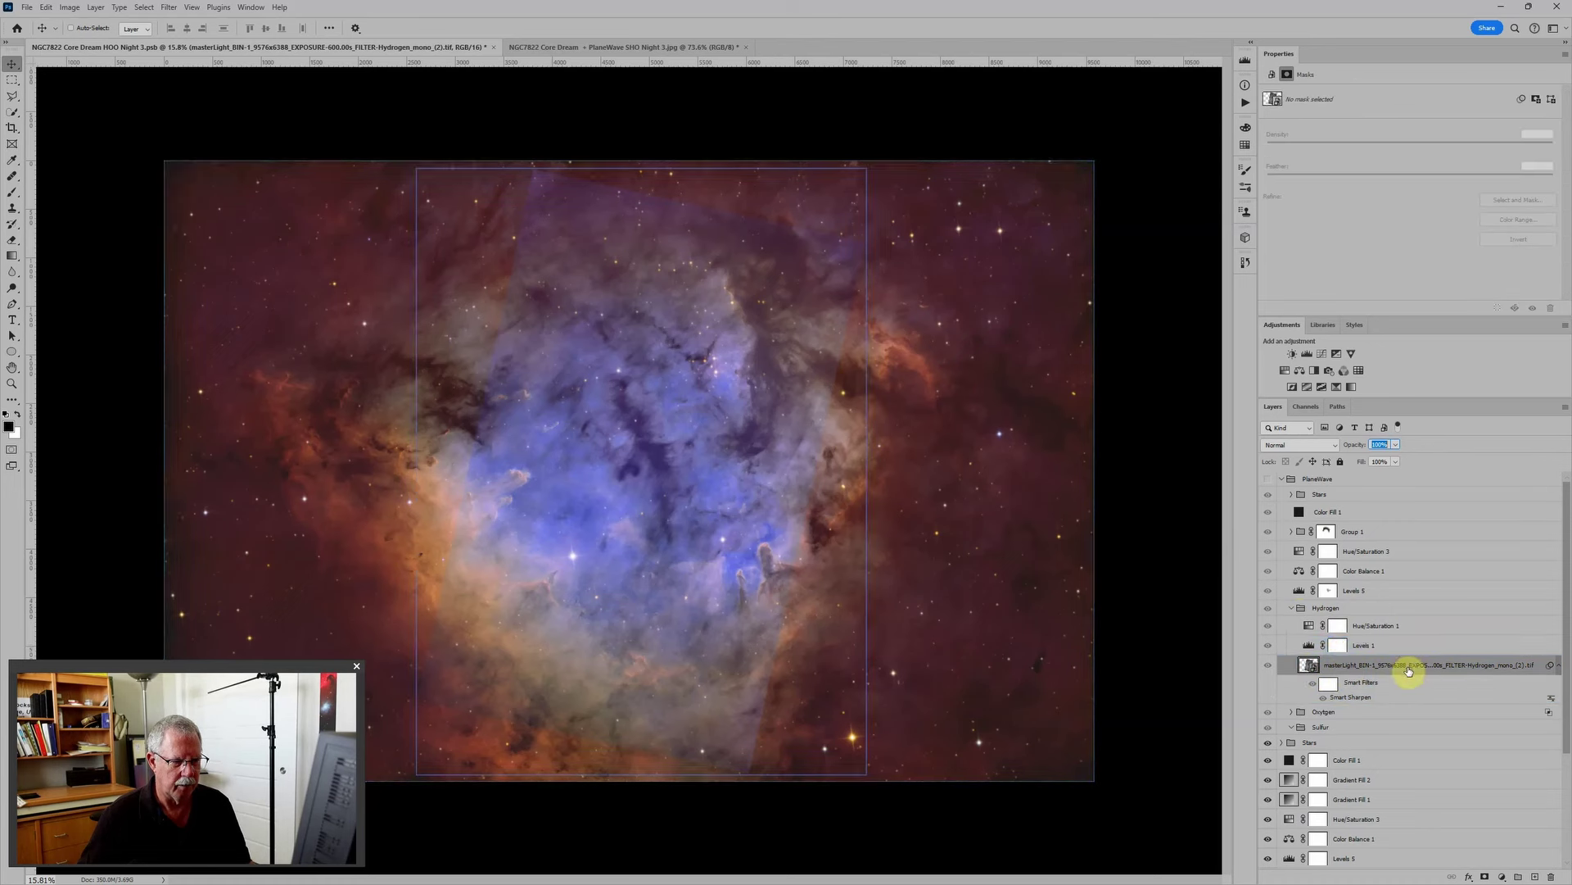
{"action": "left_click", "coordinate": [1408, 651], "text": "shift"}
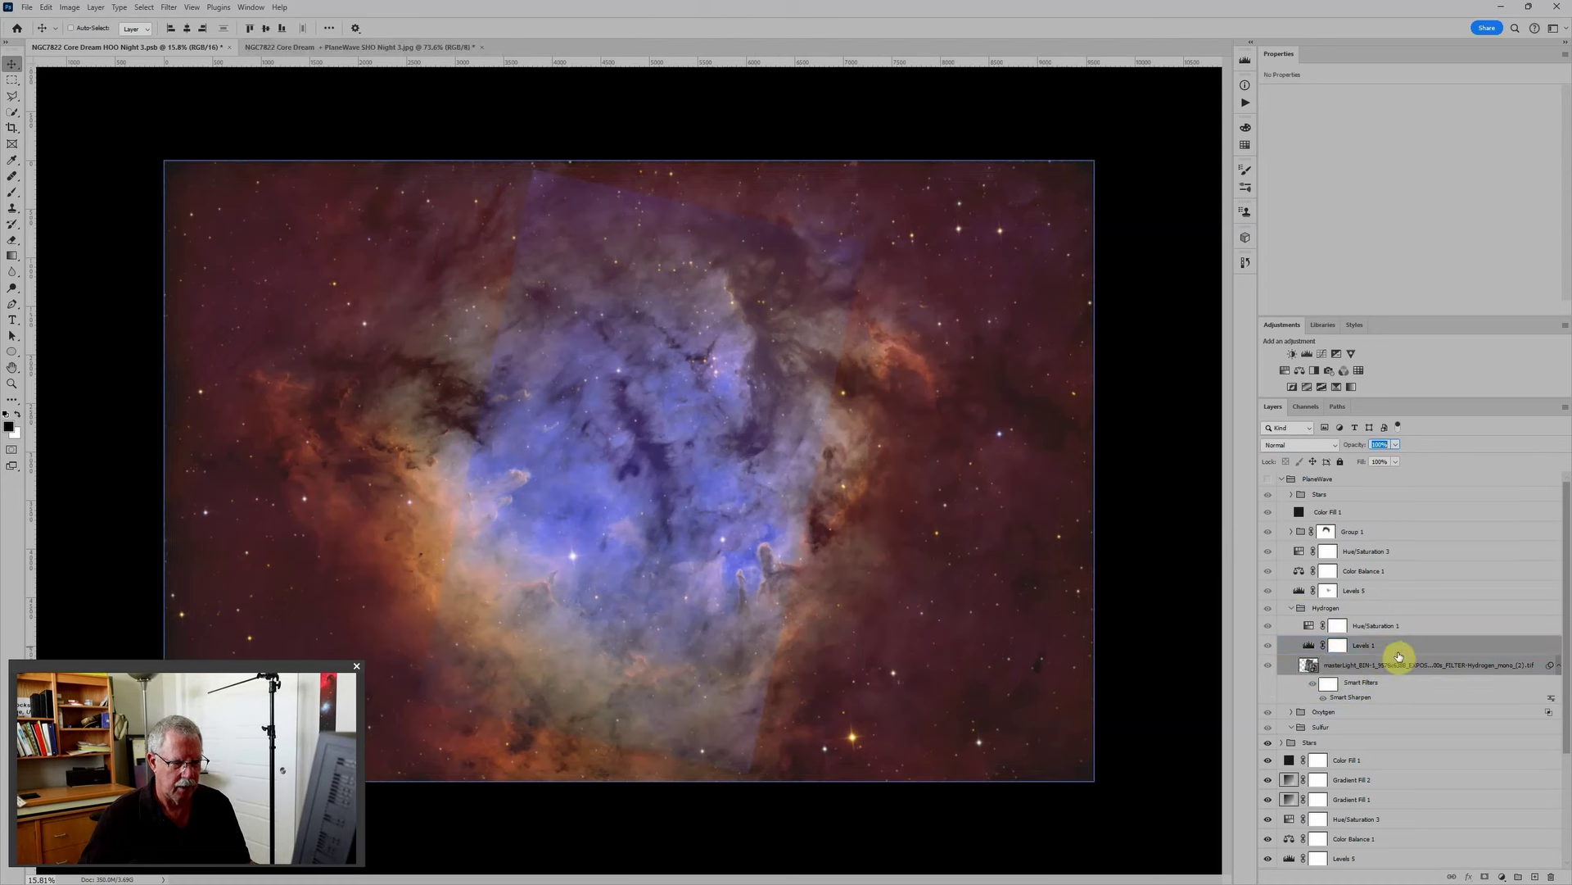
{"action": "left_click_drag", "start_coordinate": [1400, 648], "coordinate": [1414, 809]}
Step: Clip Levels 1 to the hydrogen layer and set that layer to 50% opacity
{"action": "left_click", "coordinate": [1434, 740]}
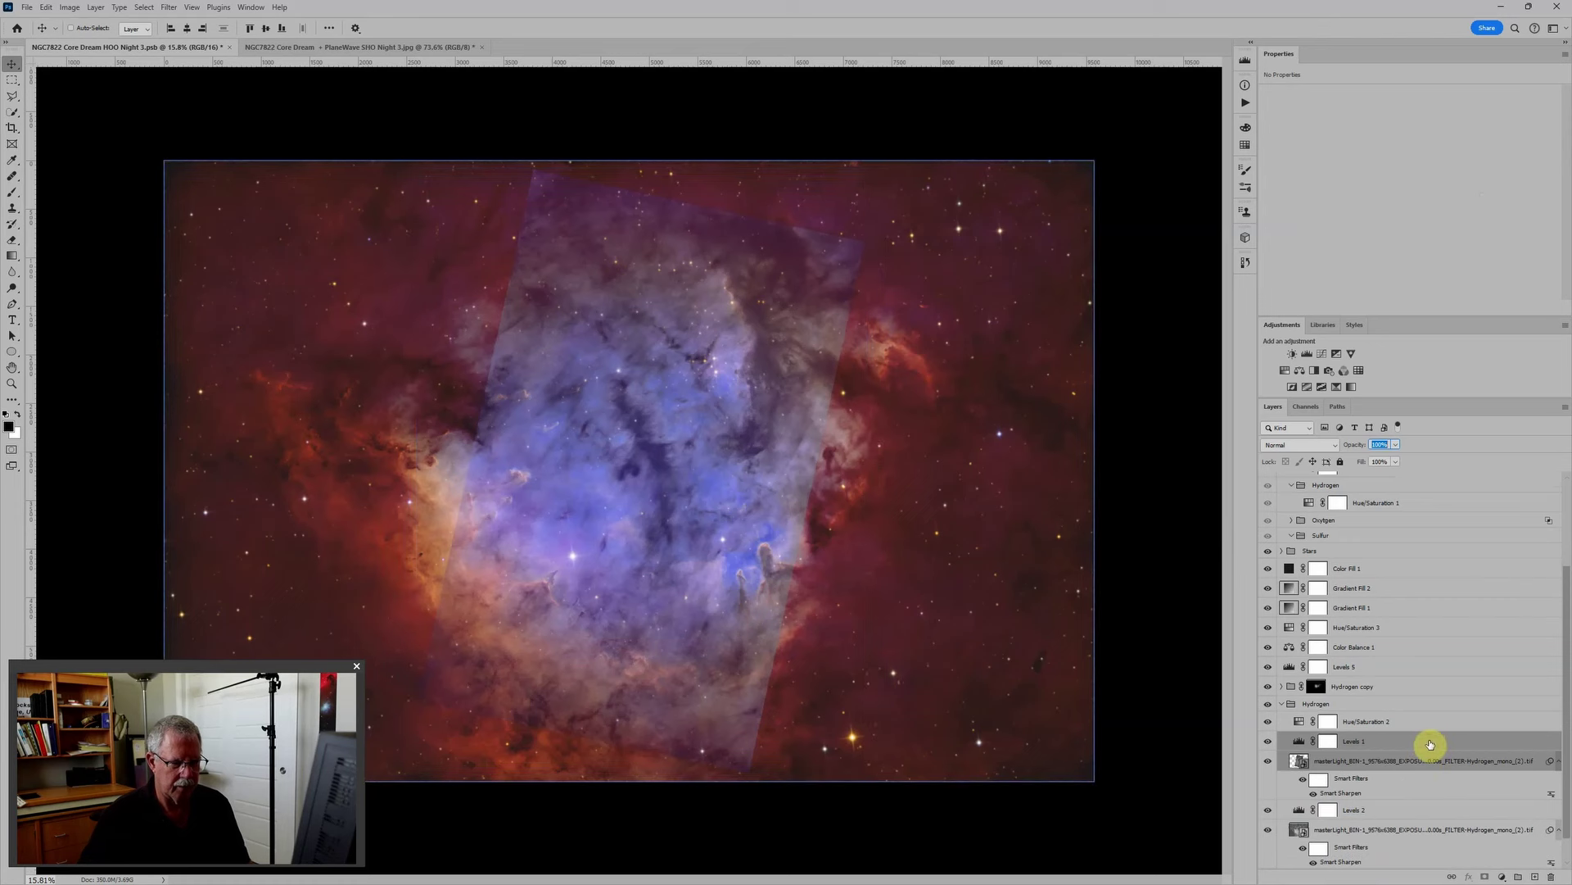
{"action": "left_click", "coordinate": [1430, 744]}
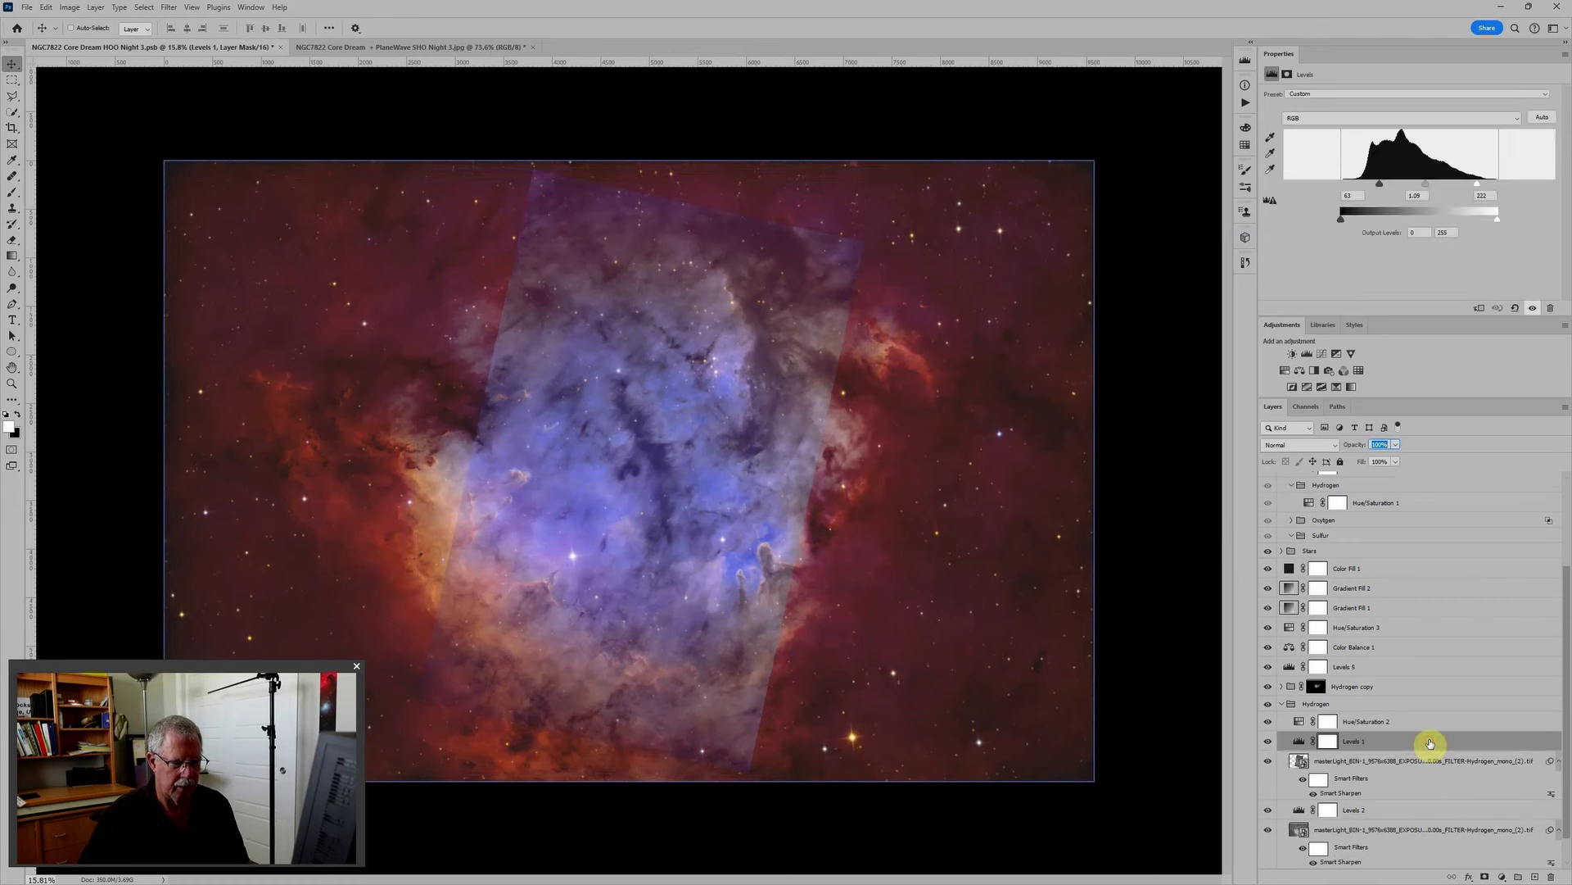
{"action": "left_click", "coordinate": [1484, 310]}
{"action": "left_click", "coordinate": [1534, 647]}
{"action": "left_click", "coordinate": [1492, 761]}
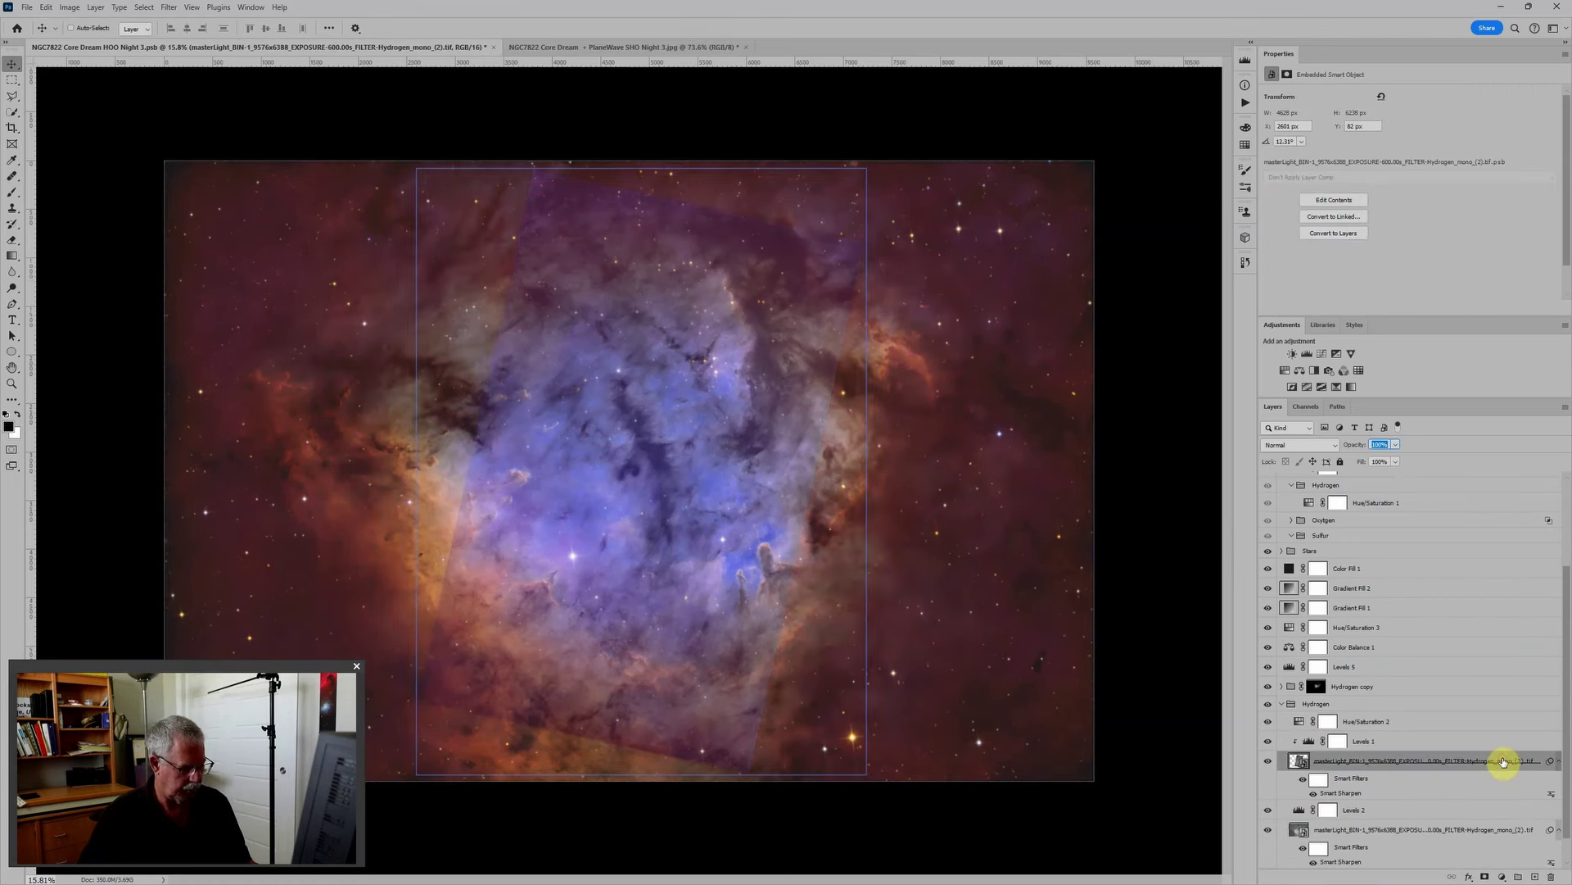
{"action": "left_click", "coordinate": [1504, 742]}
{"action": "type", "text": "50"}
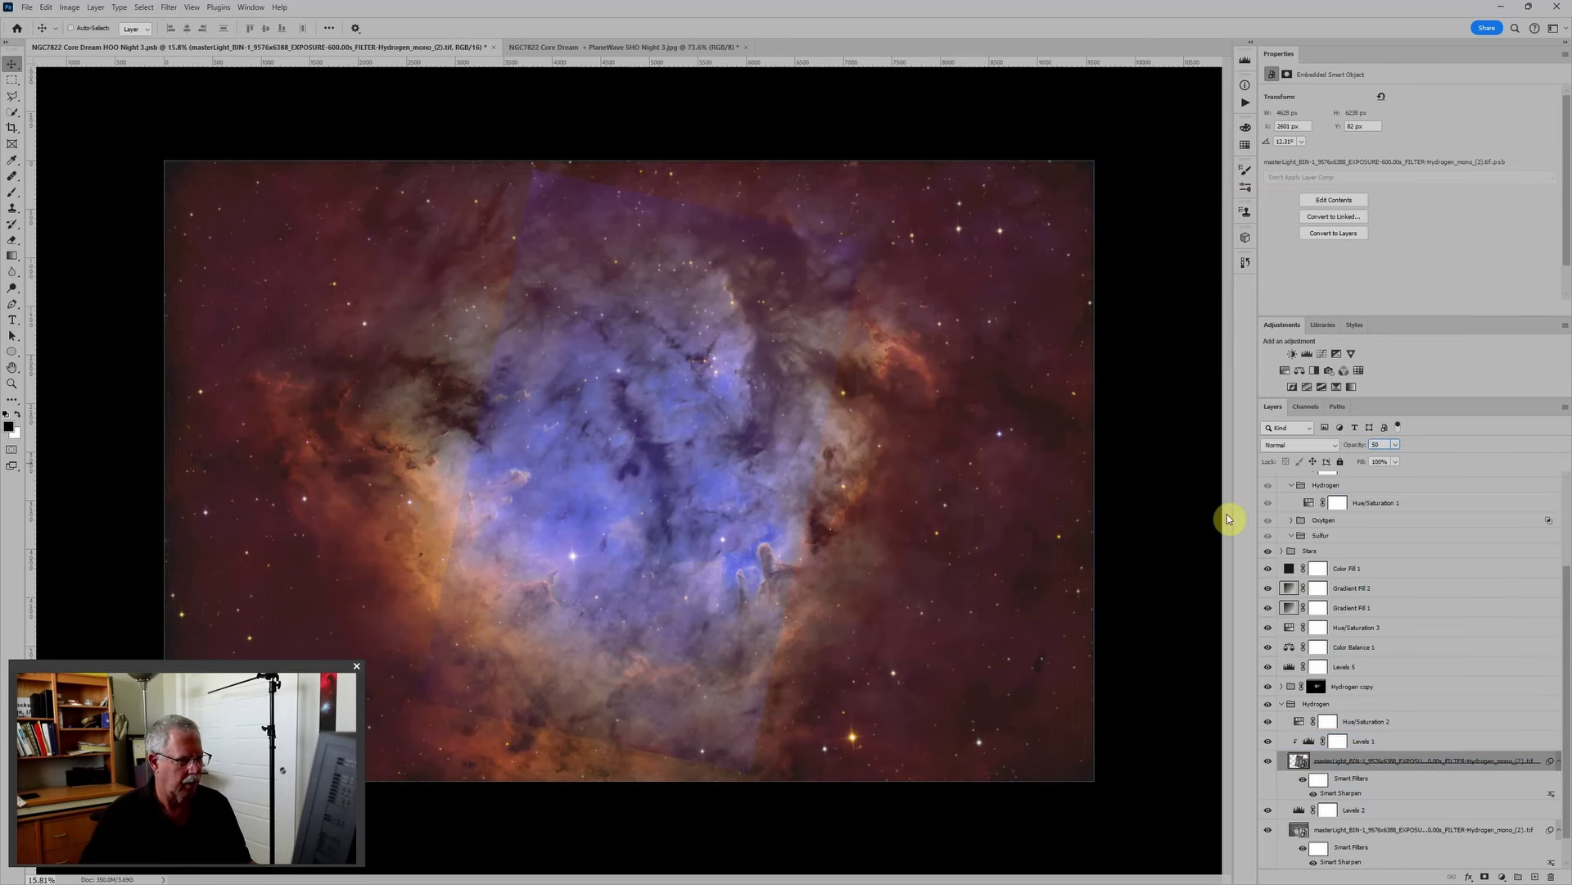
{"action": "key", "text": "Tab"}
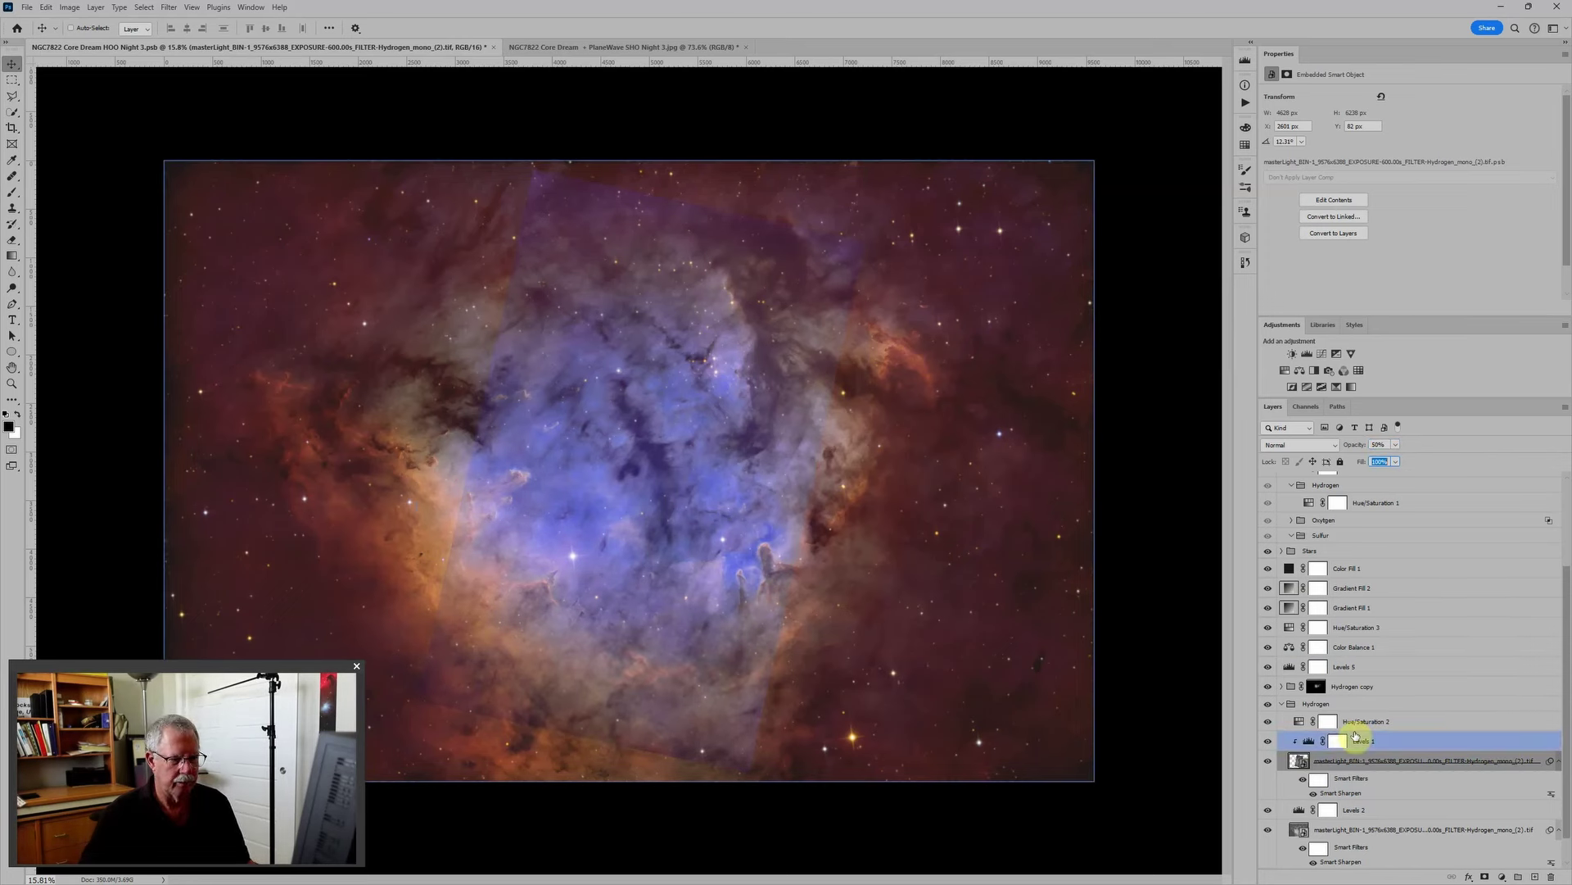
{"action": "scroll", "coordinate": [1318, 737], "scroll_direction": "down", "scroll_amount": 1}
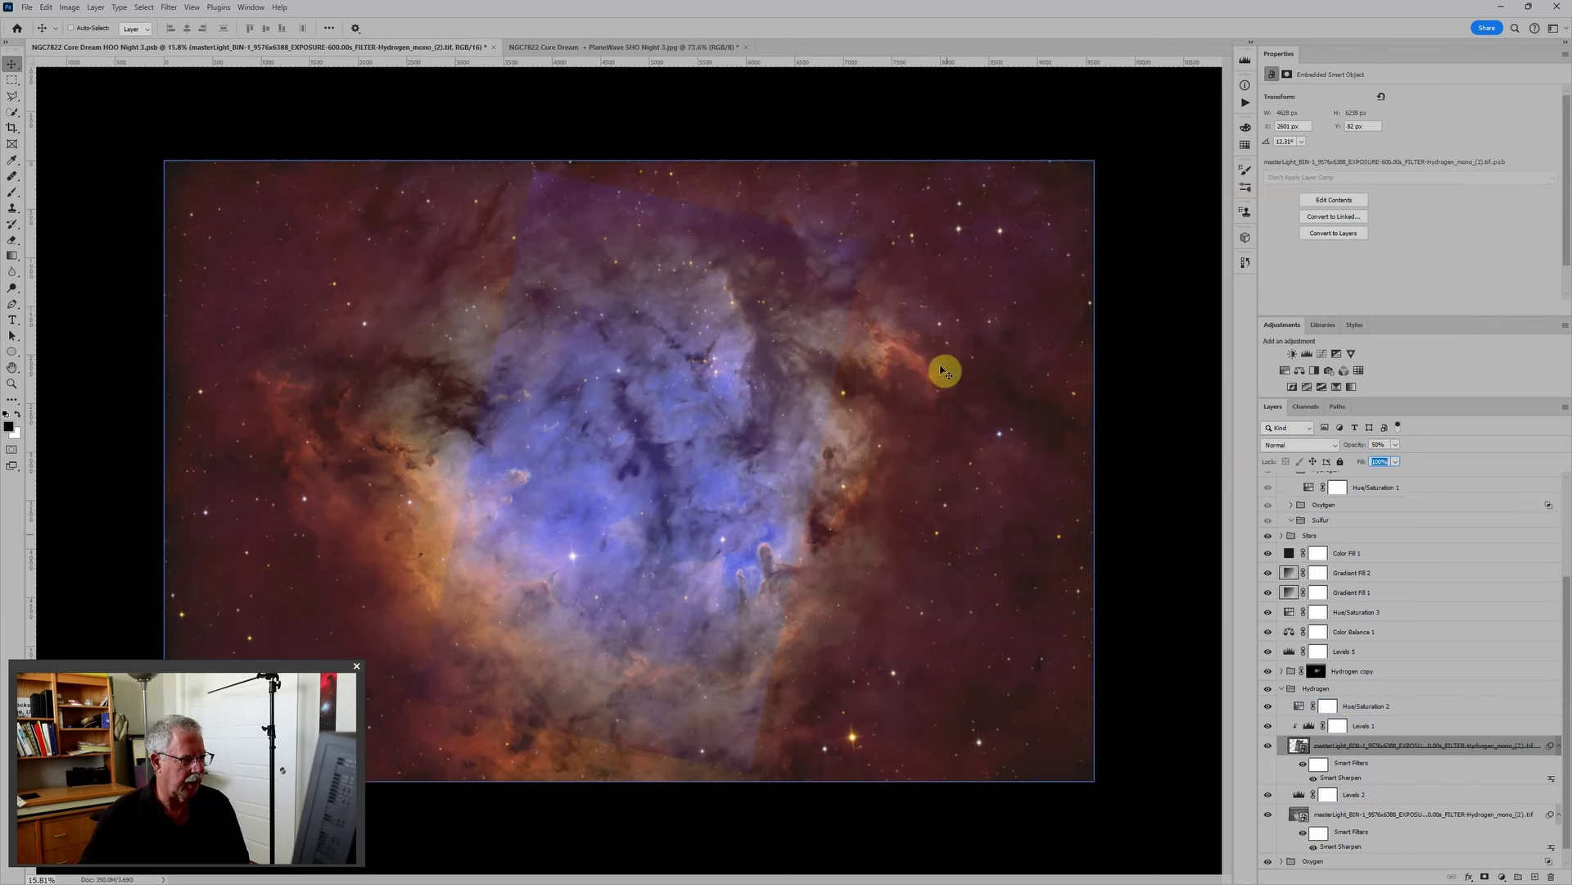
{"action": "scroll", "coordinate": [1339, 655], "scroll_direction": "down", "scroll_amount": 1}
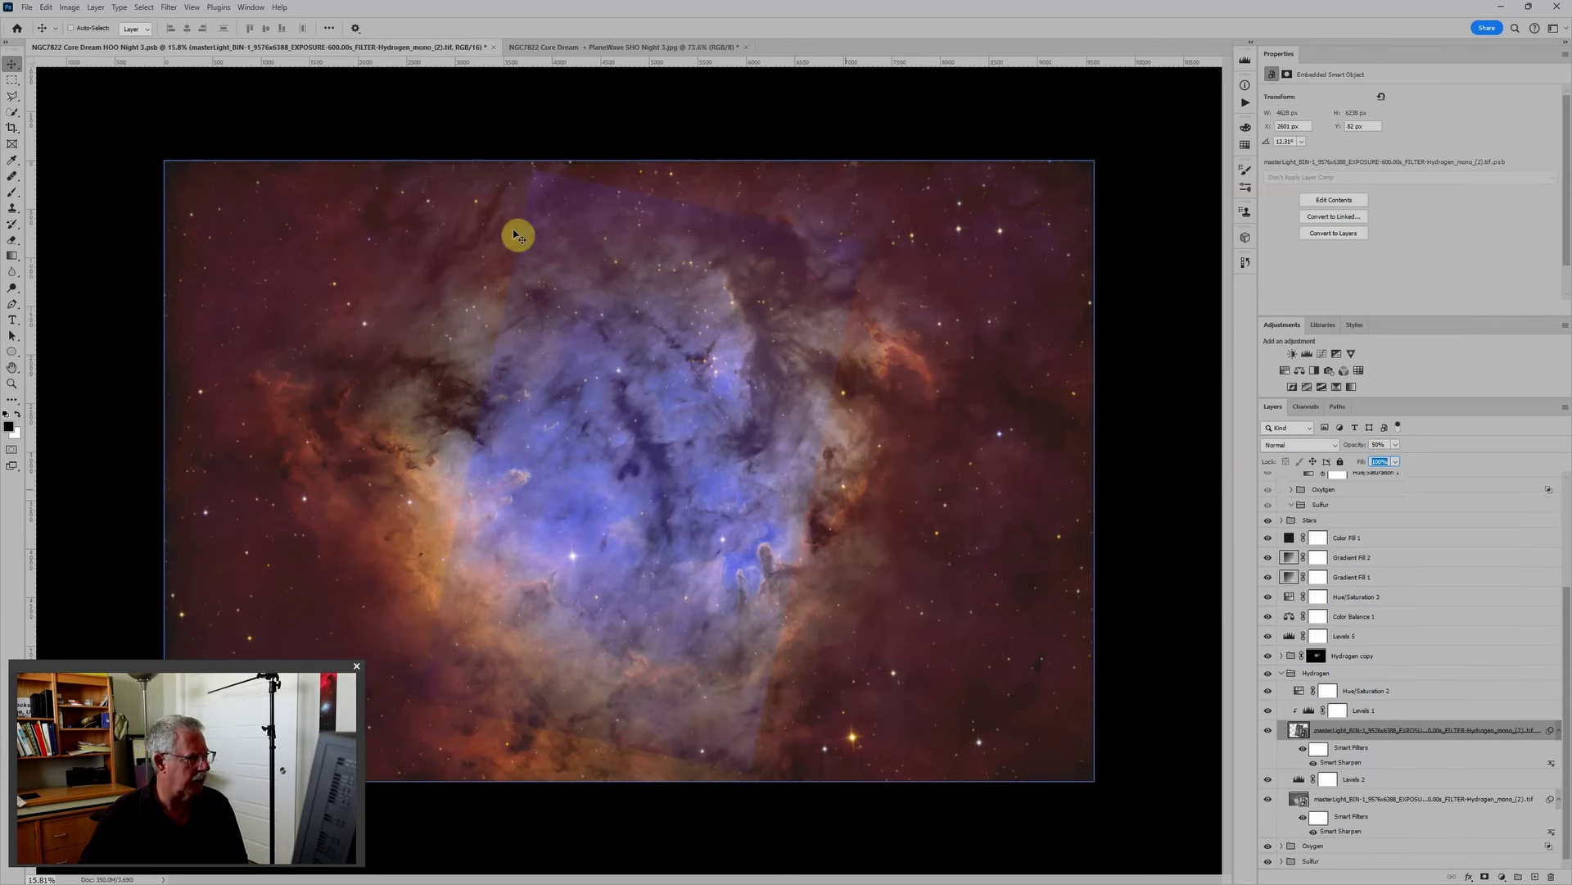
{"action": "left_click", "coordinate": [1409, 674]}
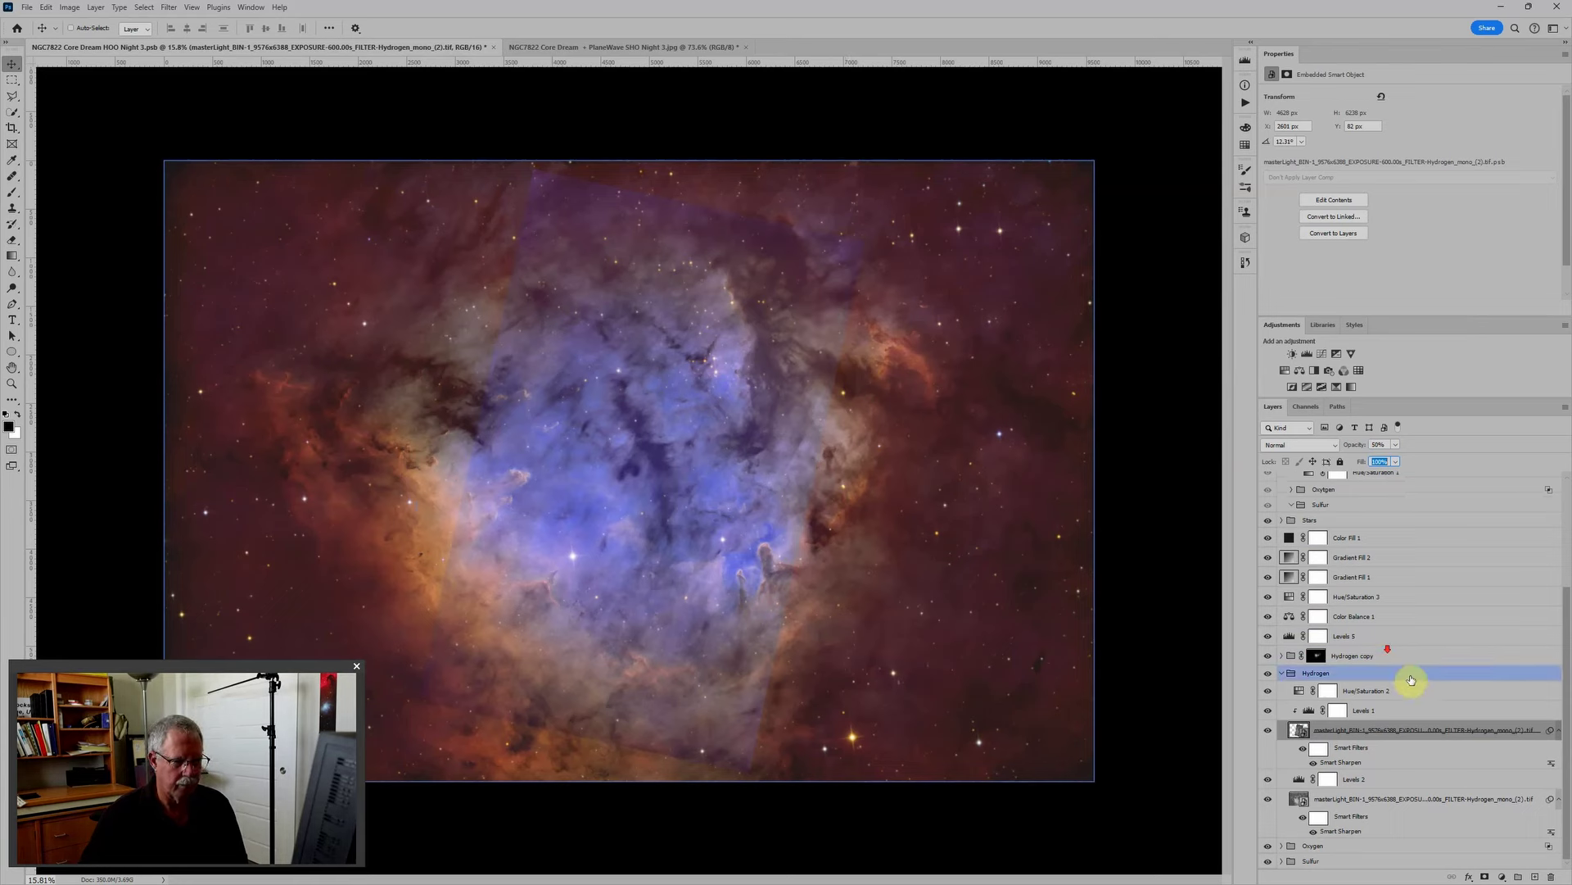
Step: Collapse the Hydrogen group and expand the Oxygen group
{"action": "left_click", "coordinate": [1392, 798]}
{"action": "left_click", "coordinate": [1379, 727]}
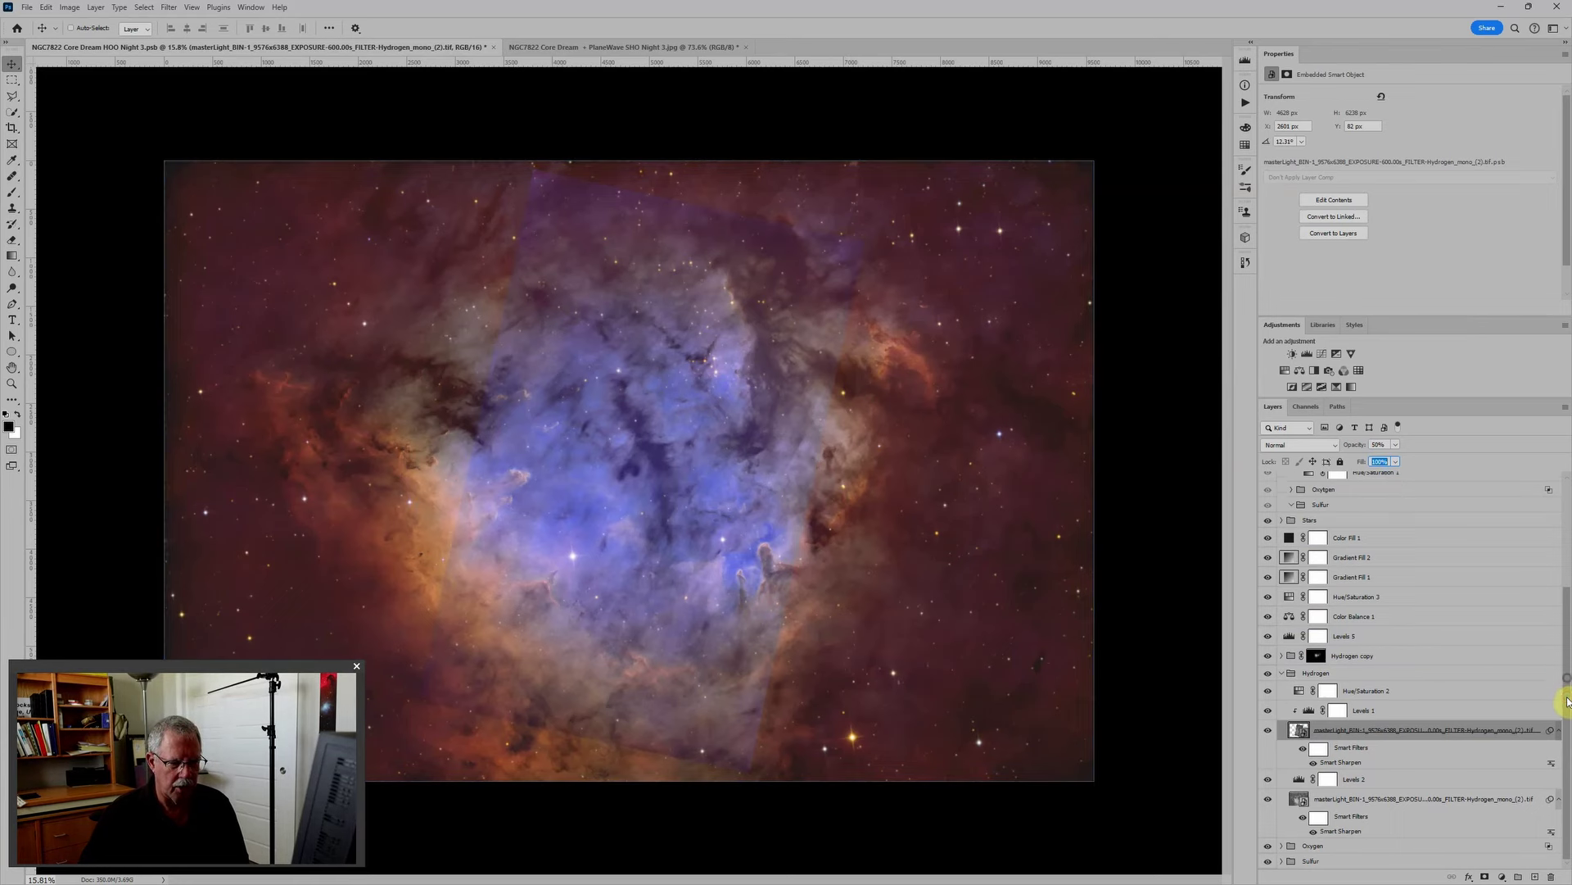
{"action": "left_click", "coordinate": [1356, 779]}
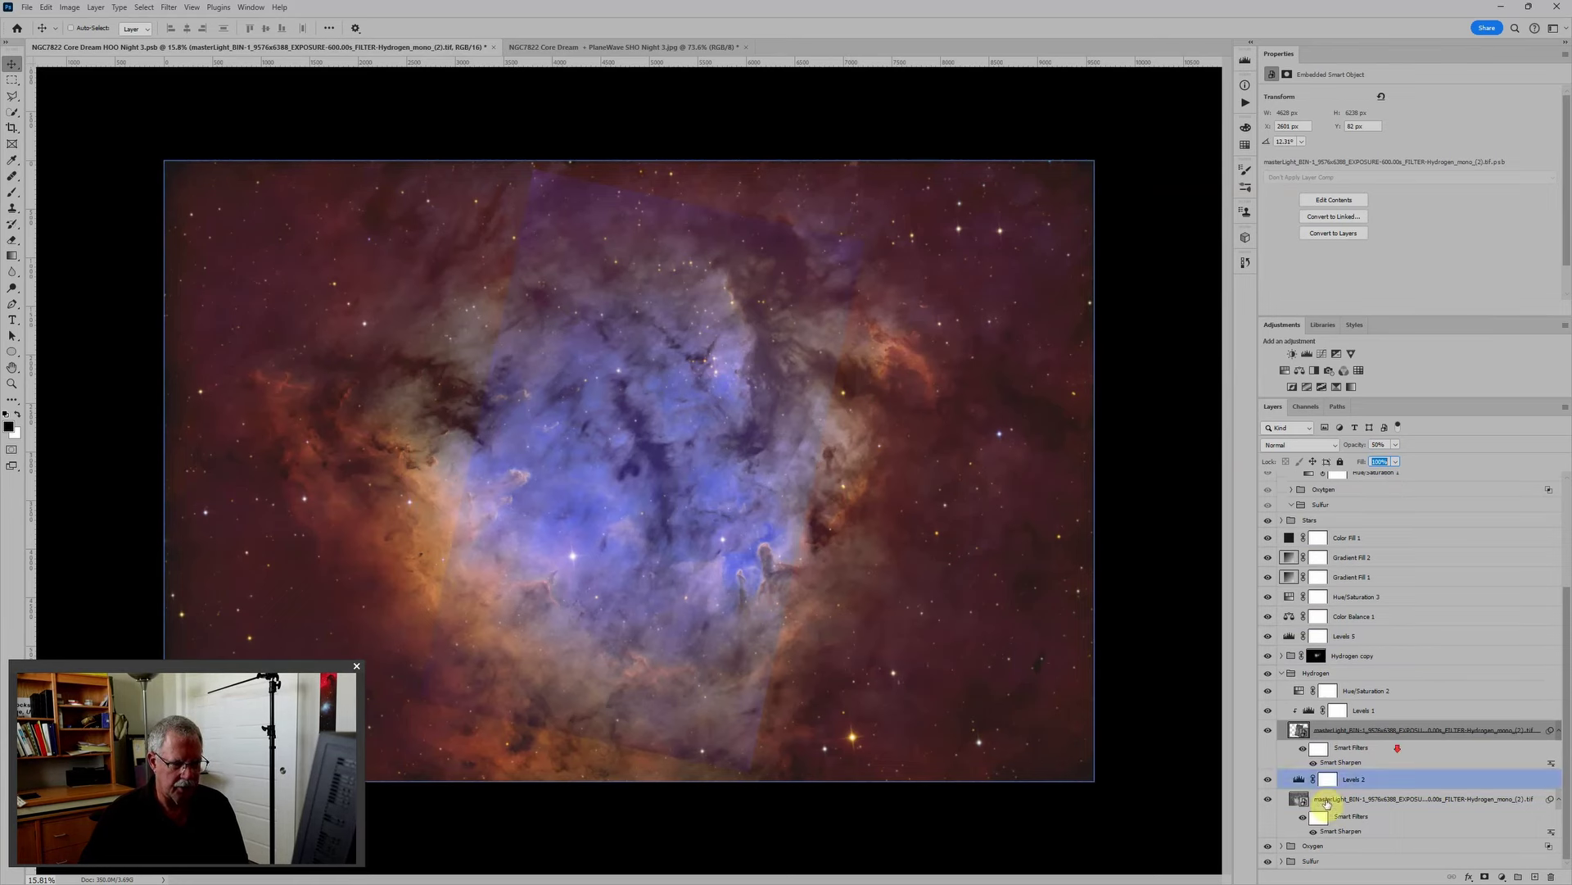
{"action": "left_click", "coordinate": [1283, 672]}
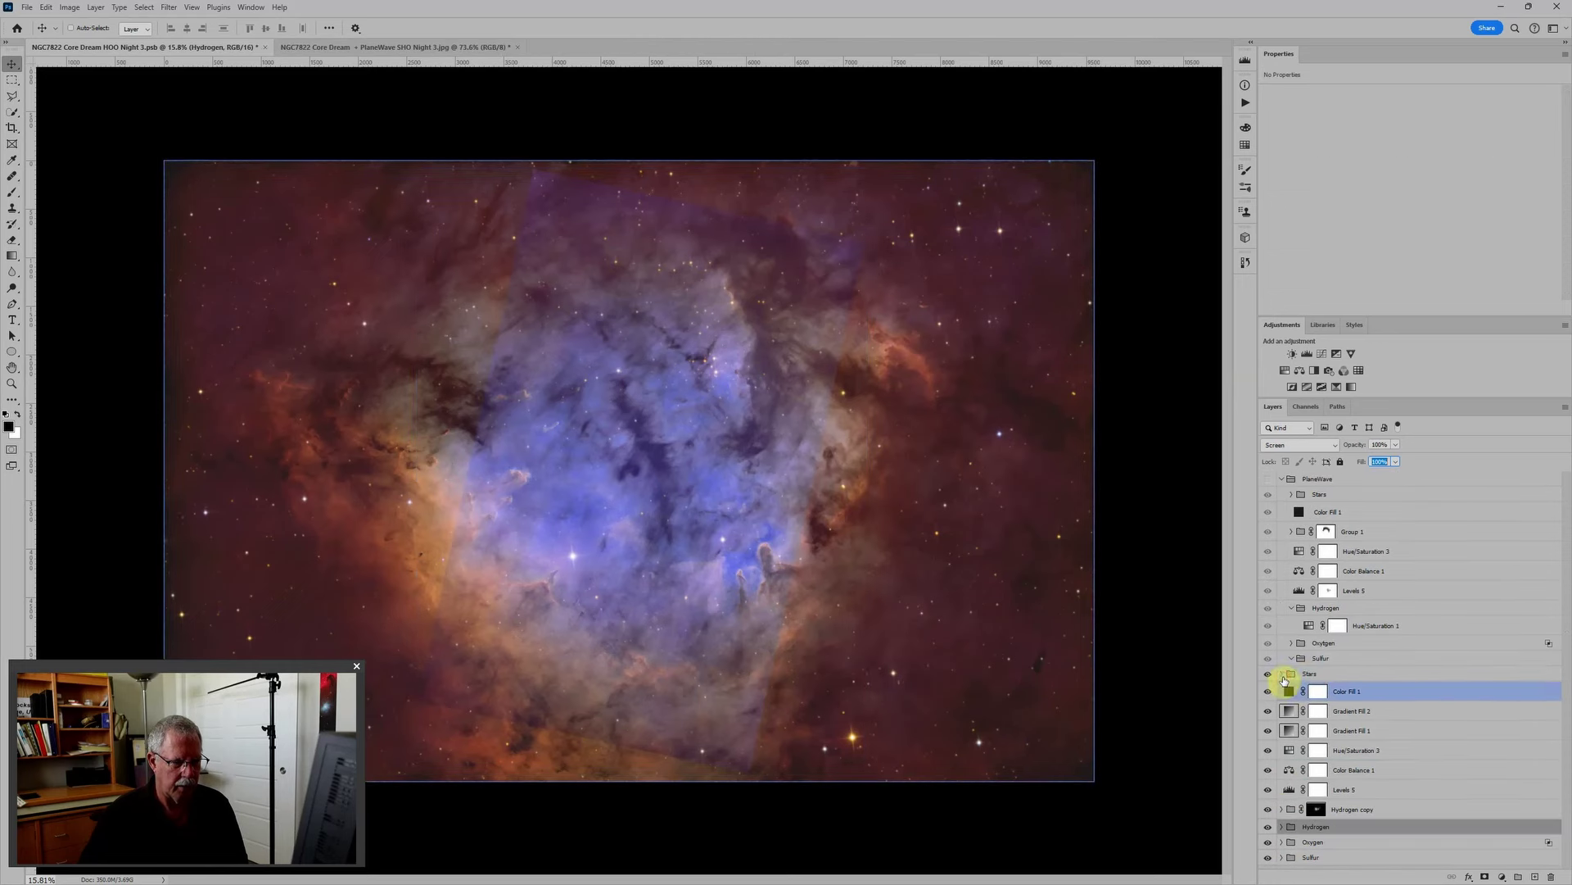
{"action": "left_click", "coordinate": [1282, 842]}
{"action": "scroll", "coordinate": [1384, 787], "scroll_direction": "down", "scroll_amount": 3}
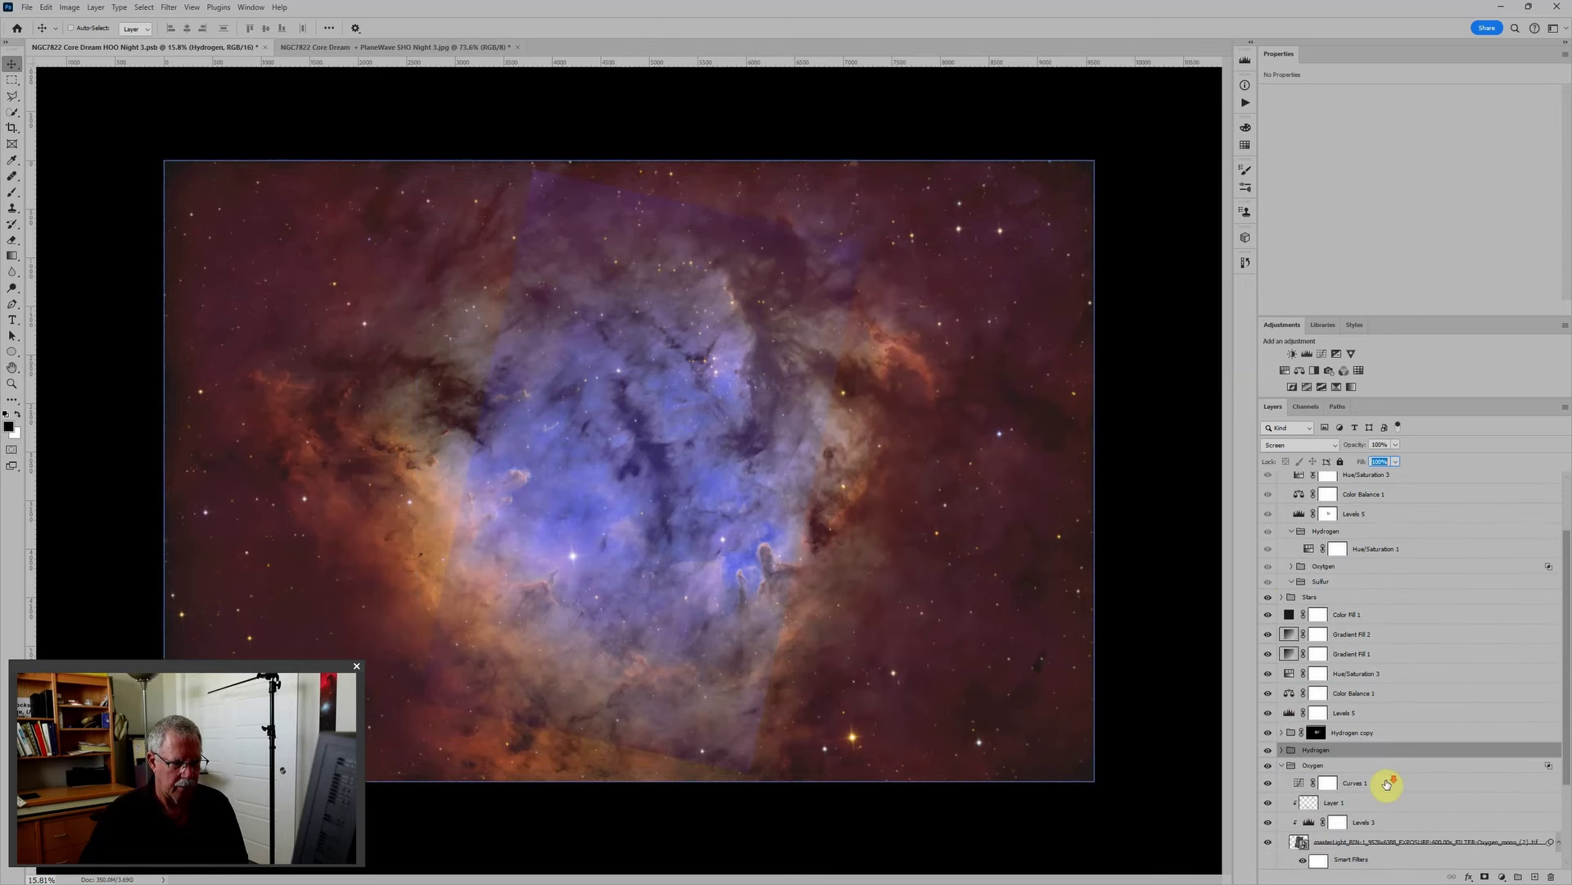
{"action": "scroll", "coordinate": [1386, 784], "scroll_direction": "down", "scroll_amount": 1}
Step: Set Levels 3's input levels to 54 black point and 0.94 midtone
{"action": "left_click", "coordinate": [1338, 775]}
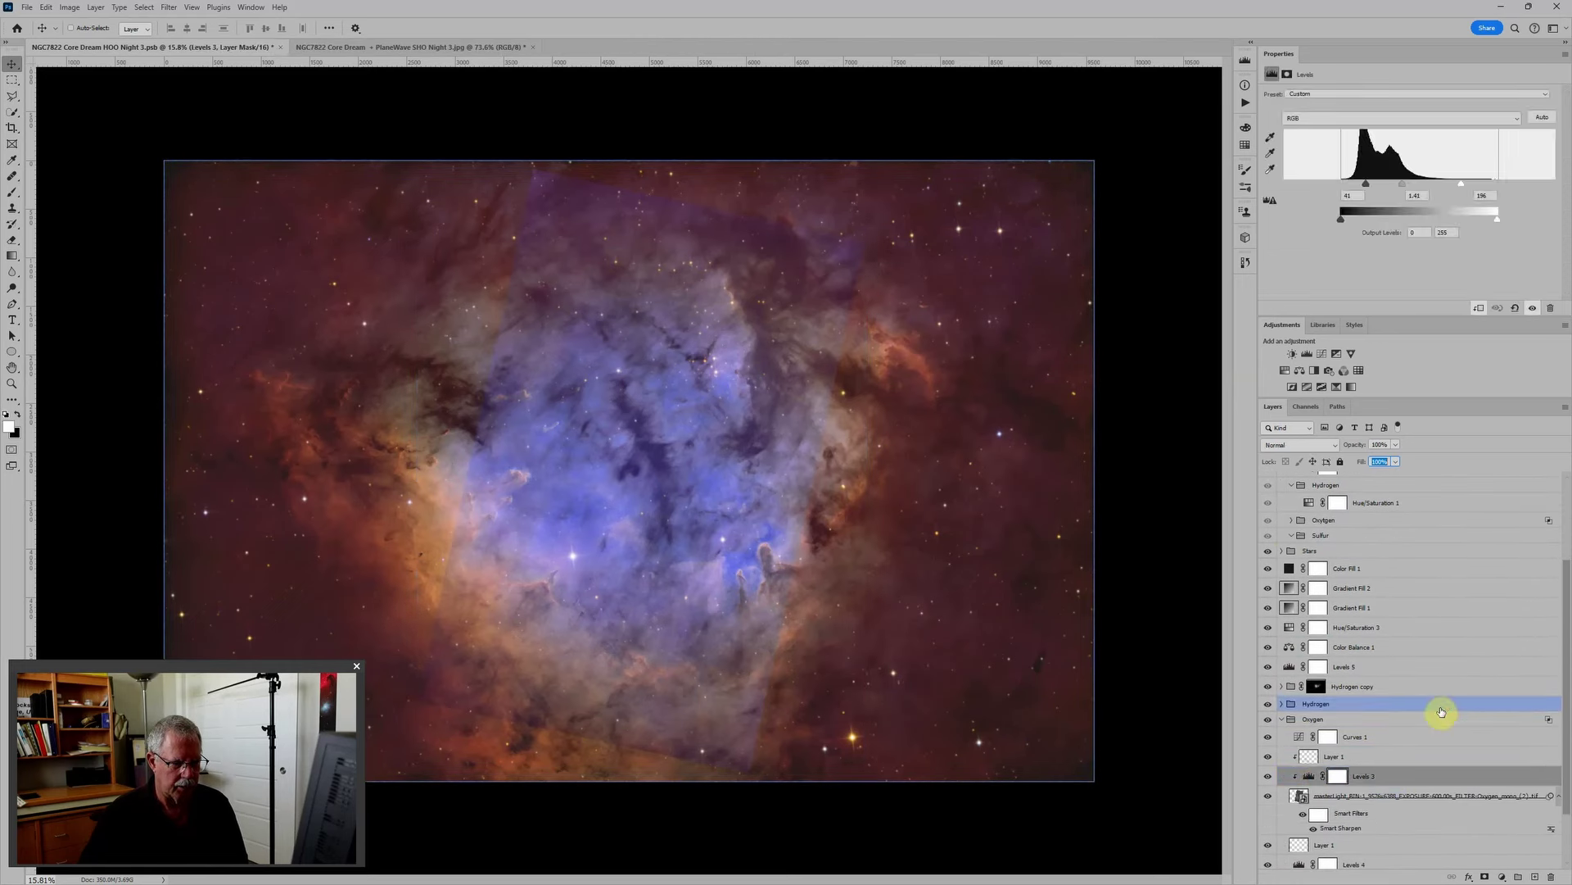
{"action": "left_click_drag", "start_coordinate": [1441, 712], "coordinate": [1379, 414]}
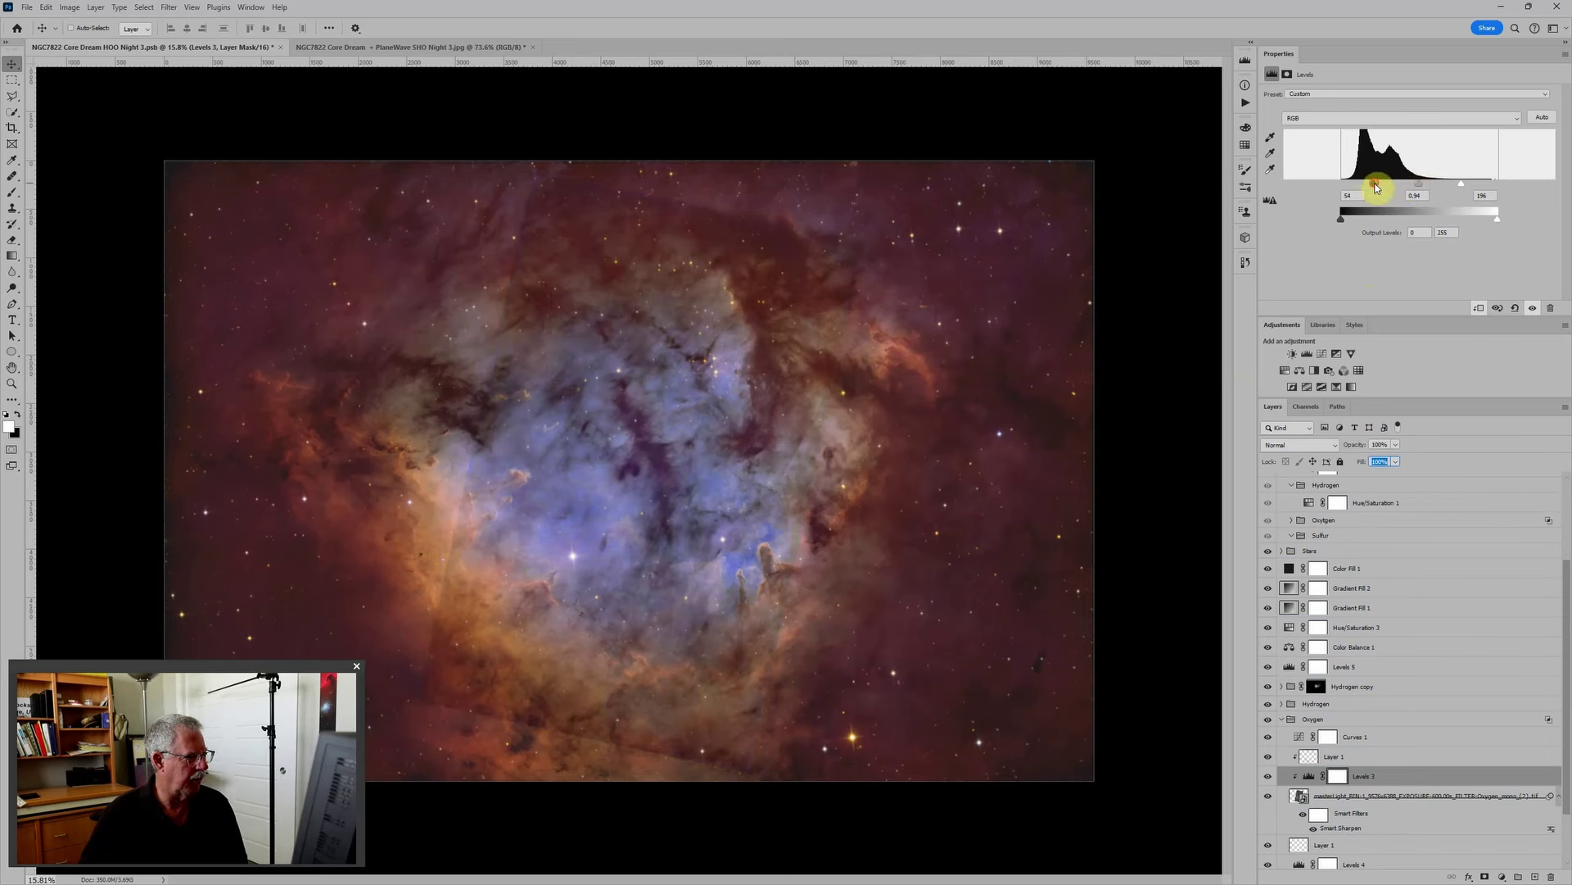
{"action": "scroll", "coordinate": [1307, 795], "scroll_direction": "down", "scroll_amount": 1}
{"action": "left_click", "coordinate": [1323, 782]}
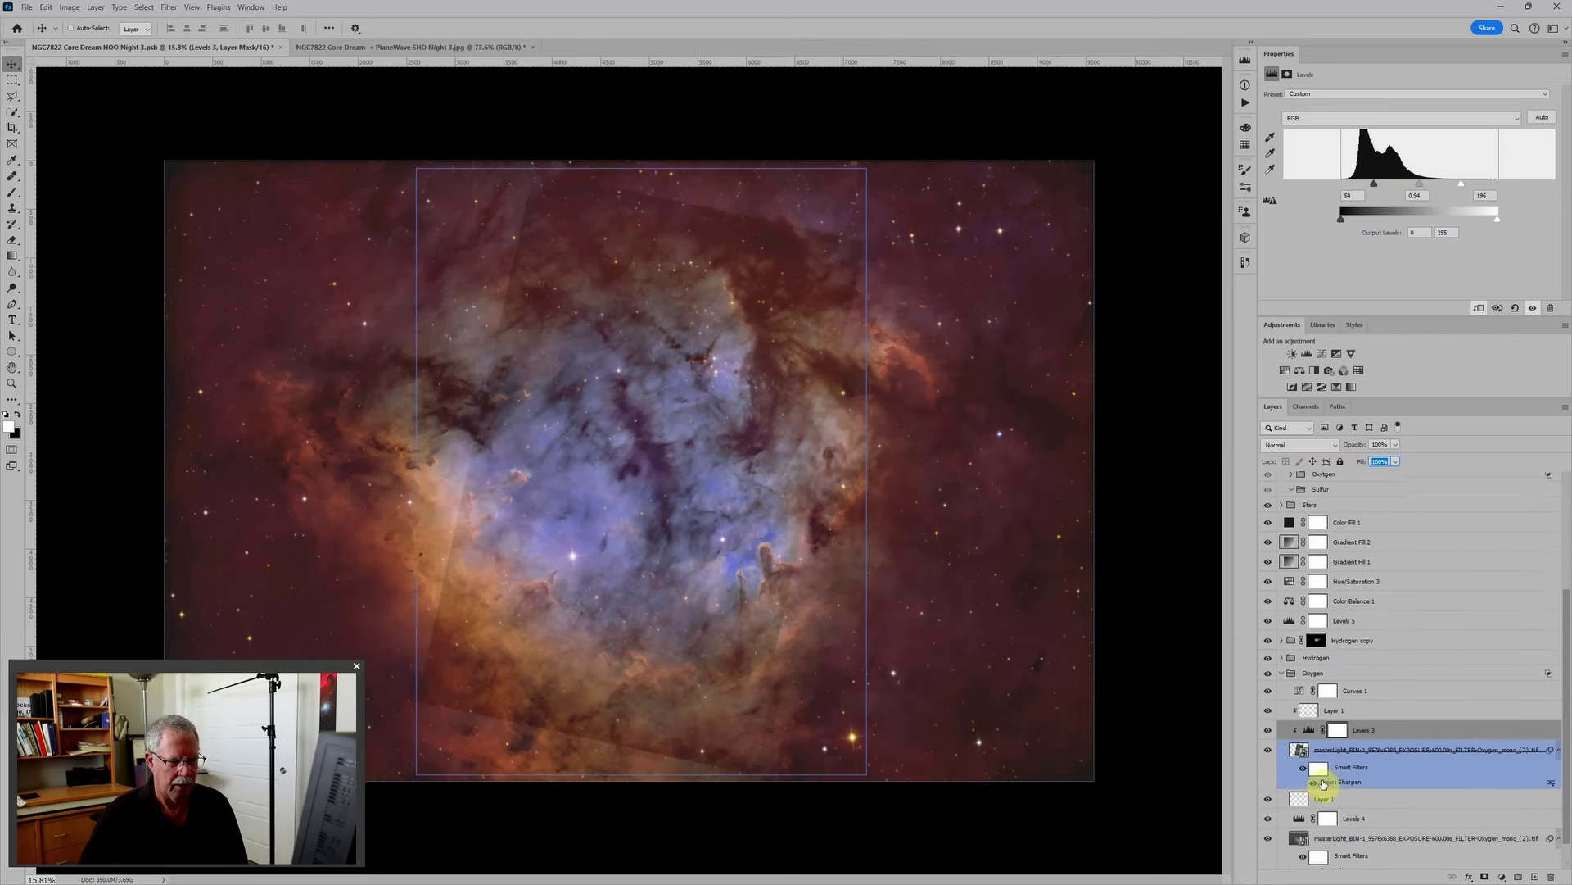
{"action": "scroll", "coordinate": [1322, 782], "scroll_direction": "down", "scroll_amount": 1}
{"action": "left_click", "coordinate": [1291, 701]}
{"action": "left_click", "coordinate": [1376, 765]}
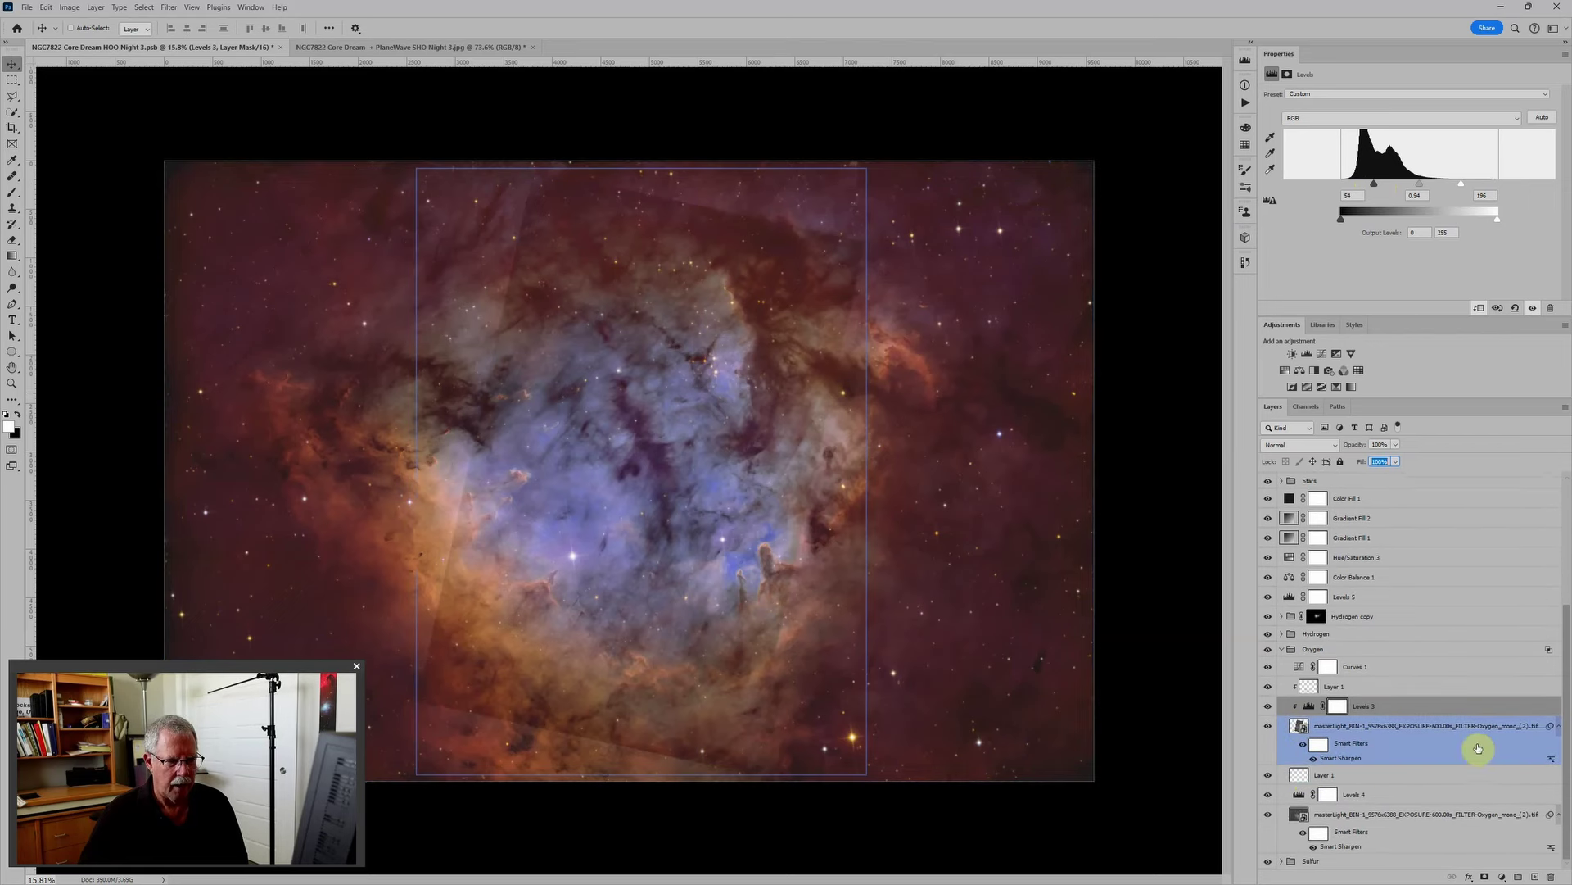
Step: Add a layer mask to the rotated oxygen layer
{"action": "left_click", "coordinate": [1410, 731]}
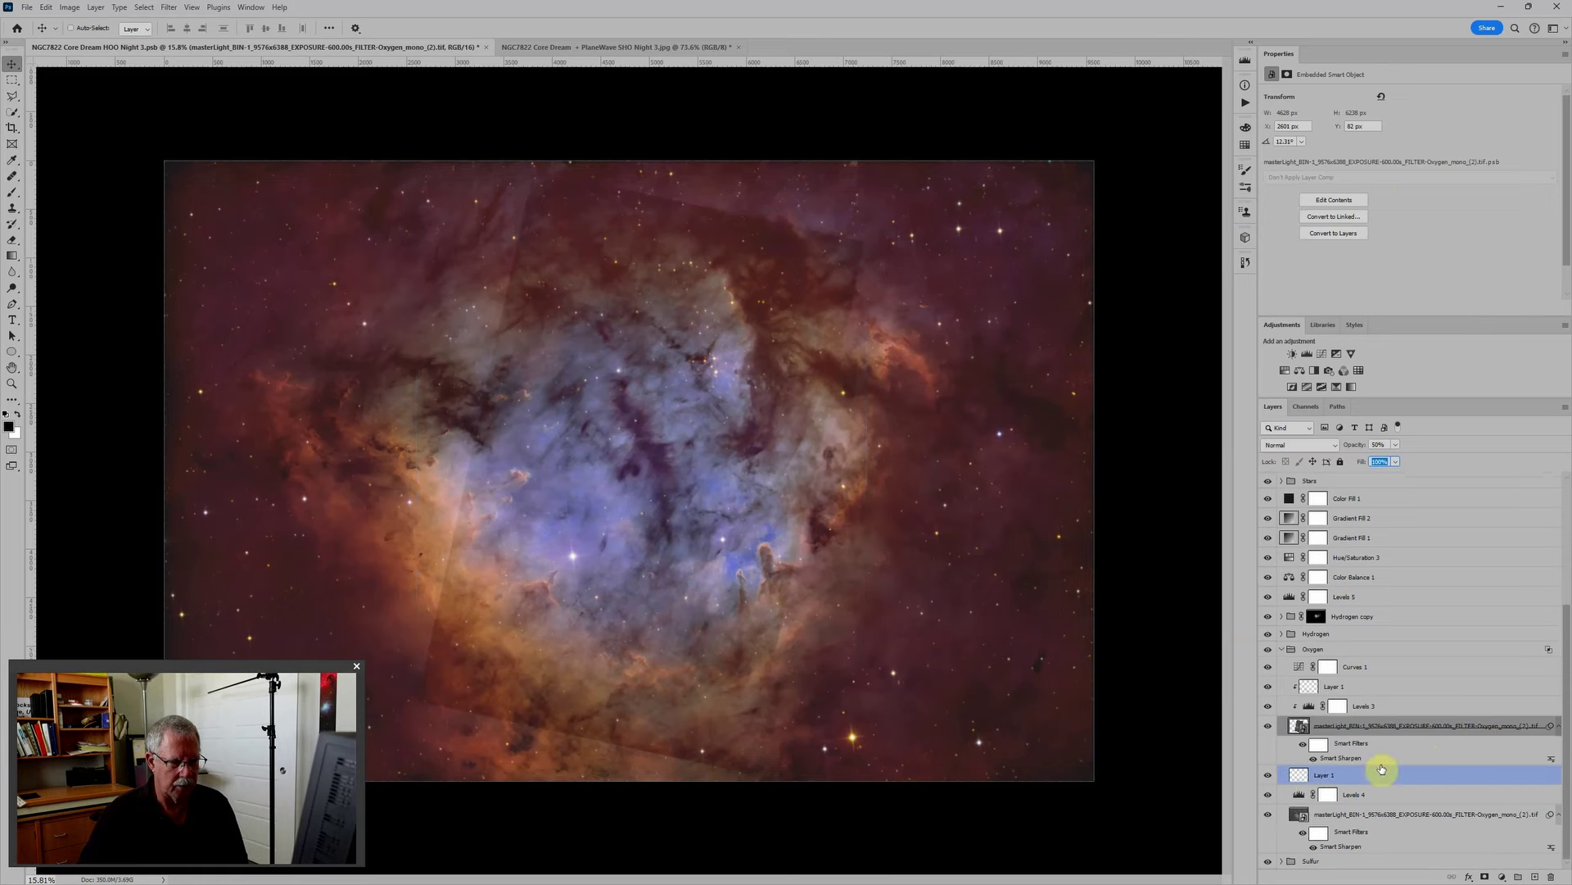
{"action": "left_click", "coordinate": [1487, 877]}
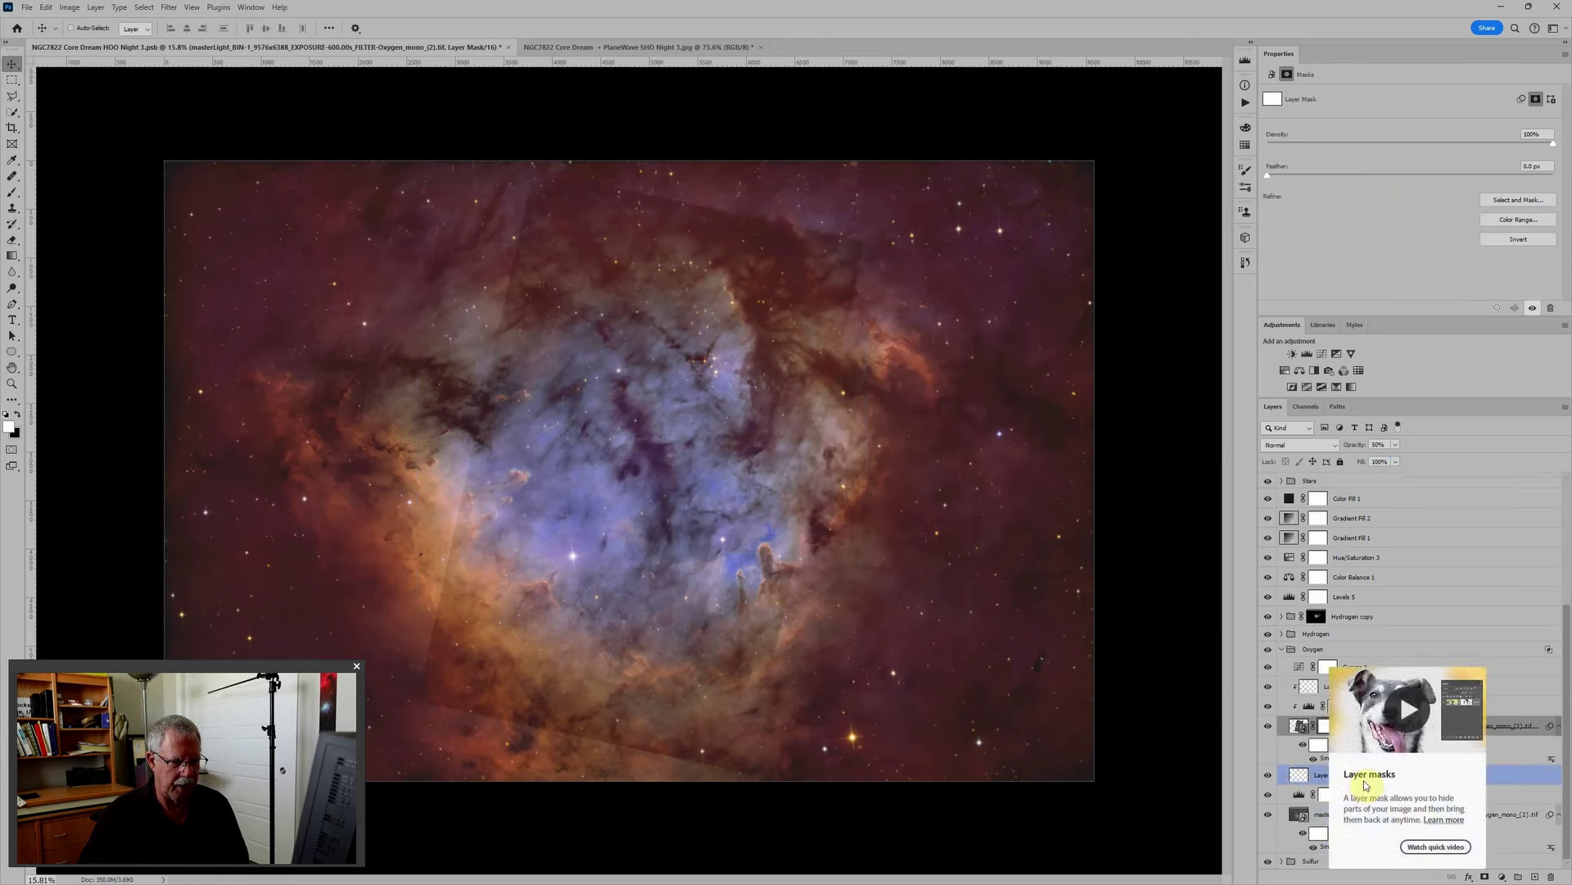
{"action": "left_click", "coordinate": [1327, 729]}
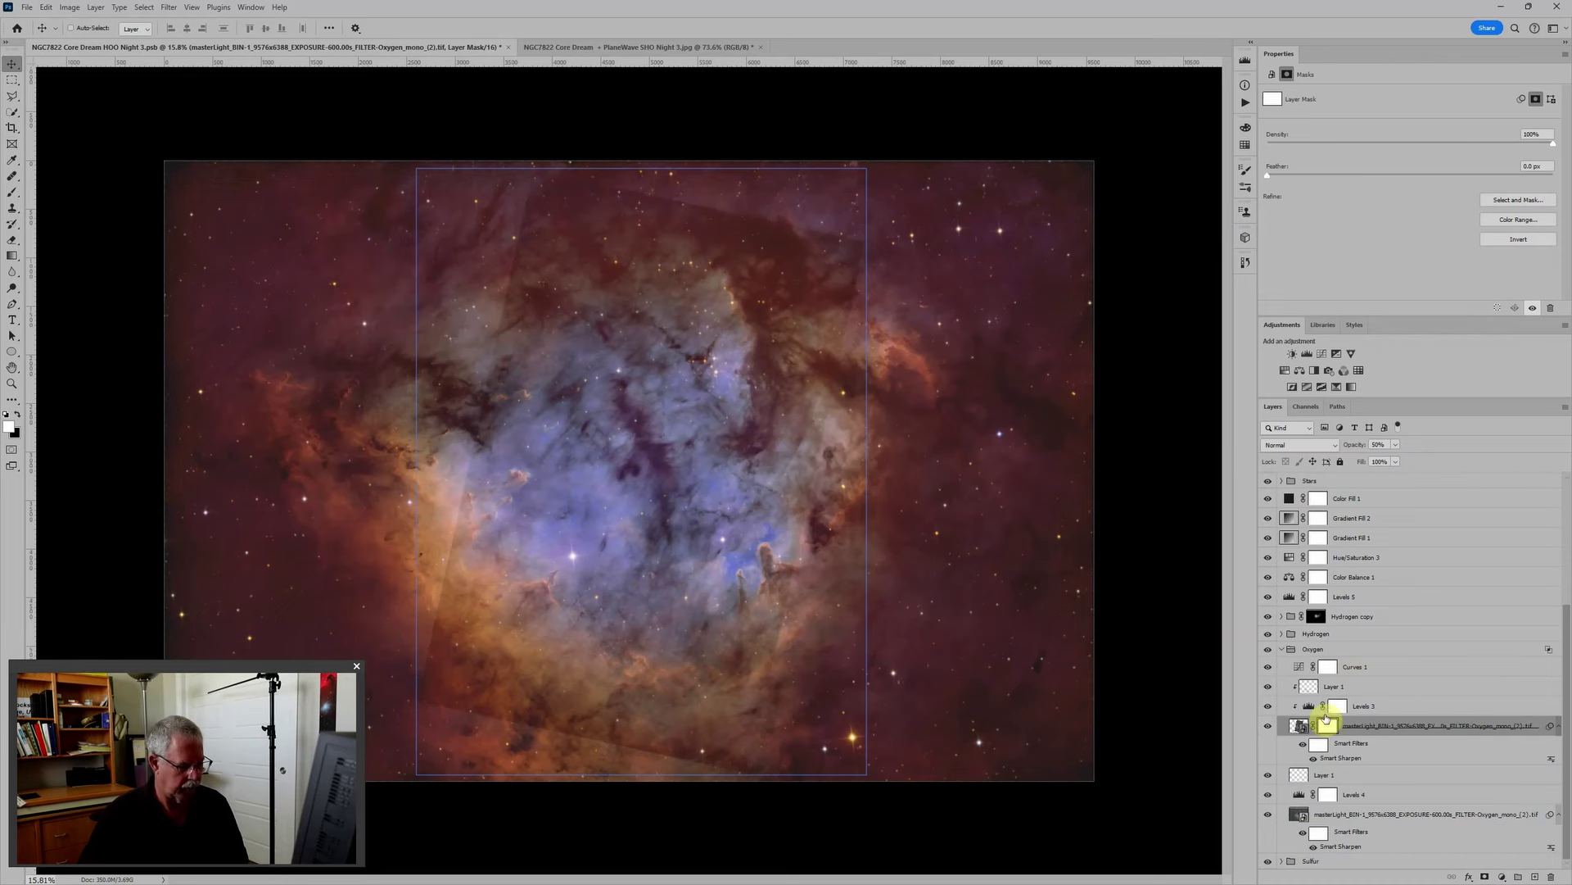
Step: With a smaller brush, paint the mask along the layer's lower-left edge and top seam
{"action": "key", "text": "b"}
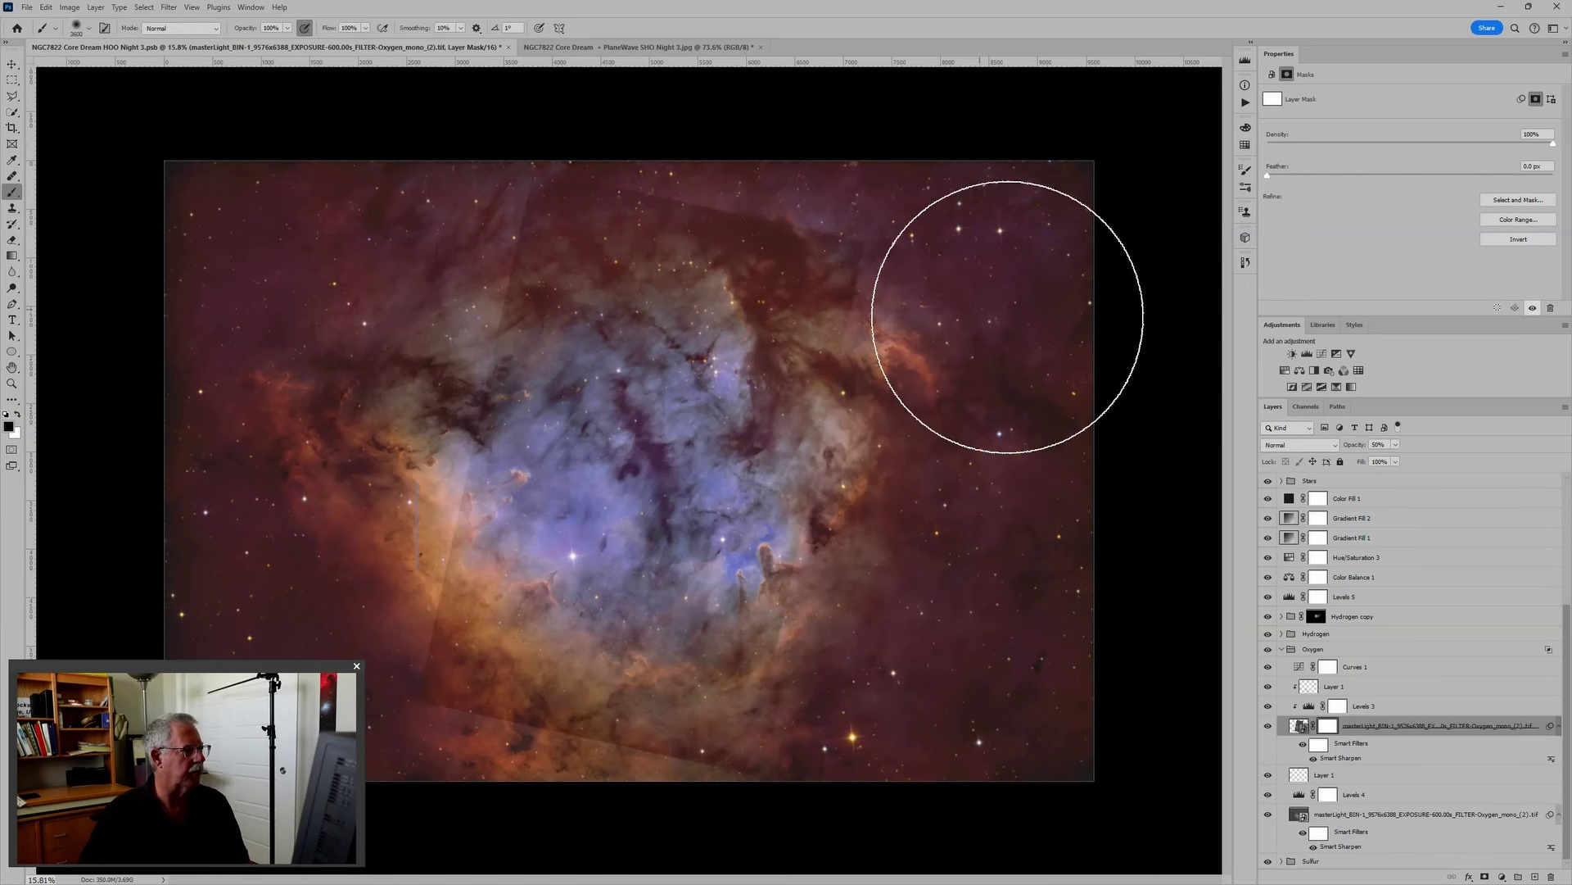
{"action": "key", "text": "bracketleft"}
{"action": "key", "text": "bracketleft"}
{"action": "key", "text": "bracketleft"}
{"action": "key", "text": "bracketleft"}
{"action": "key", "text": "bracketleft"}
{"action": "key", "text": "bracketleft"}
{"action": "key", "text": "bracketleft"}
{"action": "key", "text": "bracketleft"}
{"action": "key", "text": "bracketleft"}
{"action": "key", "text": "bracketleft"}
{"action": "key", "text": "bracketleft"}
{"action": "key", "text": "bracketleft"}
{"action": "key", "text": "bracketleft"}
{"action": "key", "text": "bracketleft"}
{"action": "key", "text": "bracketleft"}
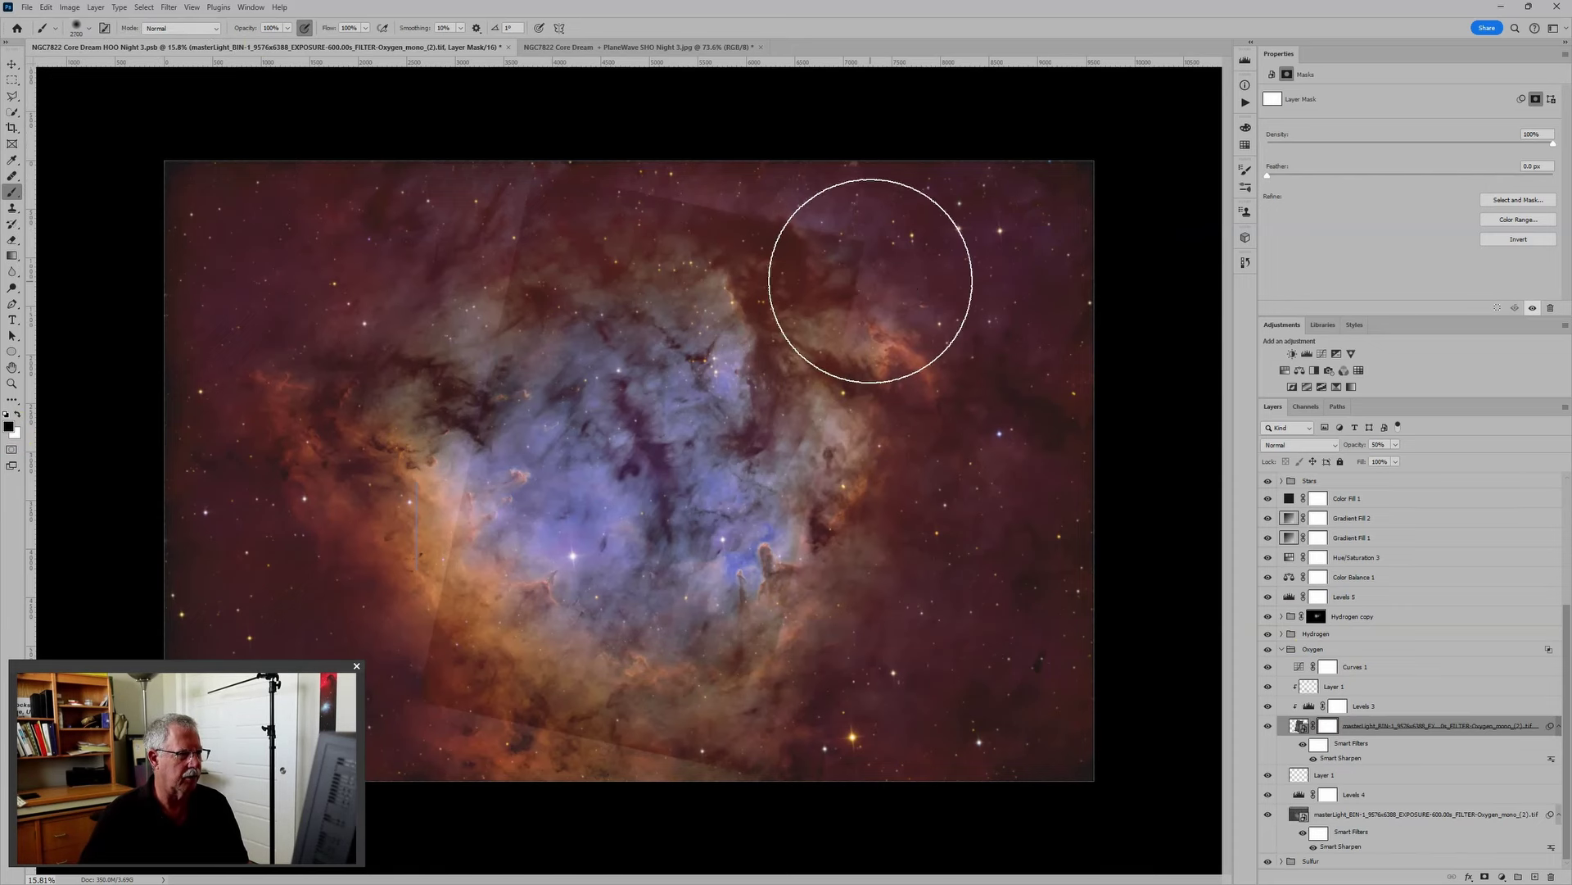
{"action": "key", "text": "bracketleft"}
{"action": "key", "text": "bracketleft"}
{"action": "key", "text": "bracketleft"}
{"action": "key", "text": "bracketleft"}
{"action": "key", "text": "bracketleft"}
{"action": "key", "text": "bracketleft"}
{"action": "key", "text": "bracketleft"}
{"action": "key", "text": "bracketleft"}
{"action": "key", "text": "bracketleft"}
{"action": "key", "text": "bracketleft"}
{"action": "key", "text": "bracketleft"}
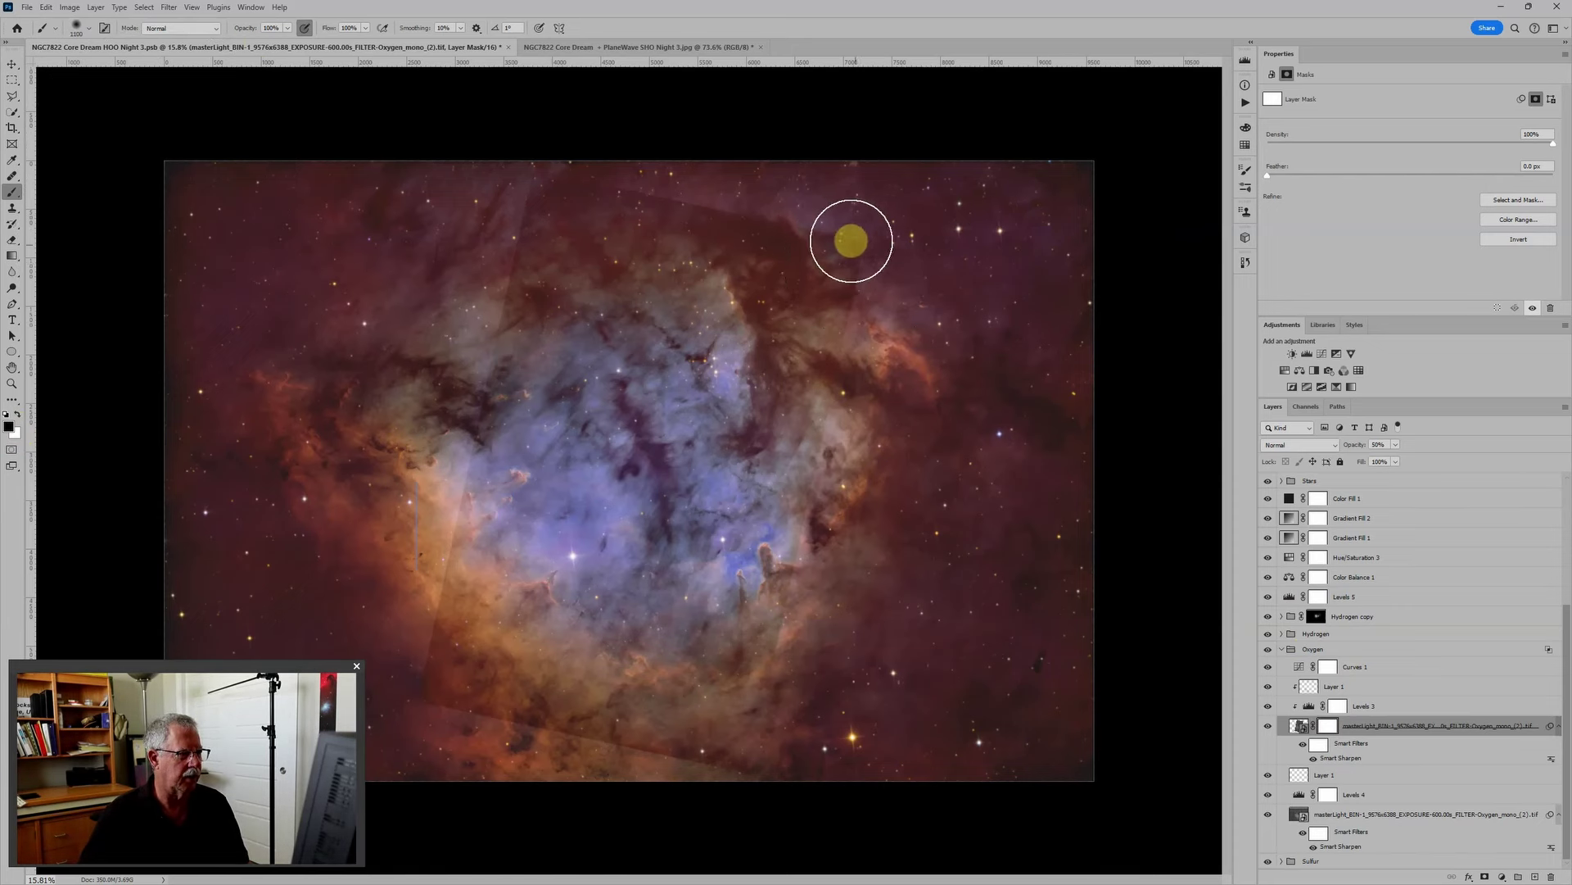
{"action": "key", "text": "bracketleft"}
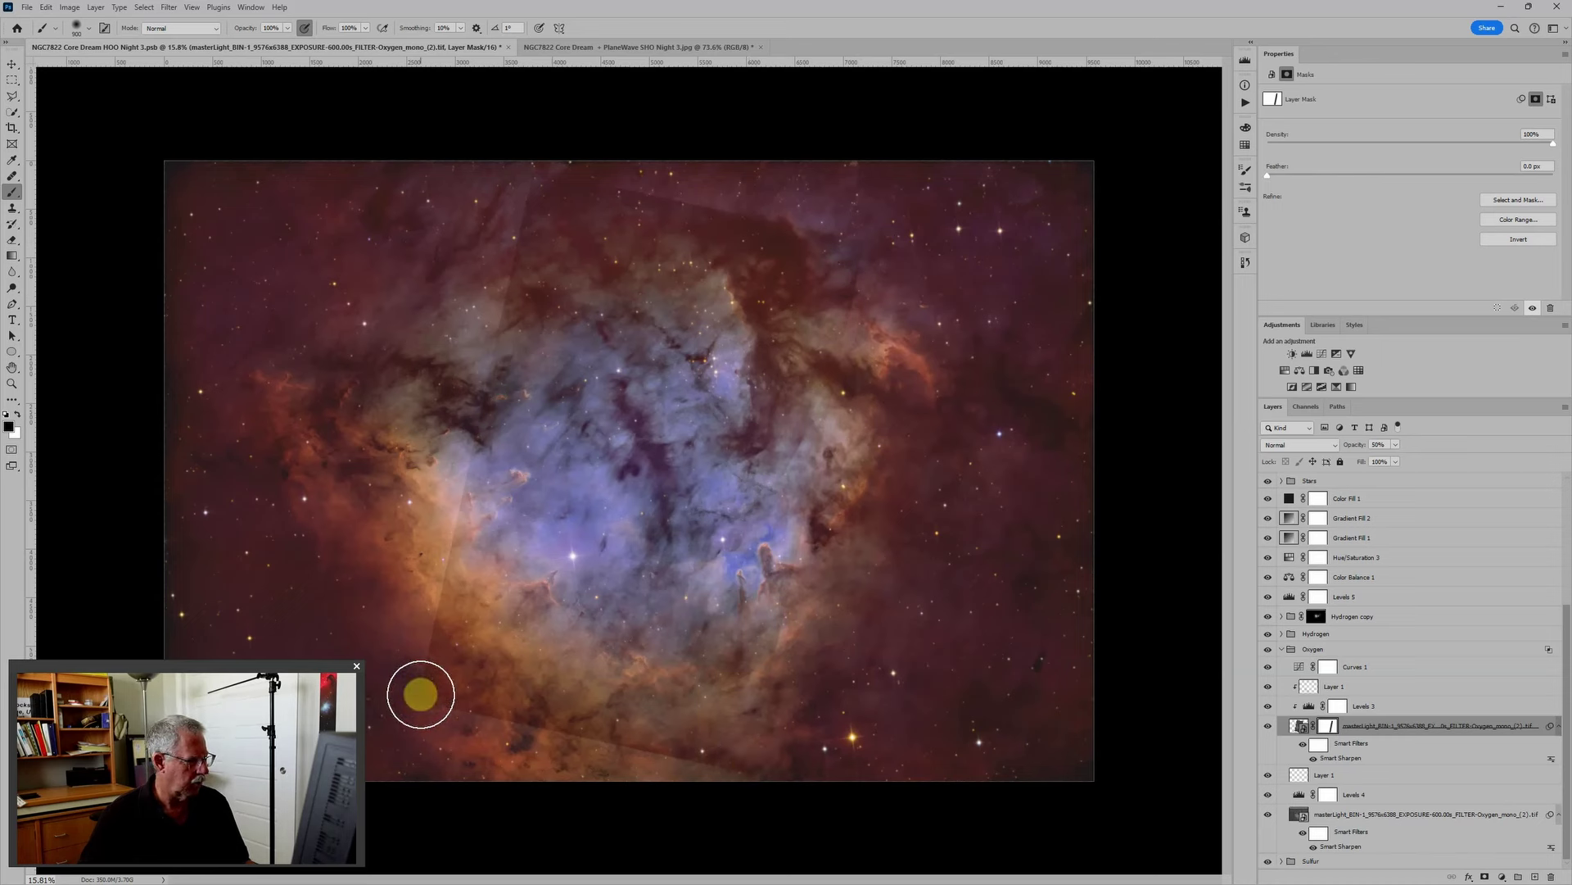
{"action": "left_click", "coordinate": [419, 695]}
{"action": "left_click_drag", "start_coordinate": [548, 130], "coordinate": [524, 169]}
{"action": "scroll", "coordinate": [668, 176], "scroll_direction": "down", "scroll_amount": 2}
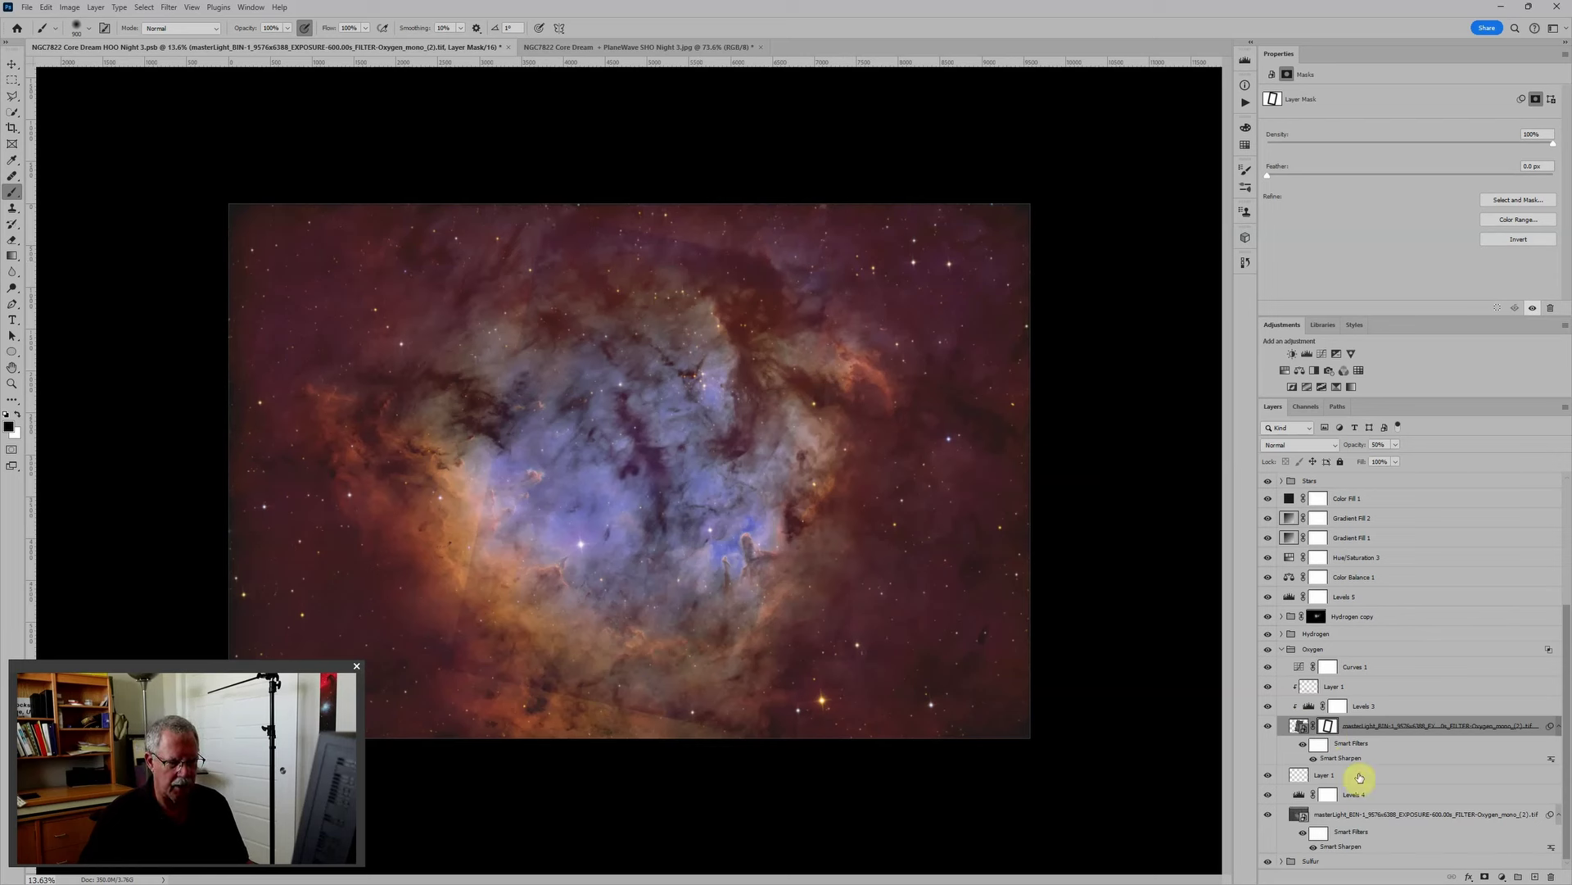
Step: Copy the oxygen layer's mask onto the rotated hydrogen layer
{"action": "left_click", "coordinate": [1282, 650]}
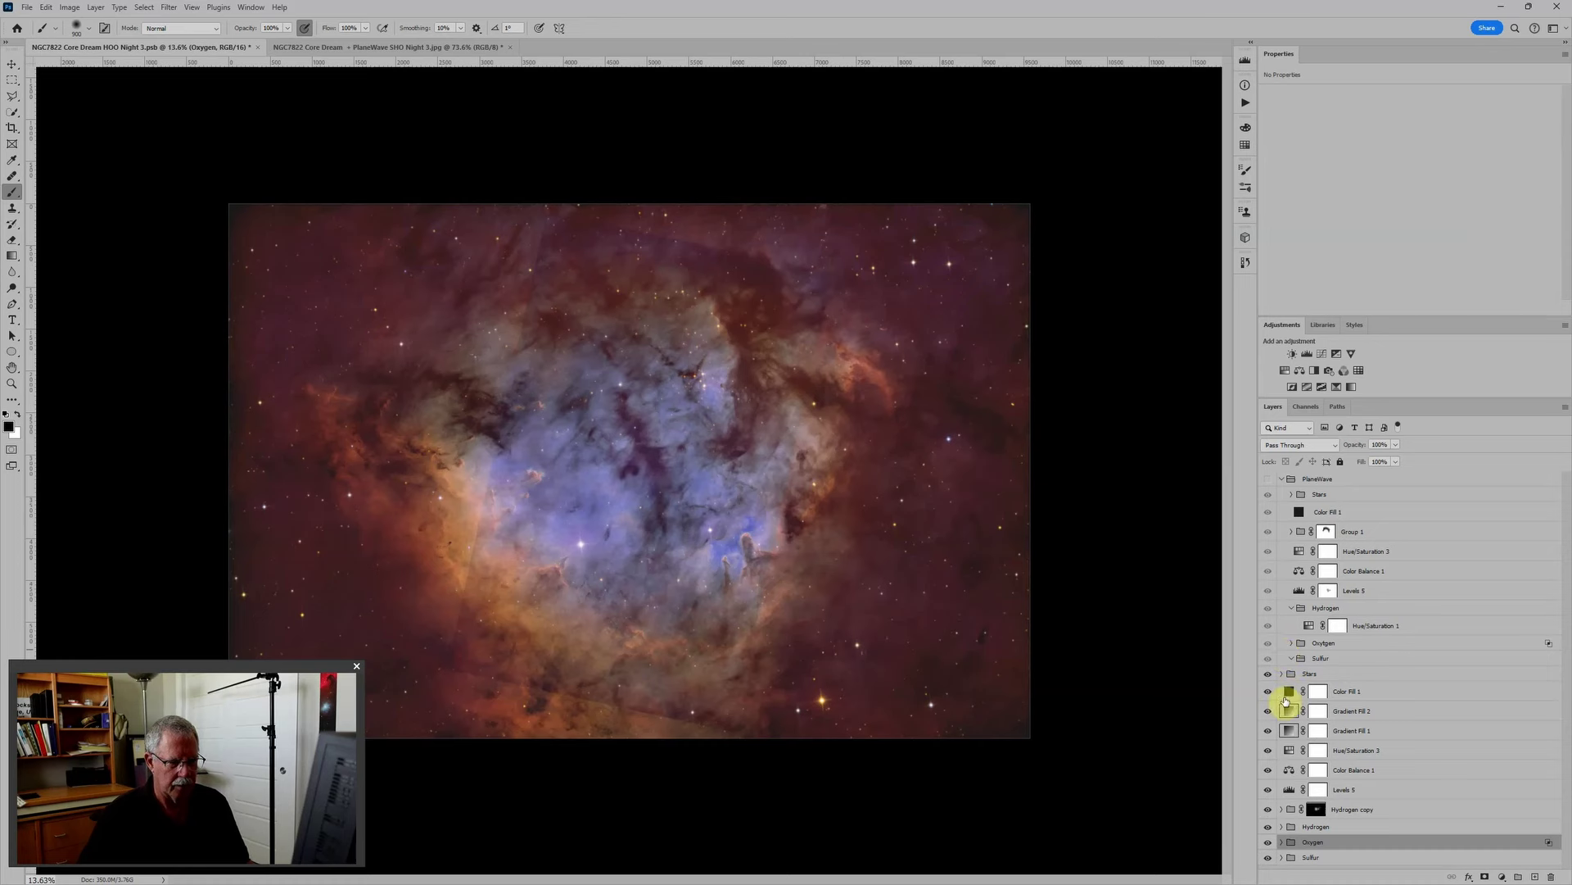
{"action": "left_click", "coordinate": [1281, 842]}
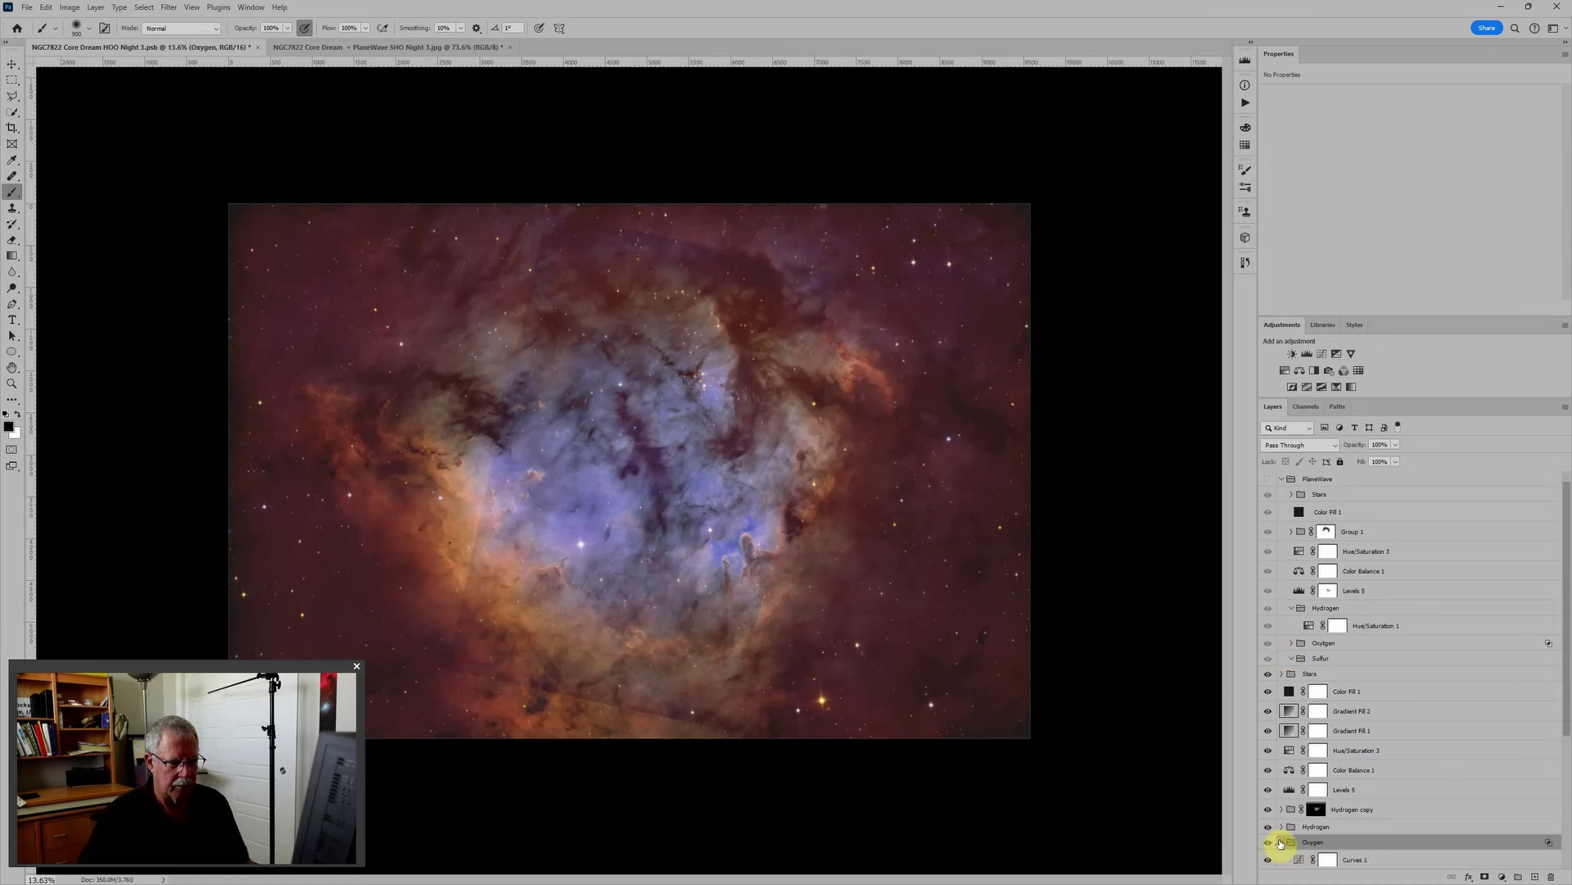
{"action": "left_click", "coordinate": [1282, 479]}
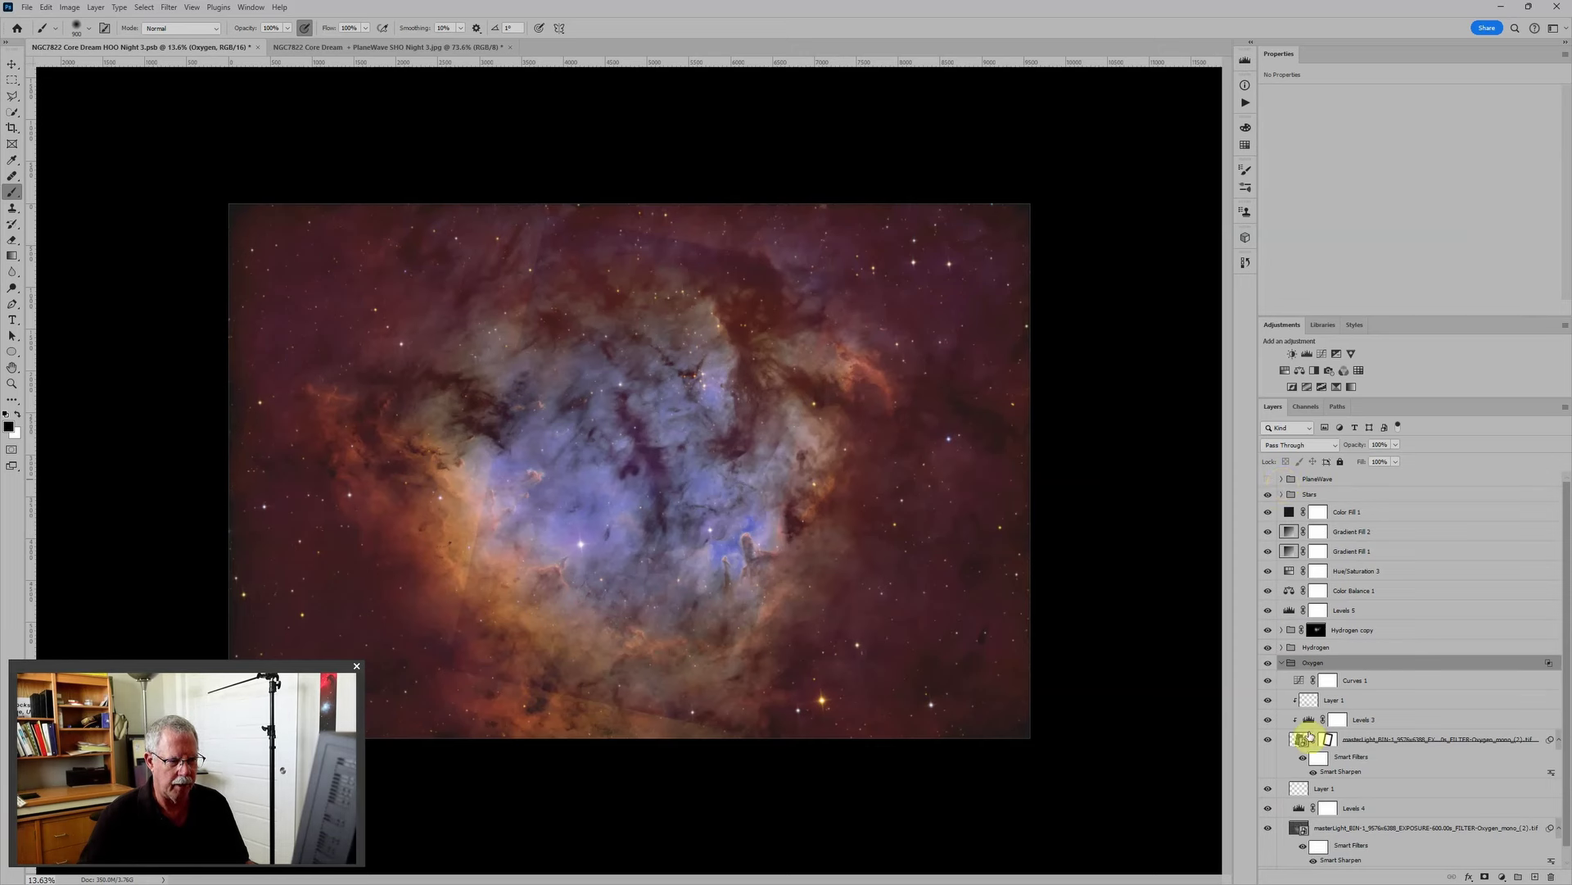
{"action": "left_click", "coordinate": [1283, 648]}
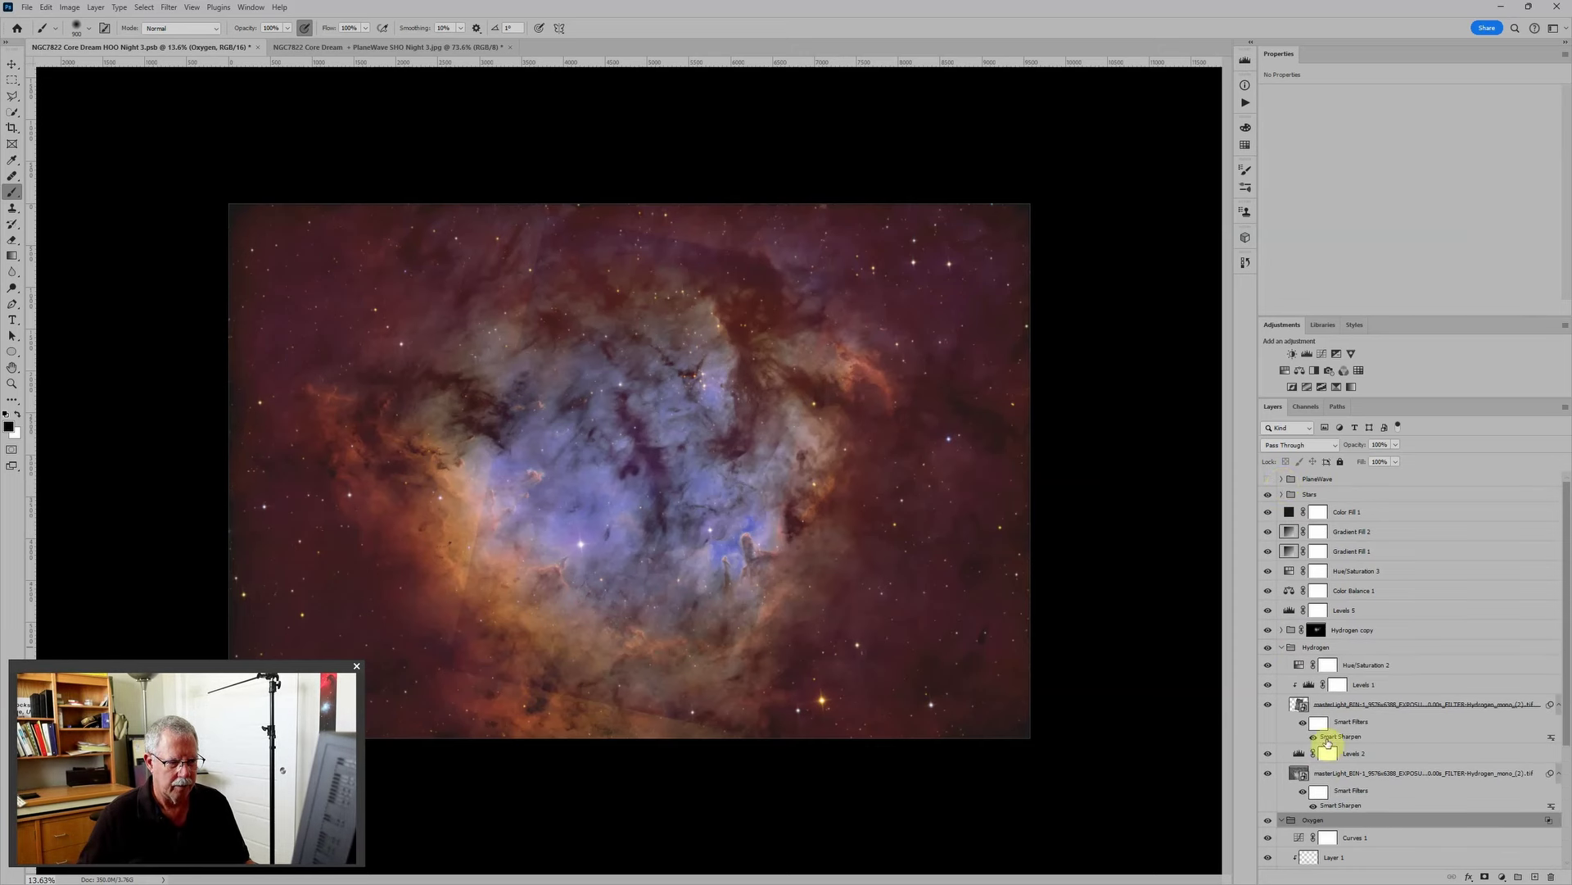
{"action": "scroll", "coordinate": [1327, 836], "scroll_direction": "down", "scroll_amount": 3}
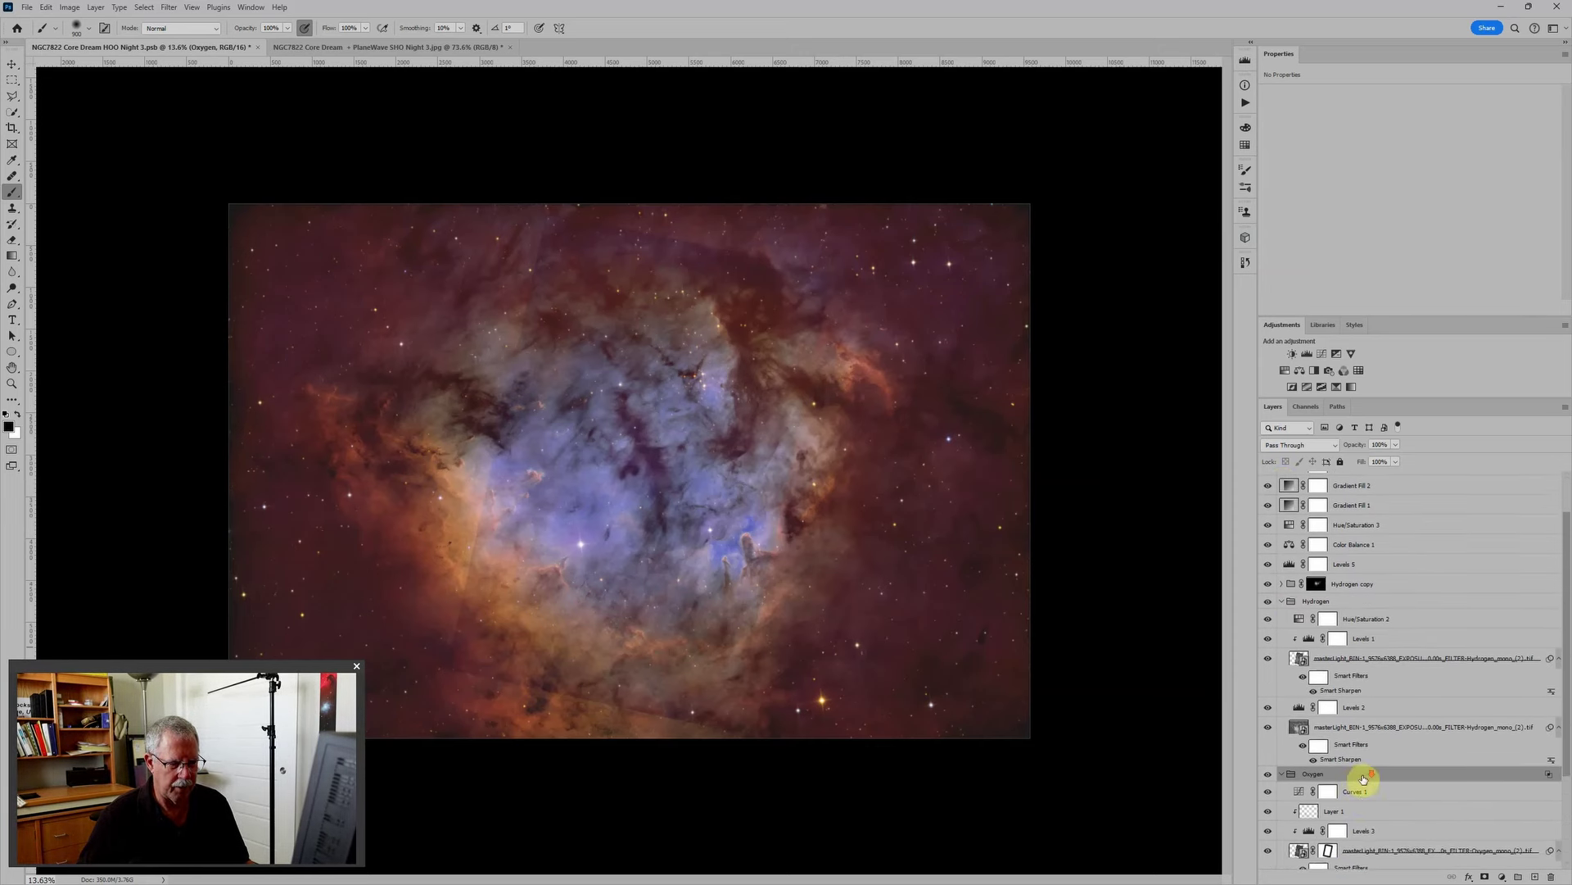
{"action": "left_click", "coordinate": [1326, 835]}
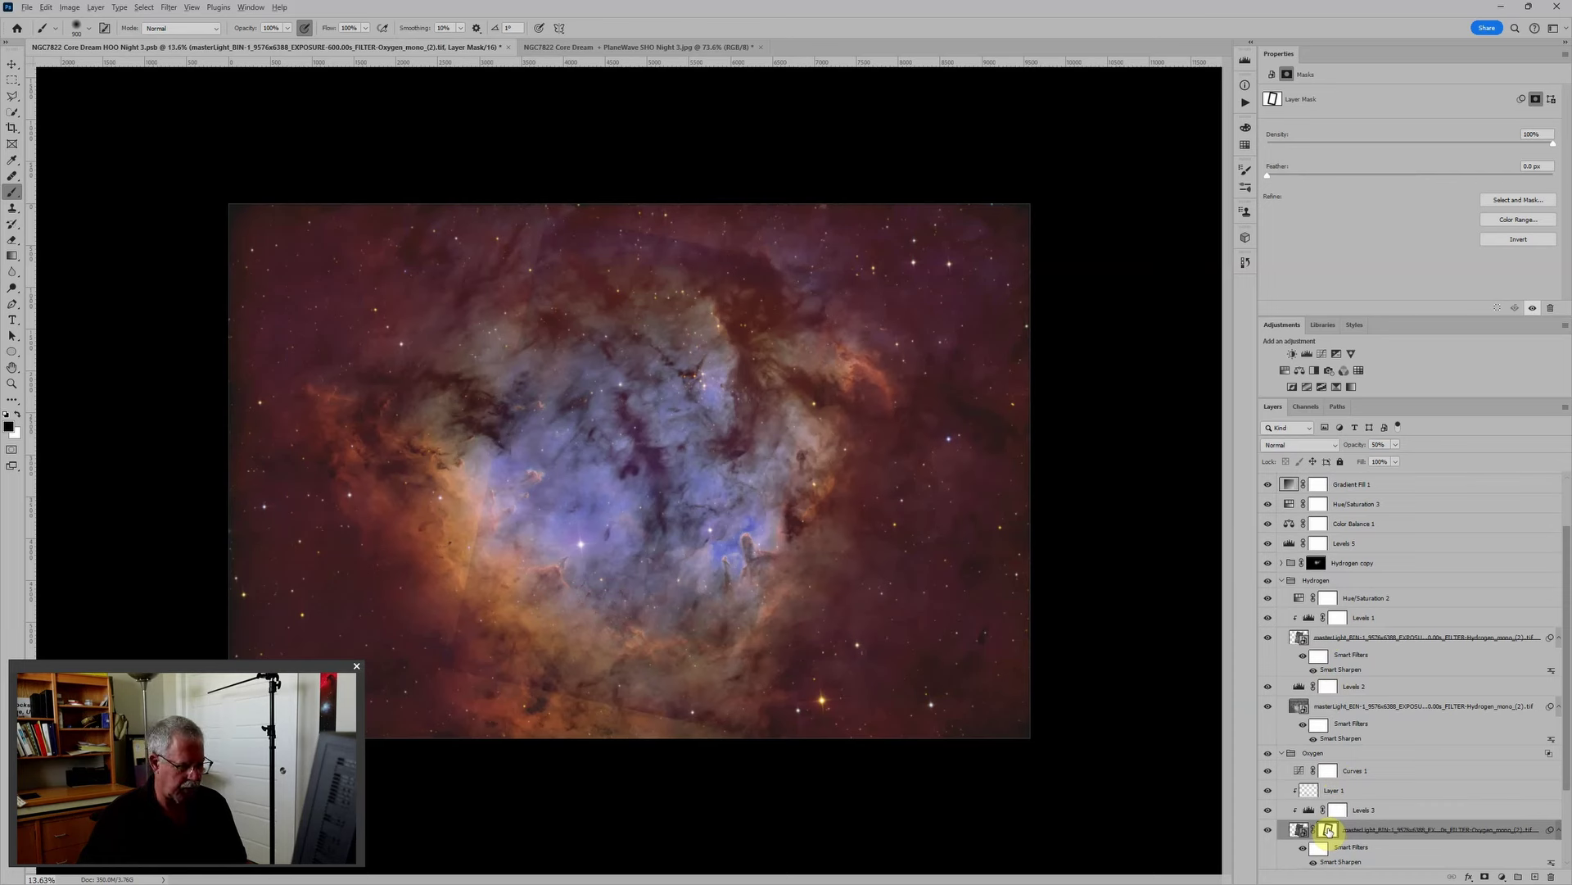
{"action": "left_click_drag", "start_coordinate": [1329, 832], "coordinate": [1352, 649]}
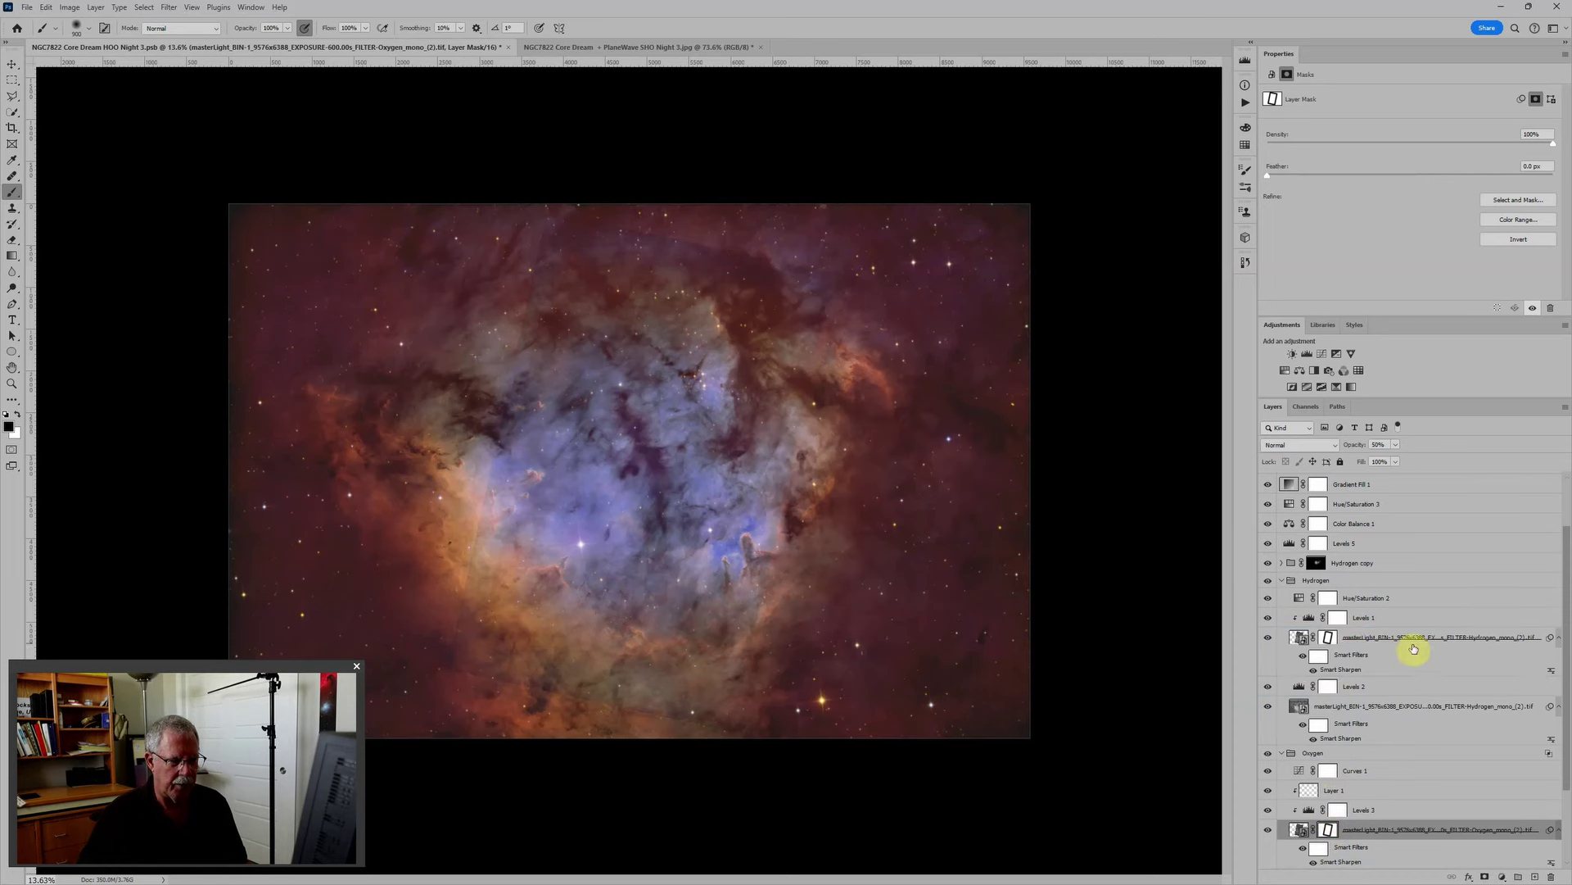
{"action": "scroll", "coordinate": [1413, 664], "scroll_direction": "down", "scroll_amount": 2}
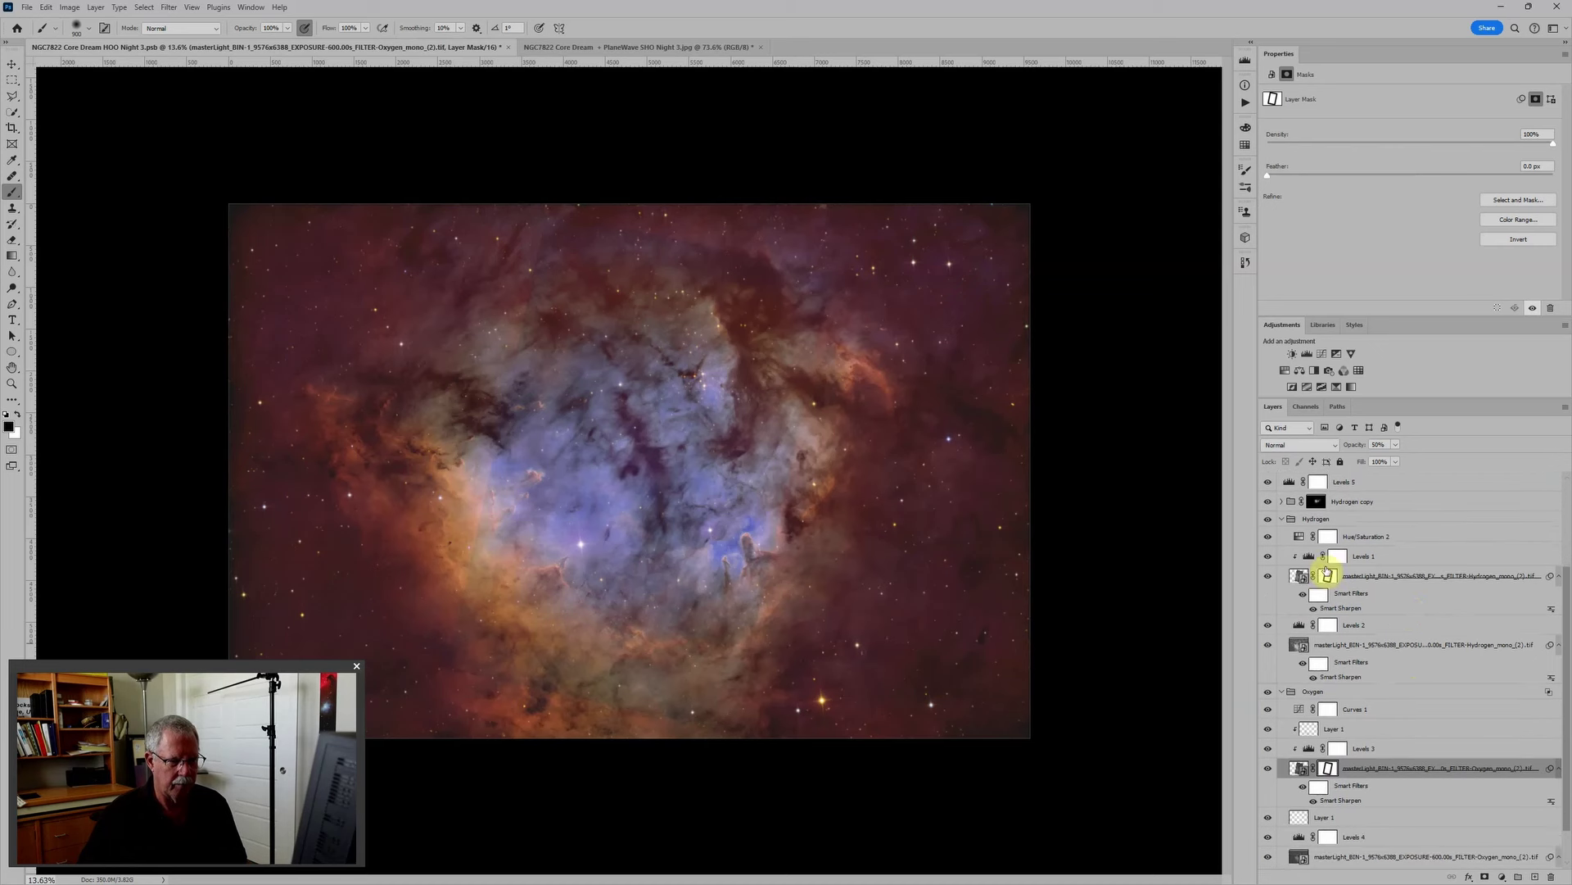
Step: Collapse Hydrogen, expand Sulfur, and copy the oxygen mask onto the Sulfur masterLight layer
{"action": "left_click", "coordinate": [1283, 520]}
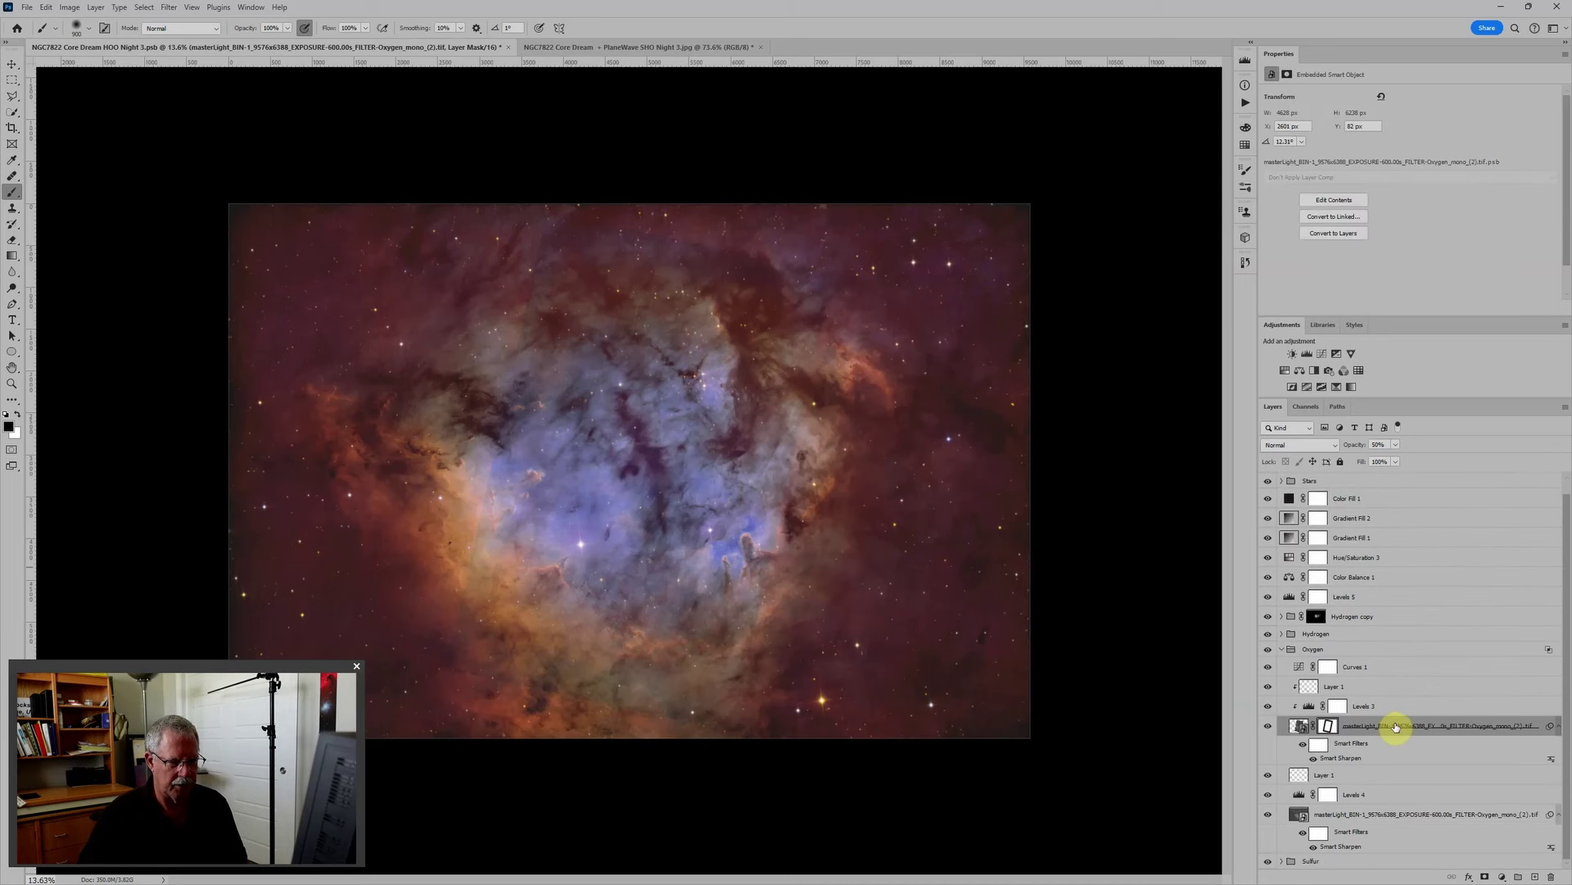
{"action": "left_click", "coordinate": [1282, 861]}
{"action": "scroll", "coordinate": [1396, 803], "scroll_direction": "down", "scroll_amount": 4}
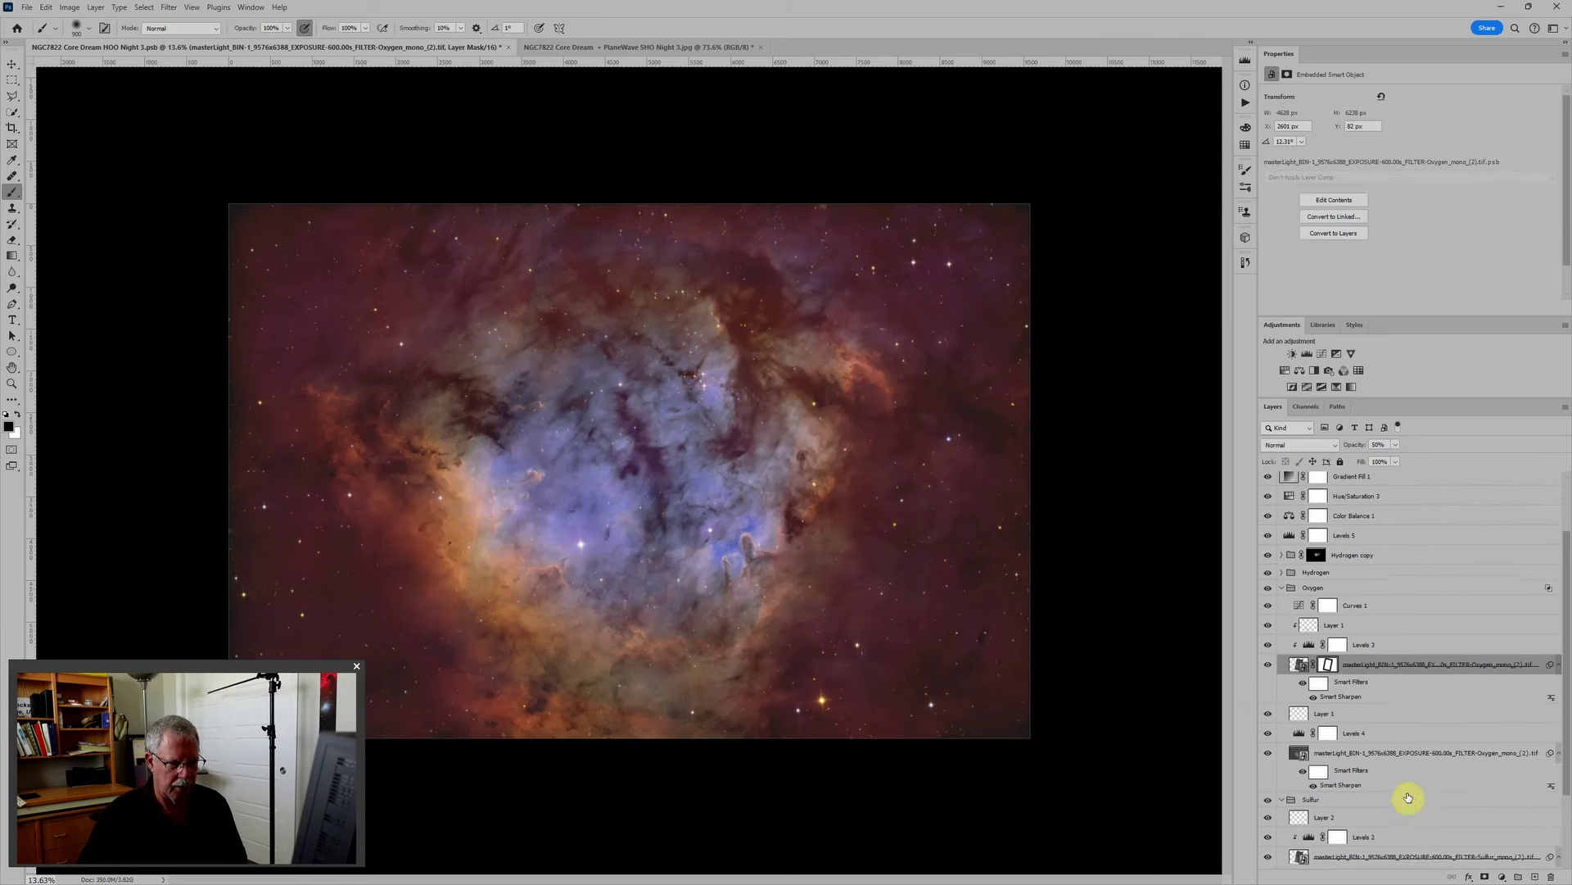
{"action": "left_click_drag", "start_coordinate": [1346, 638], "coordinate": [1358, 826]}
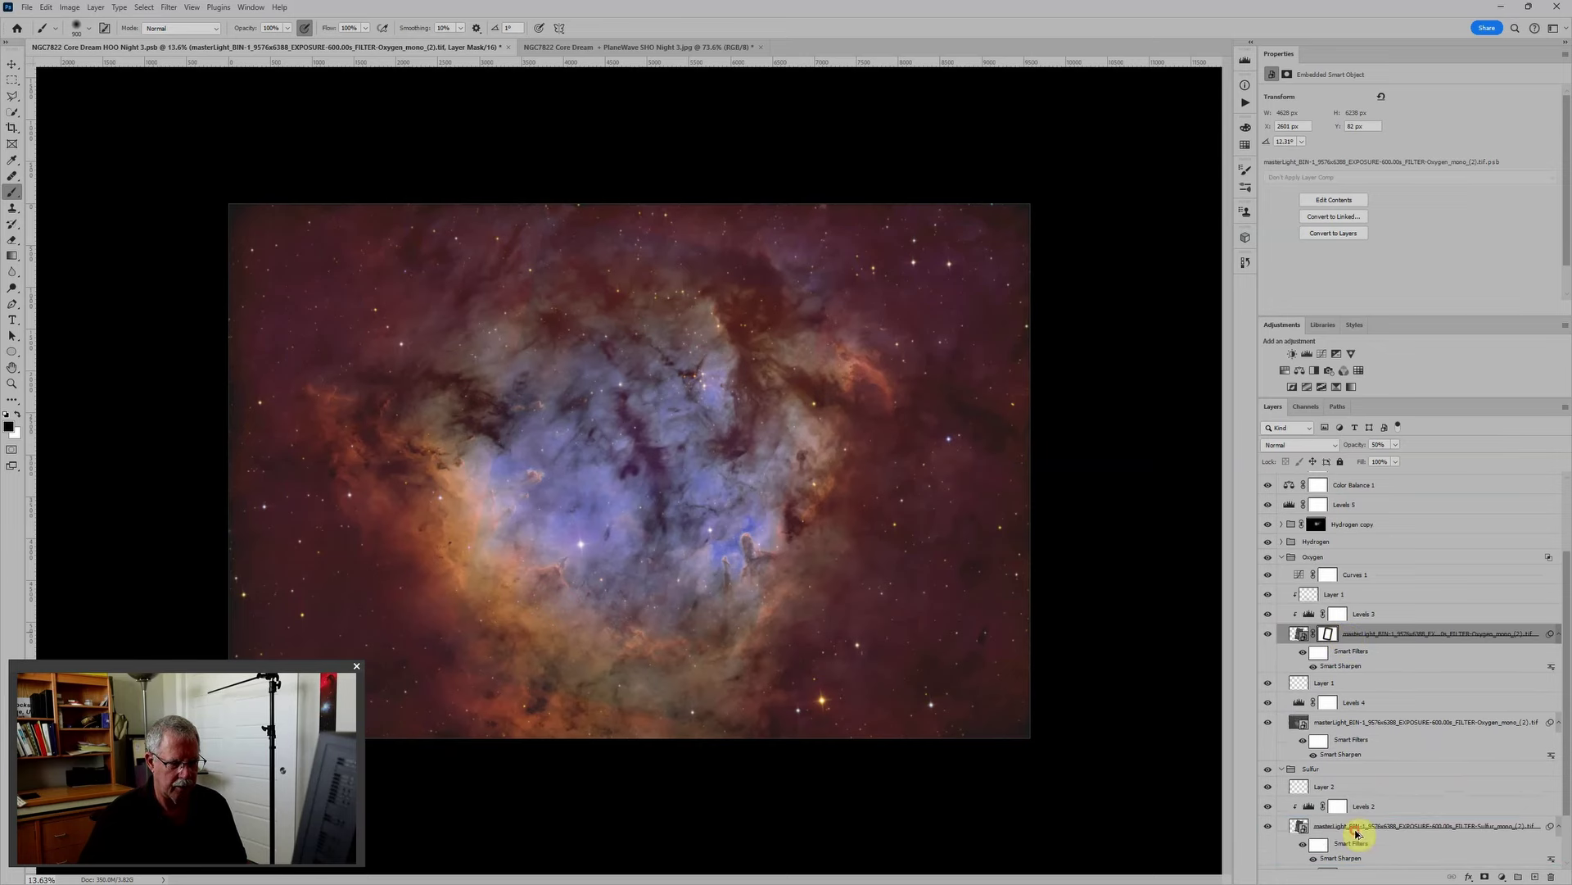
{"action": "scroll", "coordinate": [965, 568], "scroll_direction": "up", "scroll_amount": 1}
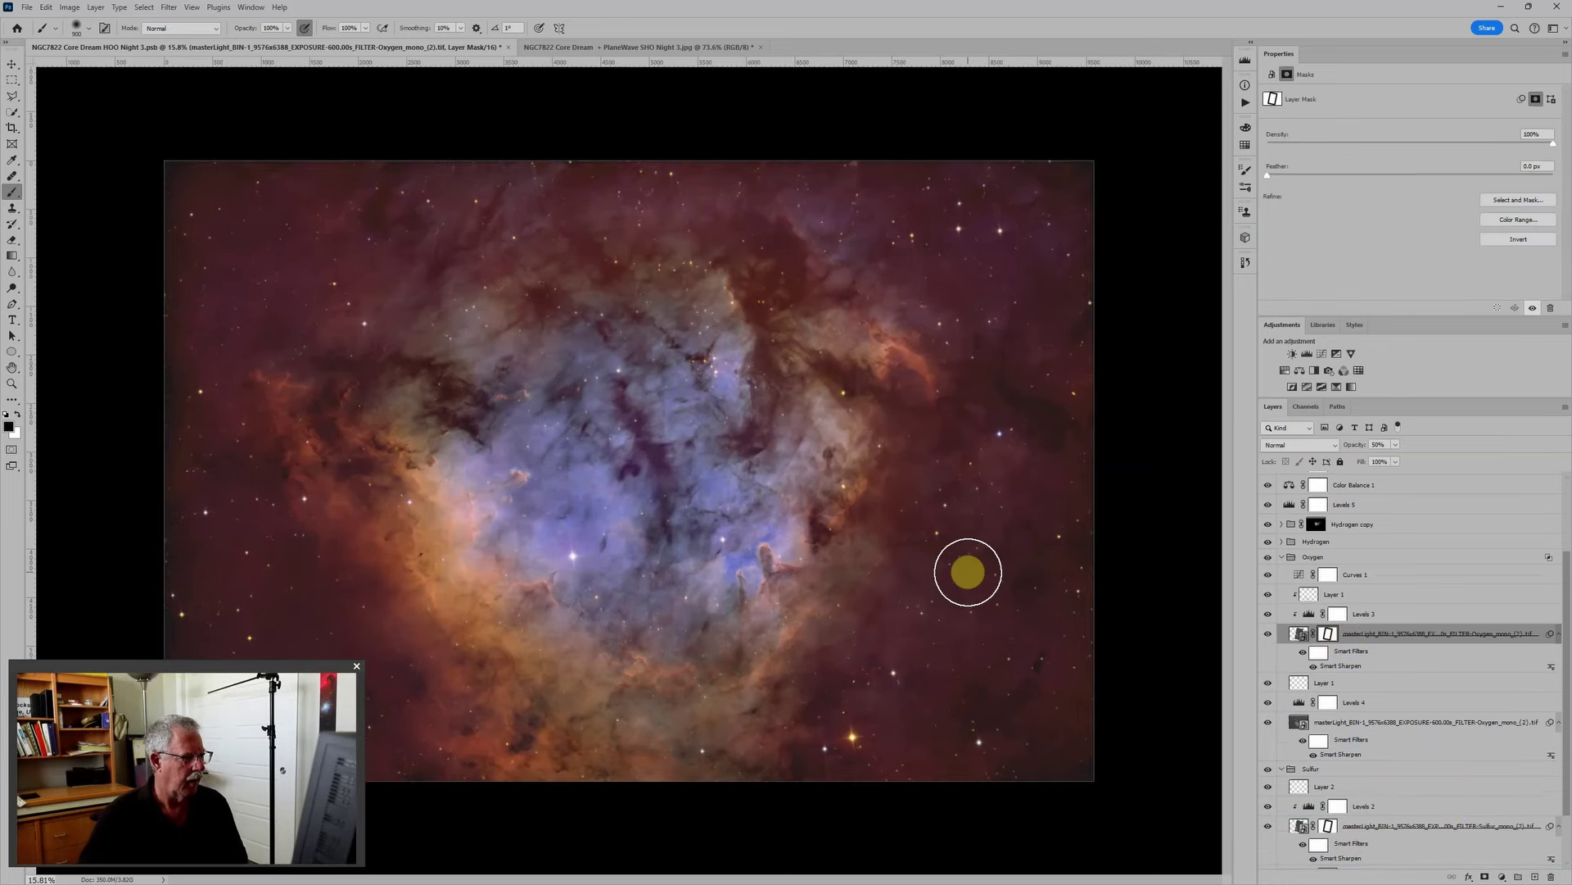
{"action": "scroll", "coordinate": [975, 569], "scroll_direction": "up", "scroll_amount": 1}
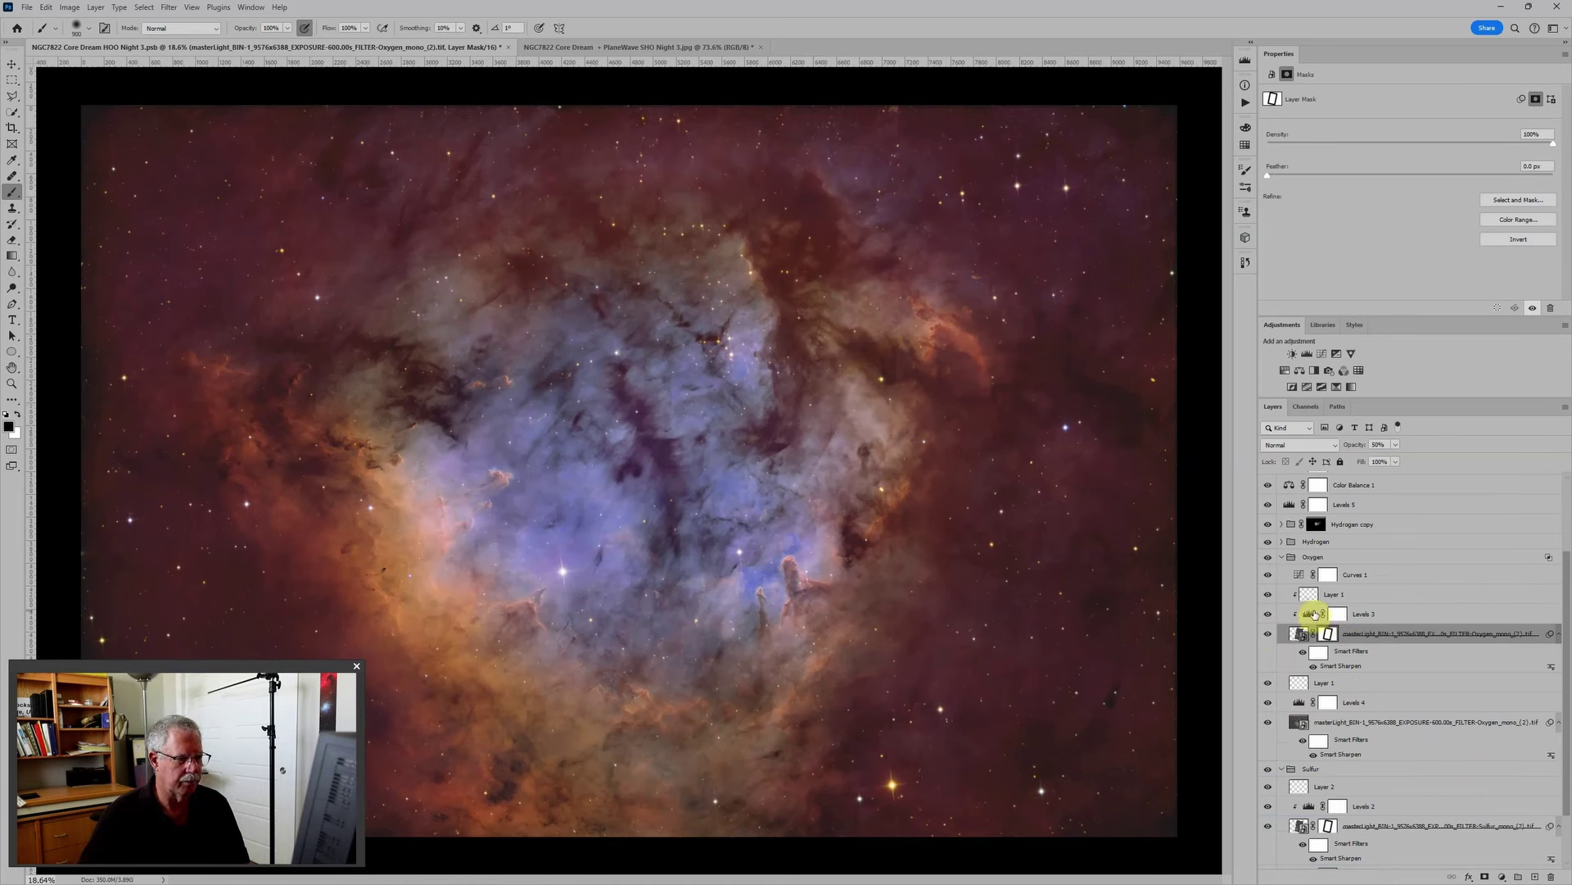
{"action": "left_click", "coordinate": [1269, 631]}
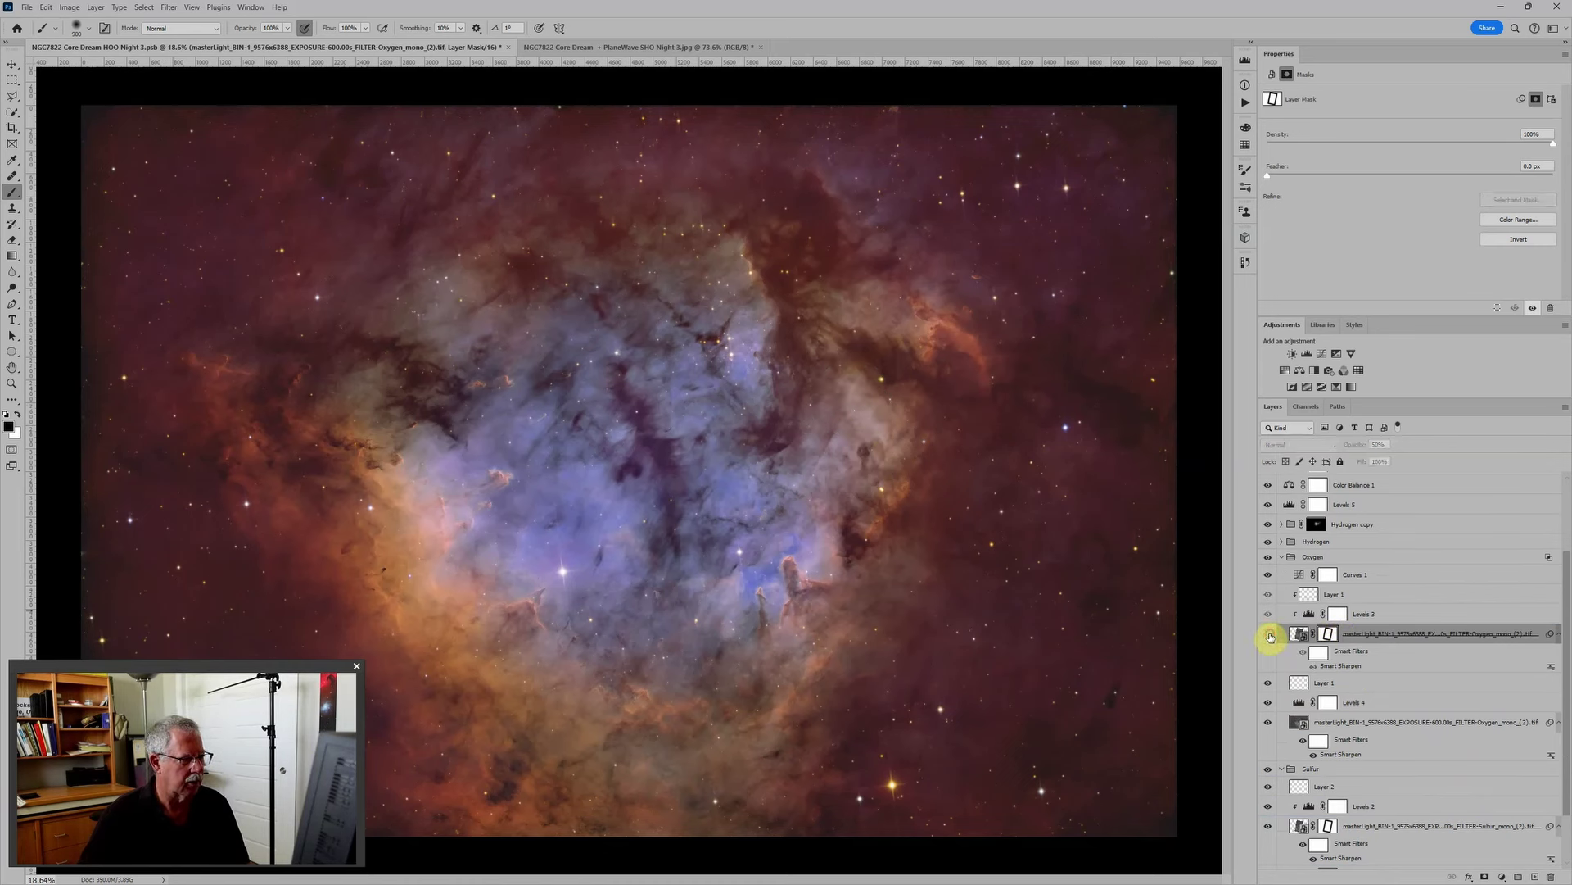
{"action": "left_click", "coordinate": [1269, 633]}
{"action": "scroll", "coordinate": [1018, 499], "scroll_direction": "down", "scroll_amount": 1}
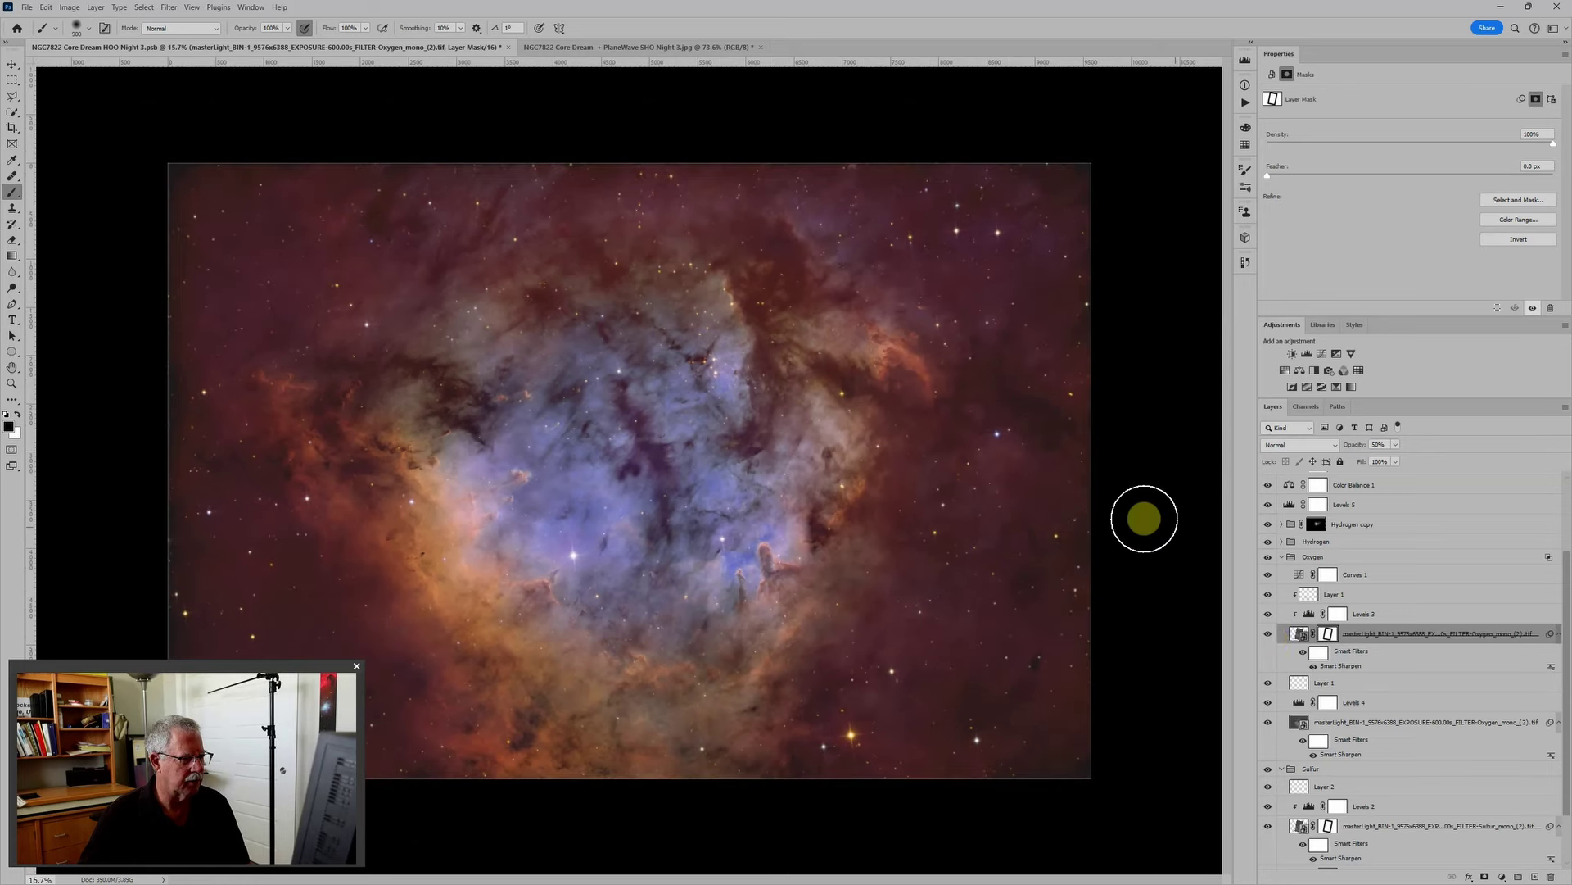
{"action": "scroll", "coordinate": [802, 430], "scroll_direction": "up", "scroll_amount": 3}
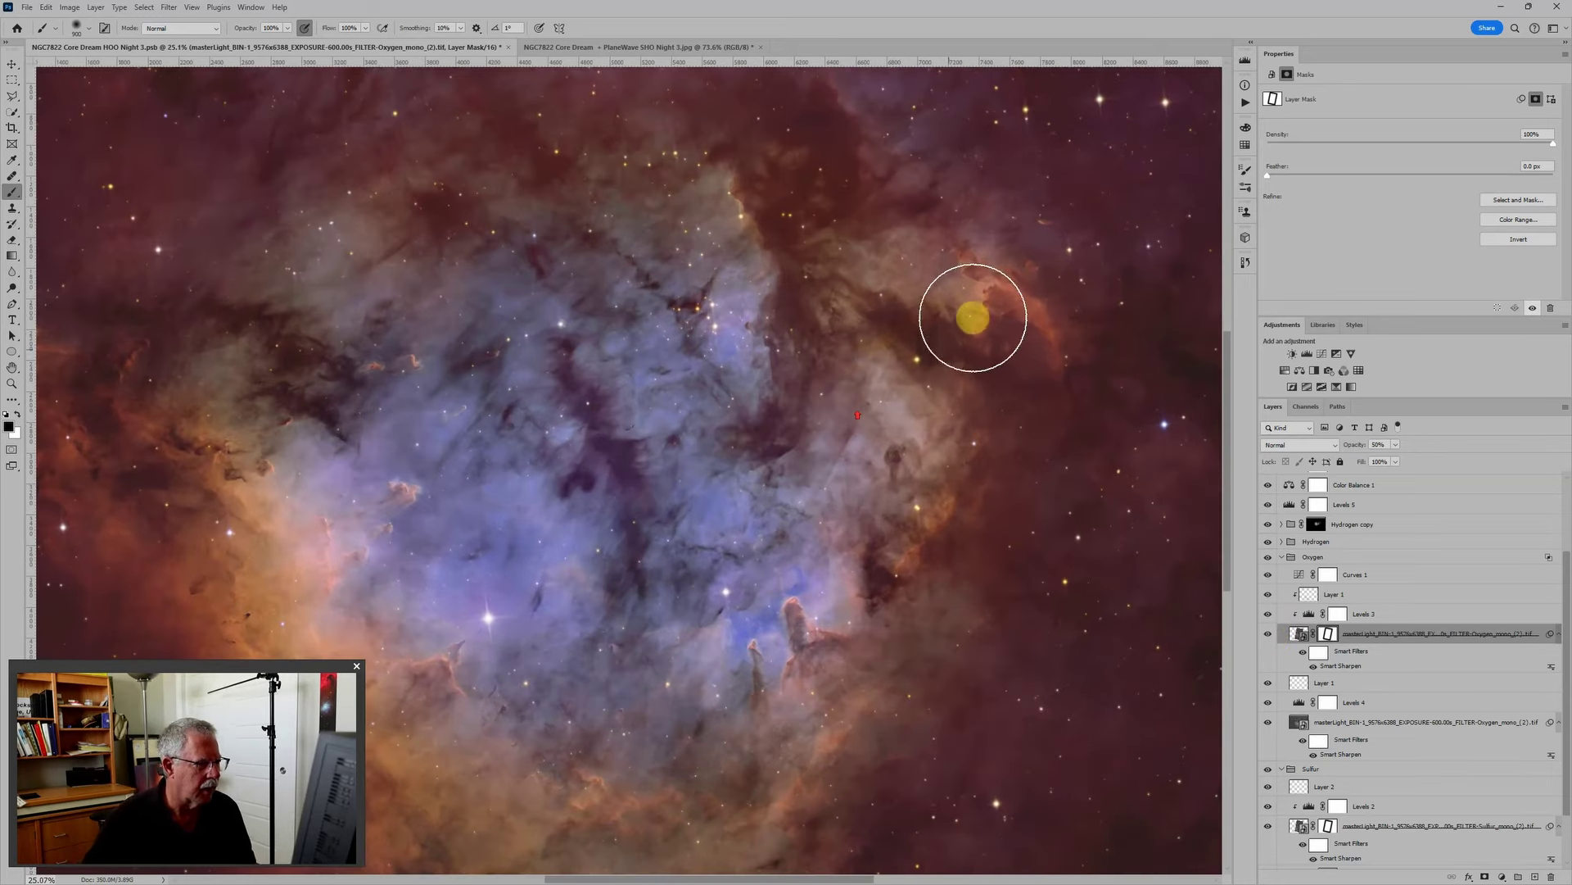
{"action": "scroll", "coordinate": [925, 357], "scroll_direction": "down", "scroll_amount": 3}
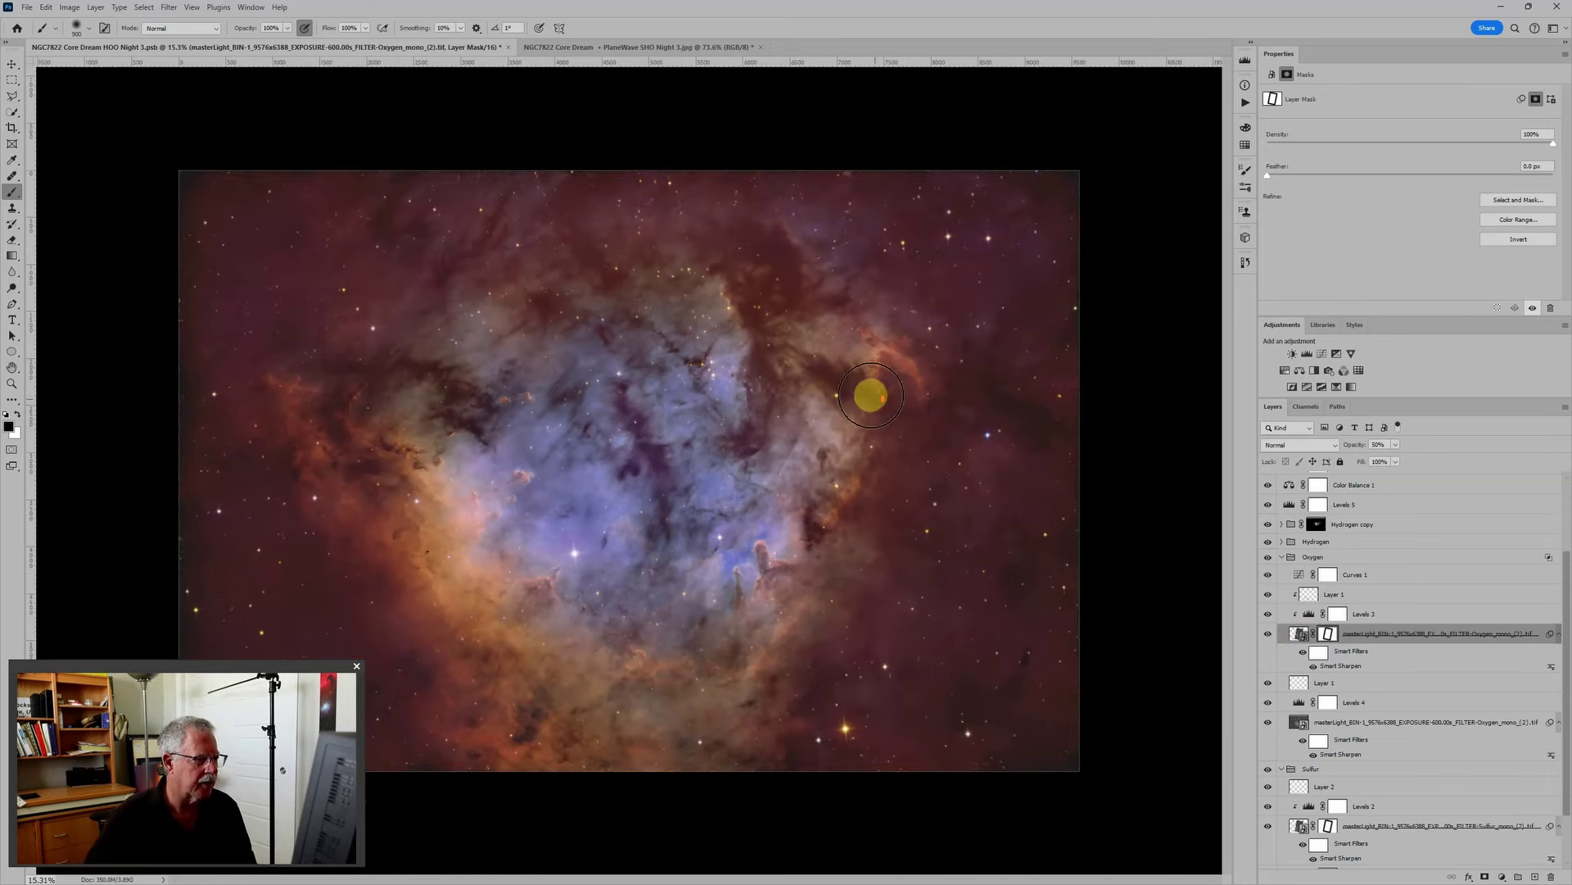
{"action": "left_click", "coordinate": [1269, 633]}
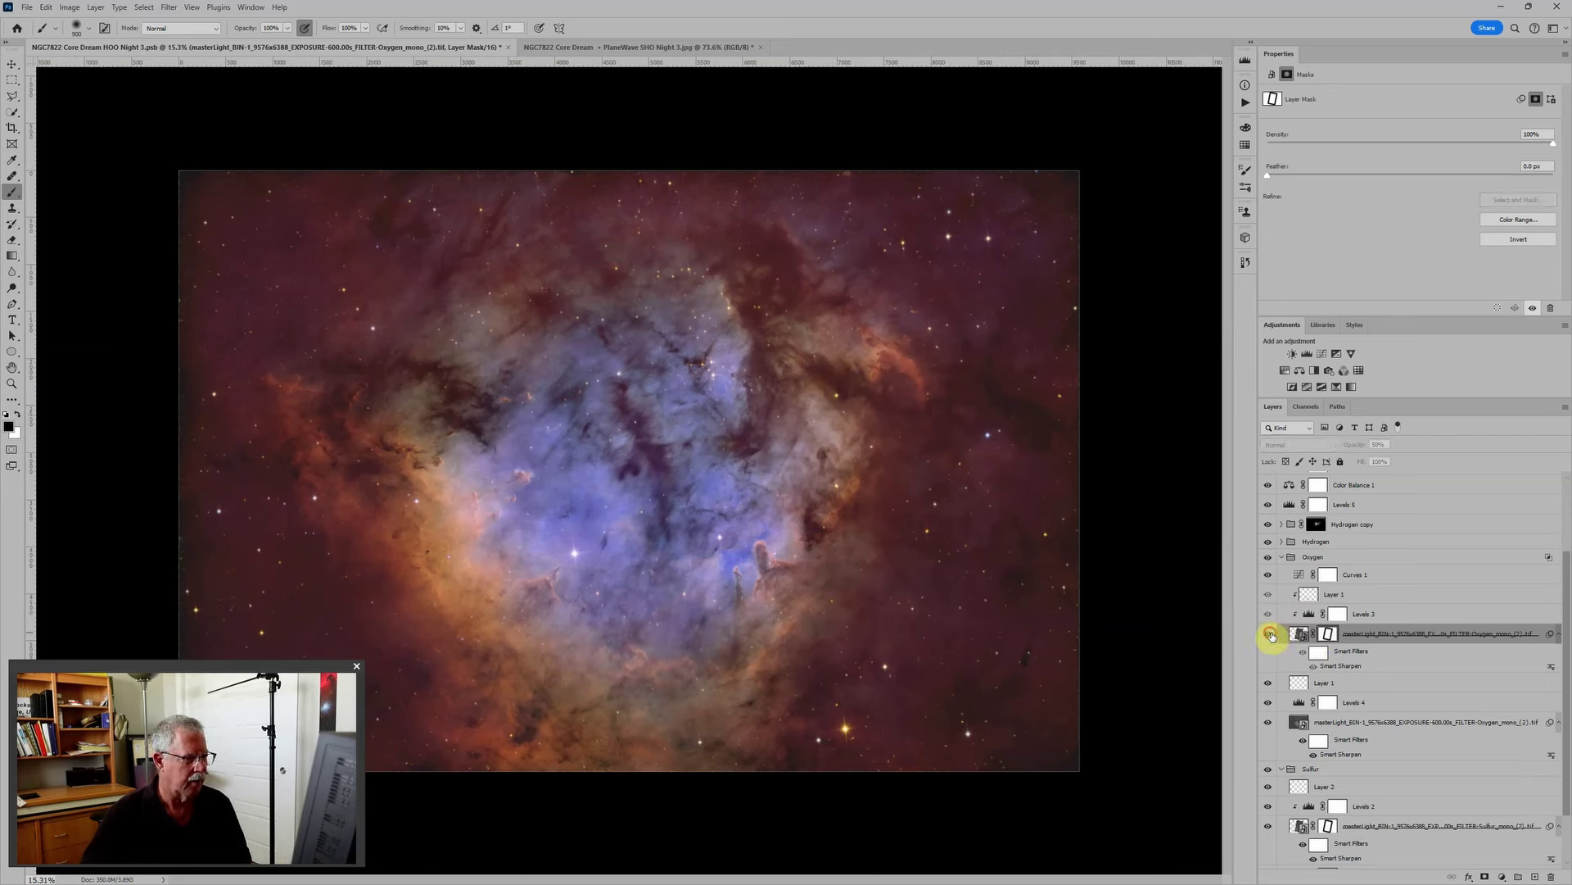
{"action": "left_click", "coordinate": [1268, 635]}
{"action": "scroll", "coordinate": [1384, 680], "scroll_direction": "down", "scroll_amount": 1}
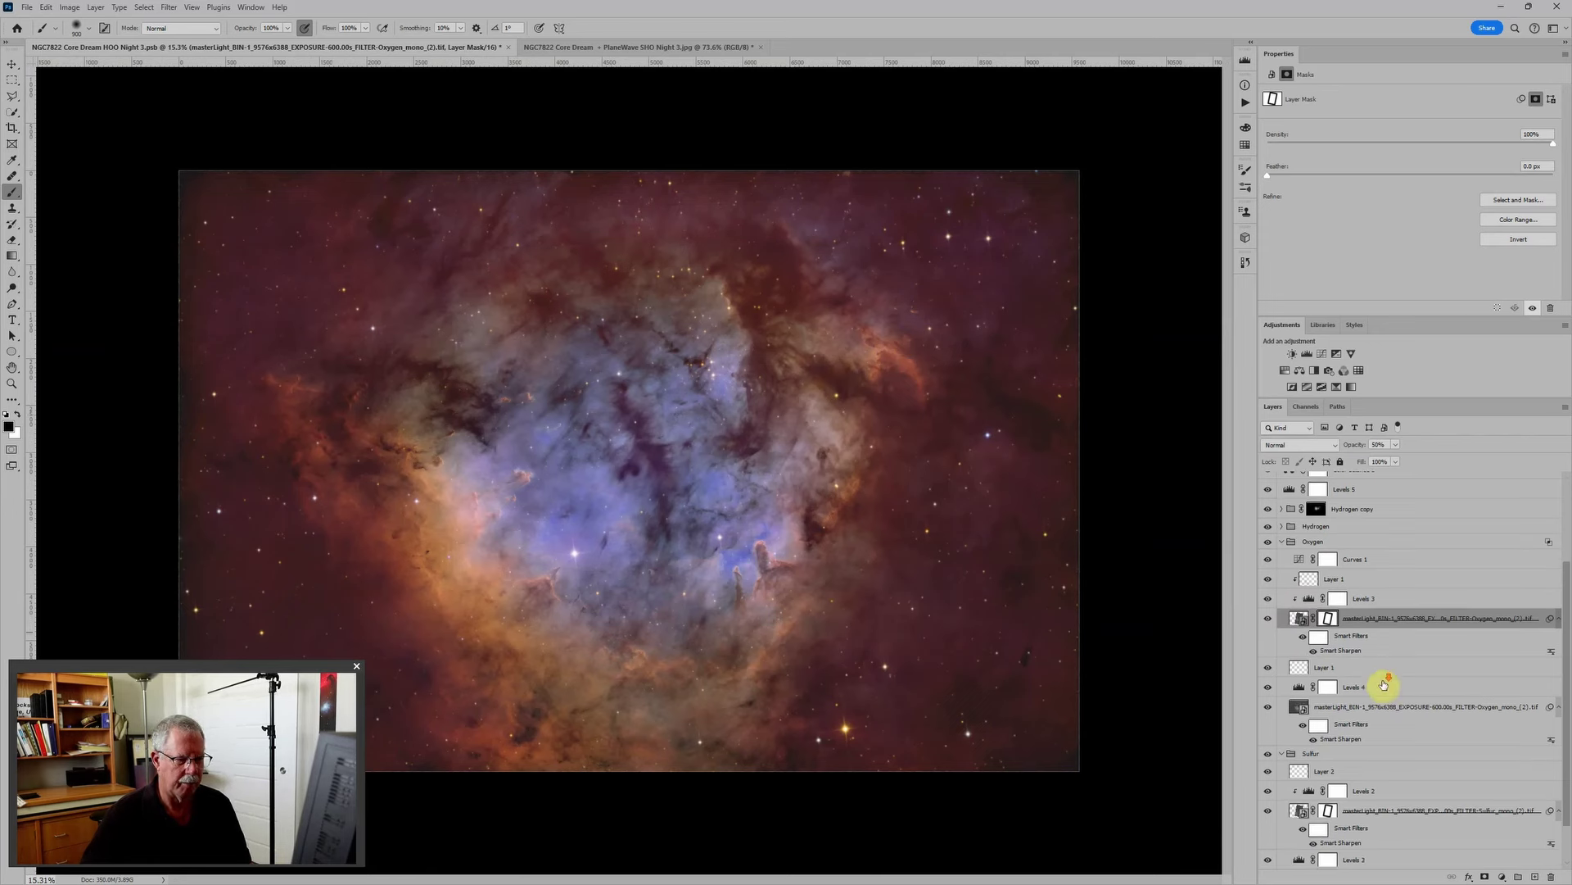
{"action": "left_click", "coordinate": [1269, 816]}
{"action": "scroll", "coordinate": [1302, 762], "scroll_direction": "up", "scroll_amount": 2}
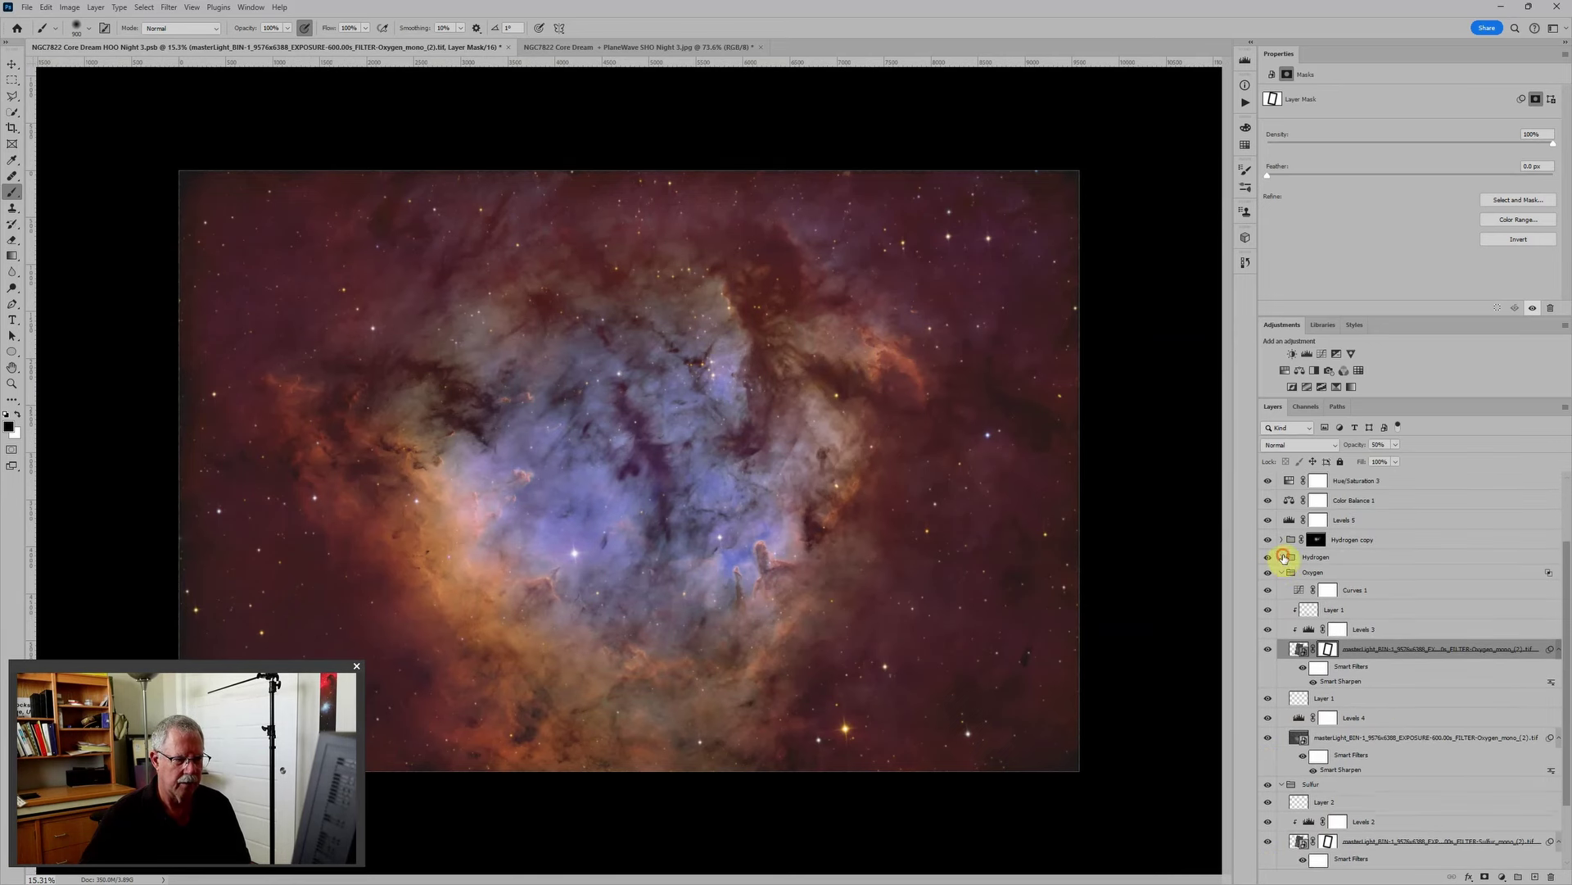
{"action": "left_click", "coordinate": [1282, 556]}
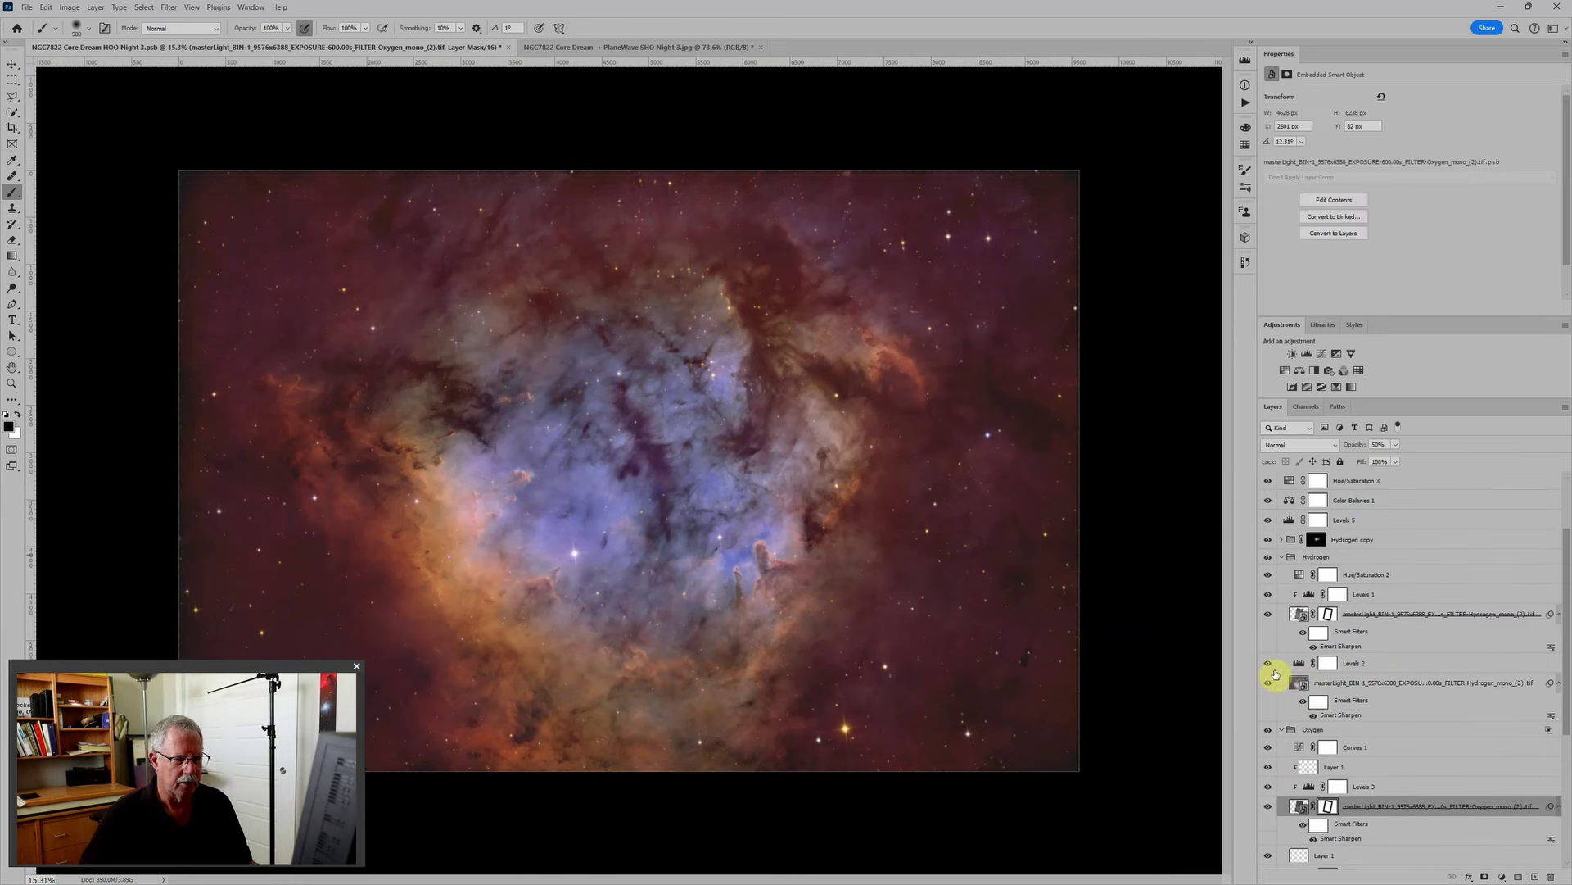
{"action": "left_click", "coordinate": [1268, 614]}
{"action": "left_click", "coordinate": [1268, 614]}
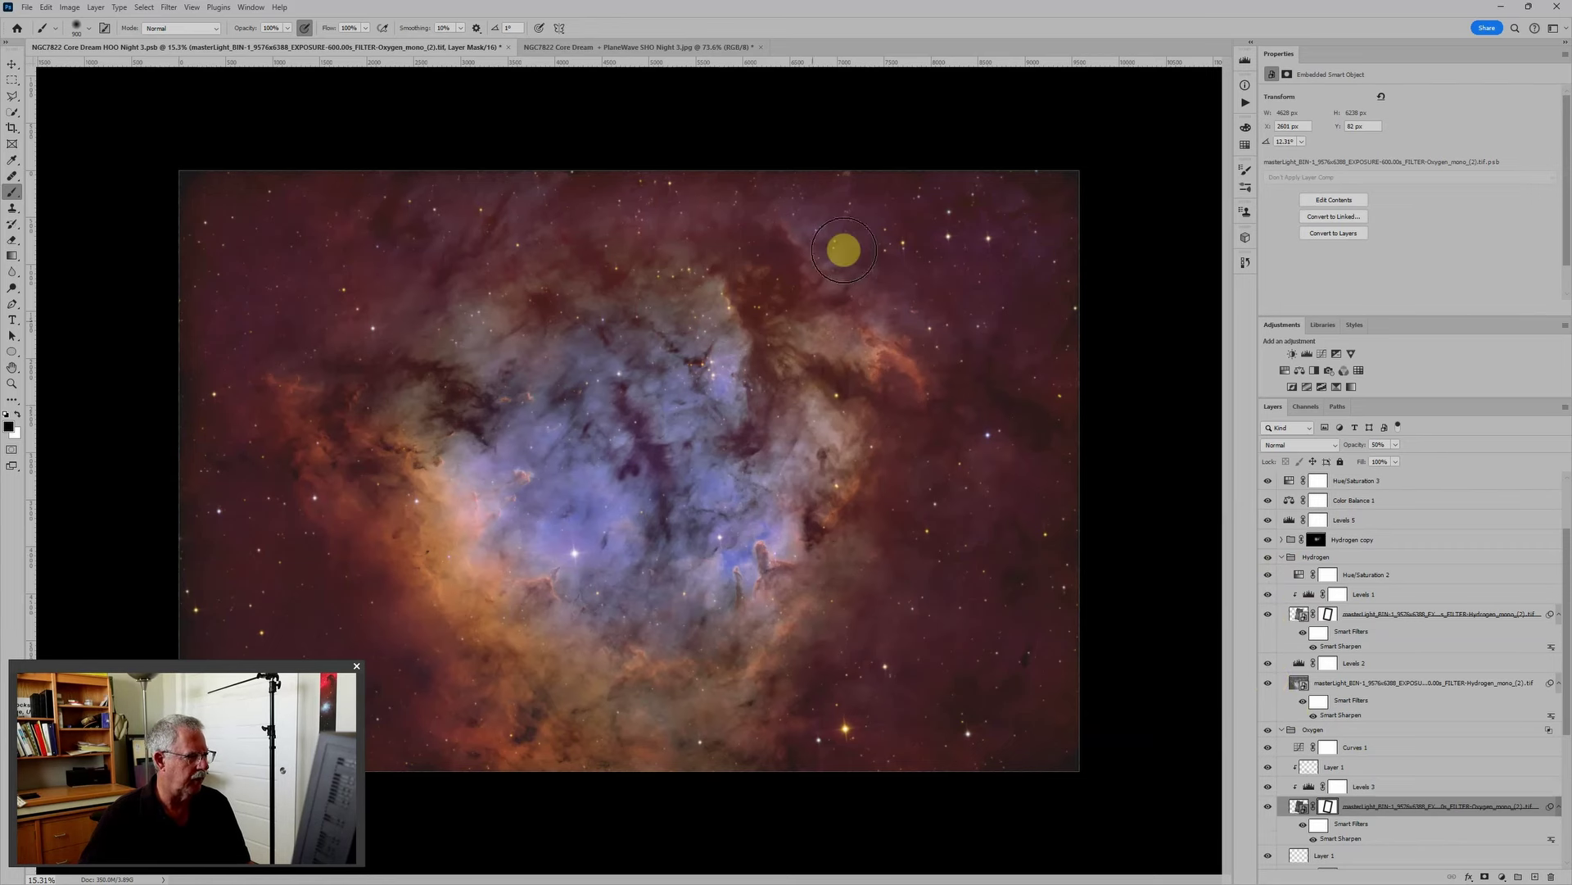
{"action": "scroll", "coordinate": [846, 355], "scroll_direction": "down", "scroll_amount": 2}
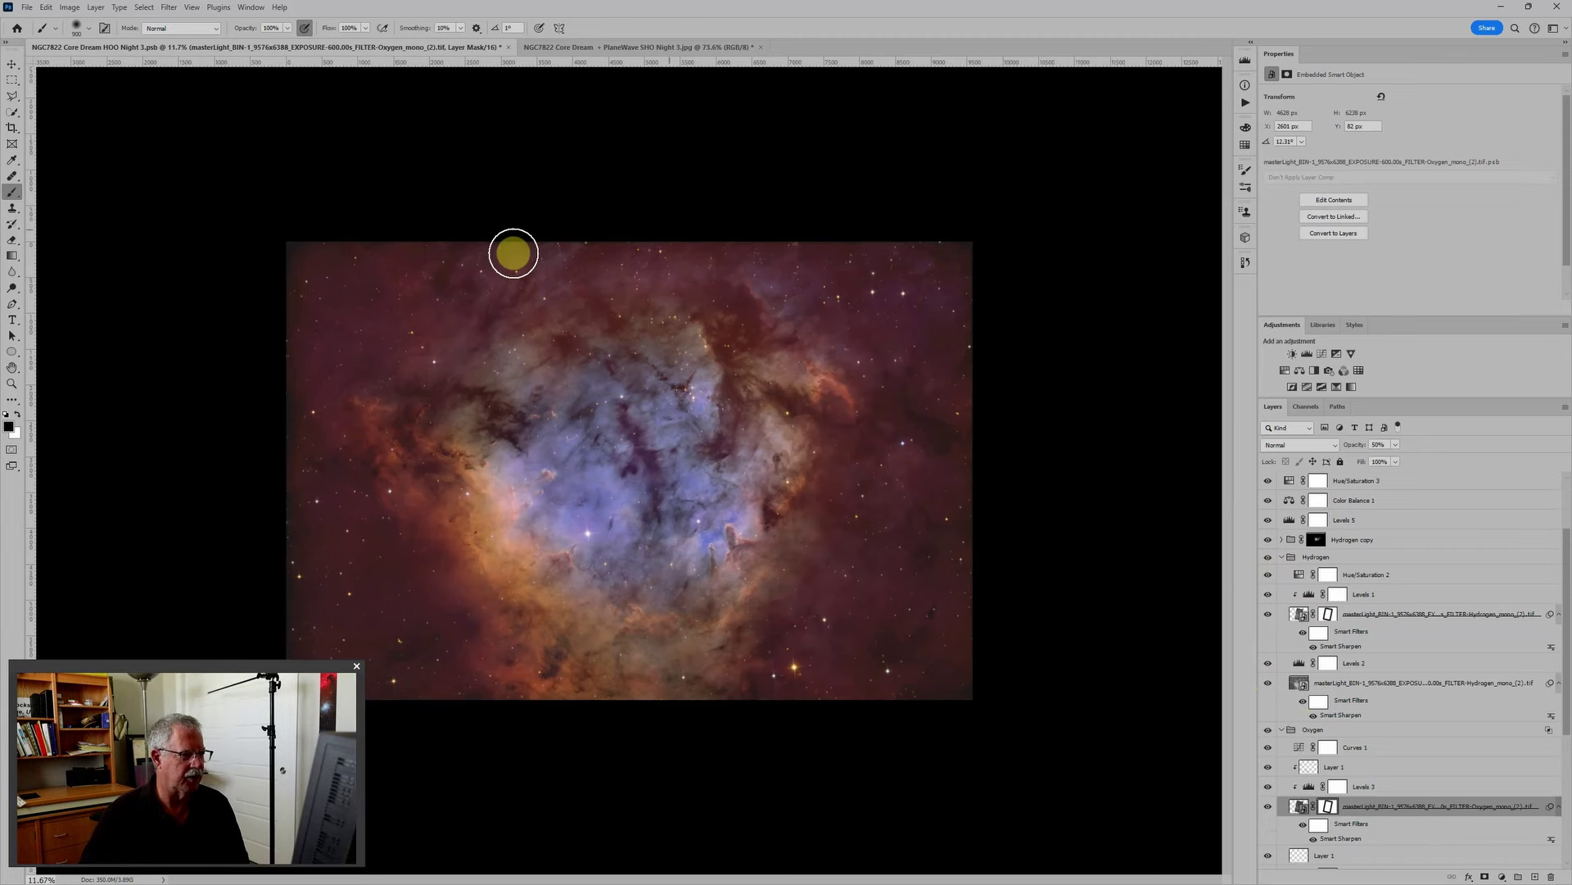
{"action": "scroll", "coordinate": [860, 450], "scroll_direction": "up", "scroll_amount": 1}
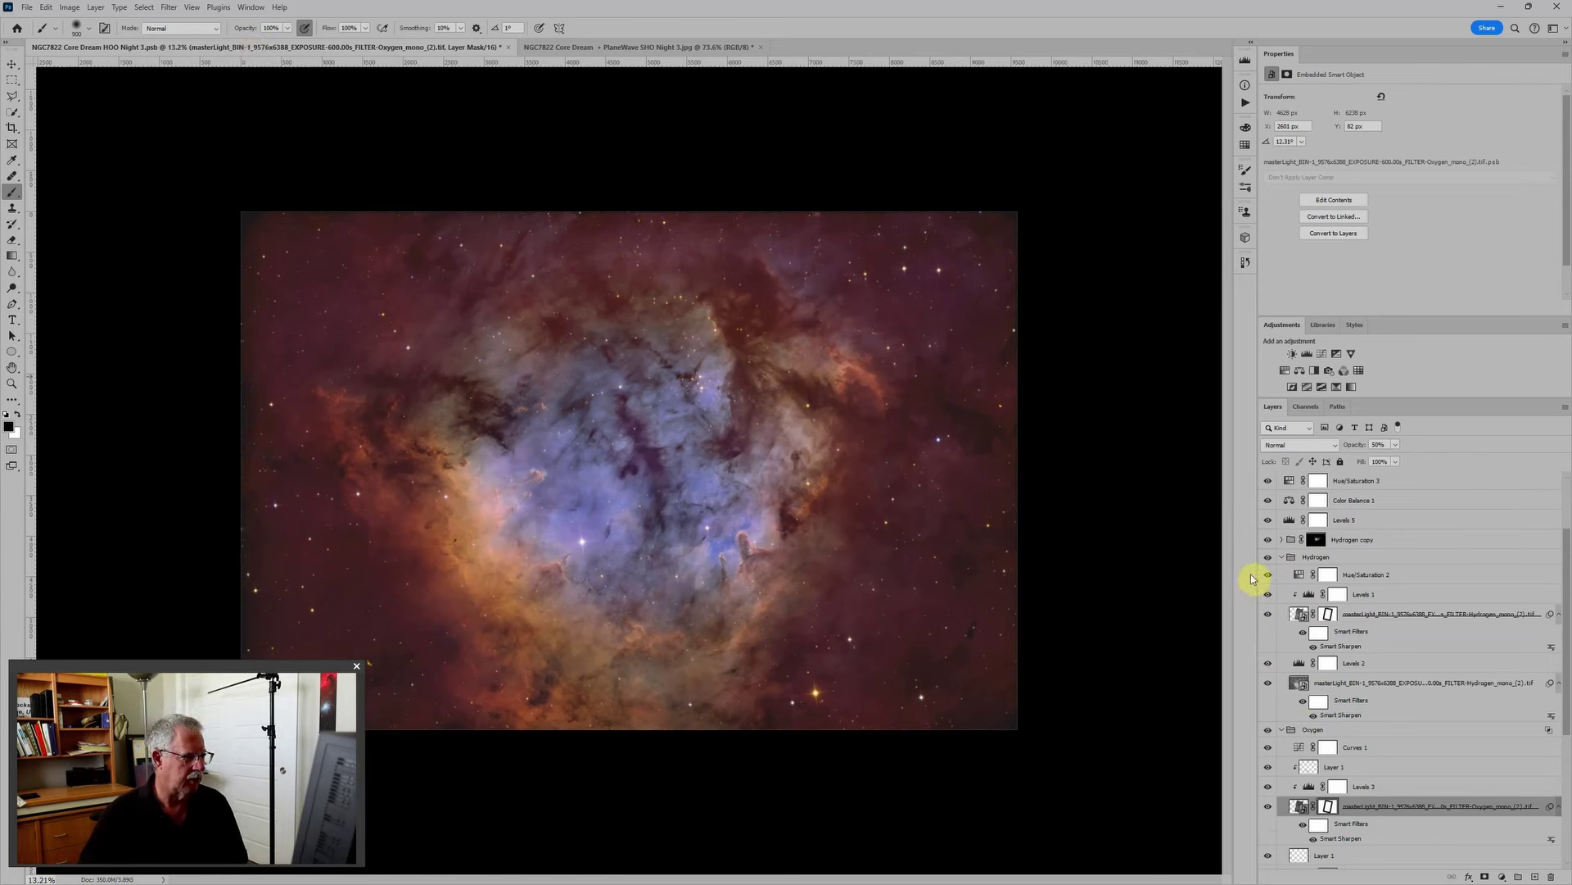
{"action": "scroll", "coordinate": [860, 454], "scroll_direction": "down", "scroll_amount": 1}
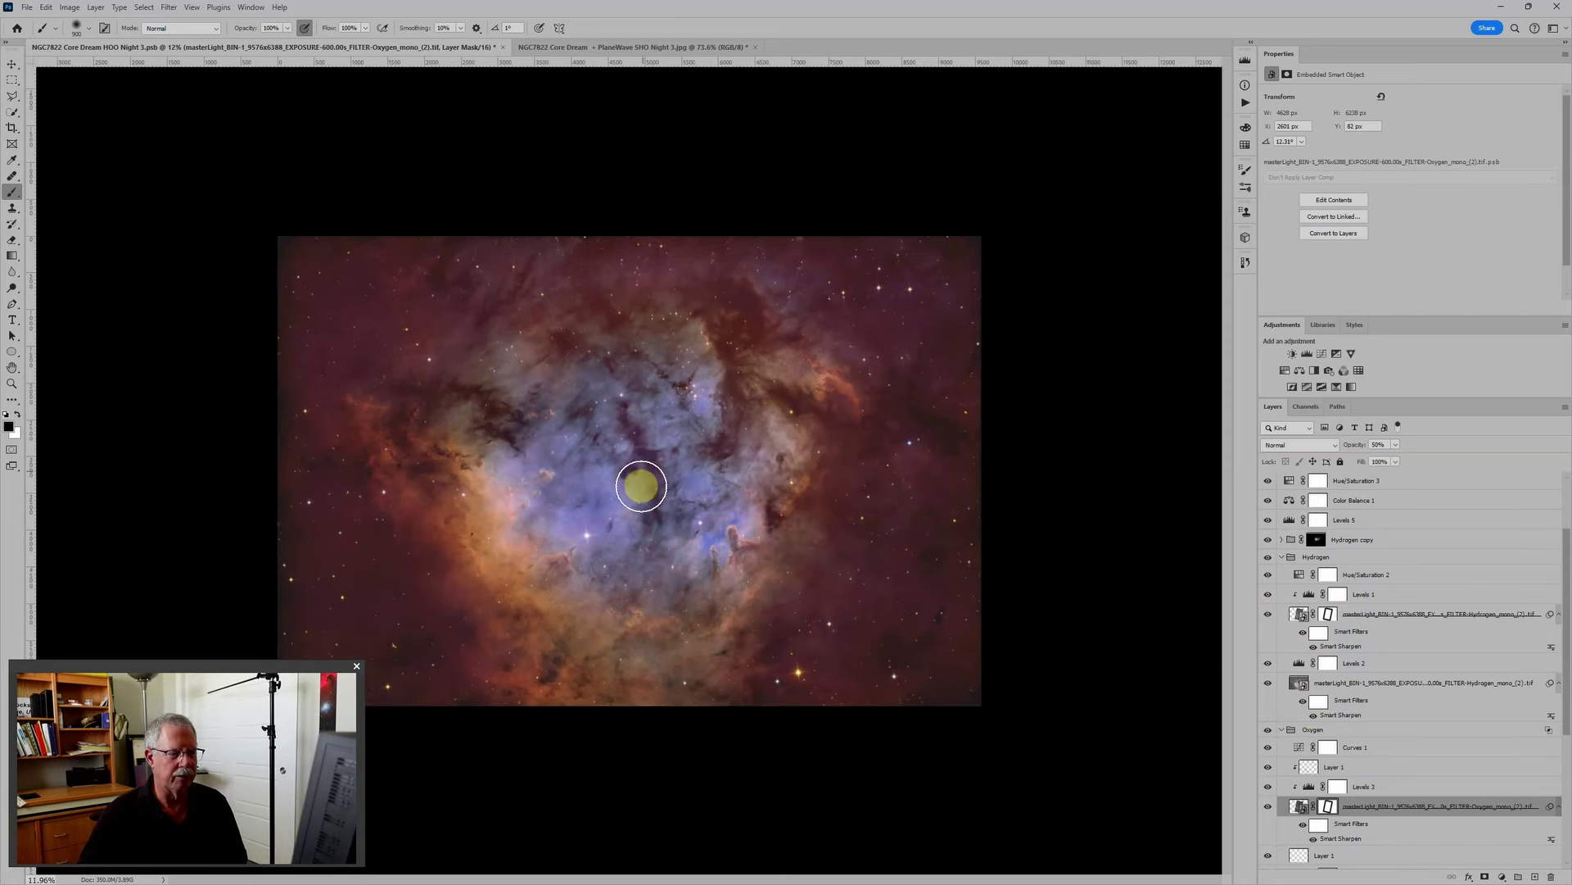
{"action": "scroll", "coordinate": [557, 430], "scroll_direction": "up", "scroll_amount": 4}
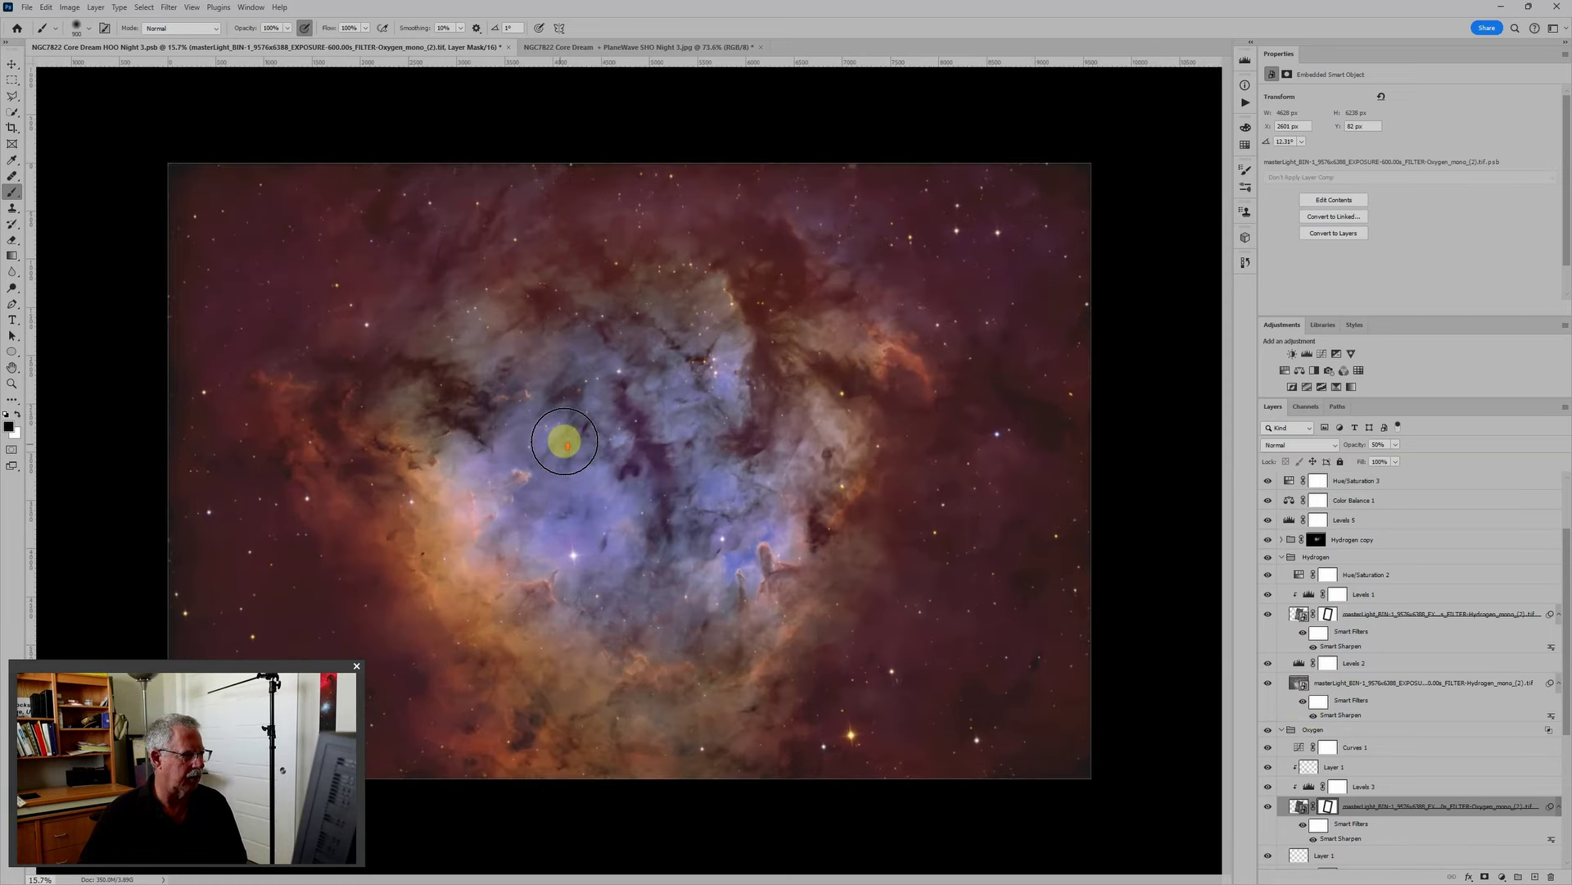
{"action": "scroll", "coordinate": [606, 491], "scroll_direction": "down", "scroll_amount": 2}
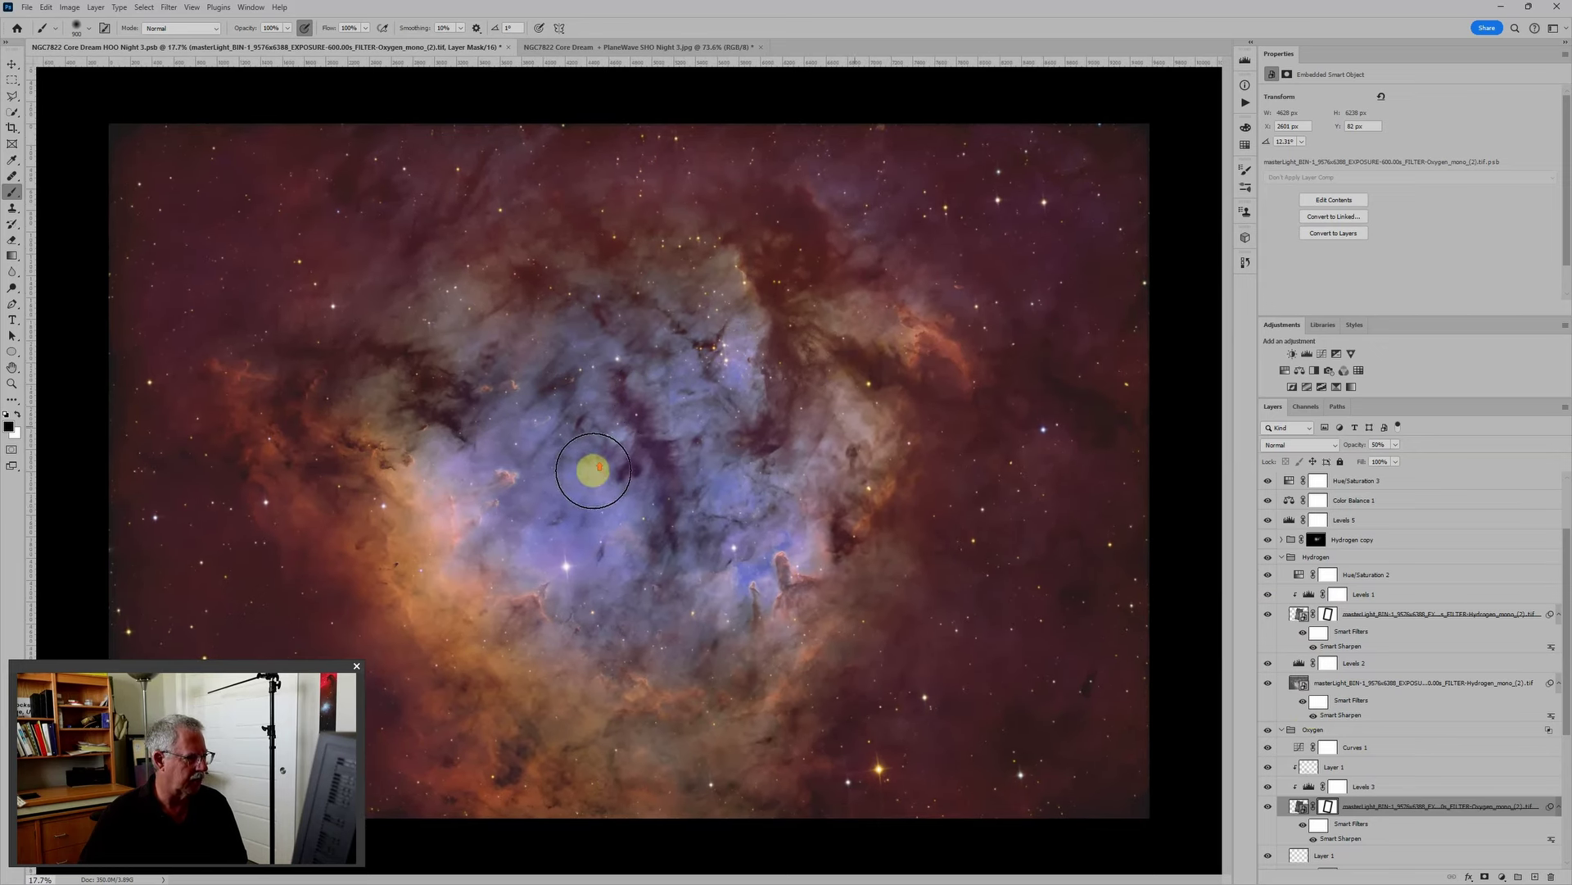
{"action": "scroll", "coordinate": [1383, 580], "scroll_direction": "up", "scroll_amount": 5}
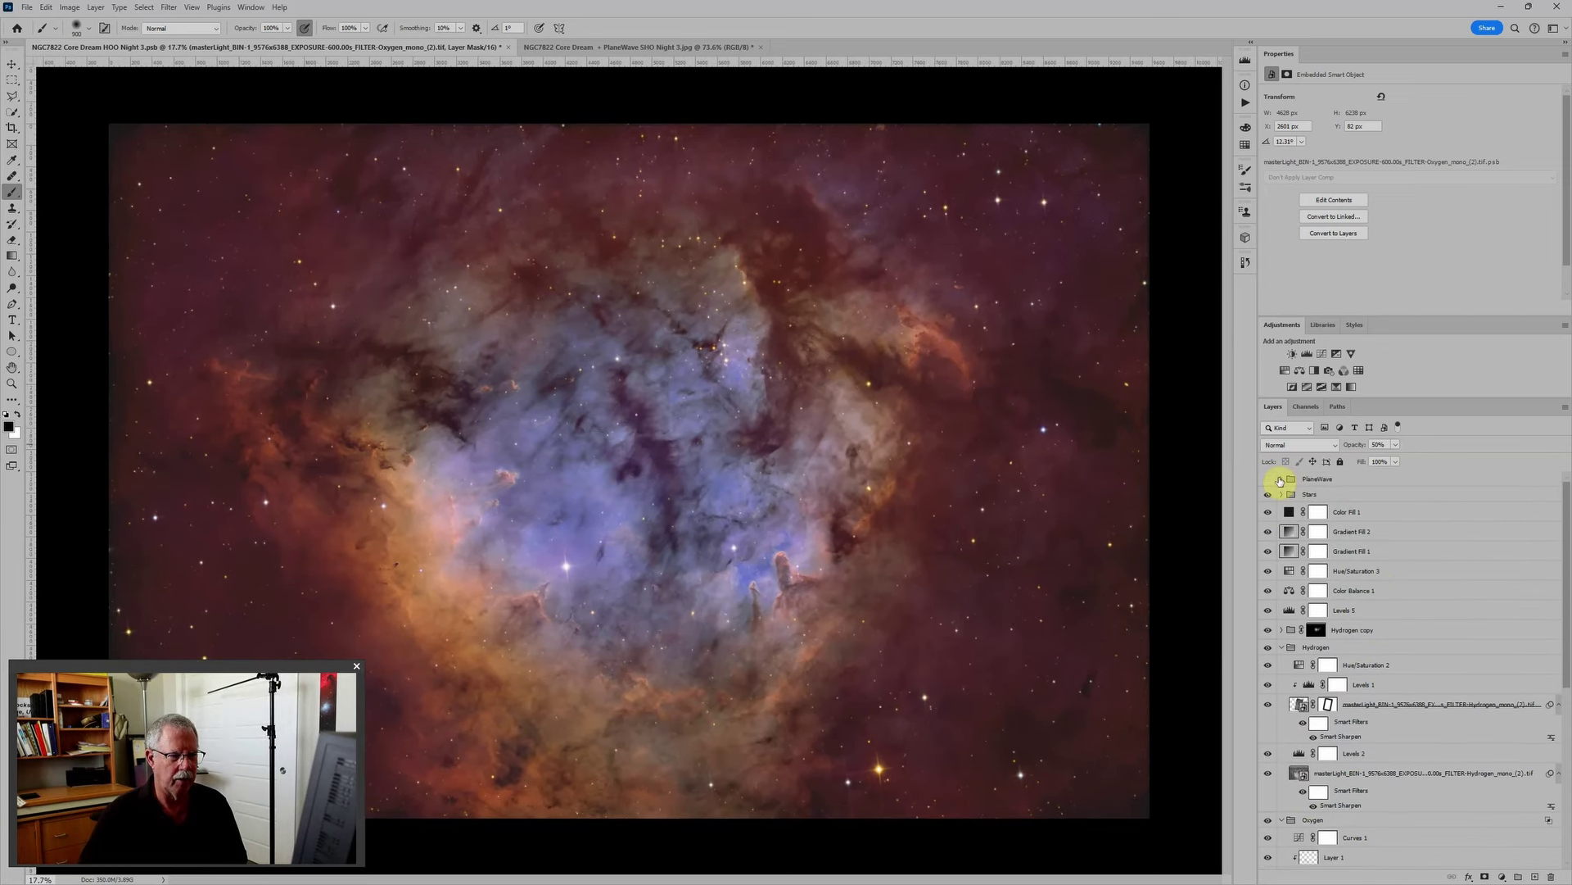
Step: Turn on the PlaneWave group and hide all its layers except Stars
{"action": "left_click", "coordinate": [1282, 479]}
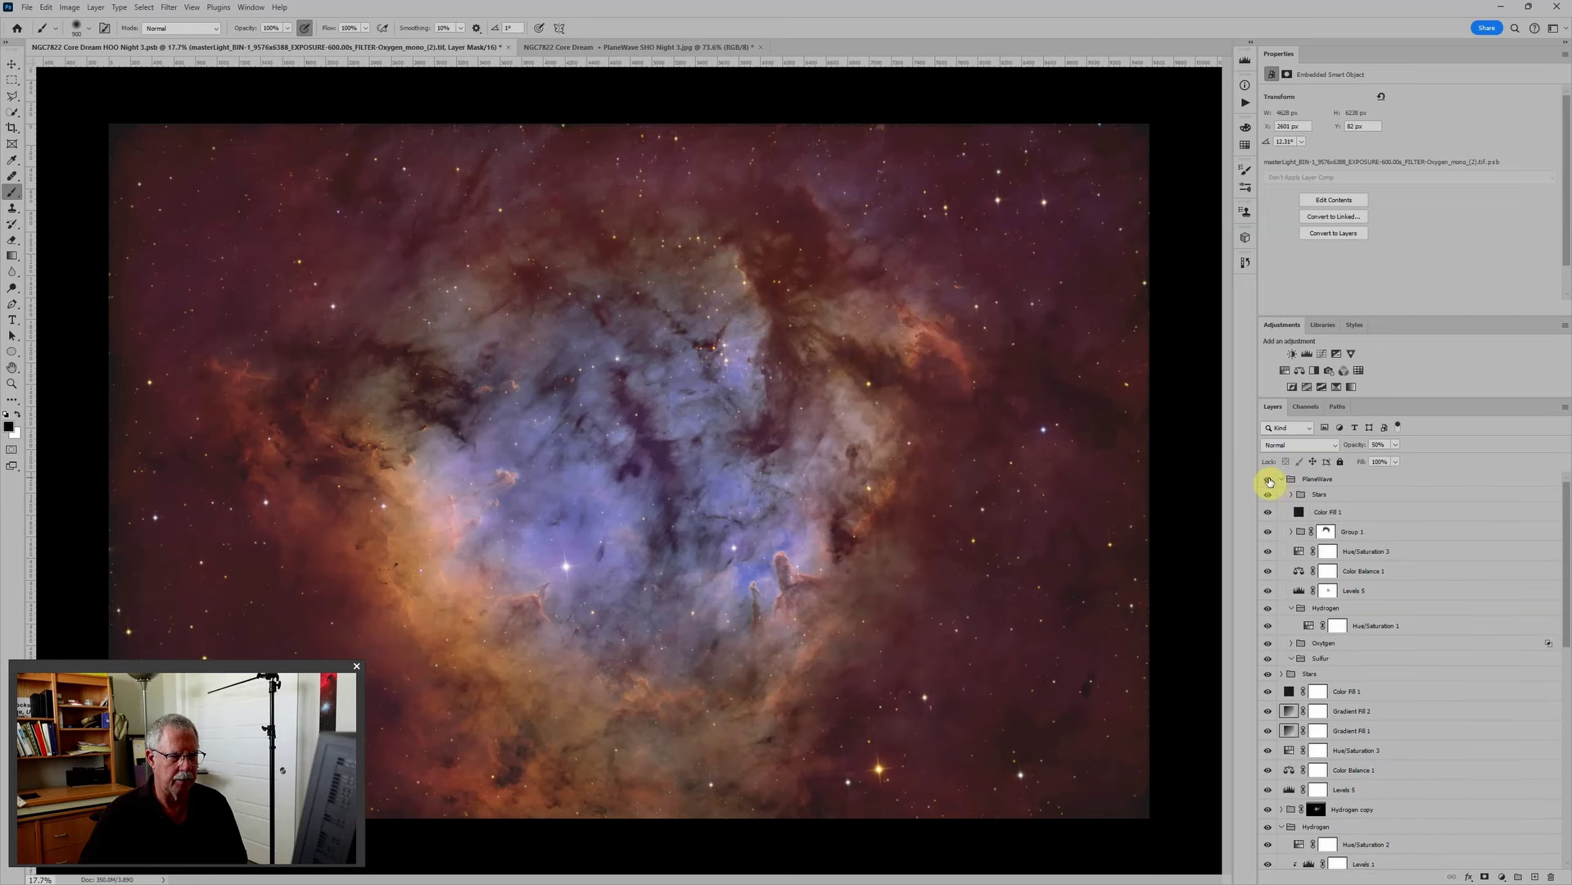
{"action": "left_click", "coordinate": [1269, 480]}
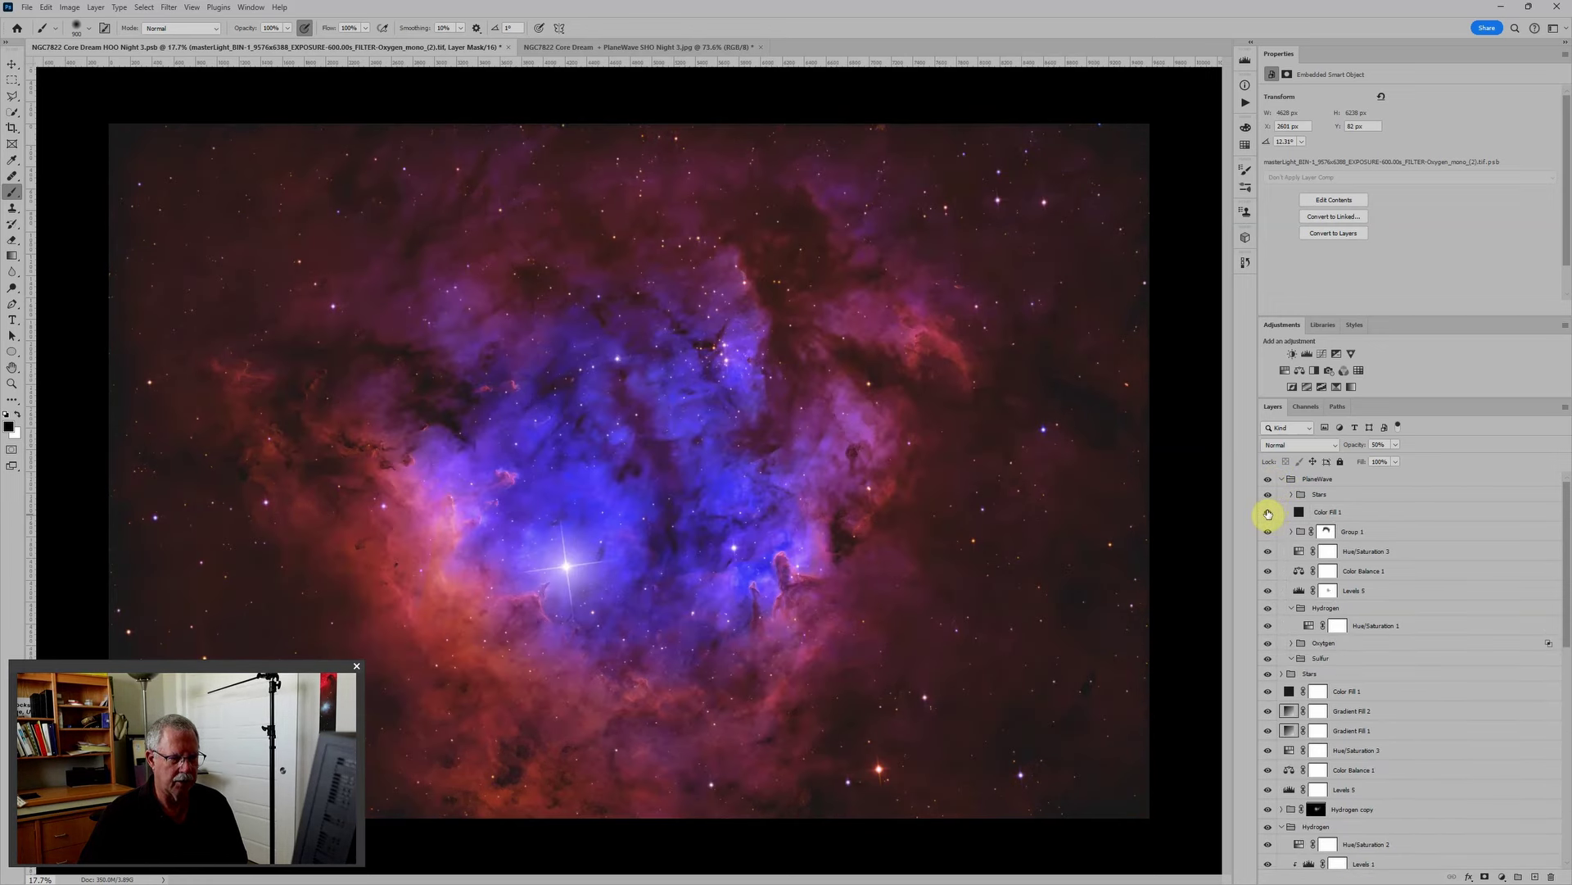
{"action": "left_click", "coordinate": [1292, 608]}
{"action": "left_click_drag", "start_coordinate": [1269, 640], "coordinate": [1272, 530]}
{"action": "left_click", "coordinate": [1270, 510]}
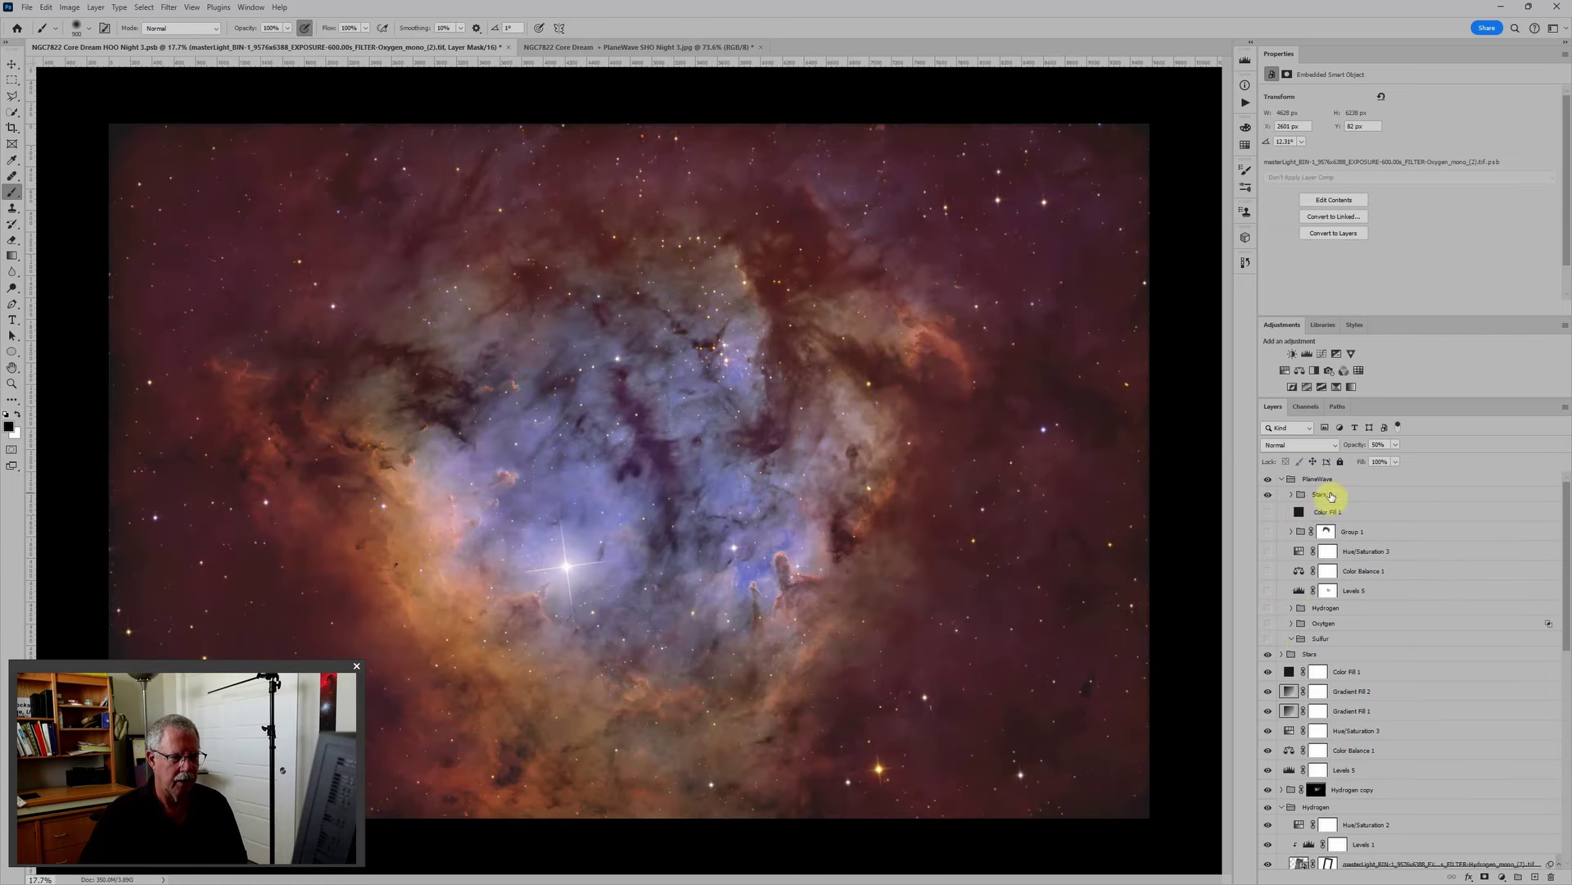
{"action": "left_click", "coordinate": [1337, 494]}
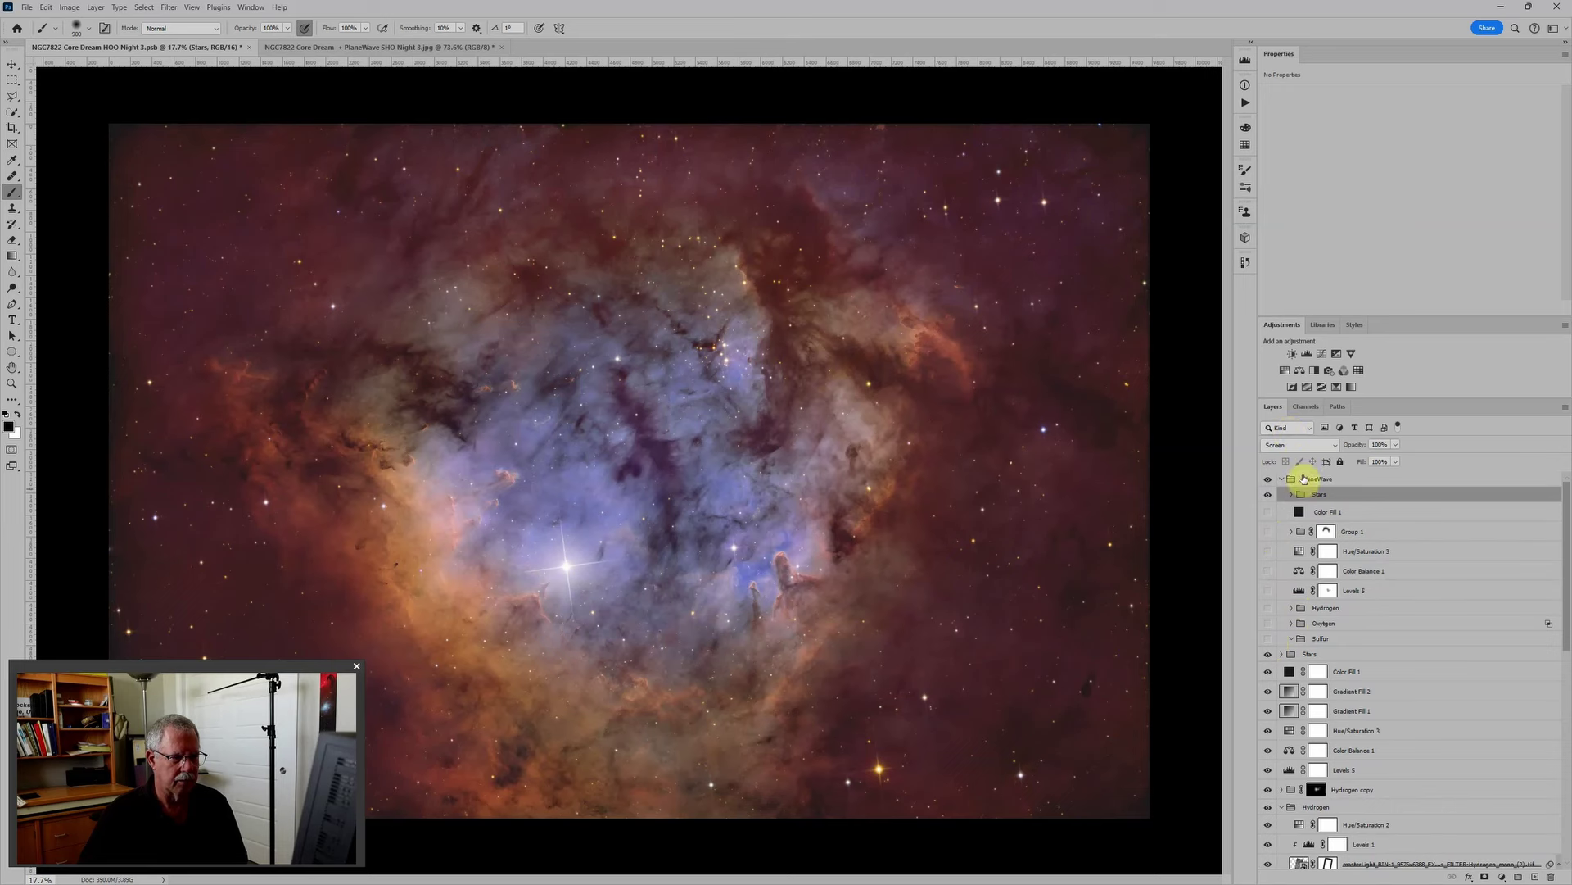
{"action": "left_click", "coordinate": [1322, 479]}
Step: Set the PlaneWave group's blend mode to Screen and compare it toggled off and on
{"action": "left_click", "coordinate": [1302, 447]}
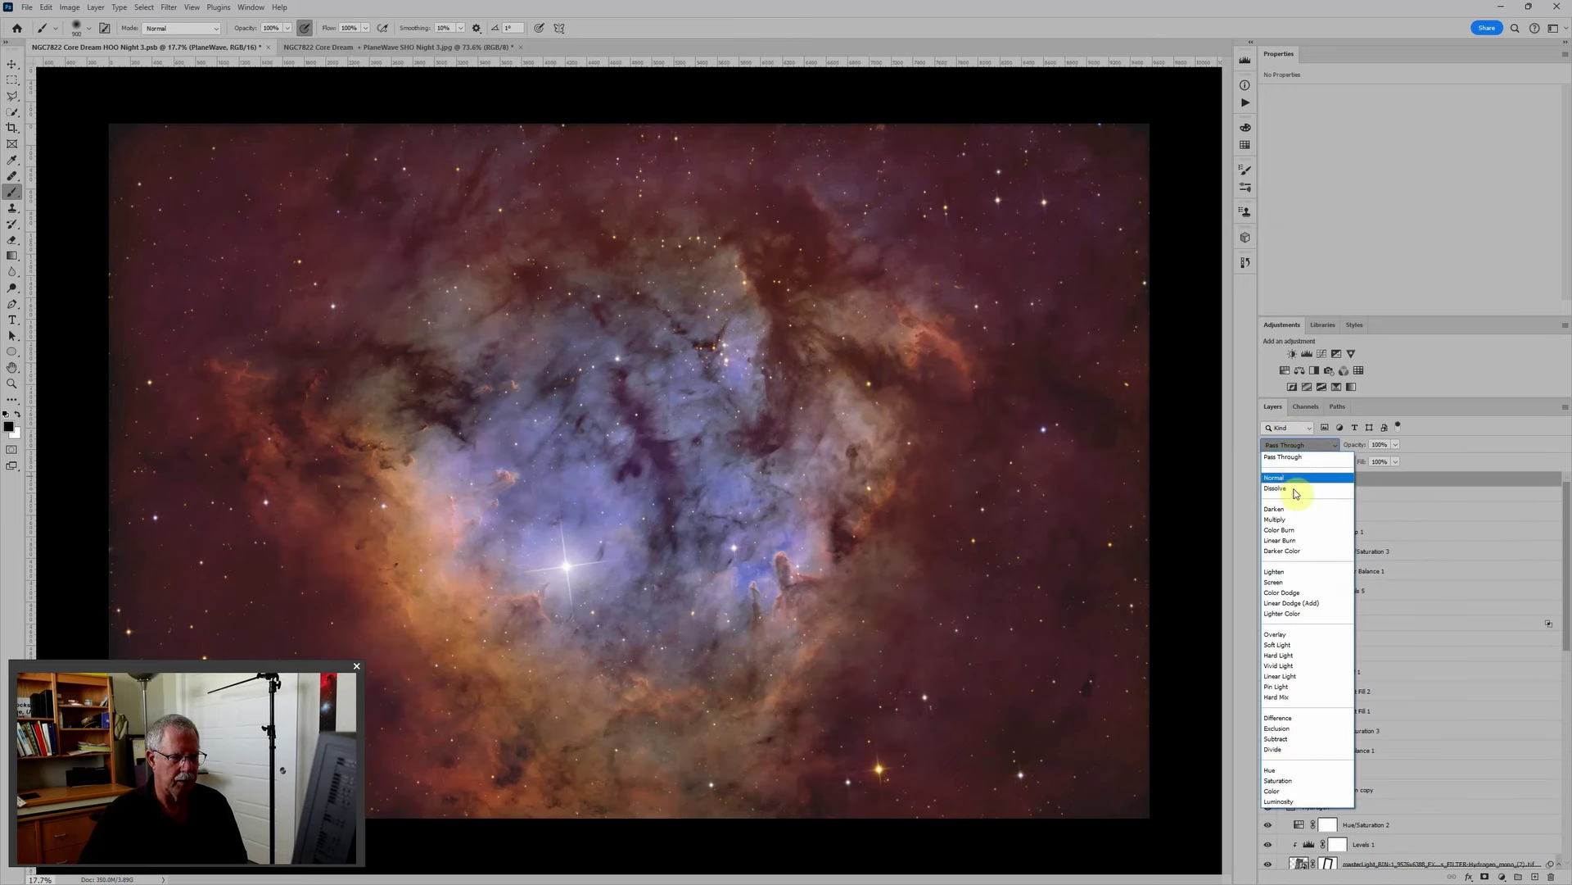
{"action": "left_click", "coordinate": [1288, 582]}
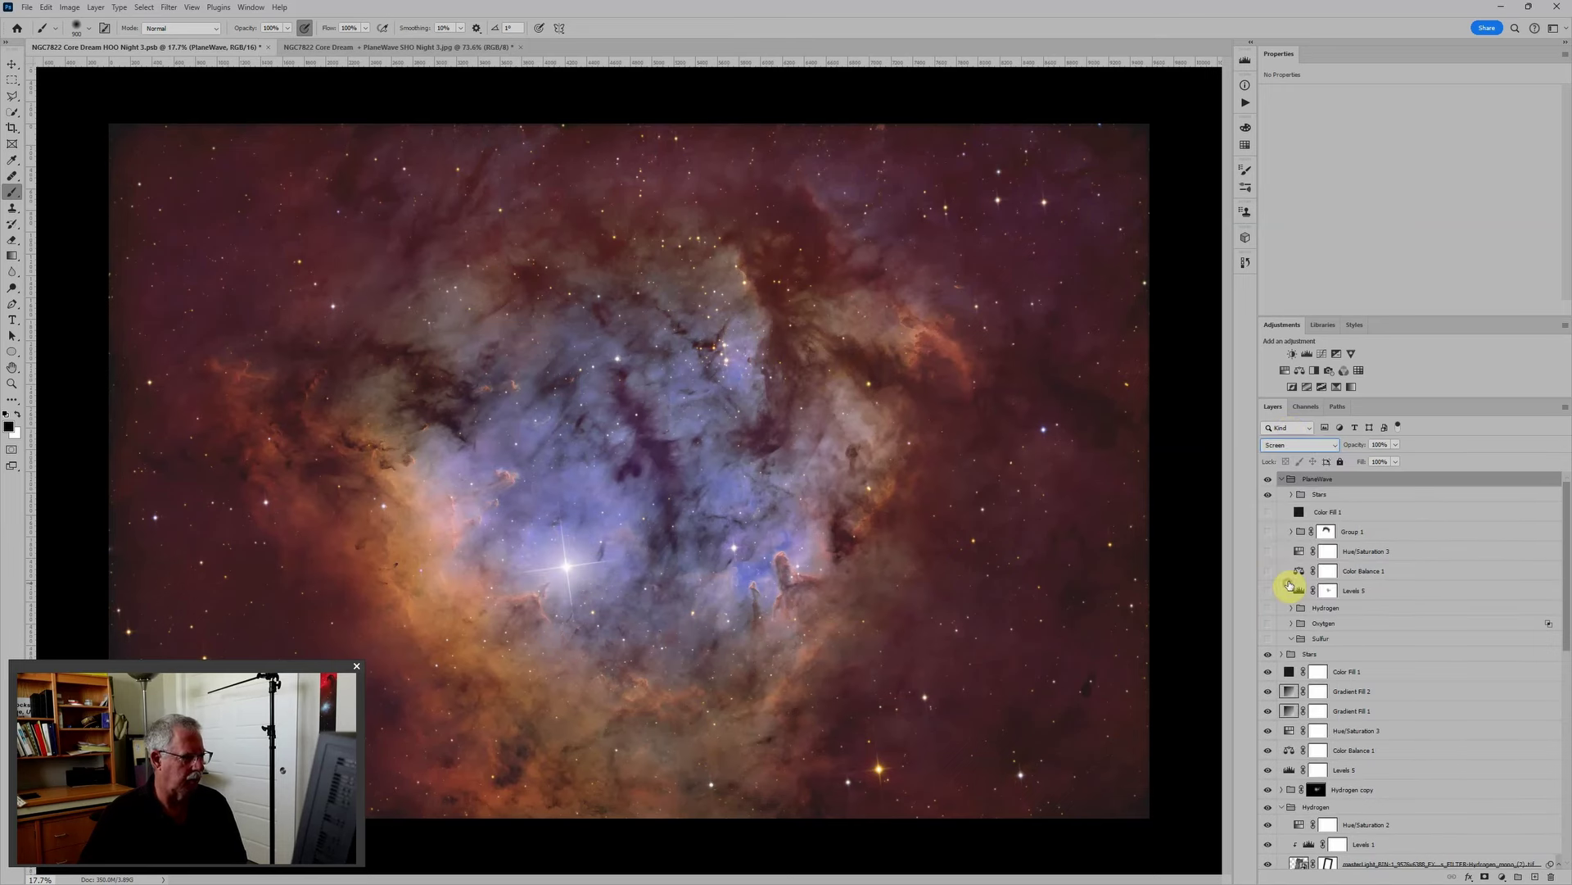
{"action": "left_click", "coordinate": [1269, 482]}
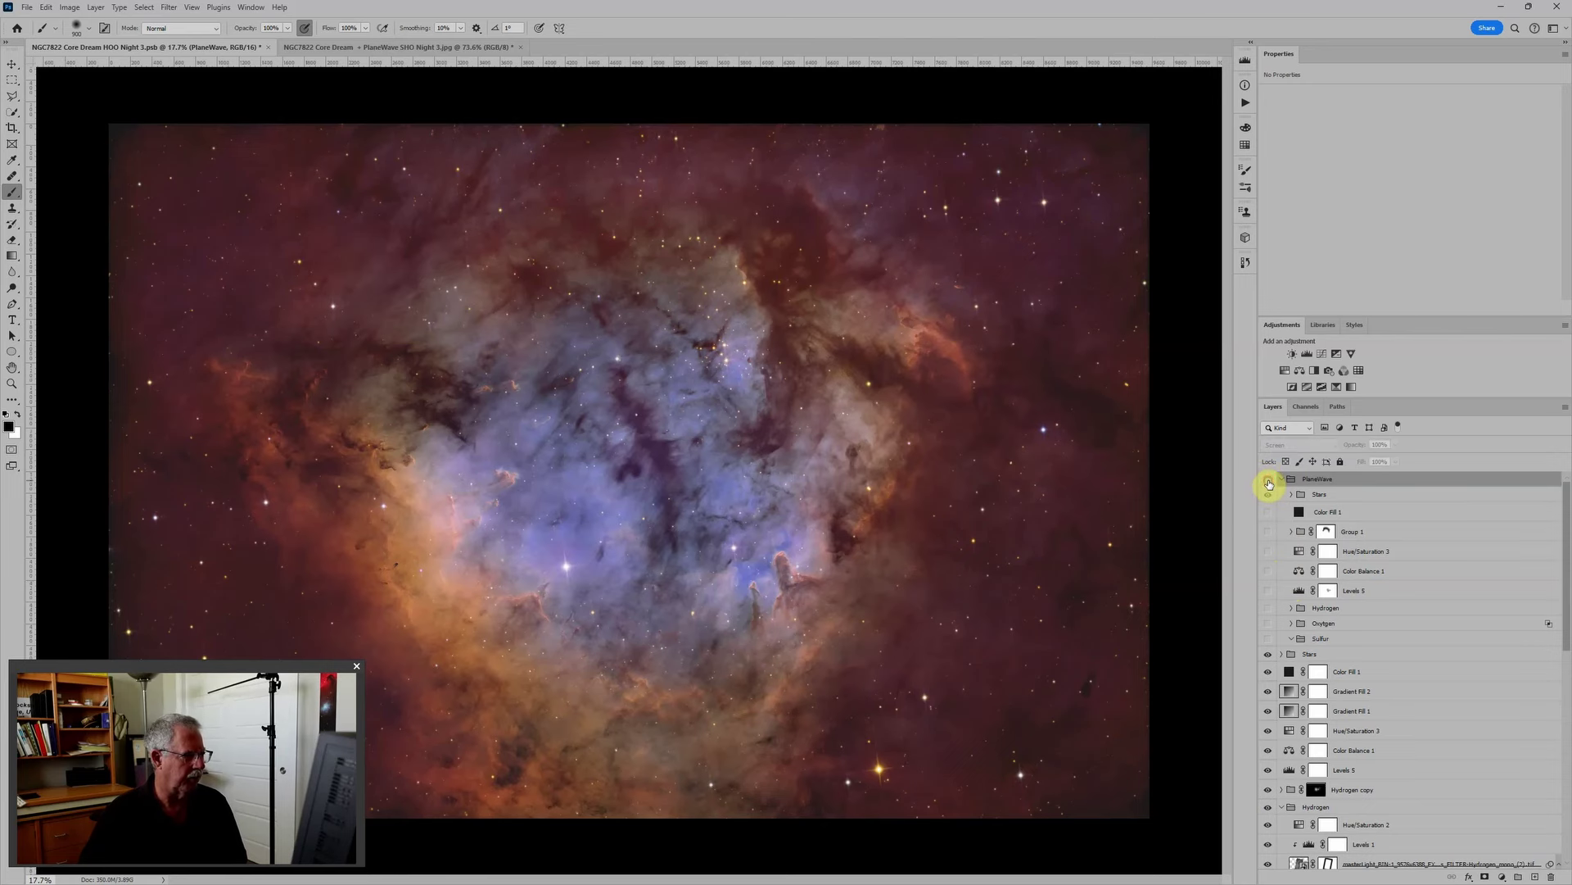
{"action": "left_click", "coordinate": [1269, 482]}
{"action": "key", "text": "ctrl+minus"}
{"action": "key", "text": "ctrl+minus"}
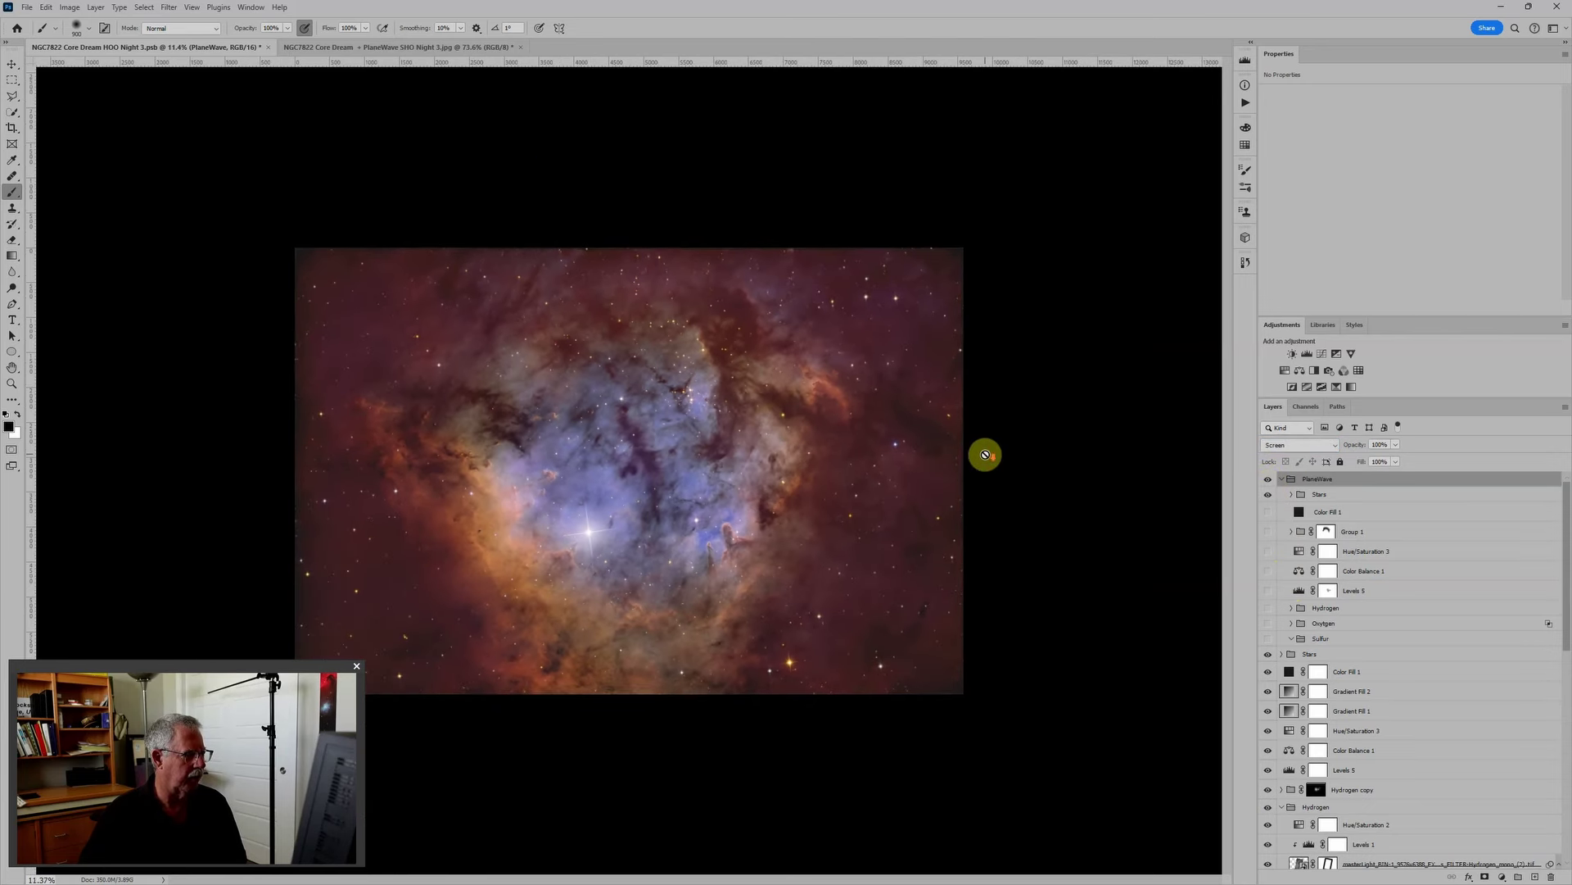
{"action": "key", "text": "ctrl+minus"}
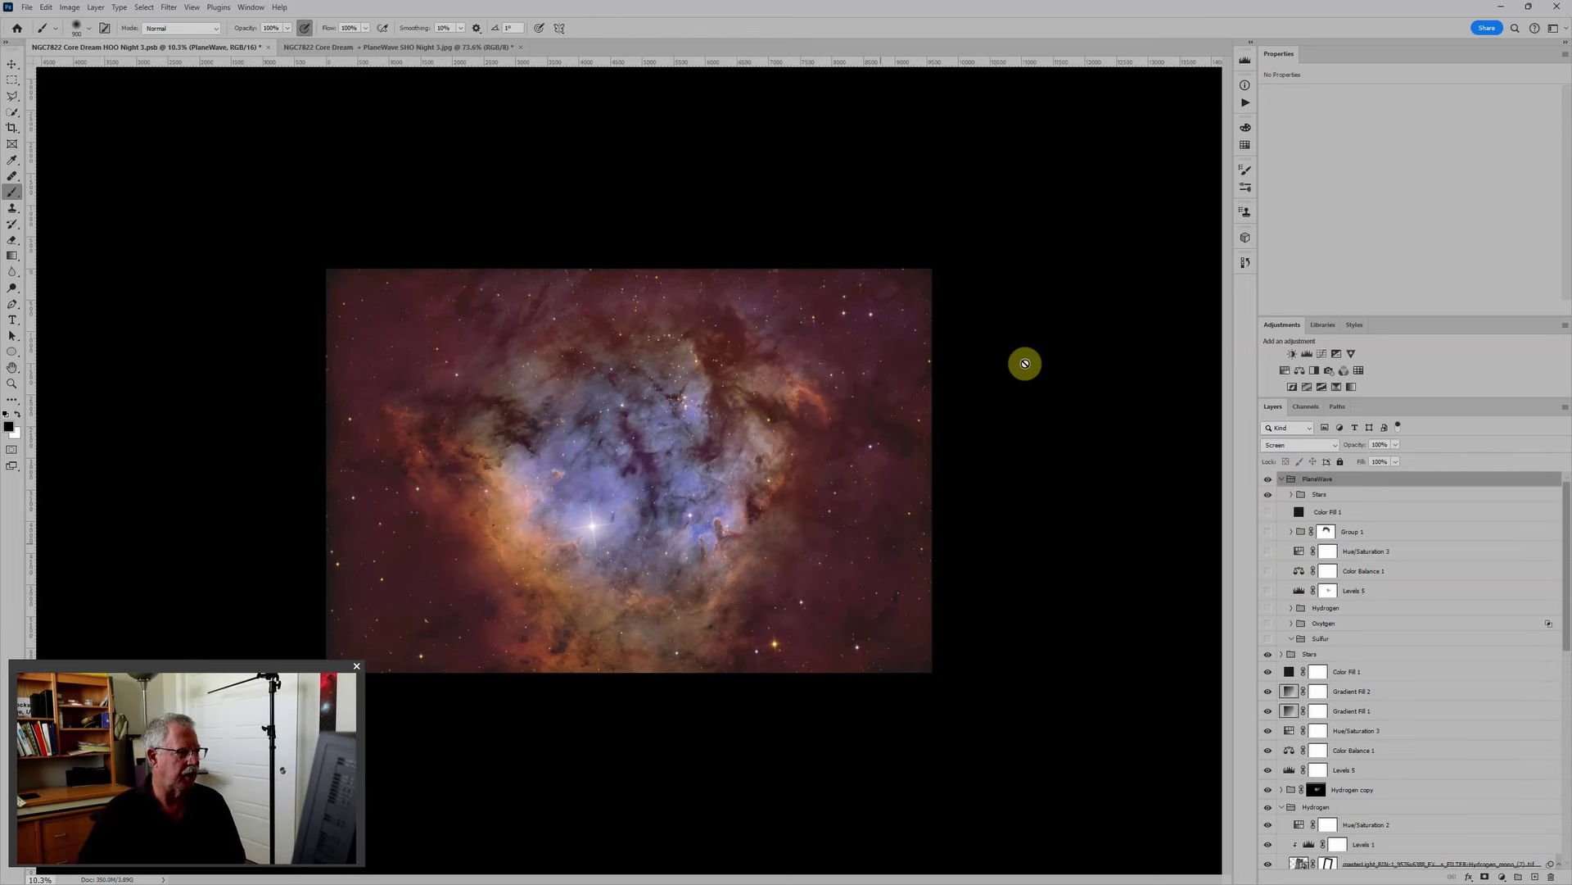
{"action": "key", "text": "ctrl+plus"}
{"action": "key", "text": "ctrl+plus"}
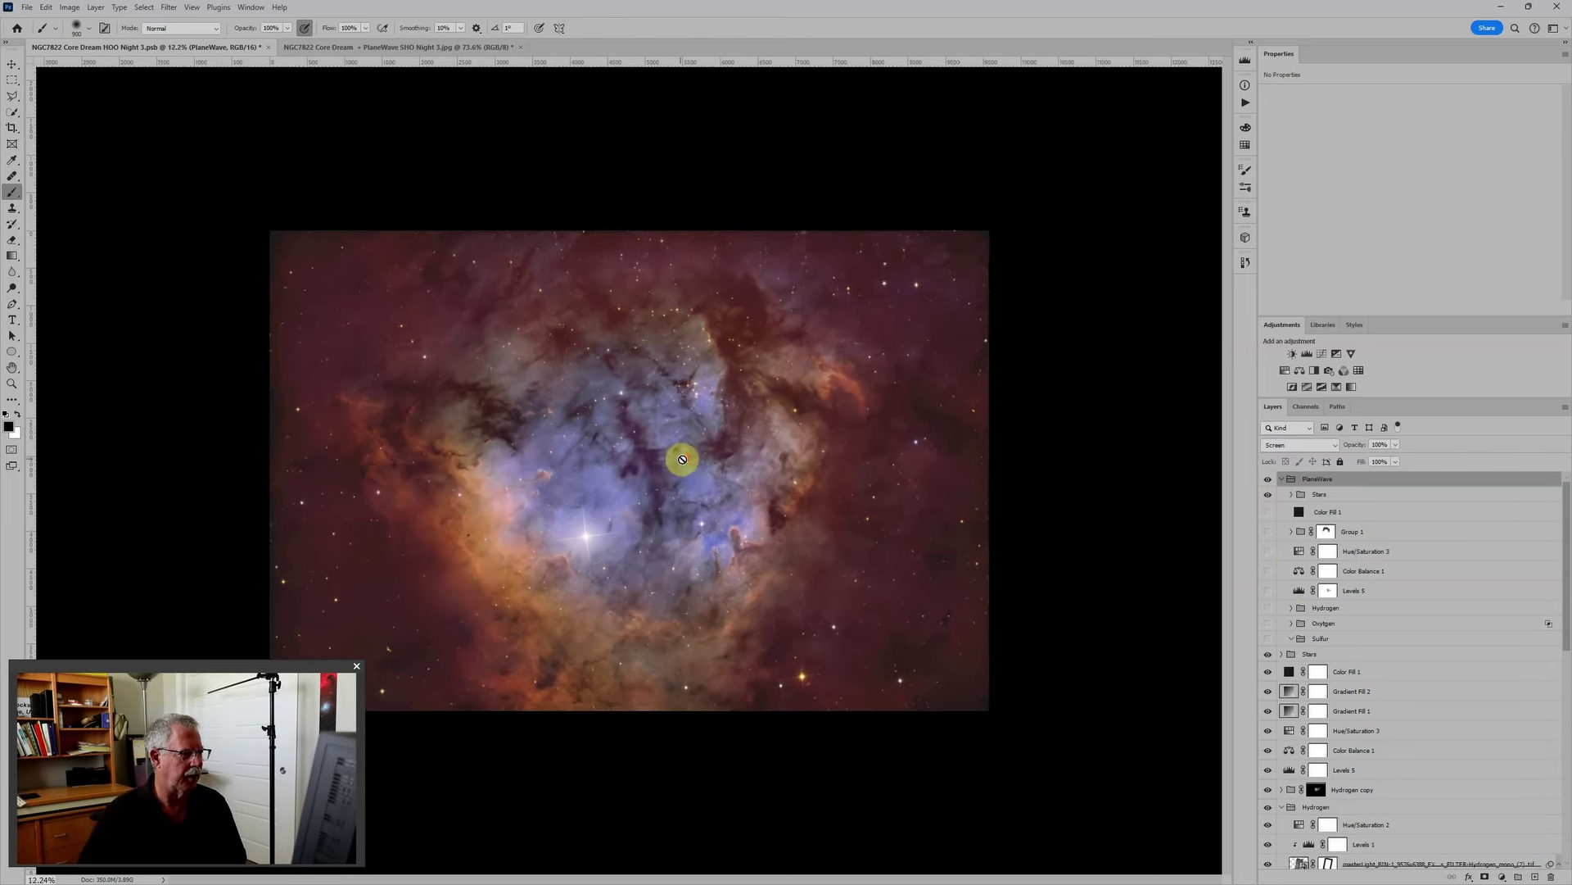